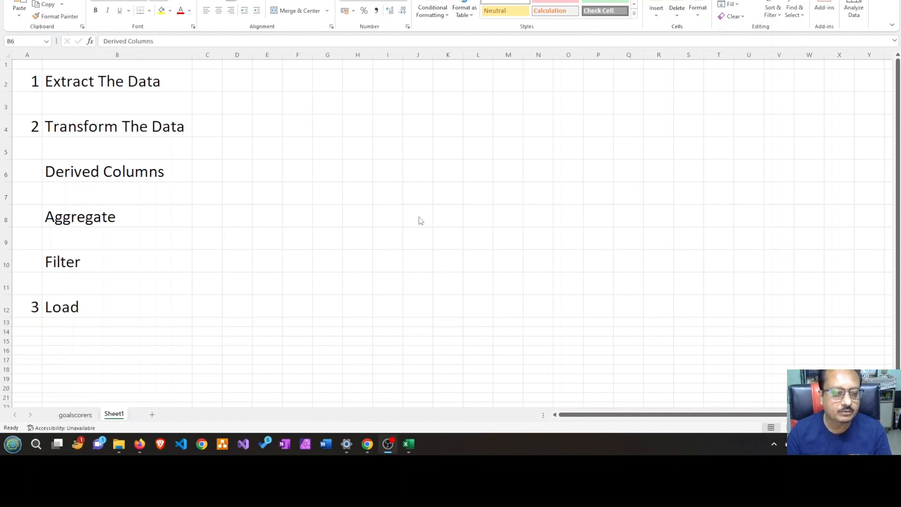
left_click(109, 83)
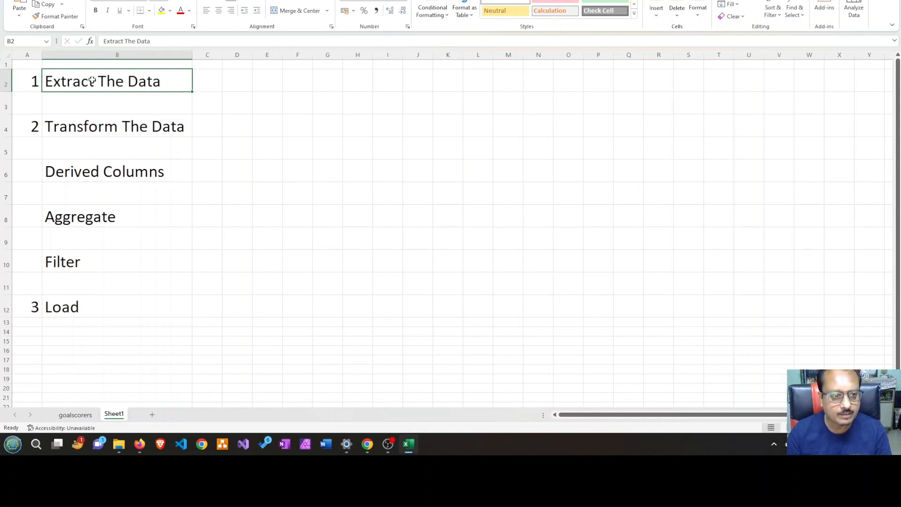
left_click(85, 307)
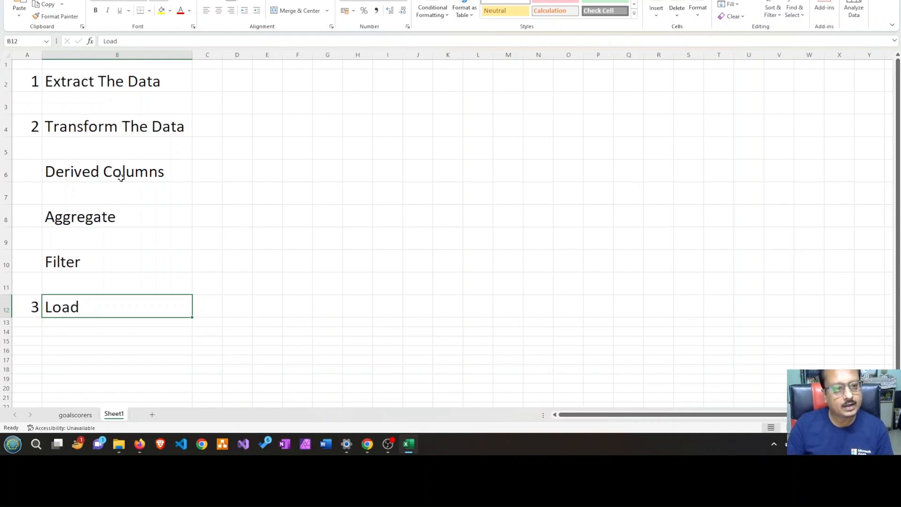
left_click(112, 128)
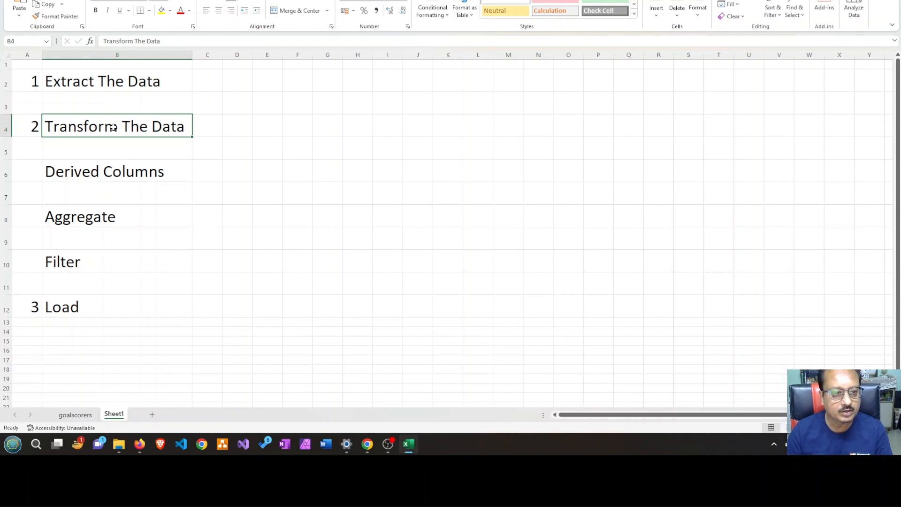
Label the Extract, Transform and Load rows with E in C2, T in C4 and L in C12
left_click(205, 85)
double_click(206, 86)
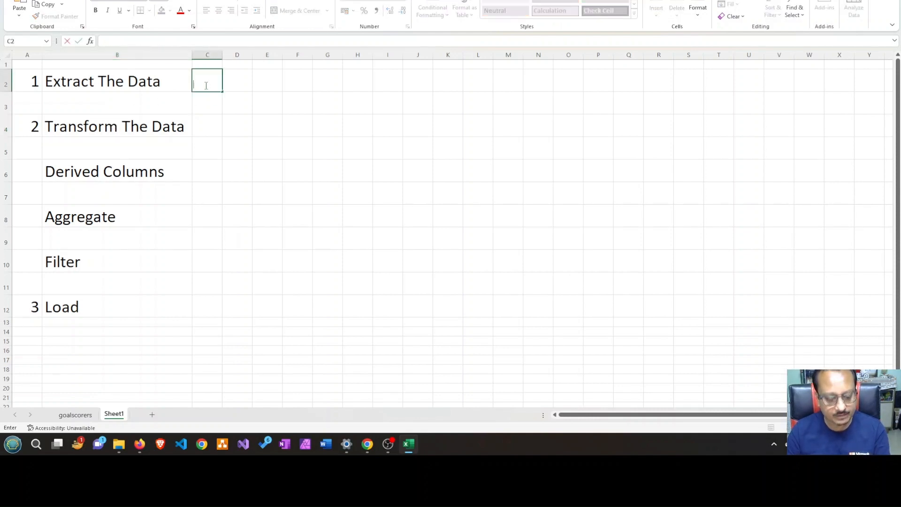
type("E")
left_click(207, 123)
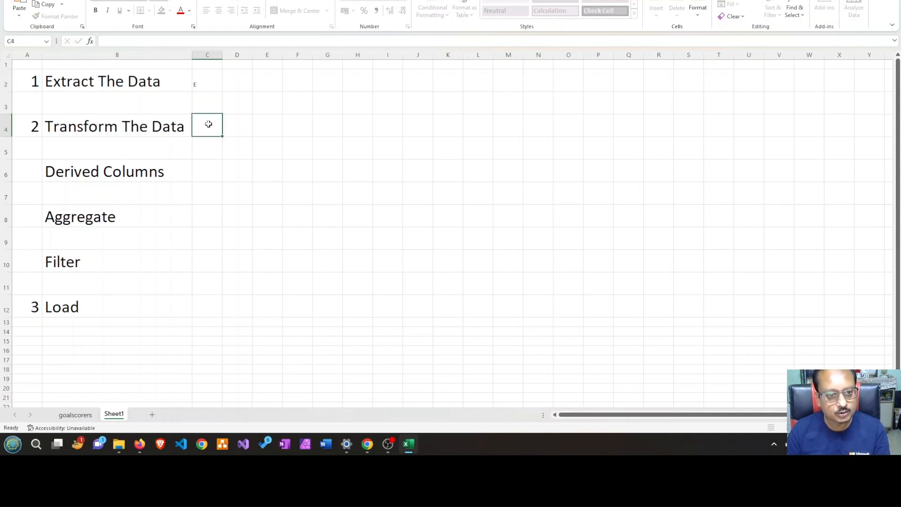
type("T")
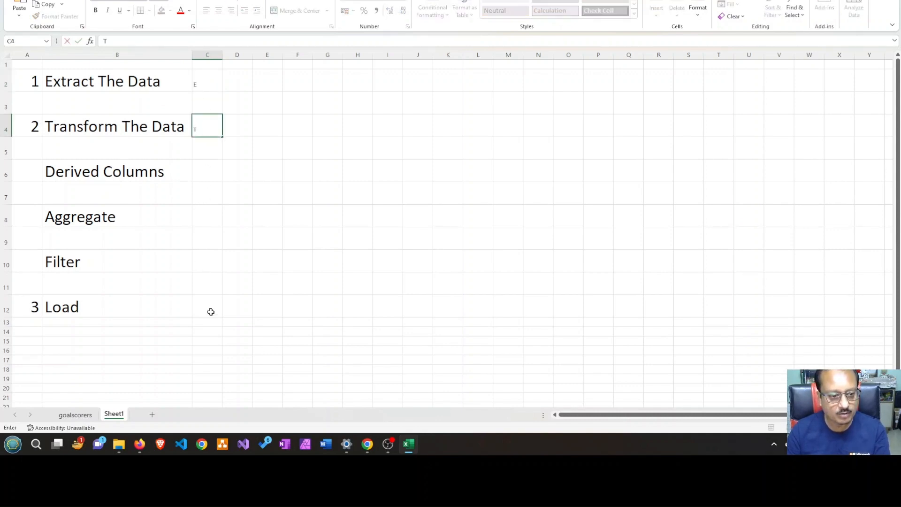
left_click(203, 298)
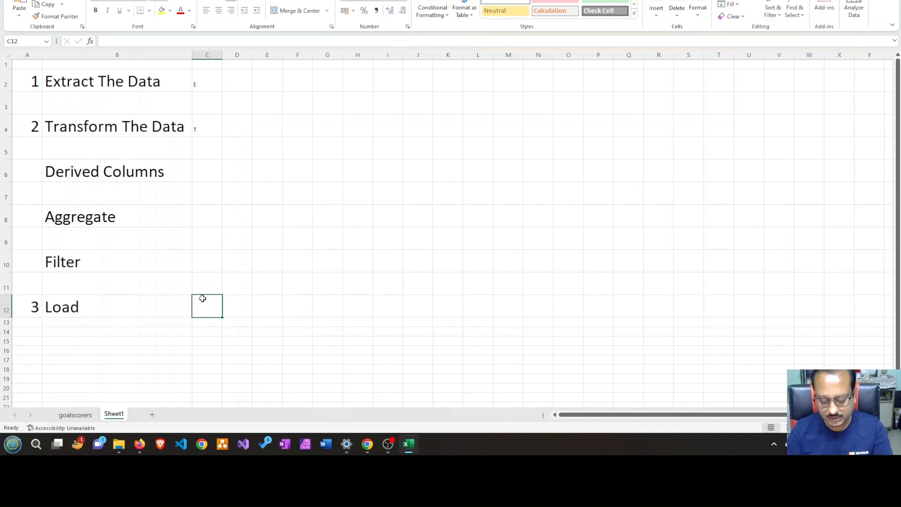
type("L")
left_click(323, 262)
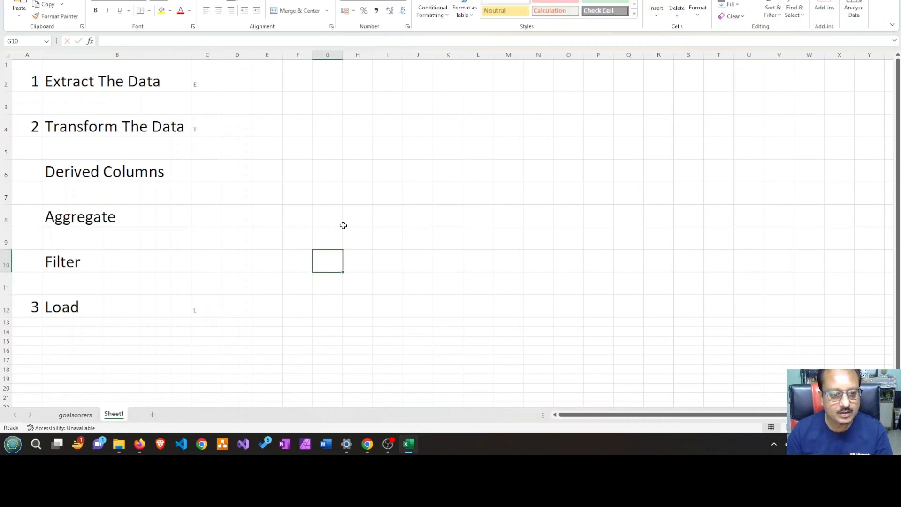
Go through the outline of ETL stages, including the Derived Columns, Aggregate and Filter transformations
left_click(206, 83)
left_click(125, 81)
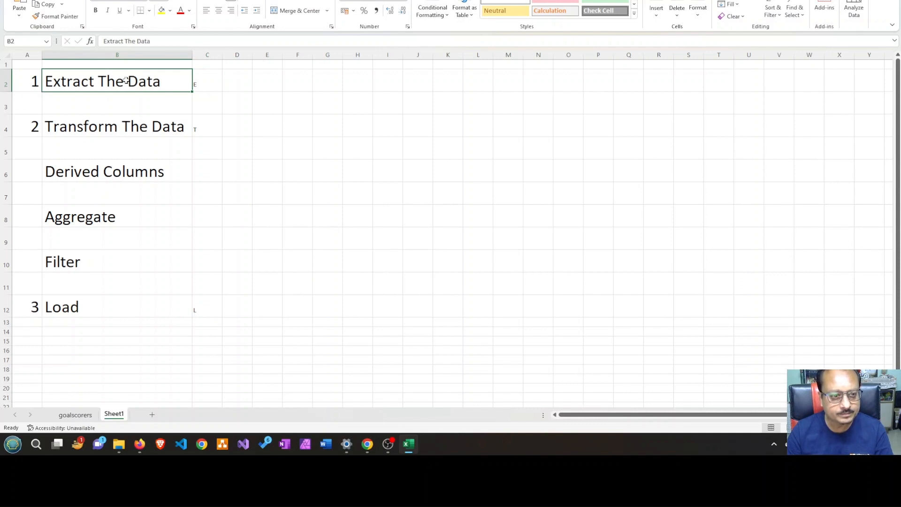
left_click(154, 126)
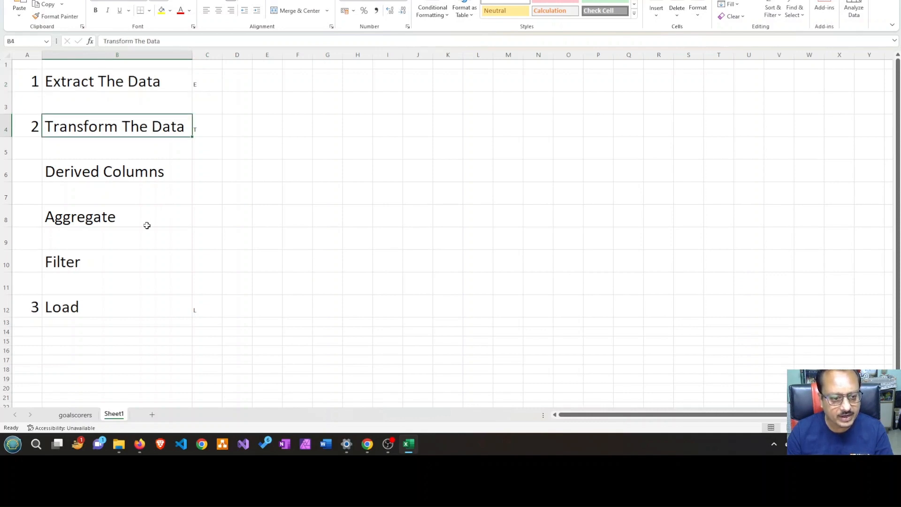
left_click(86, 308)
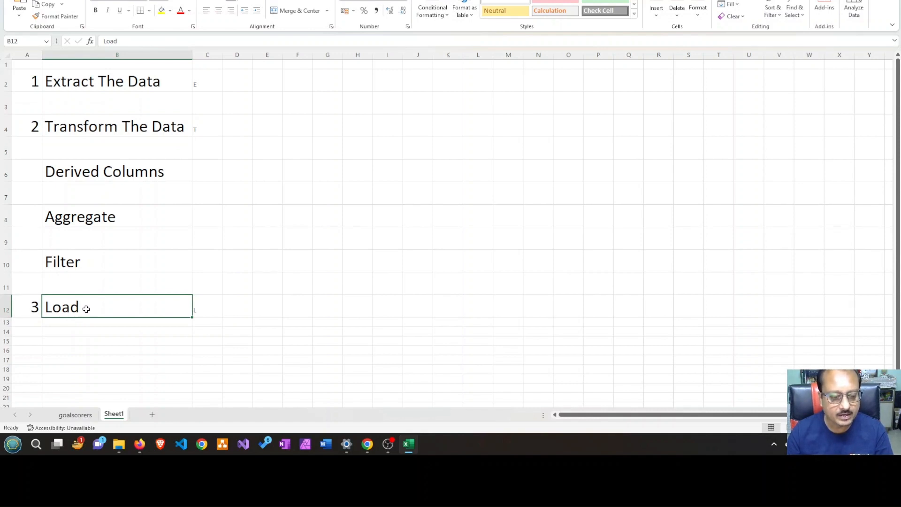
left_click(146, 128)
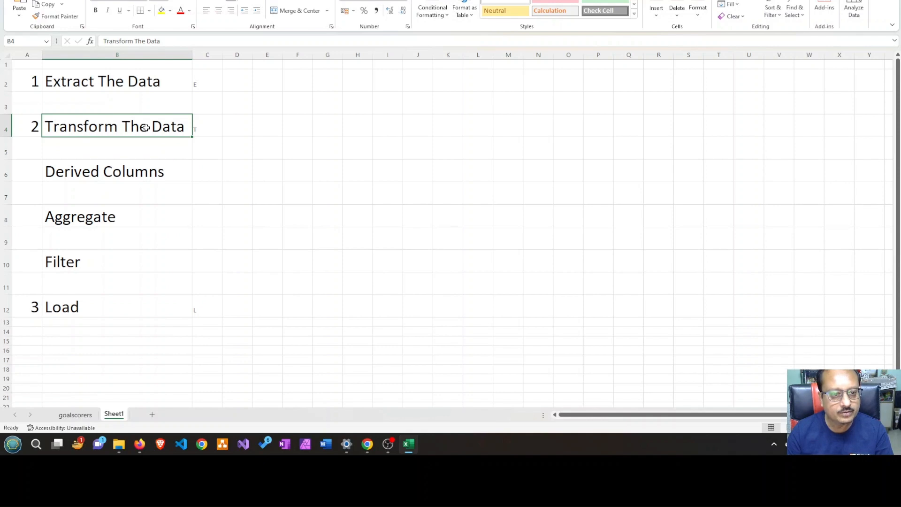
left_click(132, 177)
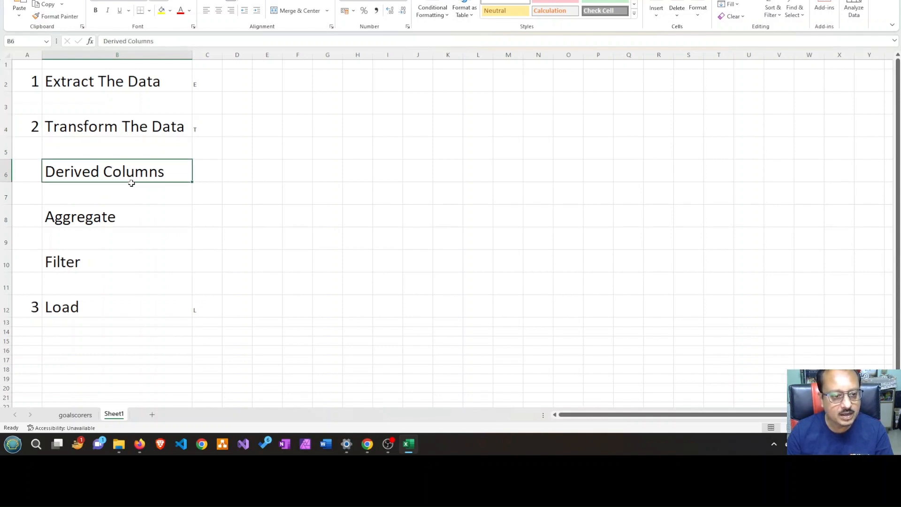
left_click(127, 220)
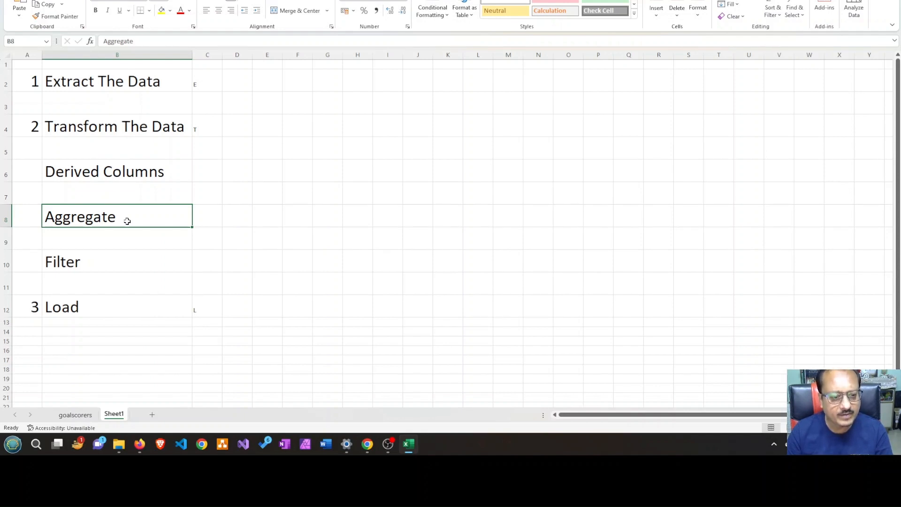
left_click(108, 260)
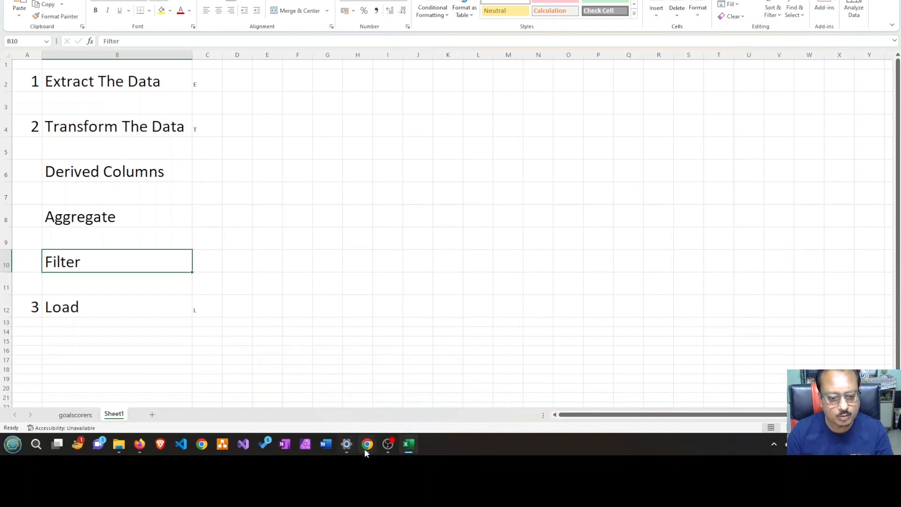
mouse_move(366, 446)
left_click(339, 417)
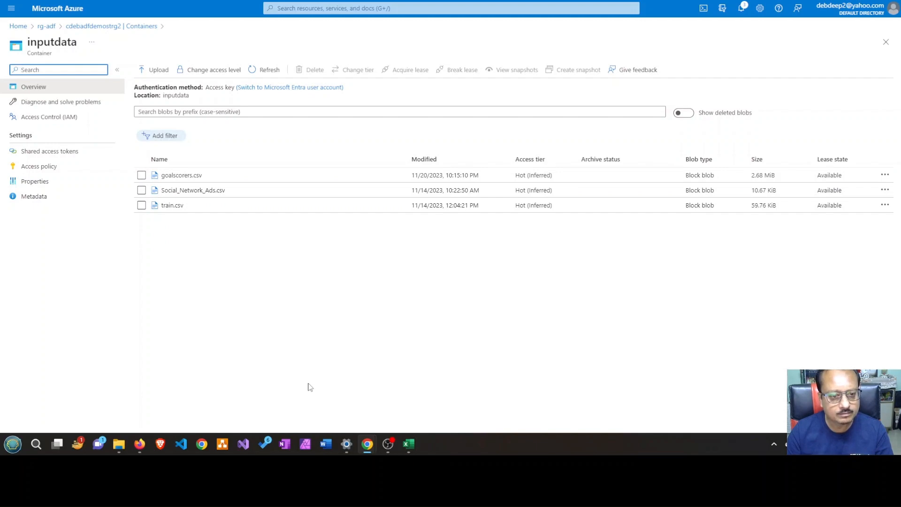
left_click(408, 444)
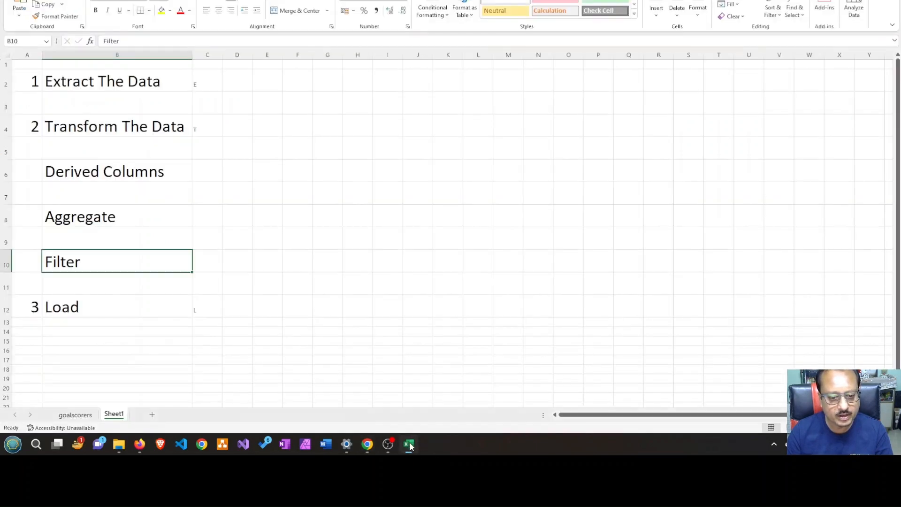
Open the goalscorers sheet and examine its date, home_team, away_team, team and scorer columns
left_click(75, 415)
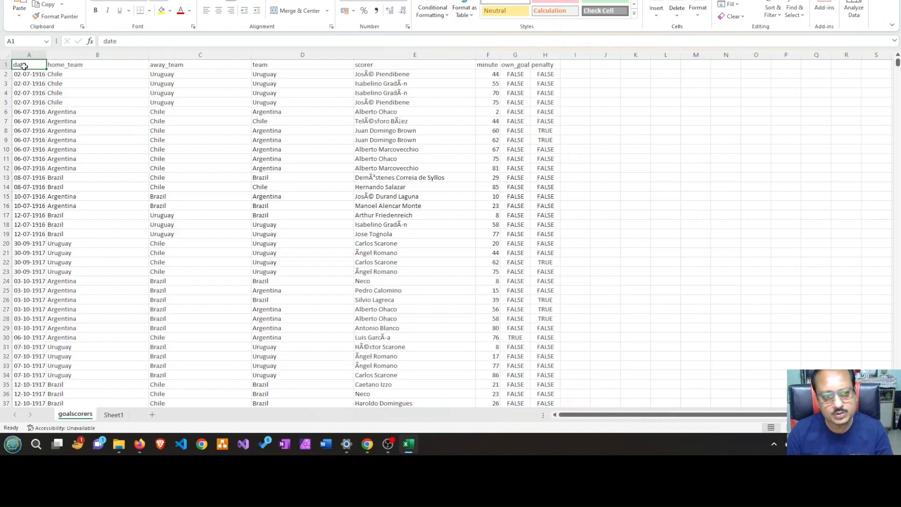
left_click(73, 65)
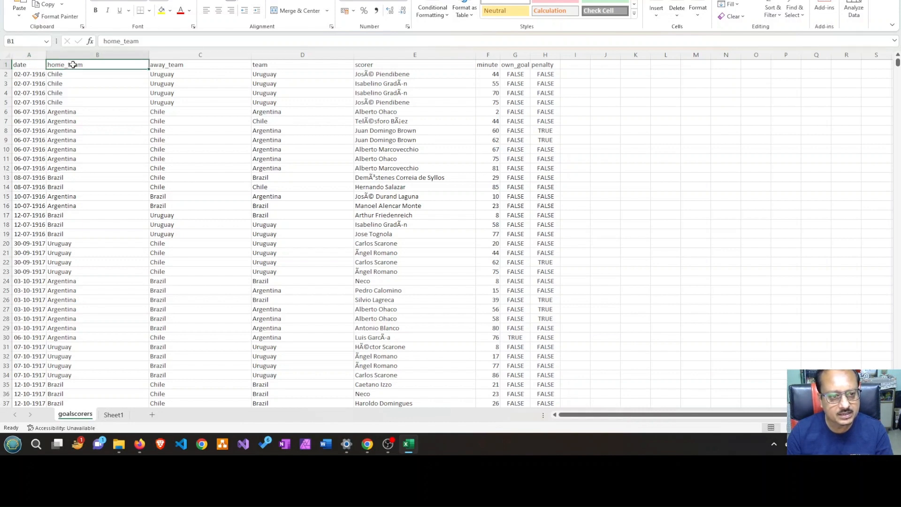
left_click(187, 66)
left_click(278, 66)
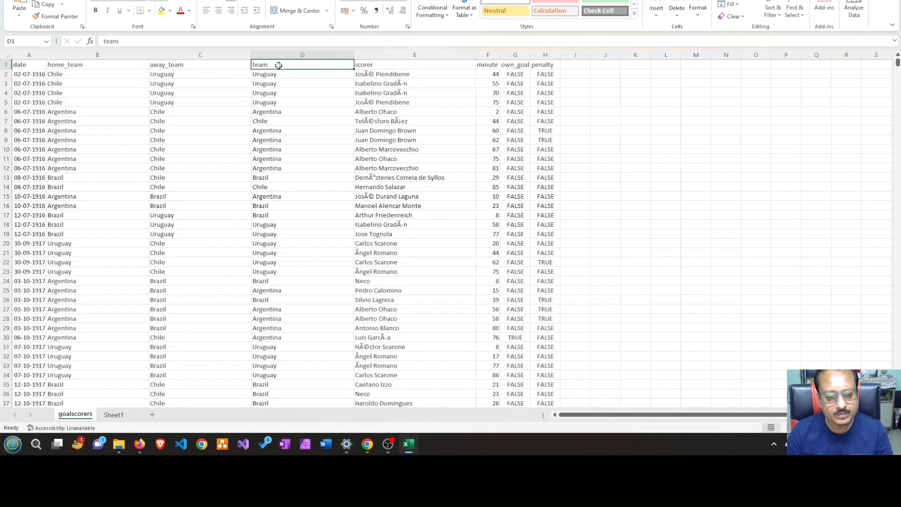
left_click(374, 64)
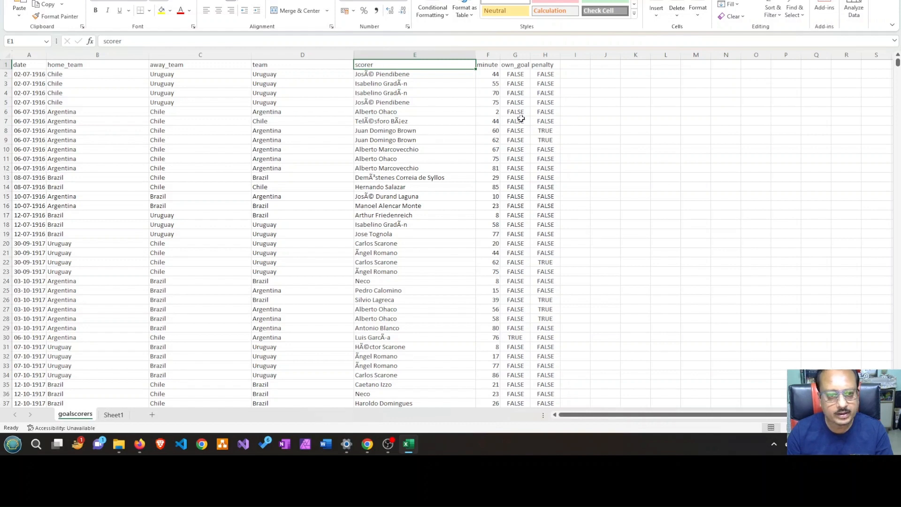
left_click(22, 55)
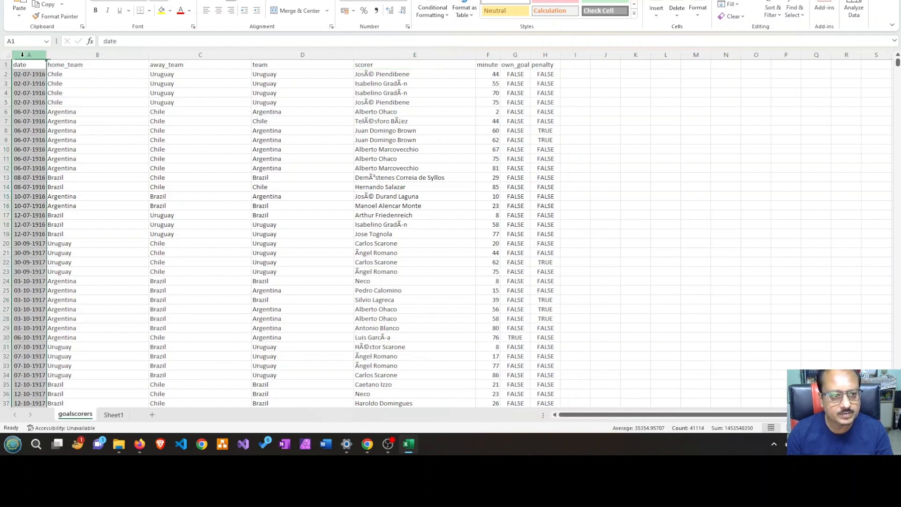
left_click_drag(22, 55, 75, 54)
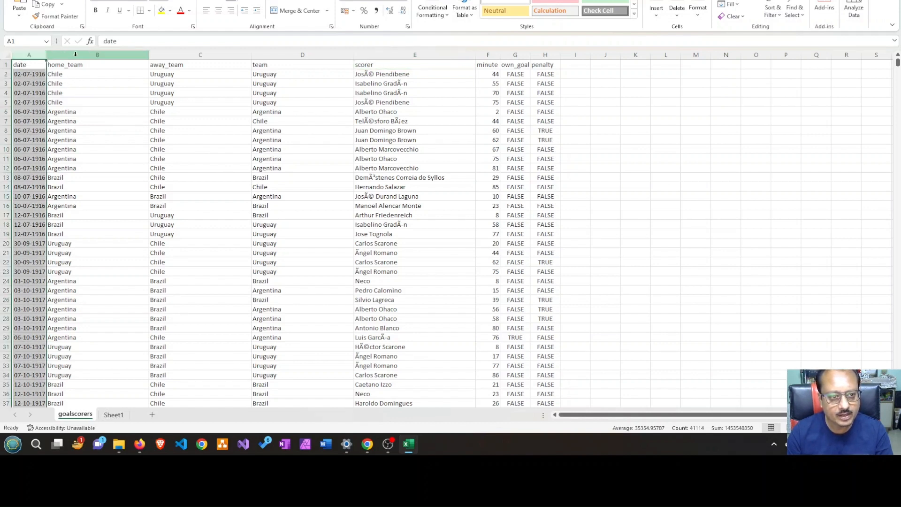
left_click(270, 55, "shift")
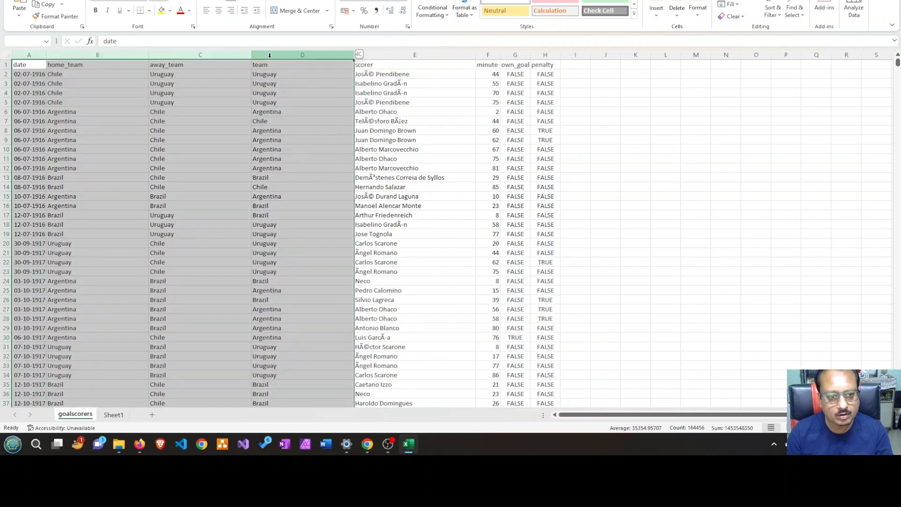
left_click(80, 111)
left_click(34, 75)
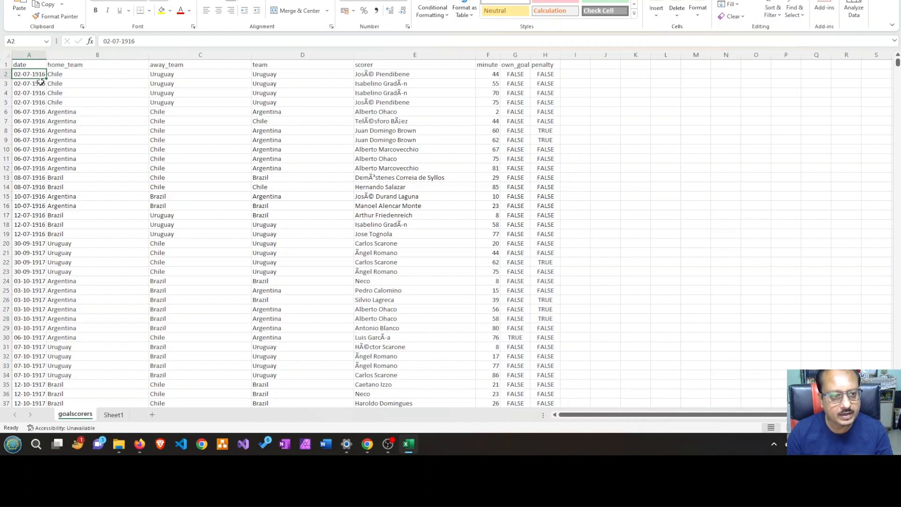
Fit the width of the date column in the goalscorers sheet to its contents and select the first date
scroll(75, 114, "up", 1)
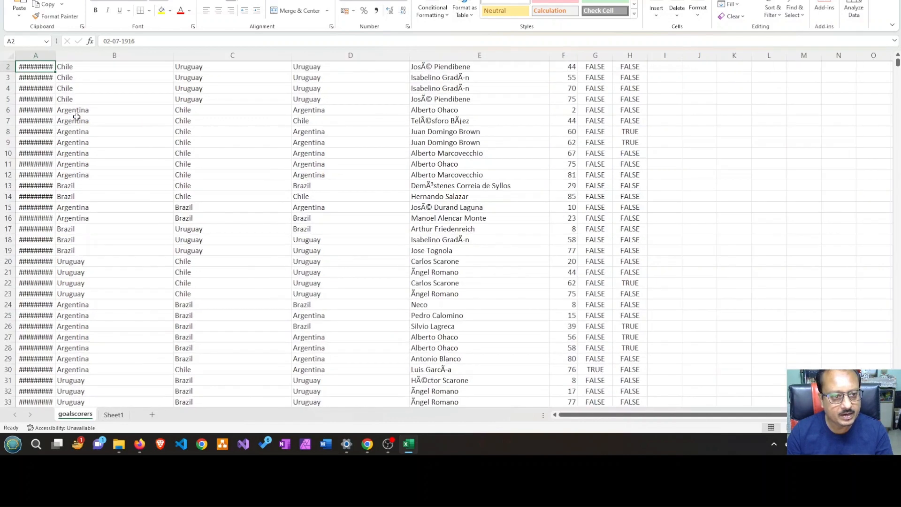
double_click(55, 55)
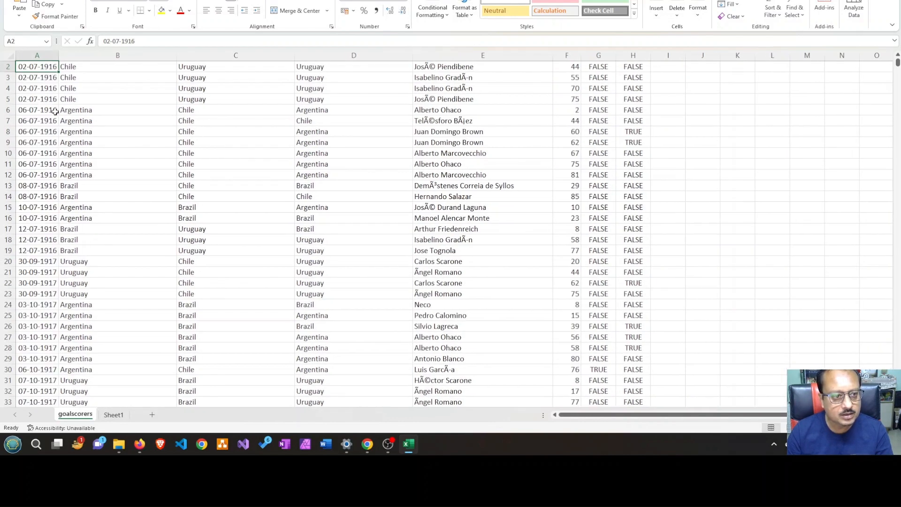
left_click(49, 112)
scroll(42, 75, "up", 1)
left_click(42, 78)
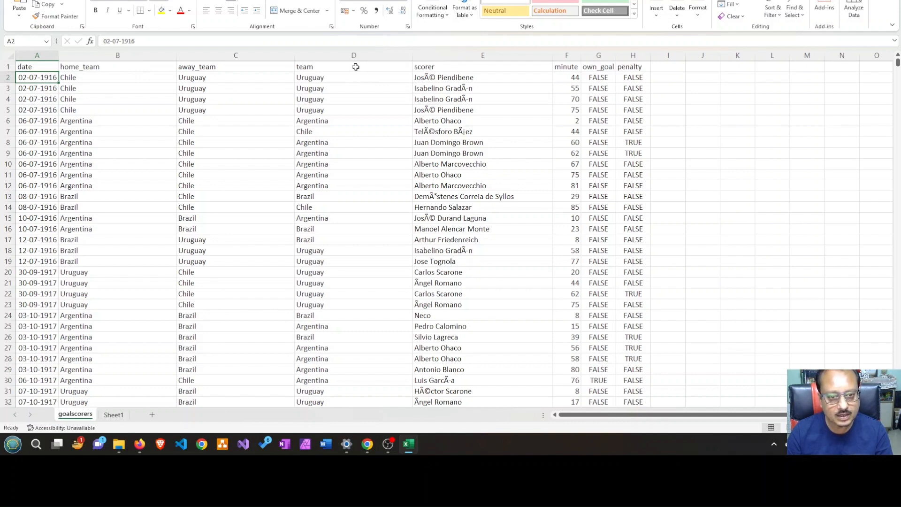
Switch to the Azure portal, examine the contents of the inputdata and outputdata containers, and return to the goalscorers workbook in Excel
mouse_move(367, 443)
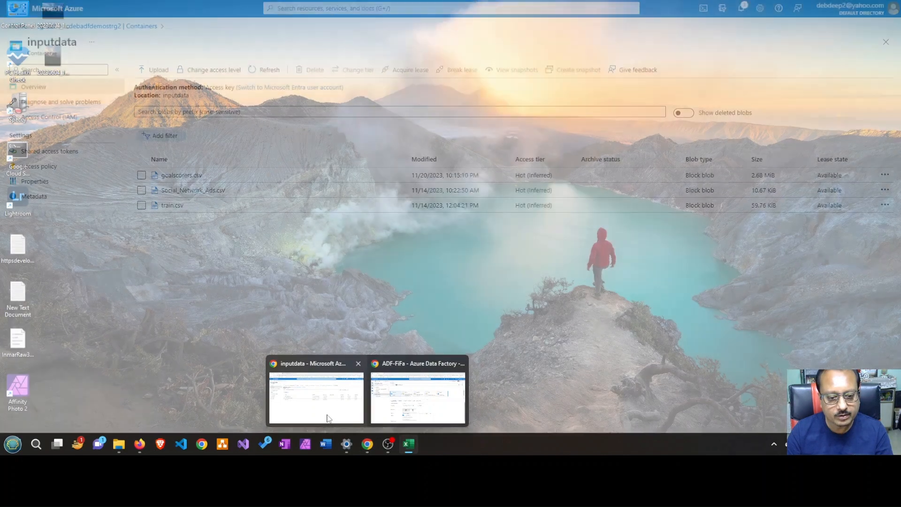
left_click(325, 415)
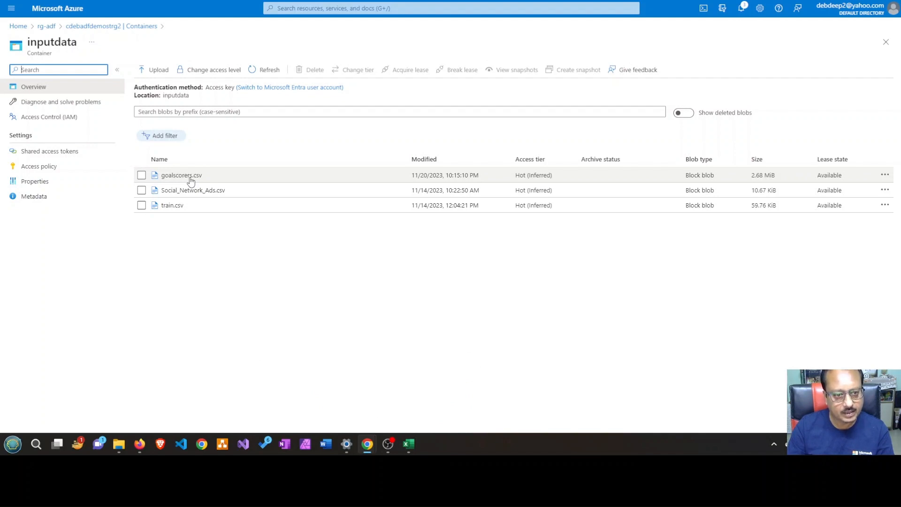
left_click(133, 26)
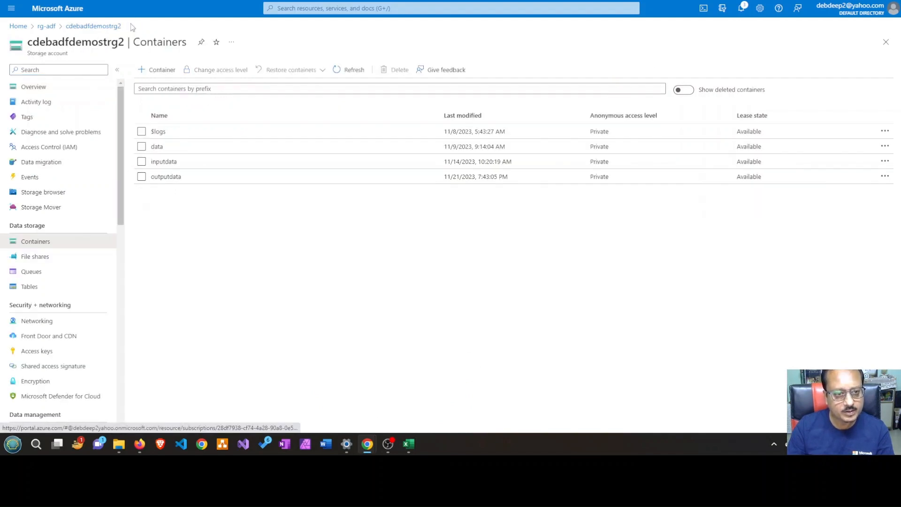
left_click(167, 162)
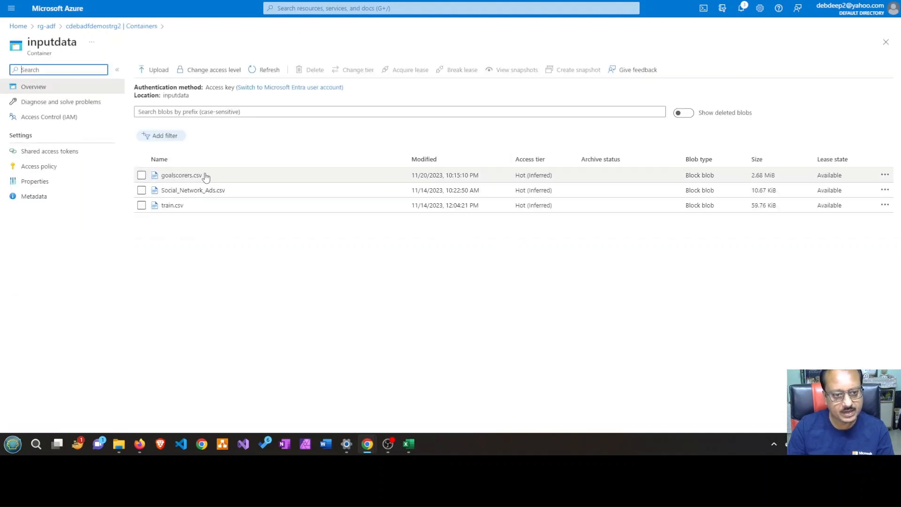
left_click(136, 26)
left_click(166, 177)
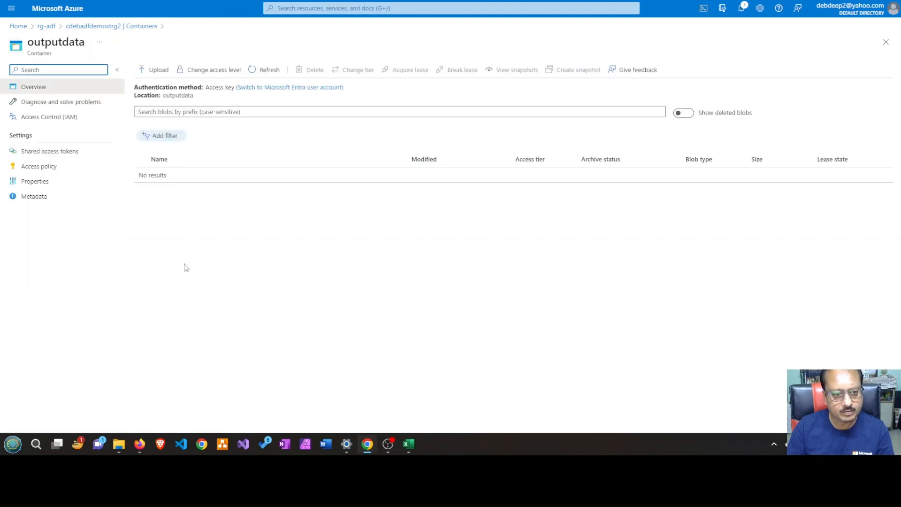
left_click(150, 27)
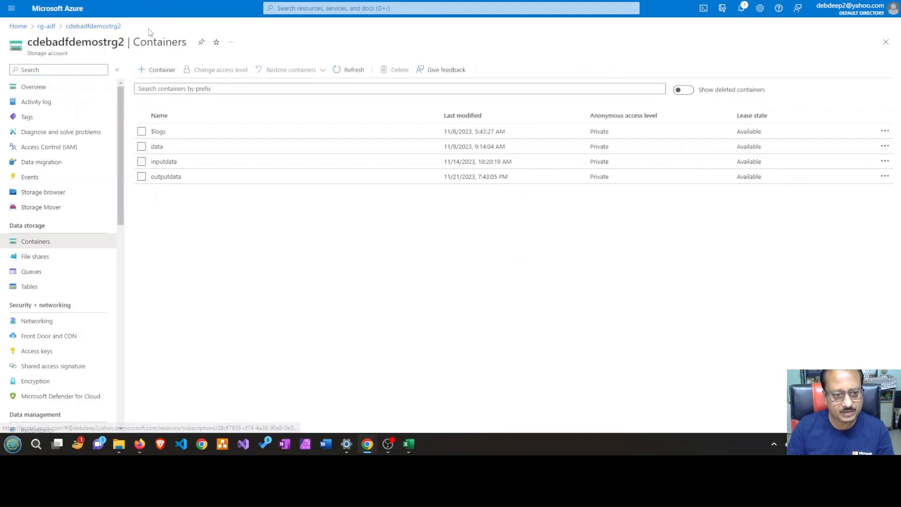
left_click(412, 447)
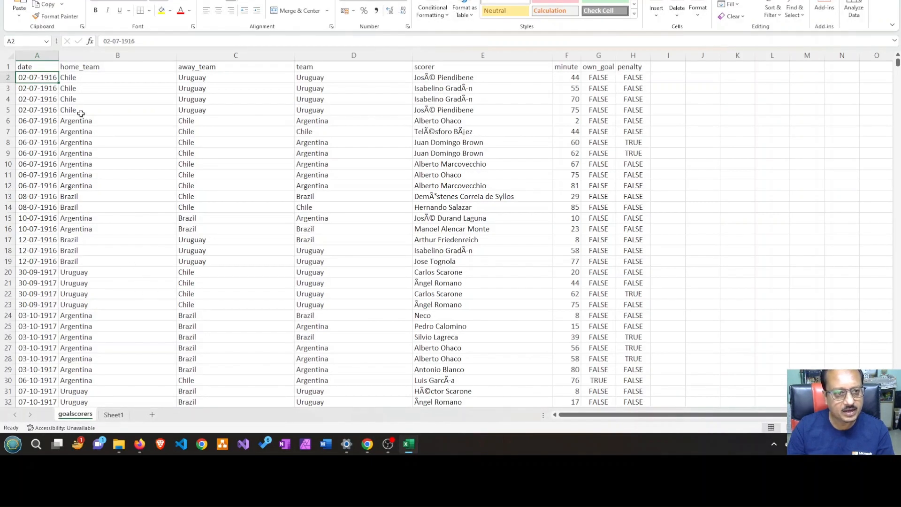
Examine the home_team and team columns of the goalscorers sheet, comparing the Argentina, Brazil and Chile entries row by row
left_click(94, 66)
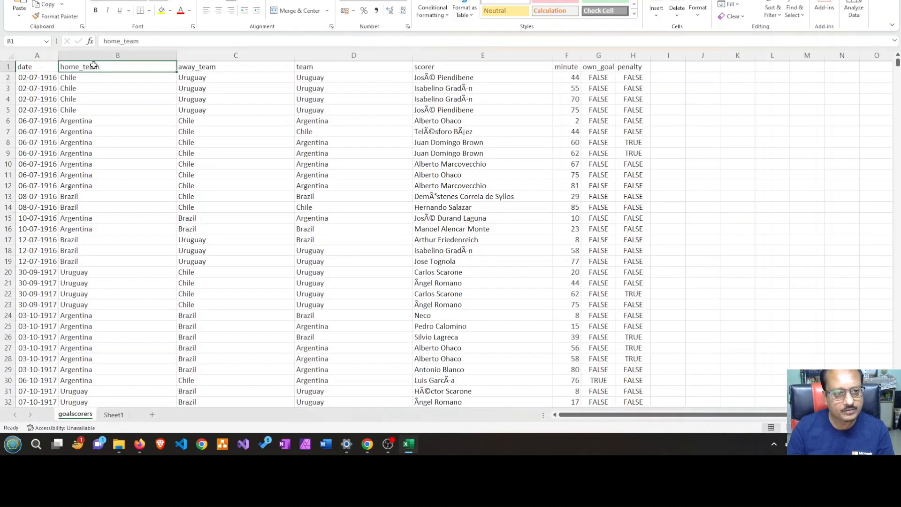
left_click(312, 67)
scroll(342, 205, "down", 4)
scroll(342, 208, "down", 15)
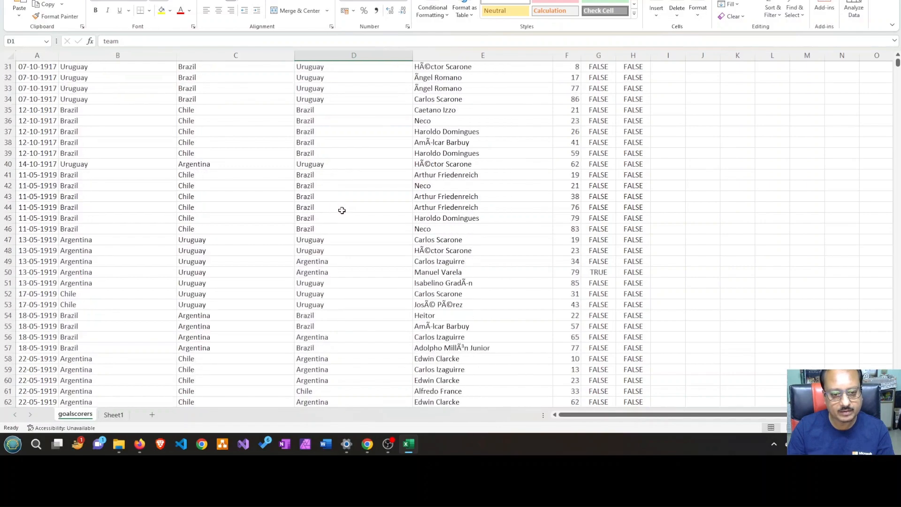
scroll(343, 214, "up", 5)
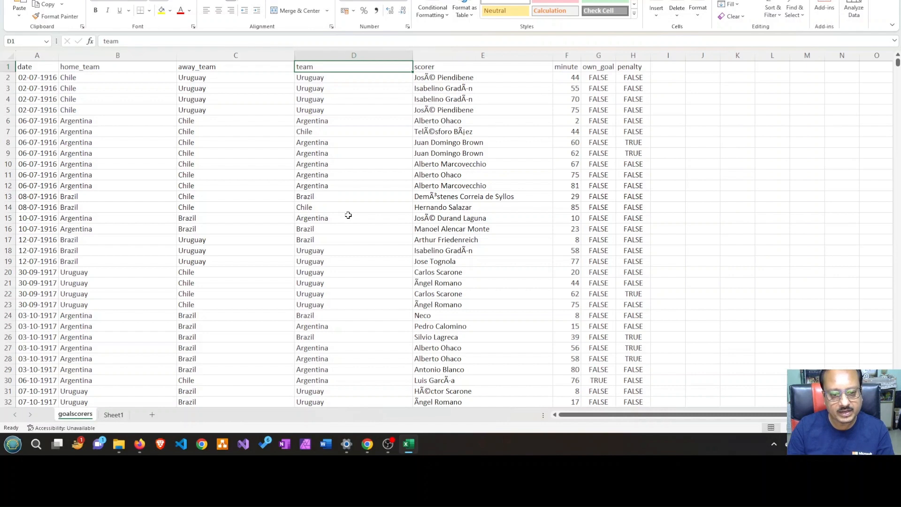
left_click(324, 144)
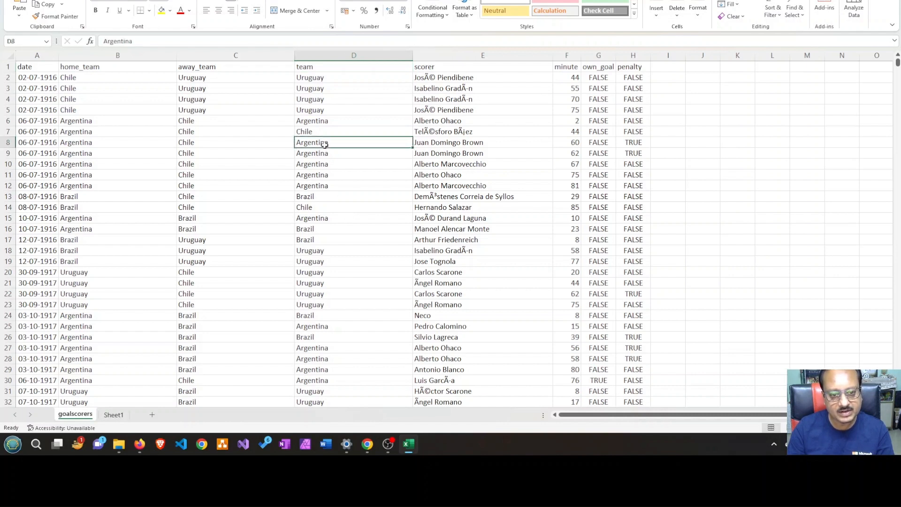
left_click(326, 197, "shift")
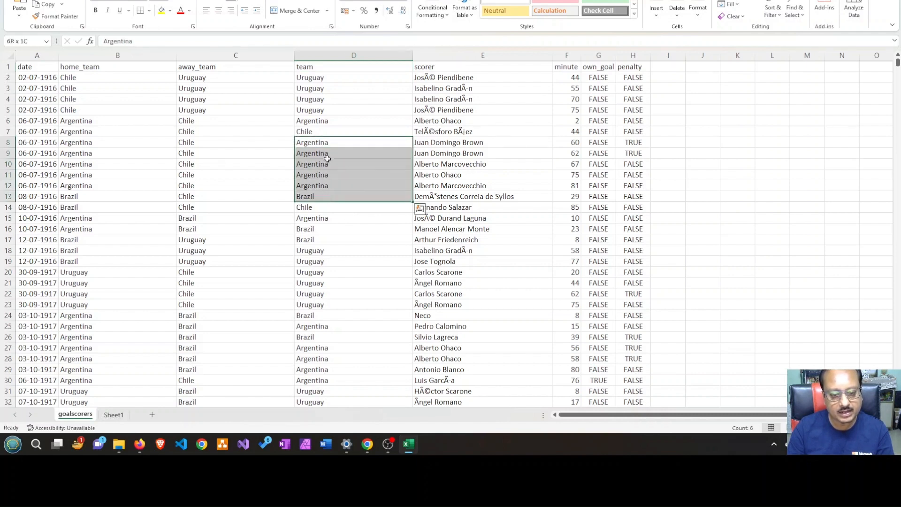
left_click(327, 141)
left_click(315, 197)
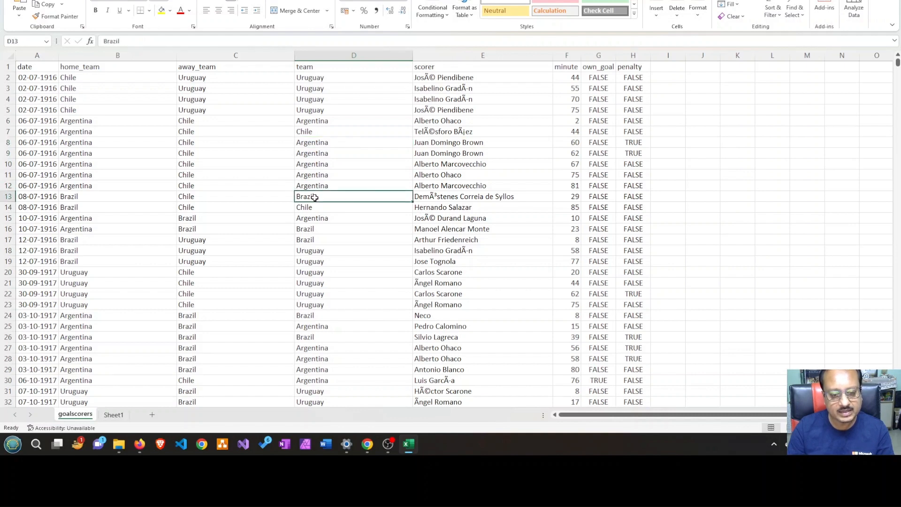
left_click(314, 207)
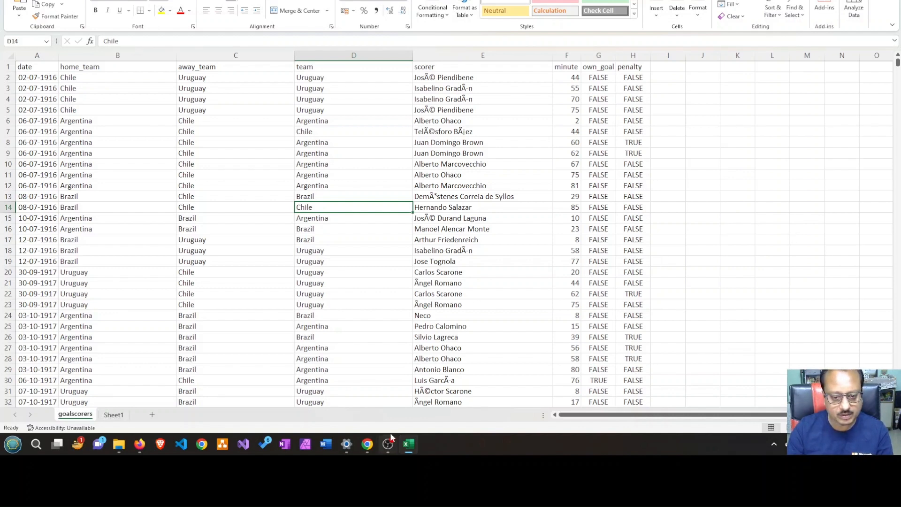
Switch to the storage account's containers in Azure, and open the linked services of the ADF-FiFa data factory
mouse_move(387, 451)
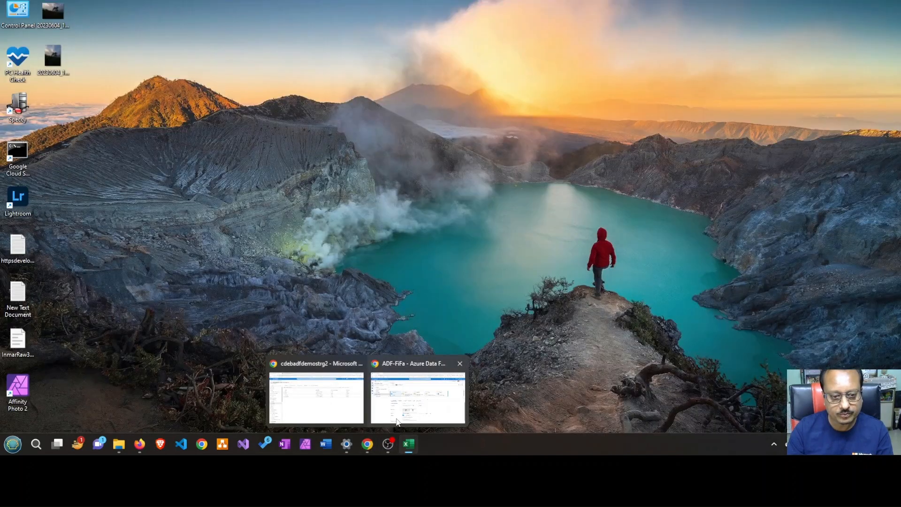
left_click(396, 420)
mouse_move(368, 443)
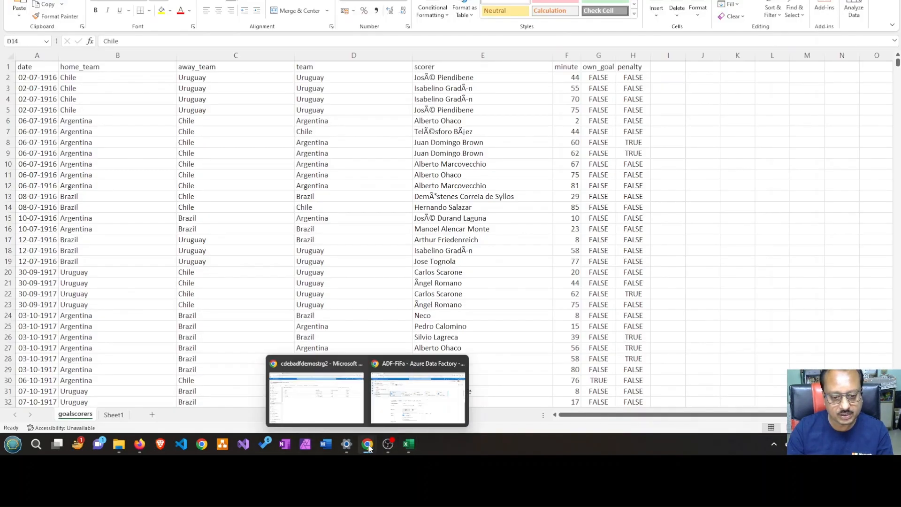
left_click(306, 413)
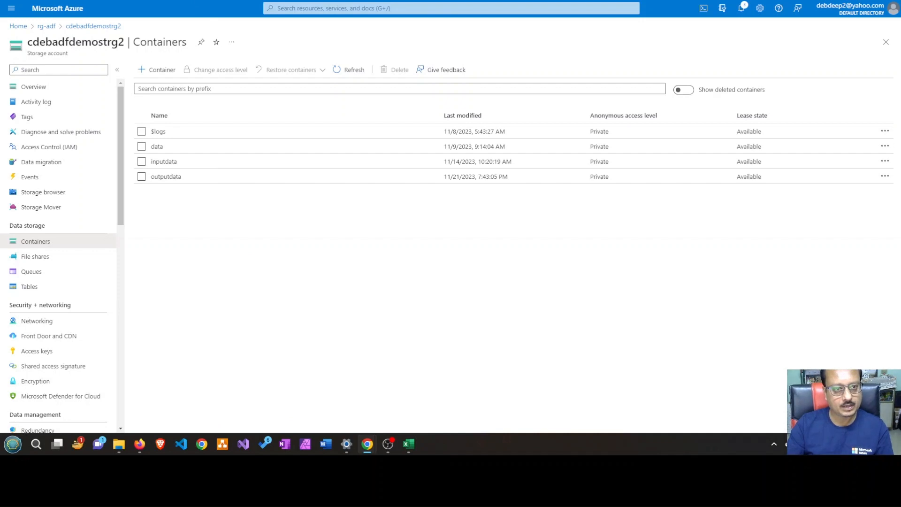
left_click(100, 1)
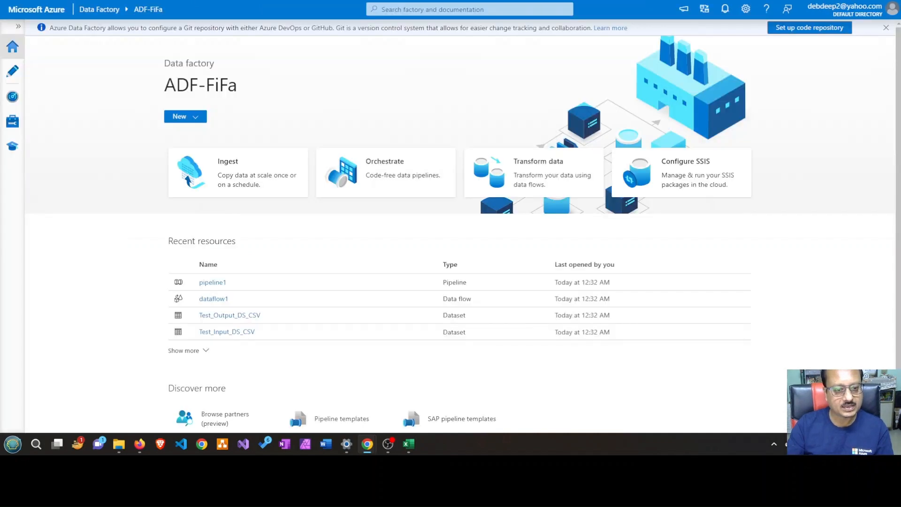
left_click(13, 122)
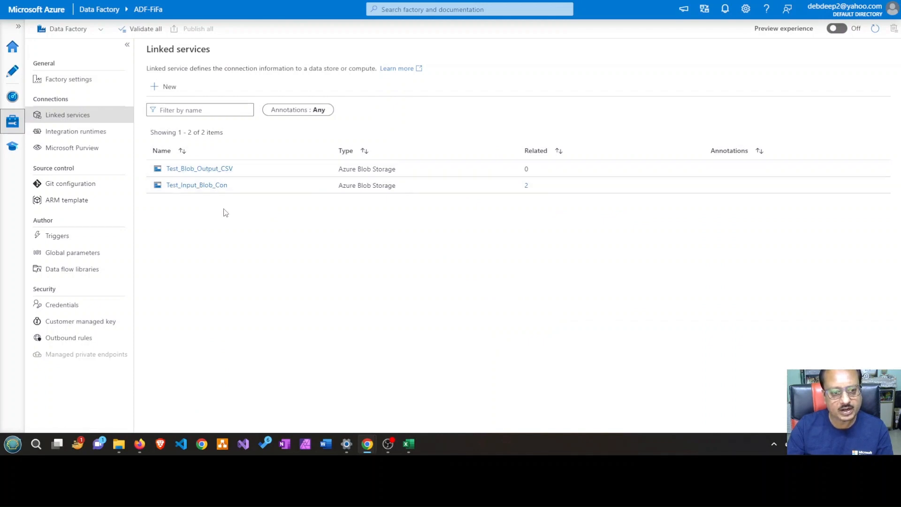
Review the authentication type, storage account and connection settings of the Test_Input_Blob_Con linked service, and close it
left_click(191, 185)
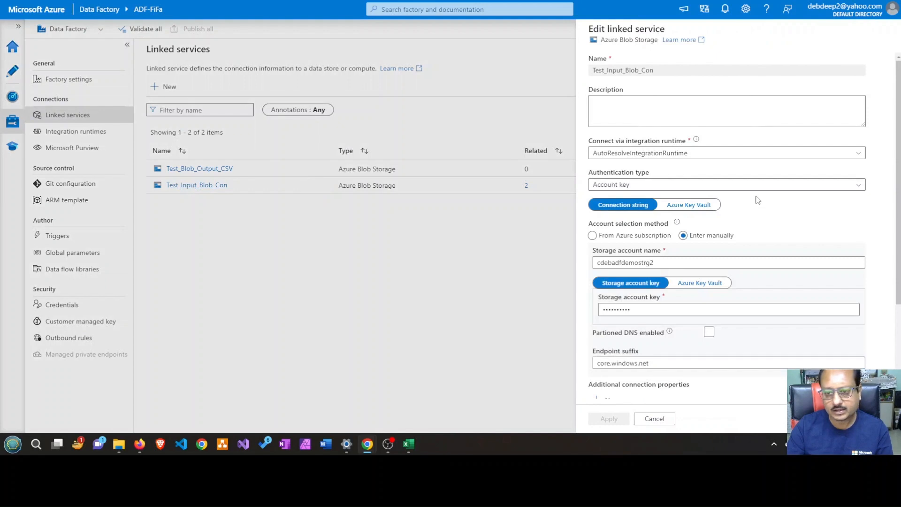
scroll(694, 187, "down", 2)
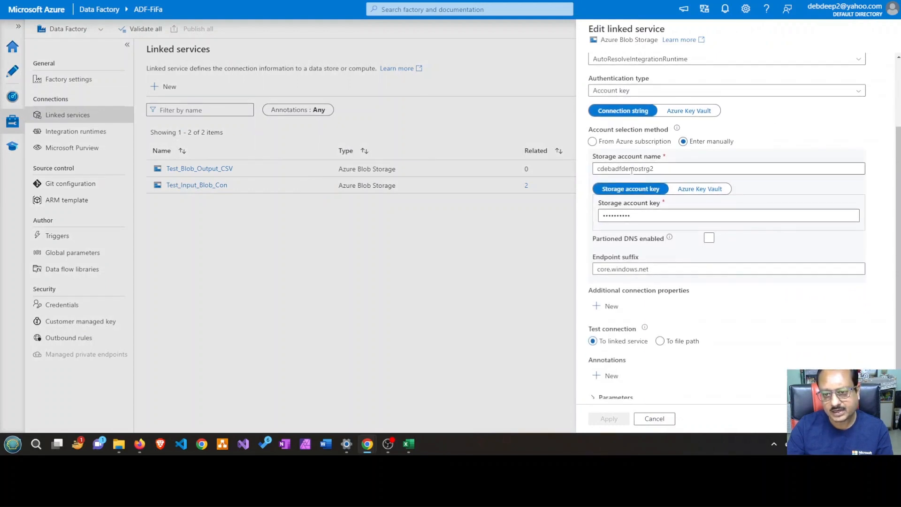
scroll(649, 172, "up", 2)
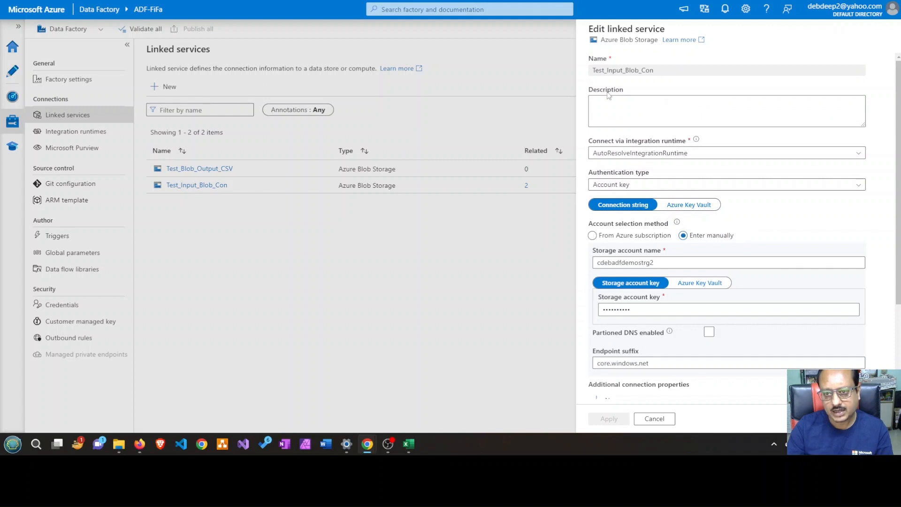
scroll(795, 277, "down", 3)
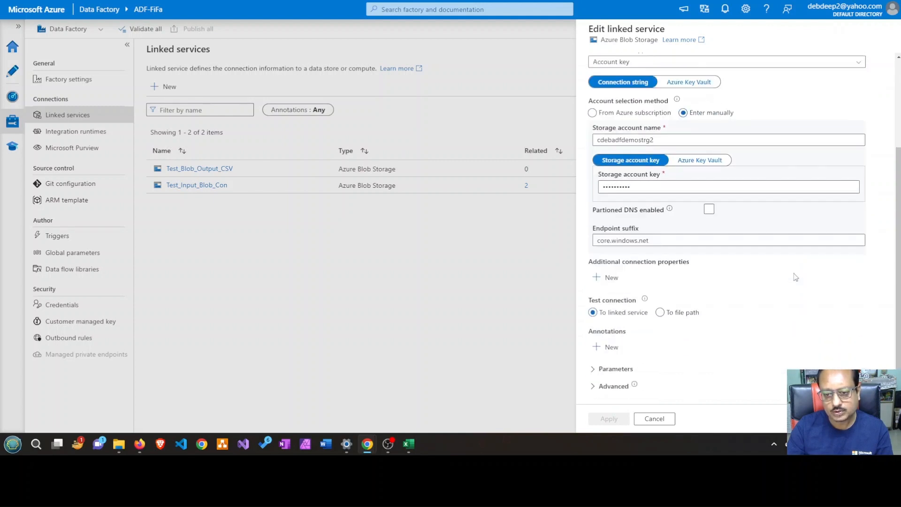
scroll(795, 276, "up", 3)
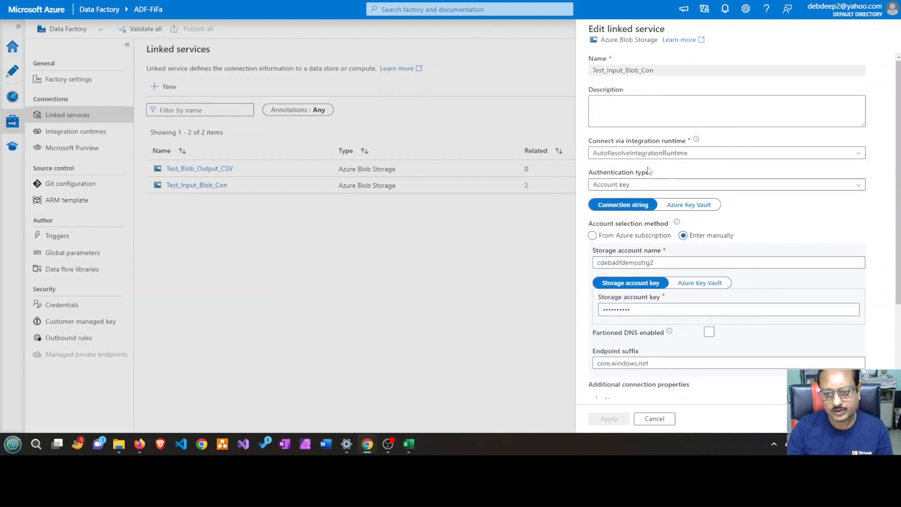
left_click(654, 419)
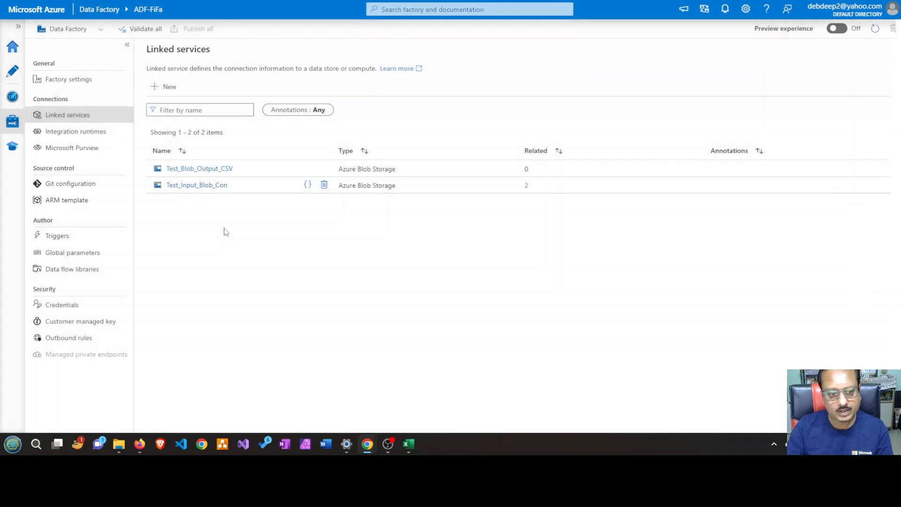
Review the connection settings of the Test_Blob_Output_CSV linked service and recheck the storage account settings of Test_Input_Blob_Con
left_click(207, 171)
scroll(730, 231, "down", 3)
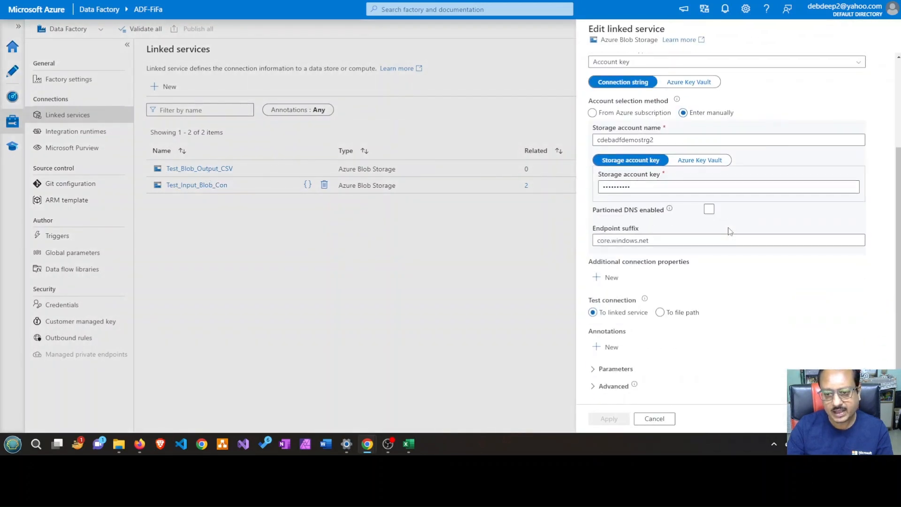
left_click(666, 419)
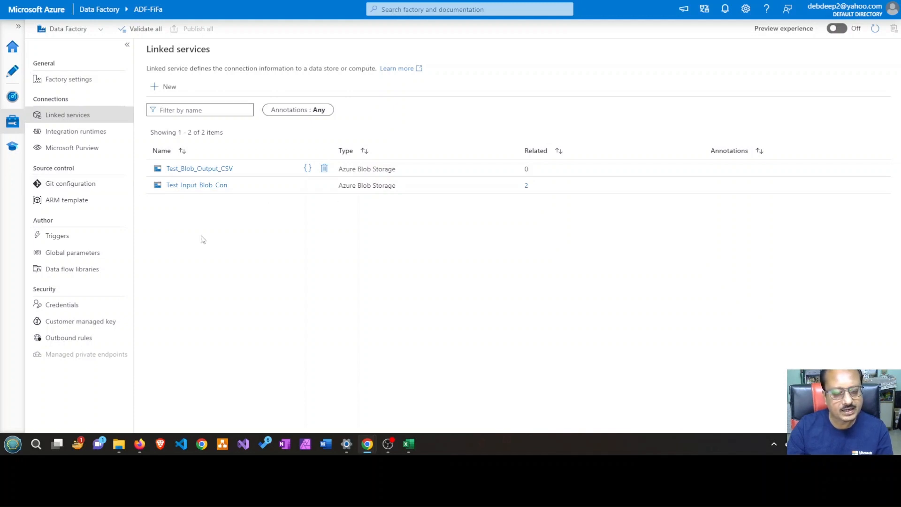
left_click(207, 188)
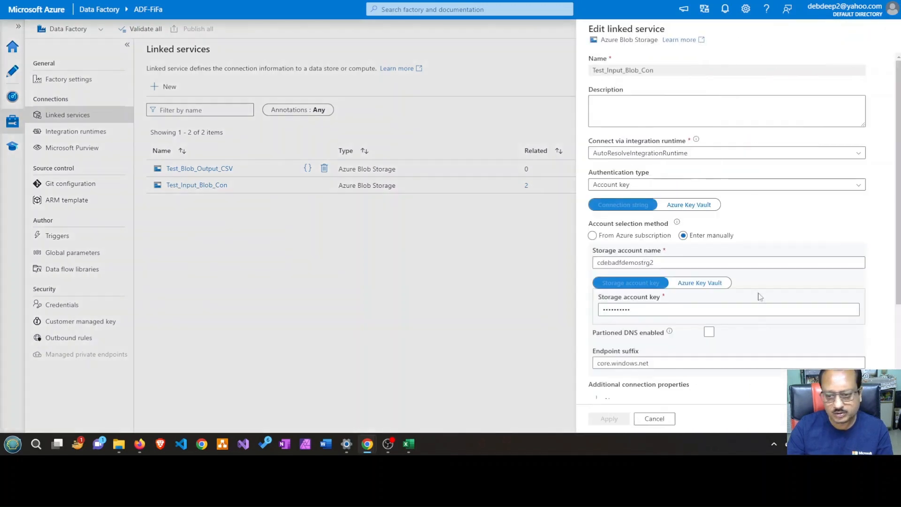
scroll(766, 295, "down", 3)
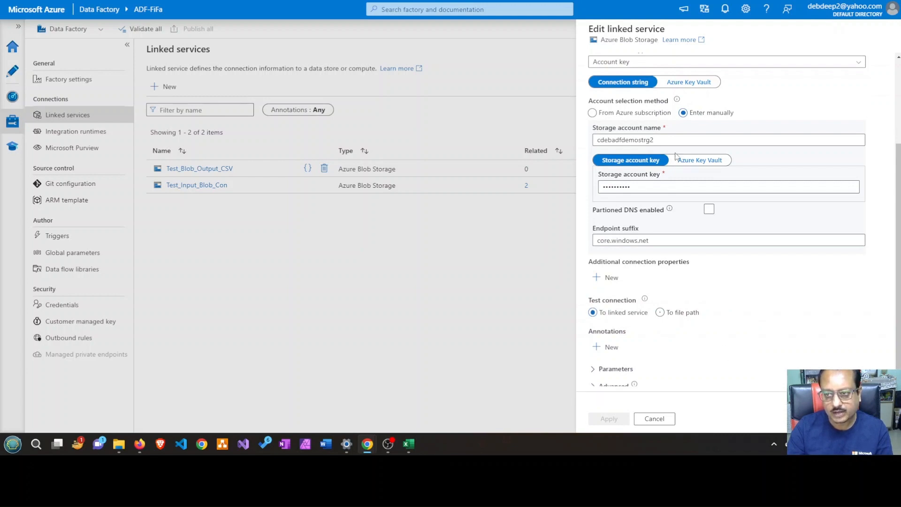
left_click(654, 418)
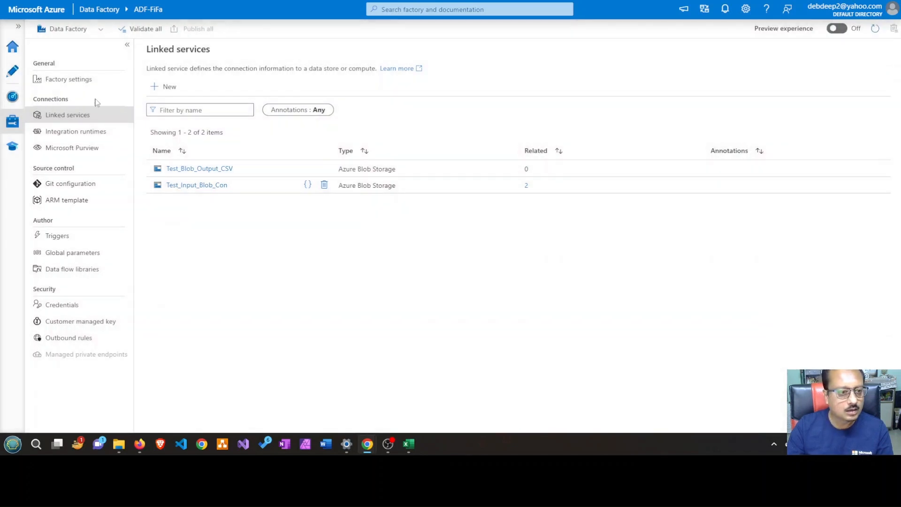
Open the Test_Input_DS_CSV dataset from the factory resources, review its linked service and file path, and close it
left_click(14, 75)
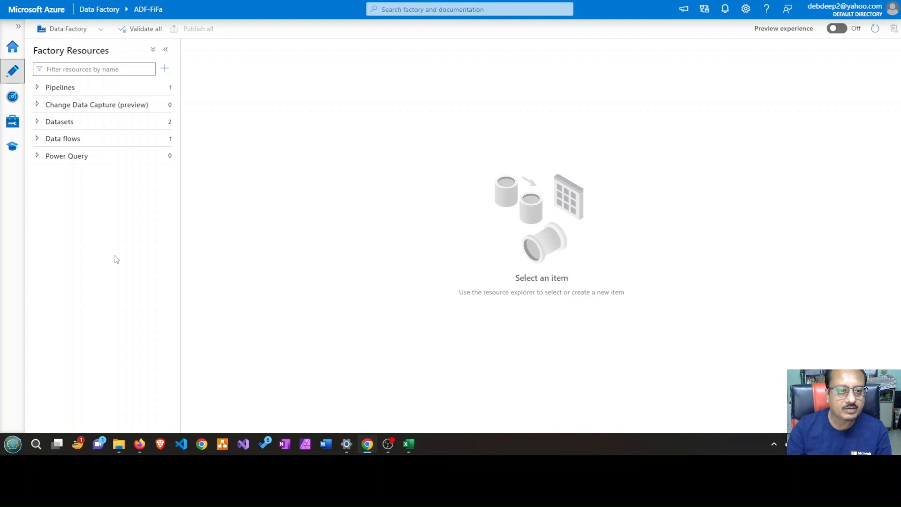
left_click(38, 123)
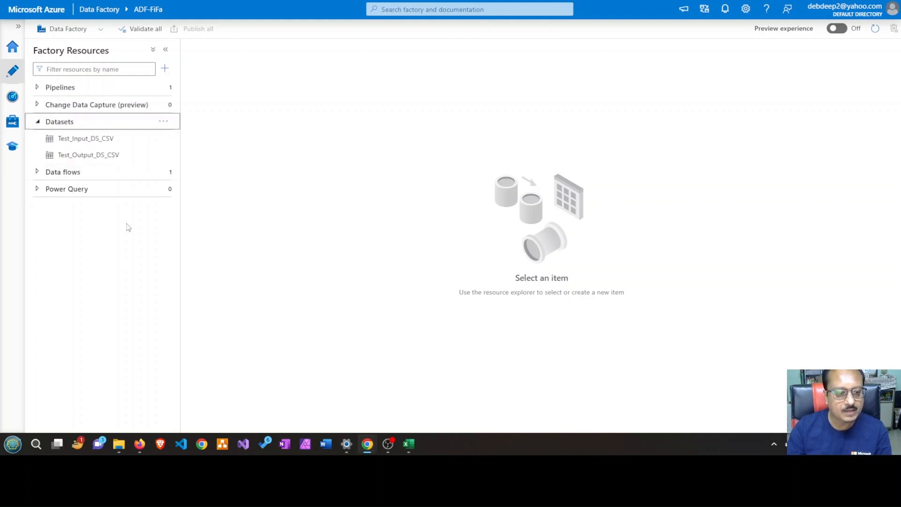
left_click(97, 146)
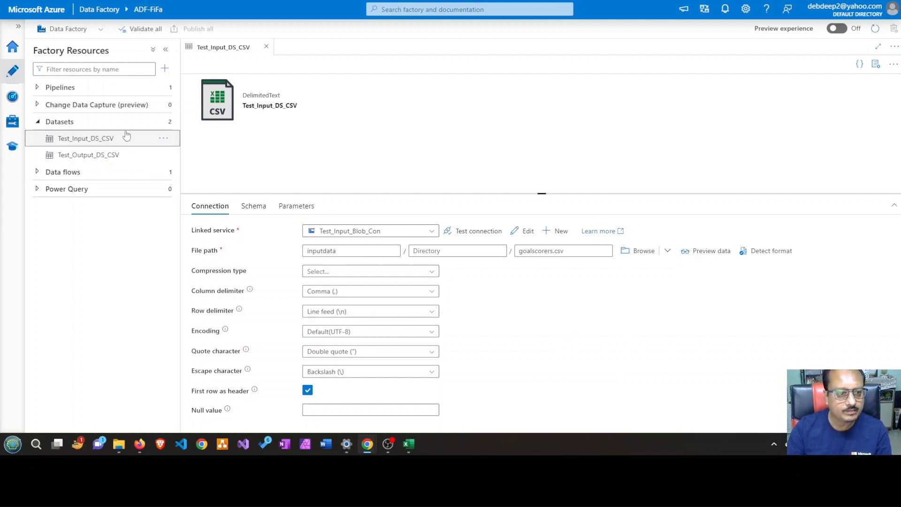
left_click(37, 123)
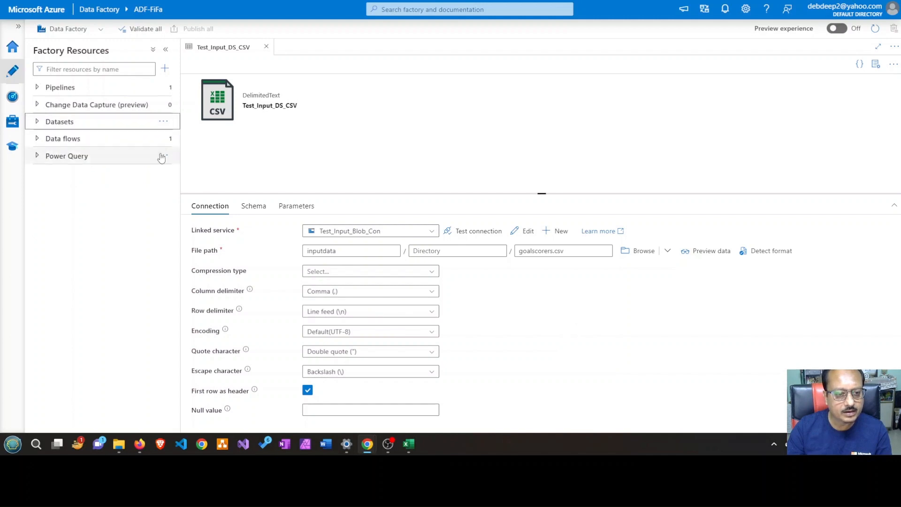
left_click(267, 47)
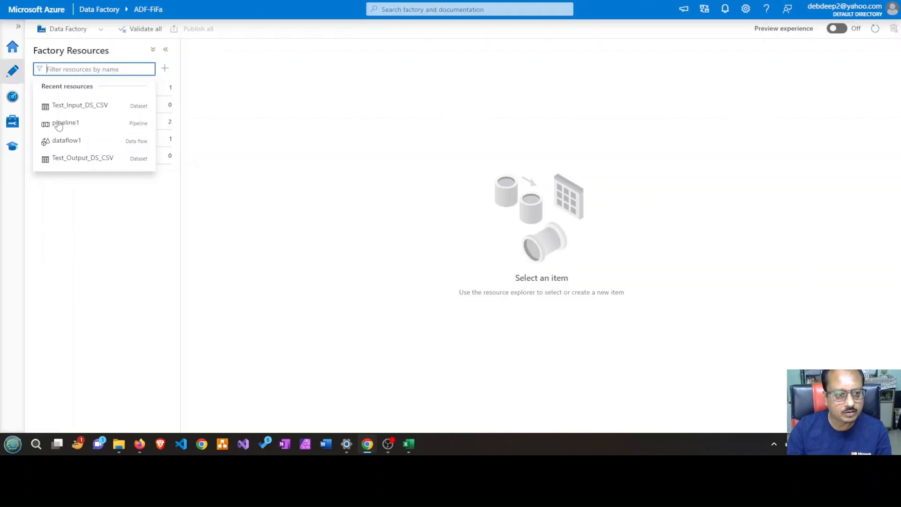
left_click(121, 223)
Start a new dataset with Azure Blob Storage as data store and DelimitedText as format, checking the storage account's inputdata container
left_click(42, 125)
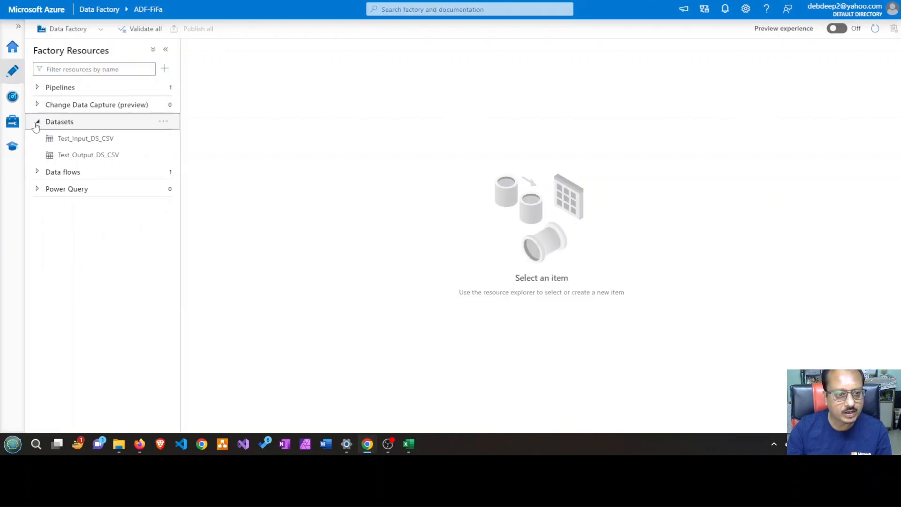
left_click(167, 122)
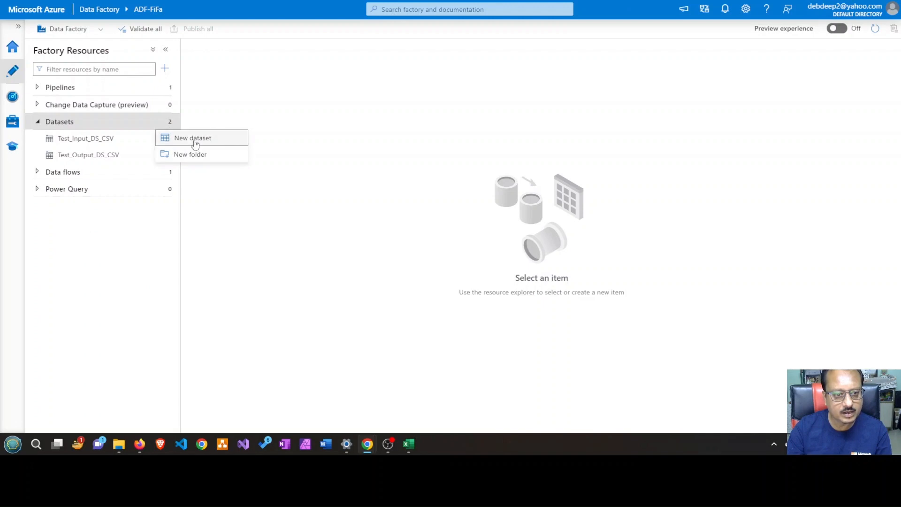
left_click(195, 141)
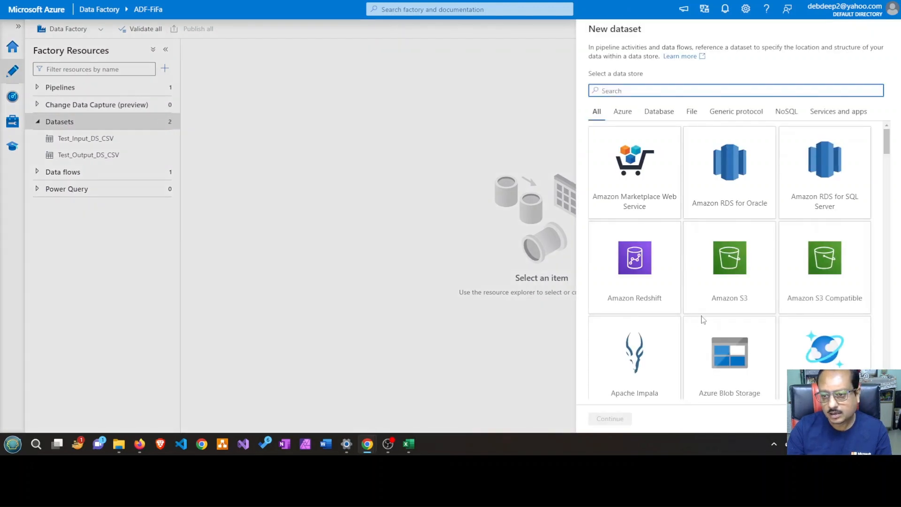
scroll(694, 324, "down", 1)
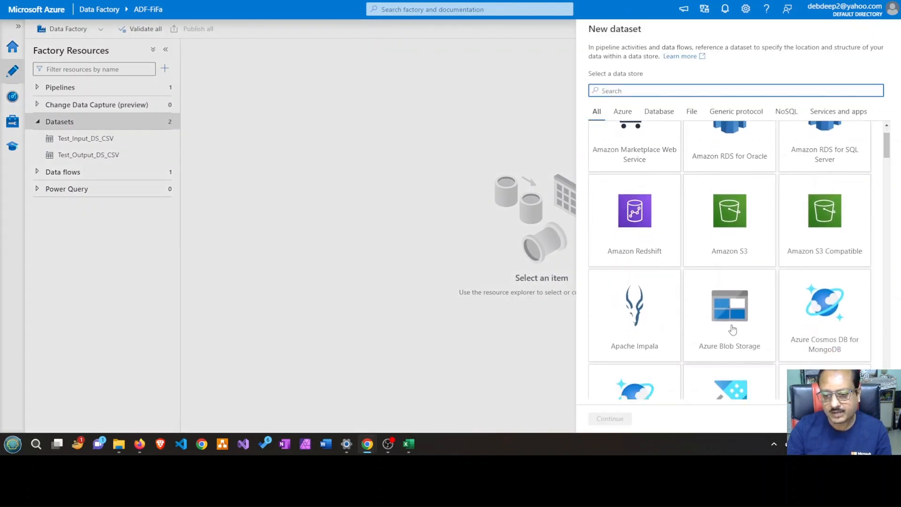
left_click(732, 330)
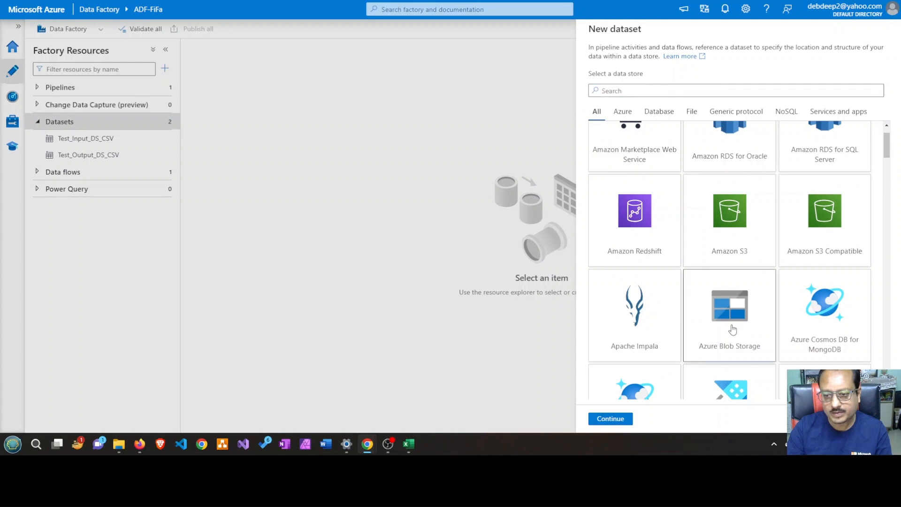
left_click(602, 421)
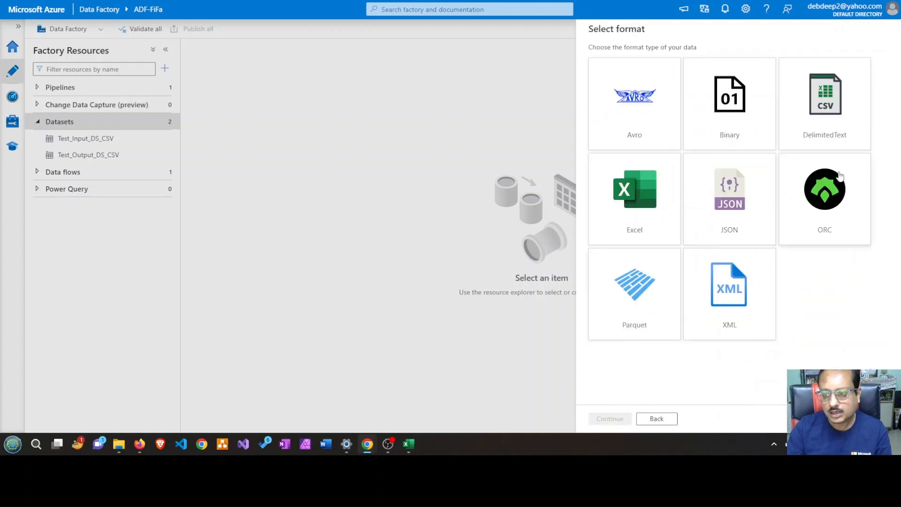
left_click(835, 96)
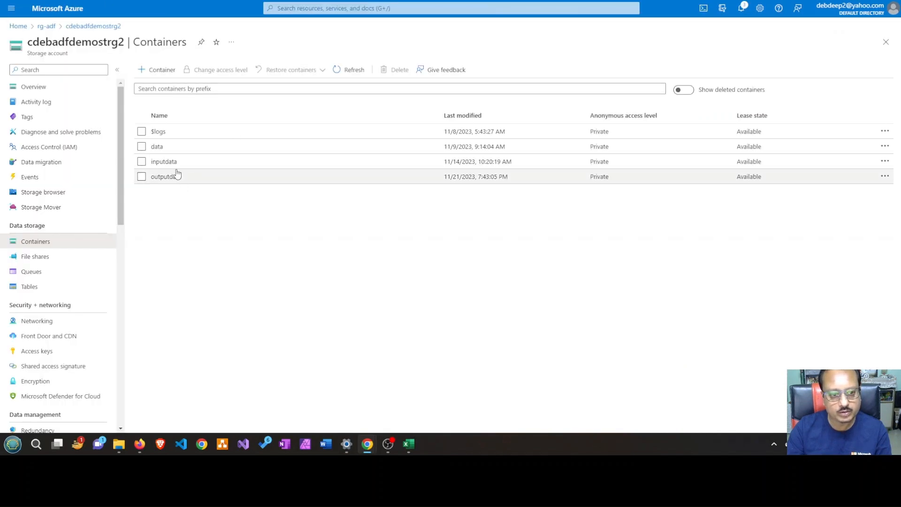
left_click(169, 162)
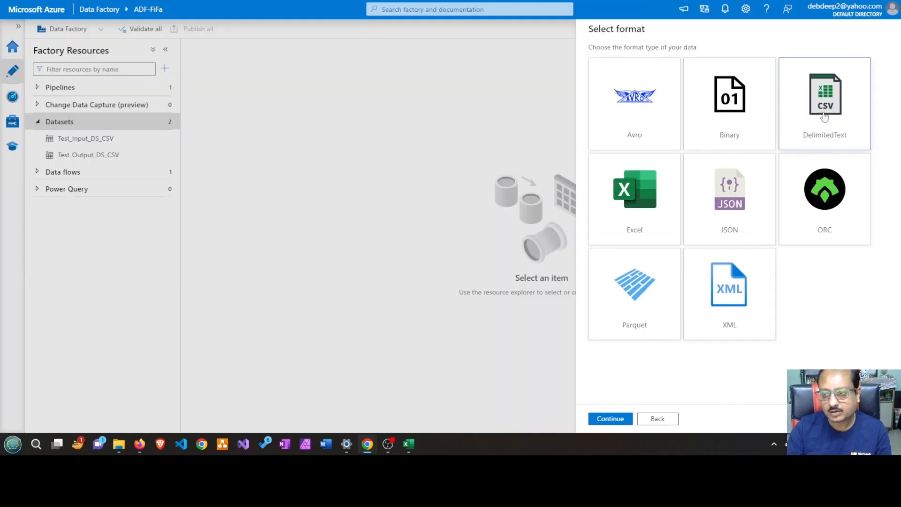
left_click(618, 422)
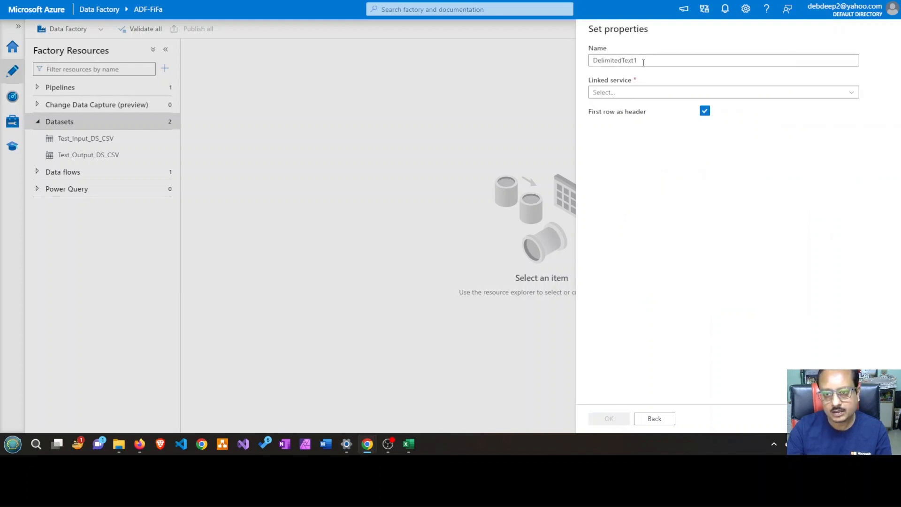
Name the new dataset Demo_Input_DS_CSV and assign it the Test_Input_Blob_Con linked service
left_click_drag(643, 63, 590, 59)
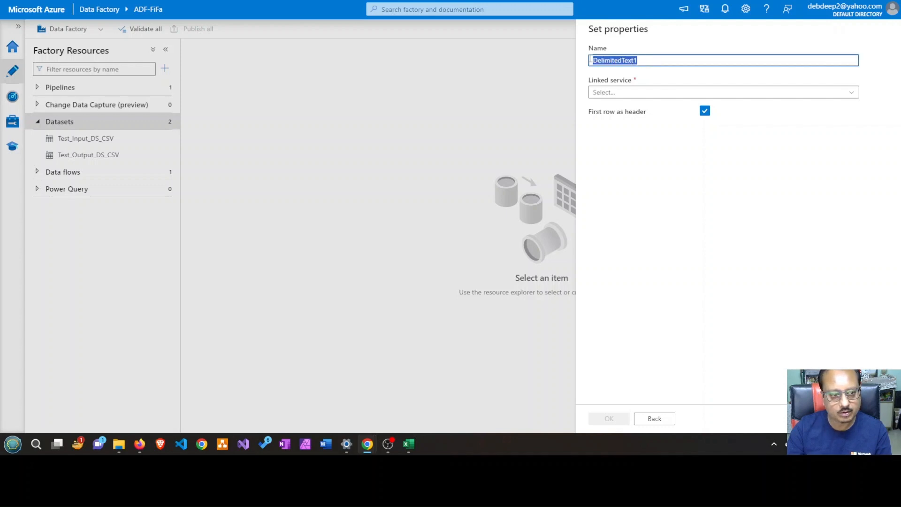
type("Dem")
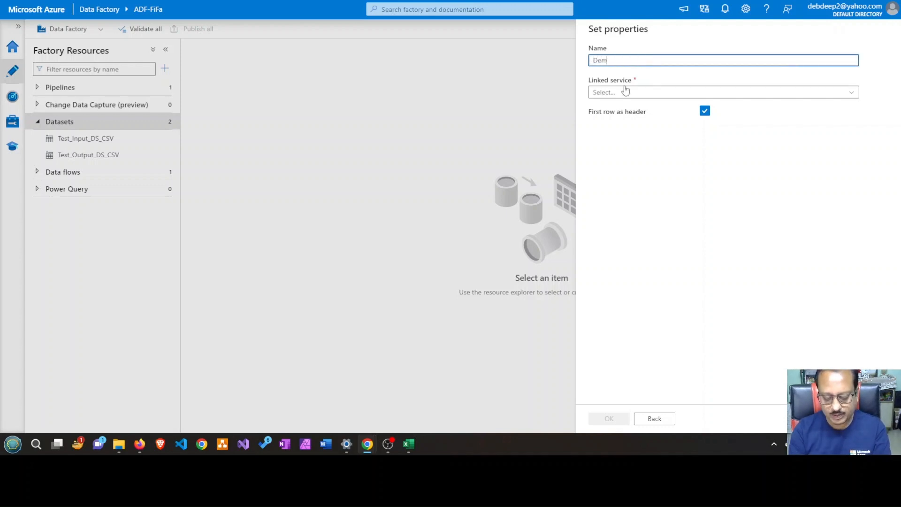
type("o")
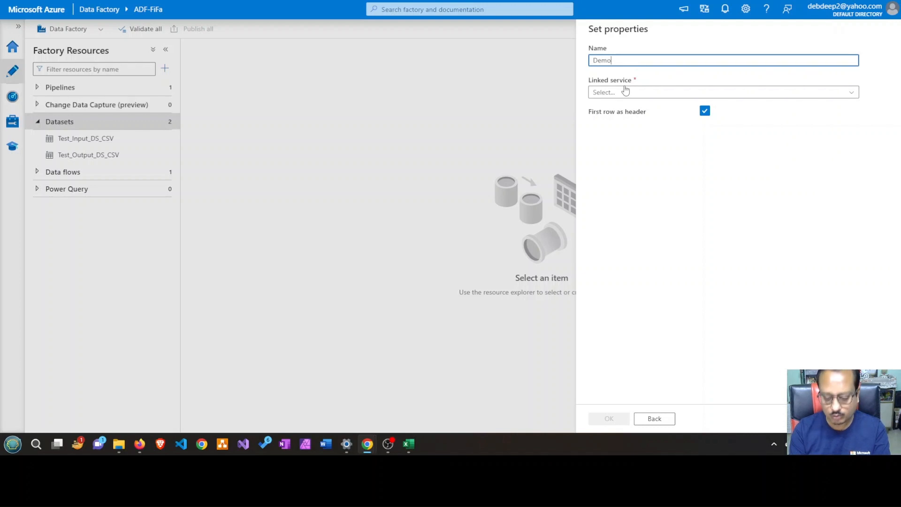
type("_Input")
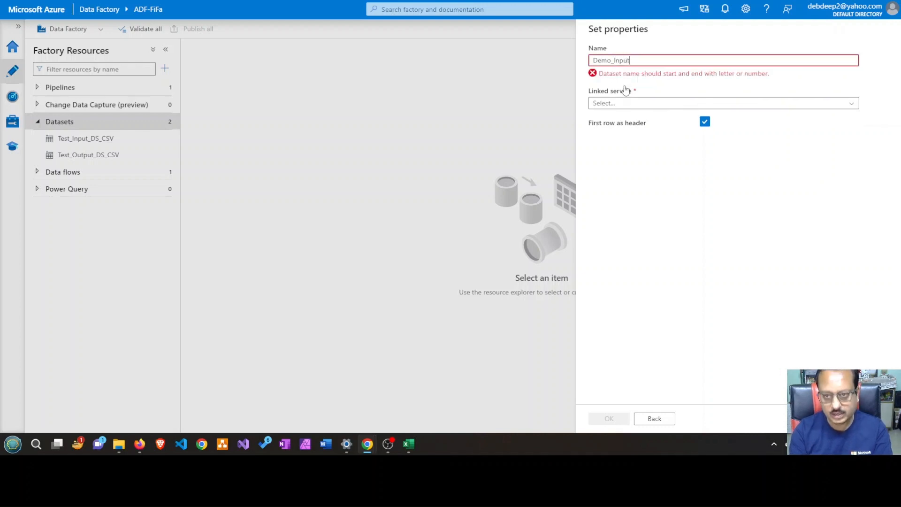
type("_")
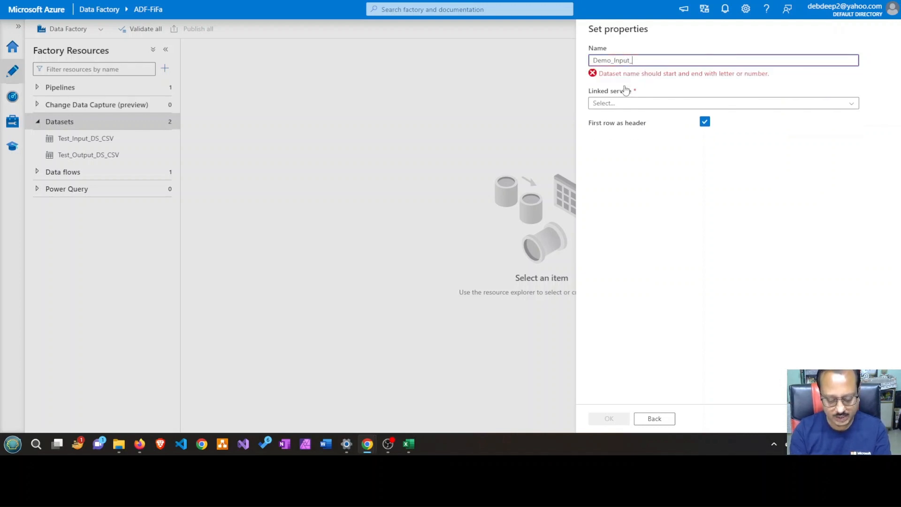
type("DS_")
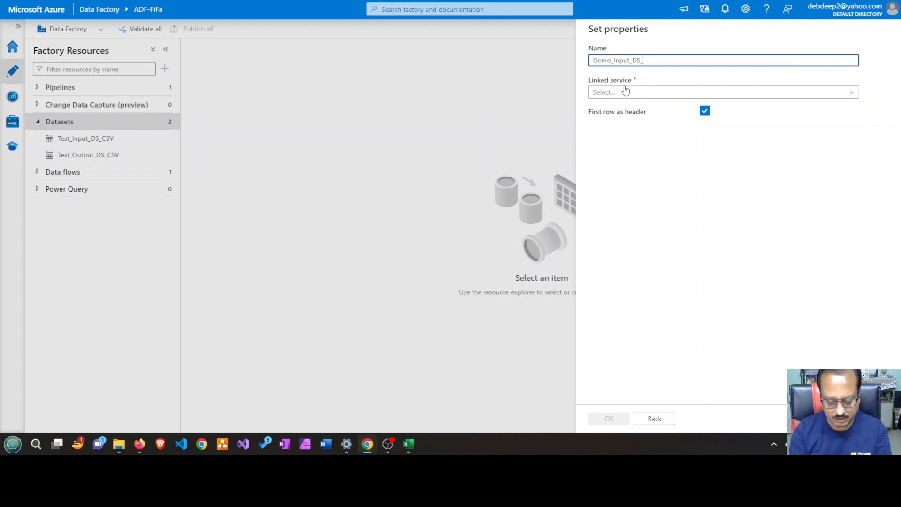
type("CSV")
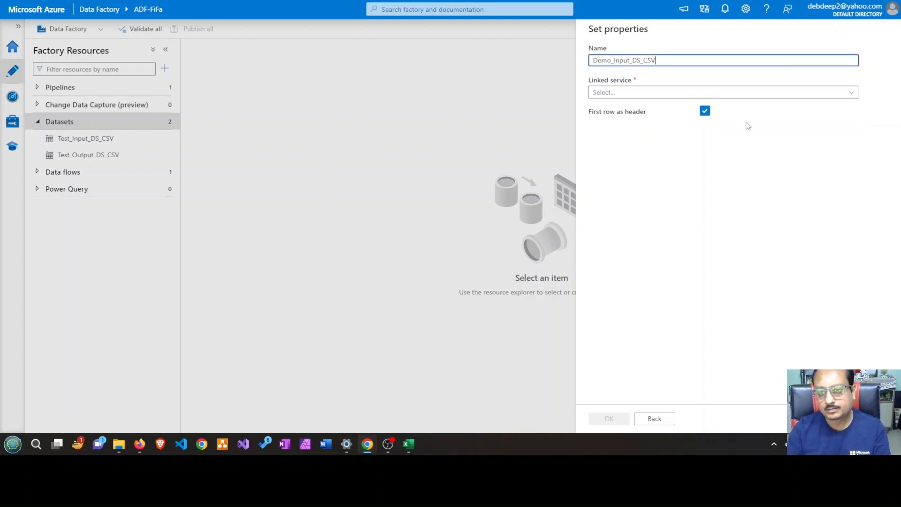
left_click(851, 93)
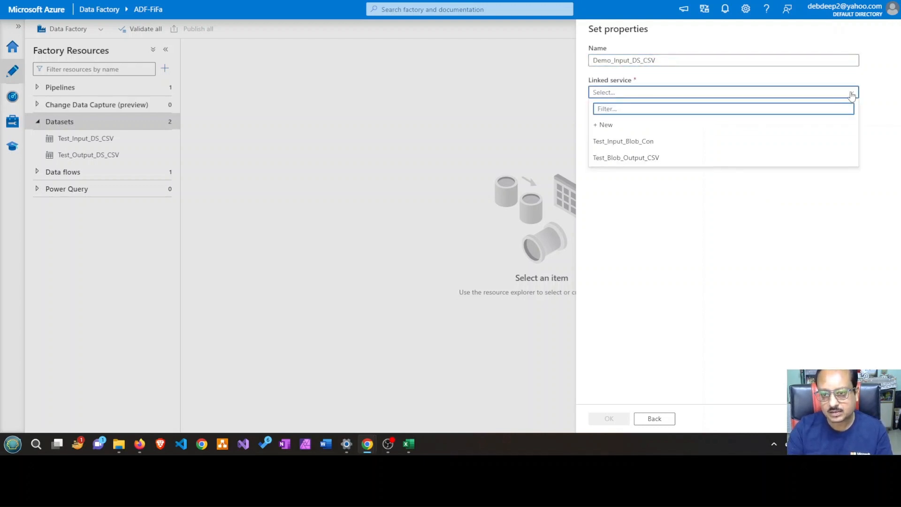
left_click(638, 148)
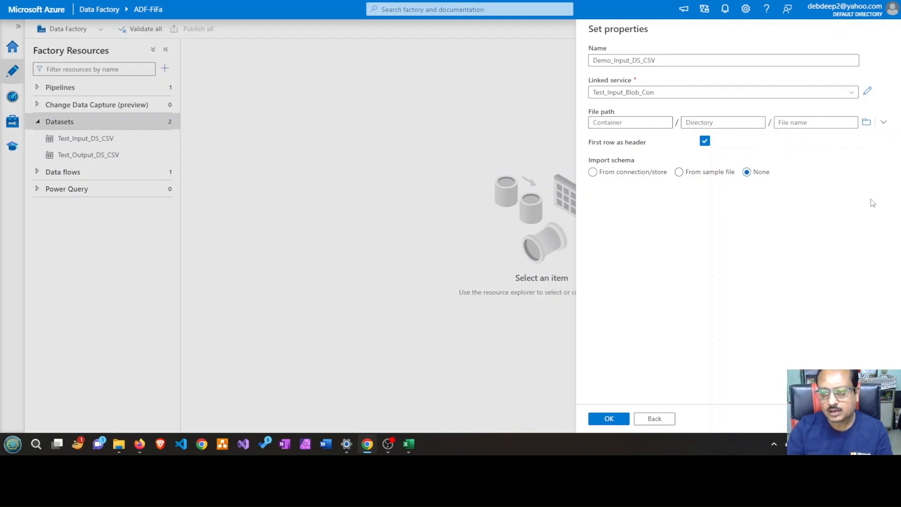
Set the dataset's file path to goalscorers.csv in the inputdata container and create the dataset
left_click(866, 122)
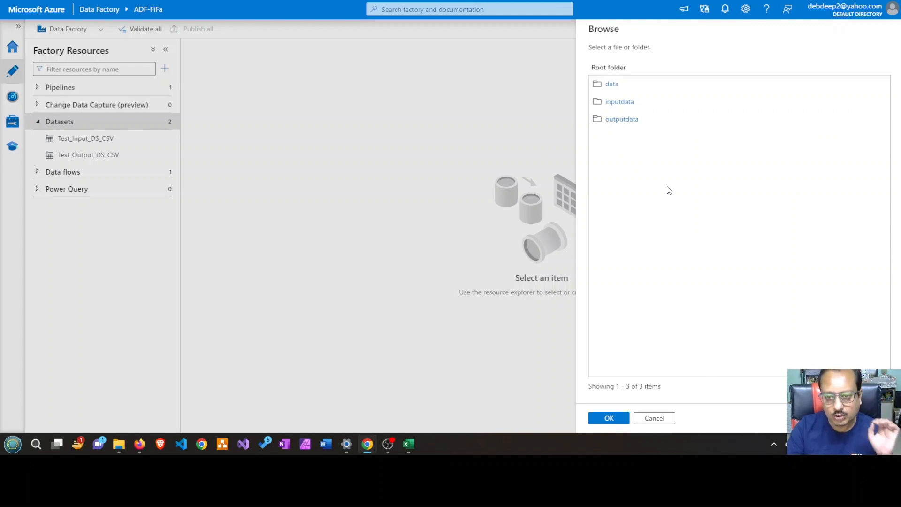
left_click(626, 102)
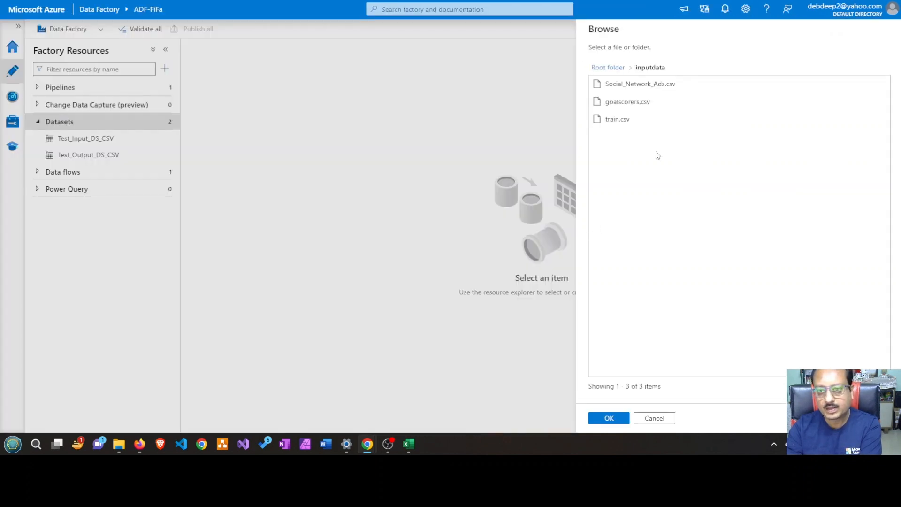
left_click(637, 102)
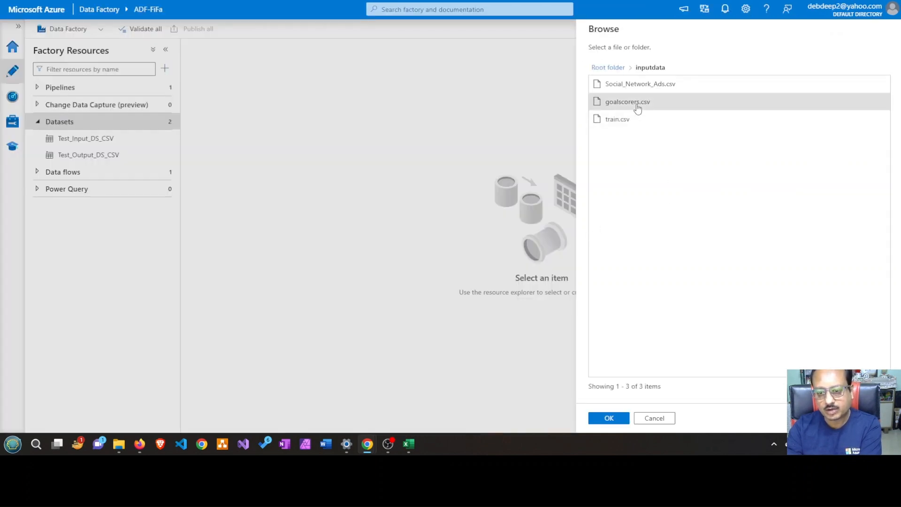
left_click(608, 418)
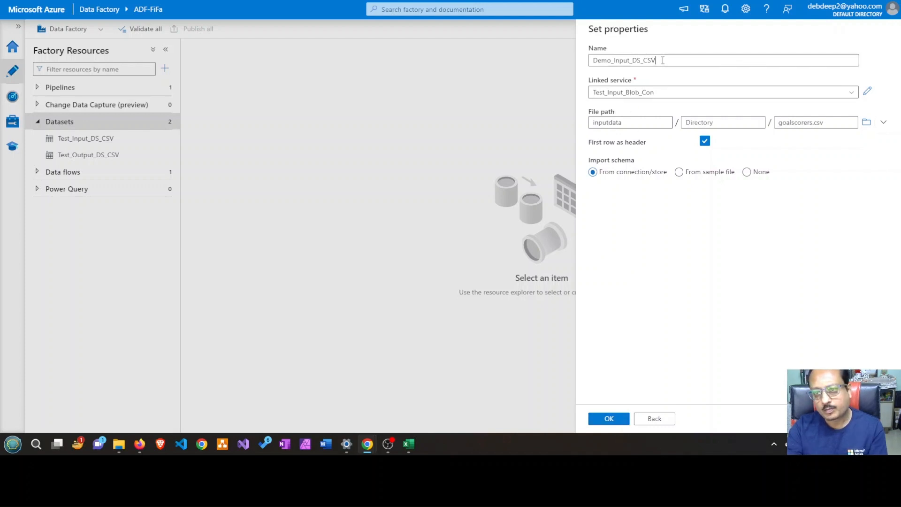
left_click_drag(662, 61, 561, 65)
key("ctrl+c")
left_click(695, 267)
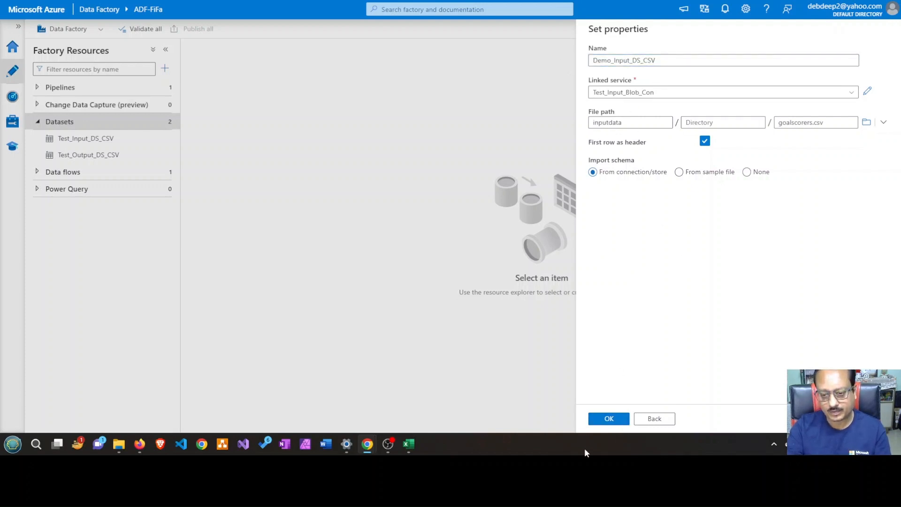
left_click(607, 422)
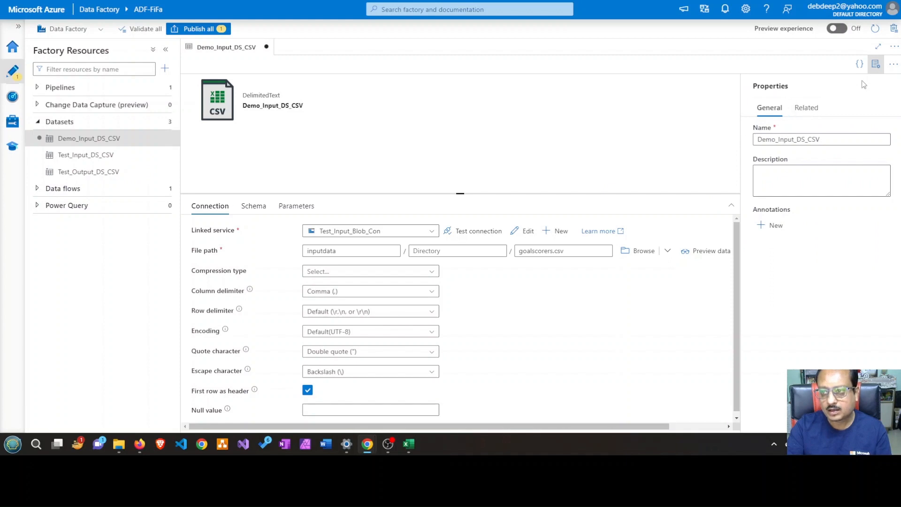
Hide the properties of Demo_Input_DS_CSV and detect the format of its source file
left_click(876, 64)
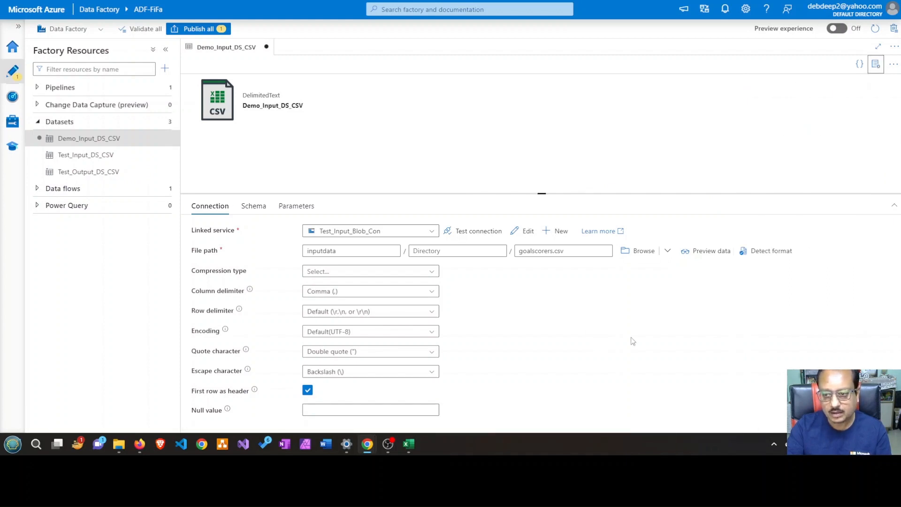
left_click(755, 252)
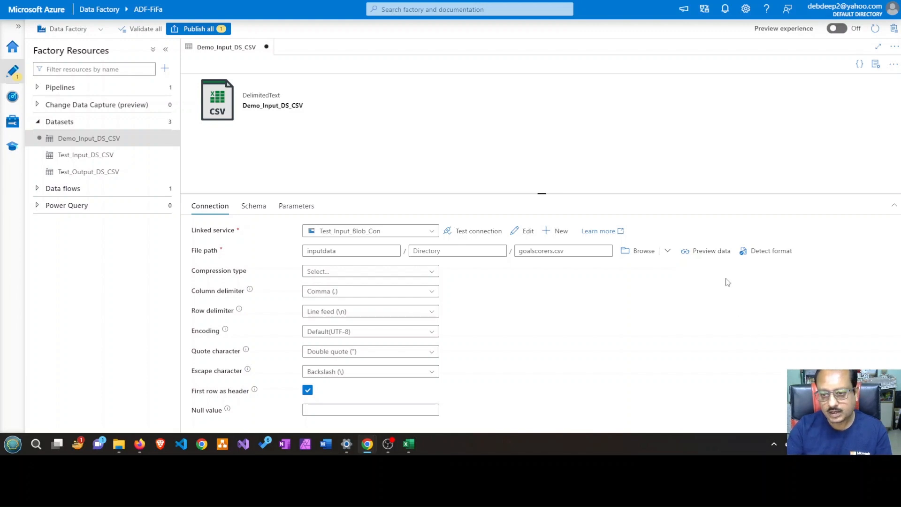
Preview the goalscorers.csv data, then review the schema columns of Demo_Input_DS_CSV and return to its connection settings
left_click(708, 252)
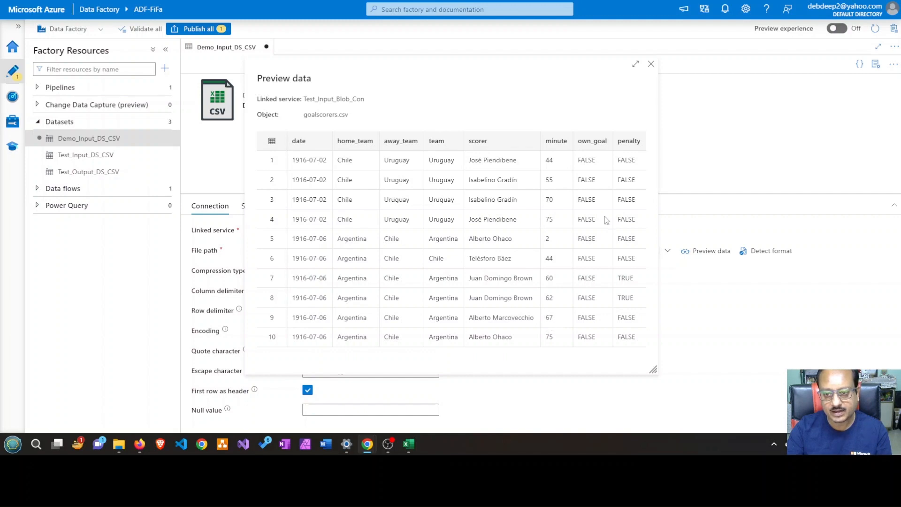
left_click(651, 64)
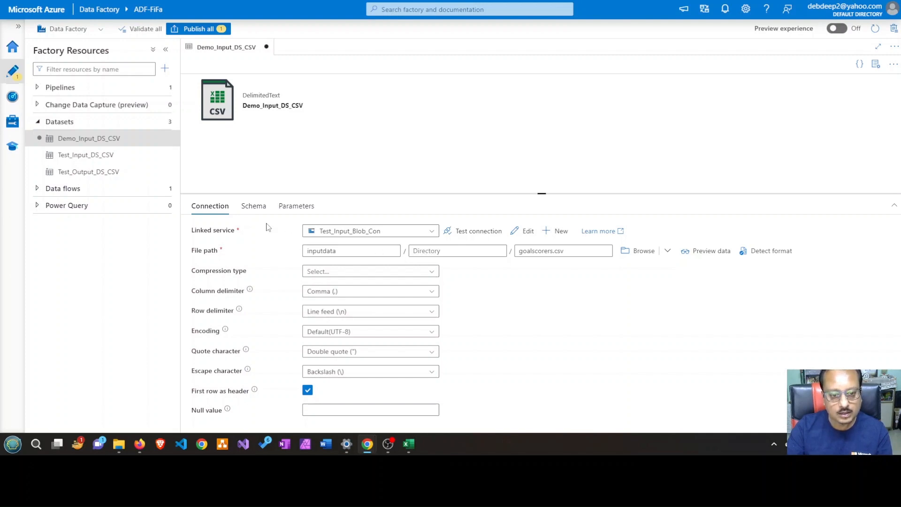
left_click(261, 208)
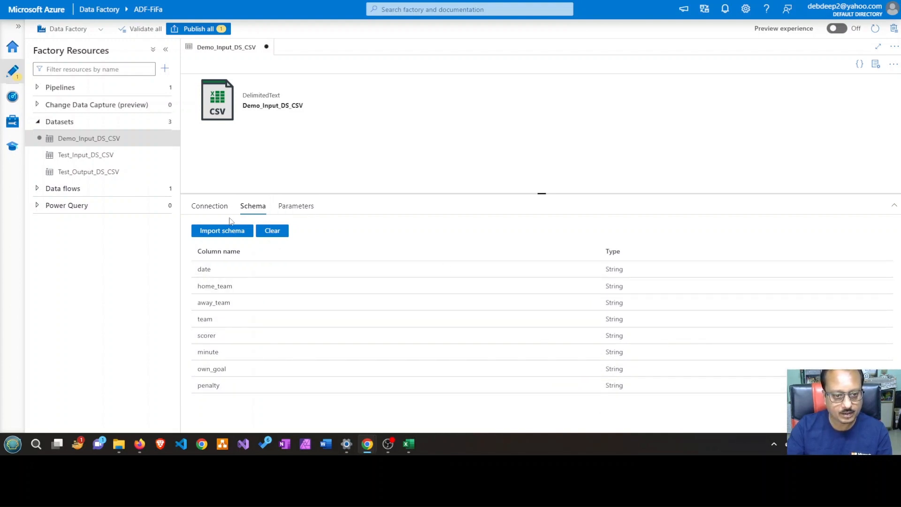
left_click(209, 205)
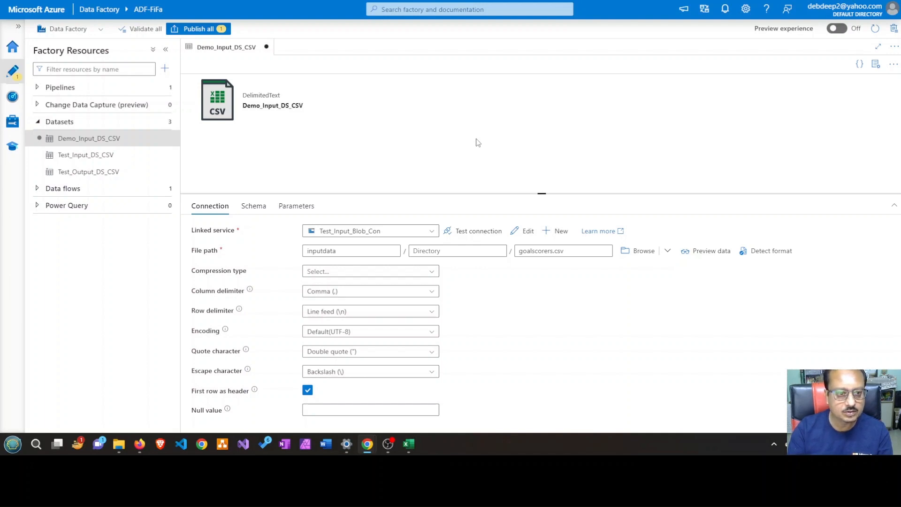
Start another dataset on Azure Blob Storage in DelimitedText format, continuing to its properties
left_click(165, 123)
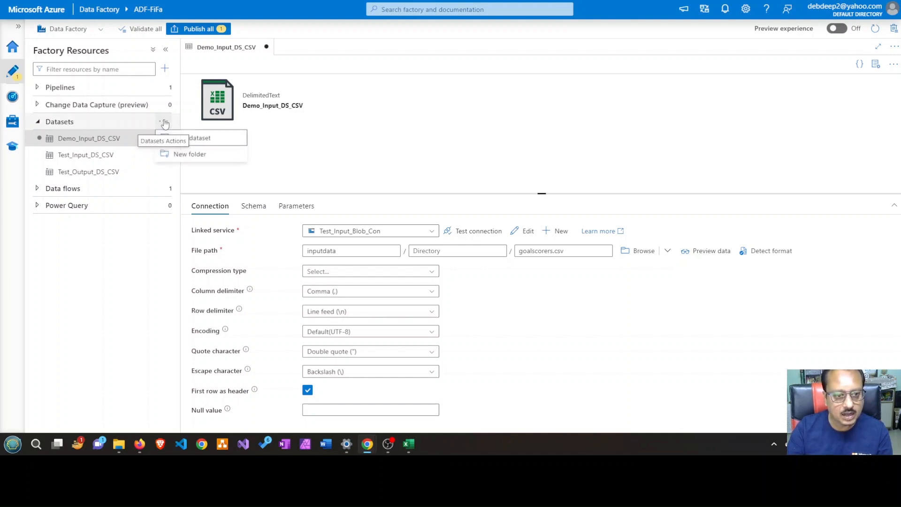
left_click(196, 138)
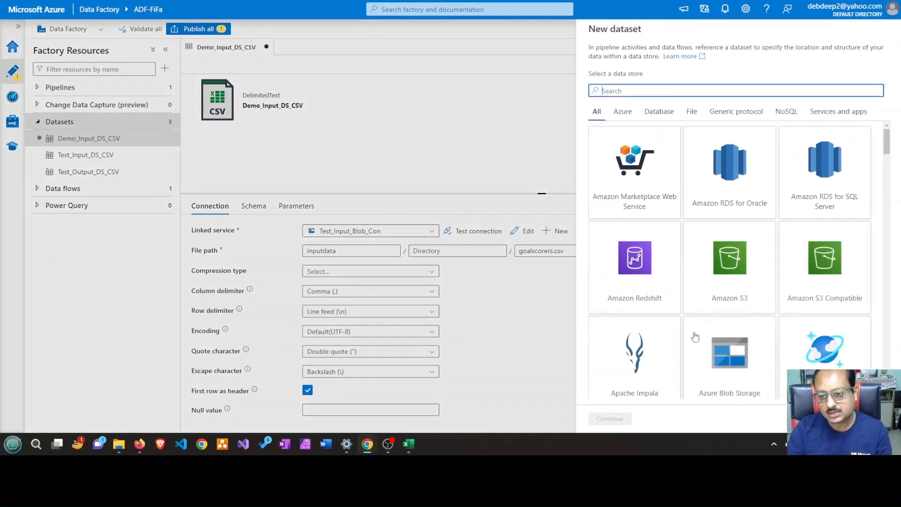
left_click(730, 358)
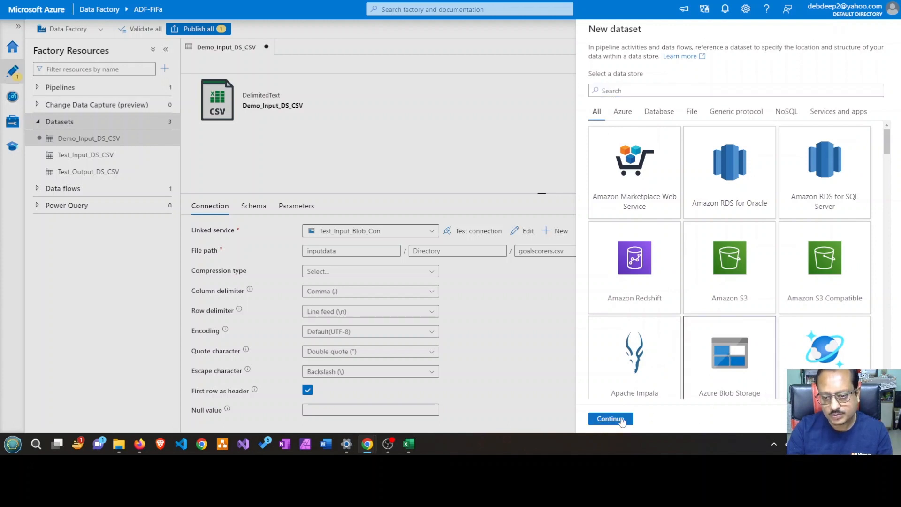
left_click(622, 420)
left_click(822, 115)
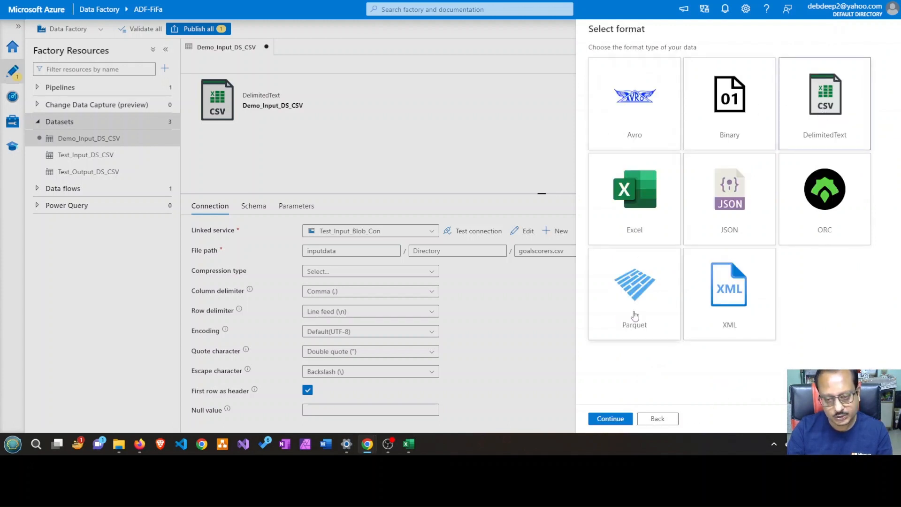
left_click(620, 417)
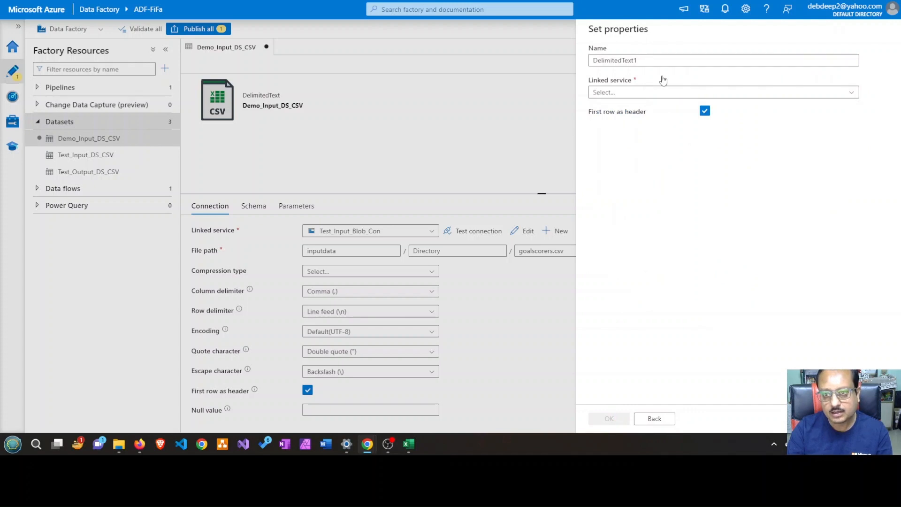
Name the new delimited text dataset Demo_OutPut_DS_CSV
left_click_drag(667, 60, 524, 59)
key("ctrl+v")
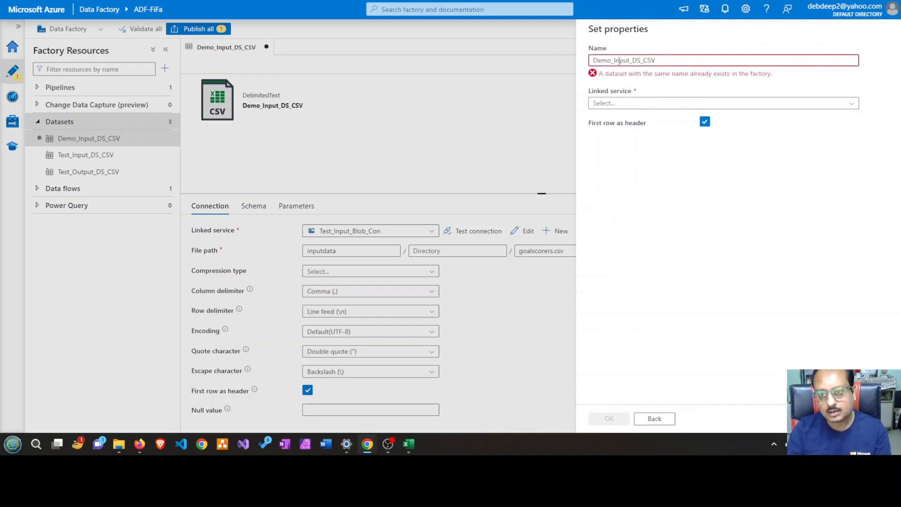
left_click(631, 60)
key("BackSpace")
key("BackSpace")
key("BackSpace")
key("BackSpace")
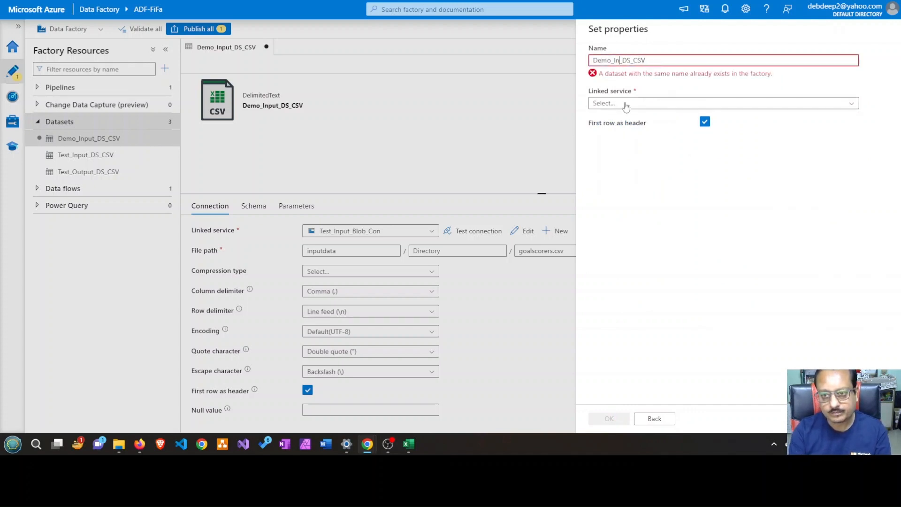
key("BackSpace")
type("Out")
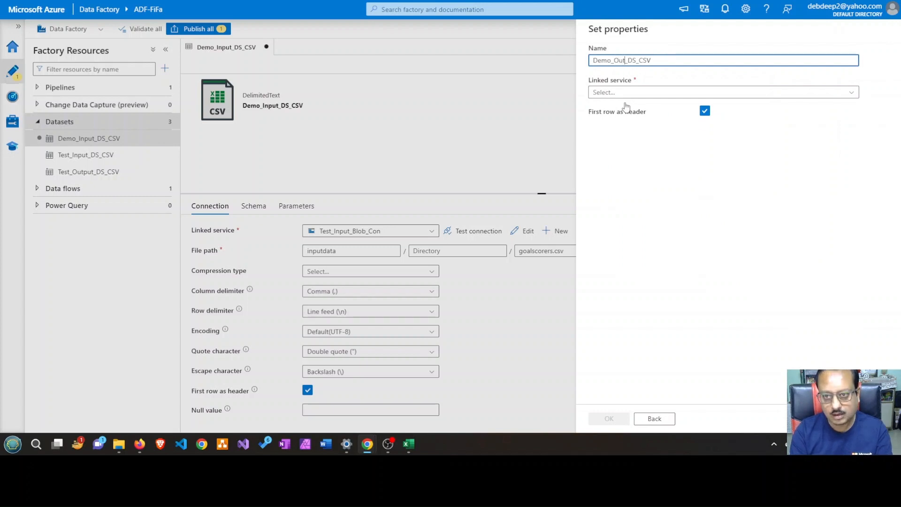
type("Put")
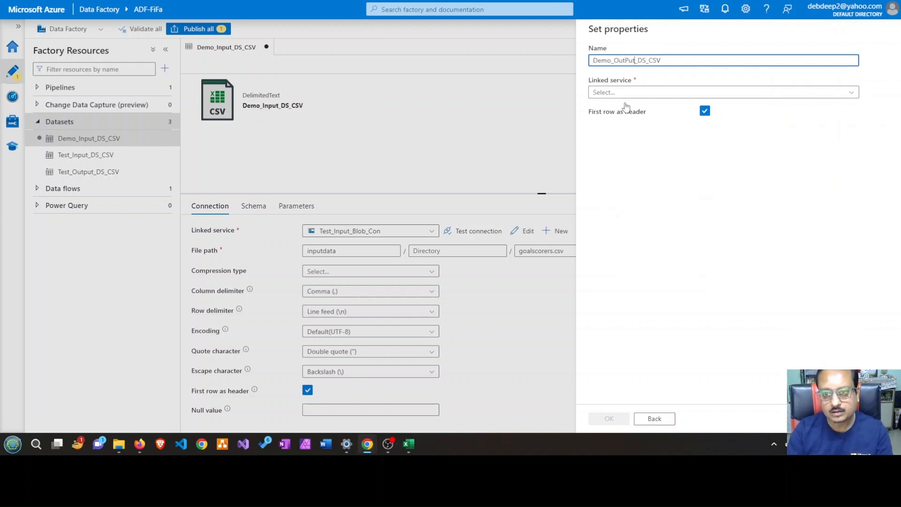
Create the dataset with linked service Test_Blob_Output_CSV and the outputdata container as its file path, and hide its properties
left_click(851, 92)
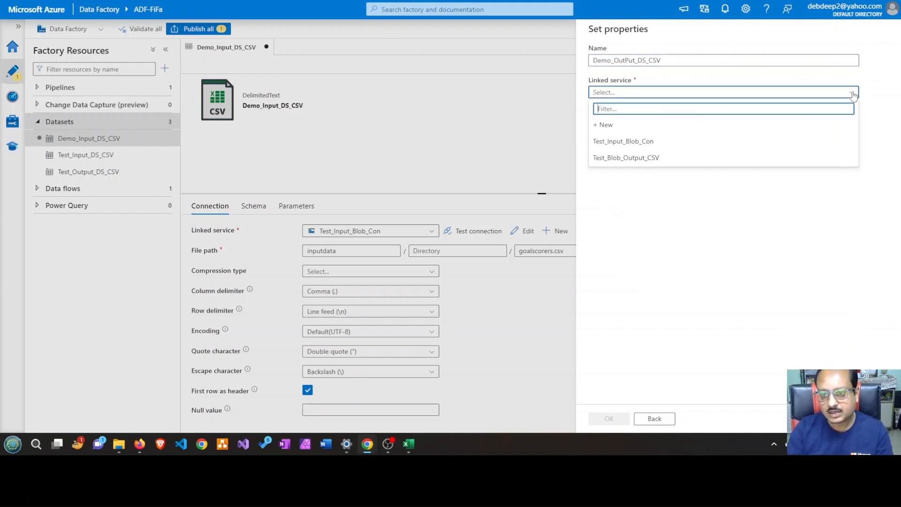
left_click(641, 162)
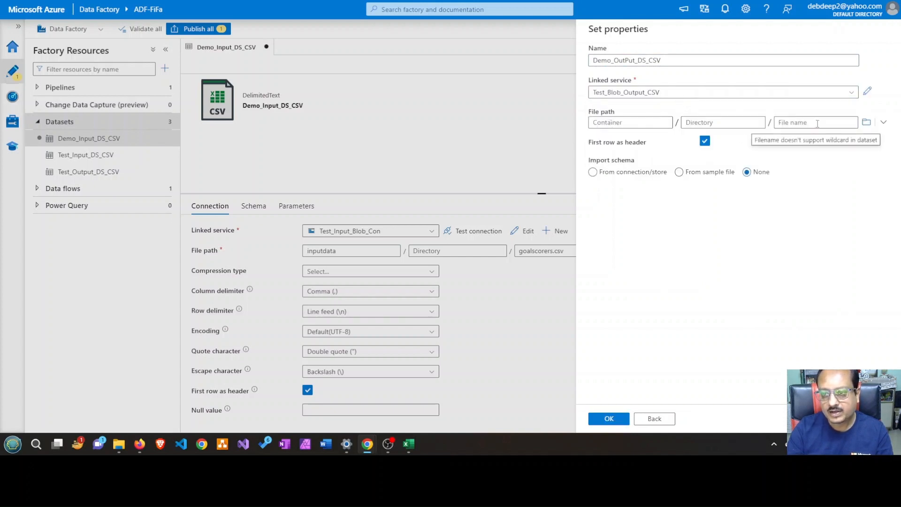
left_click(866, 123)
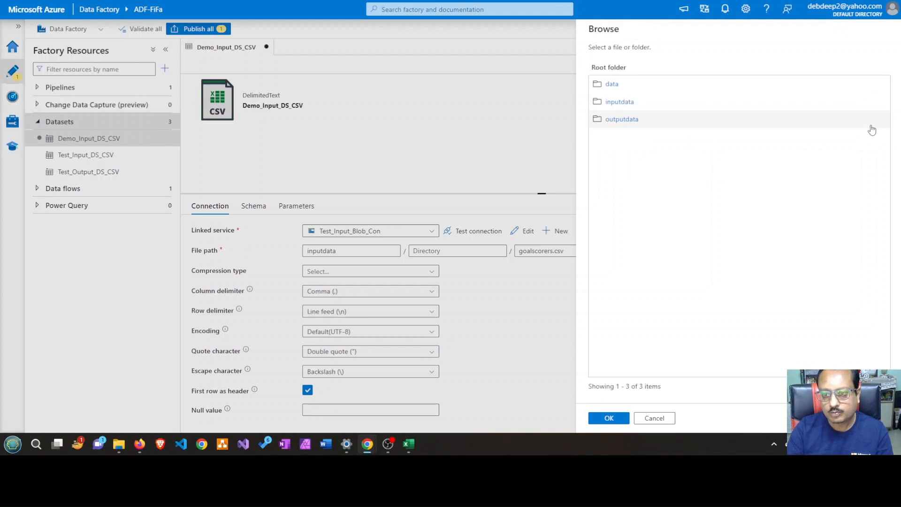
left_click(635, 123)
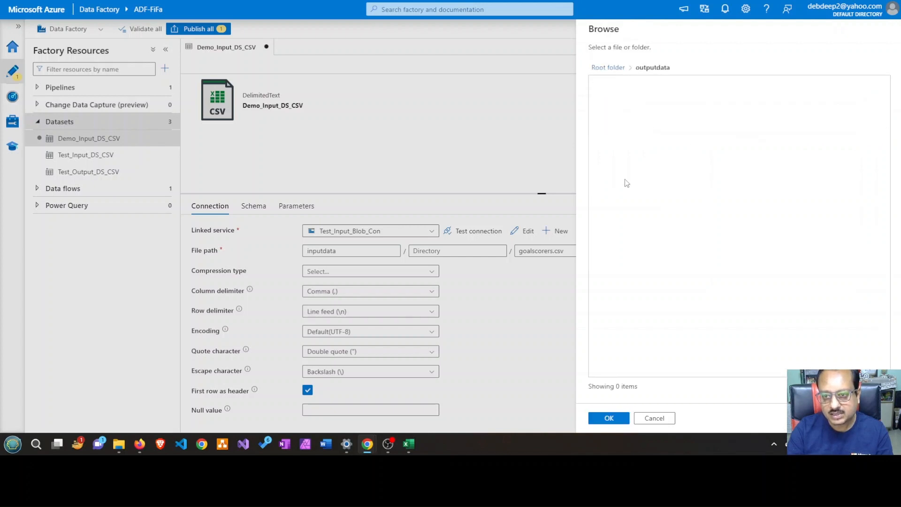
left_click(616, 422)
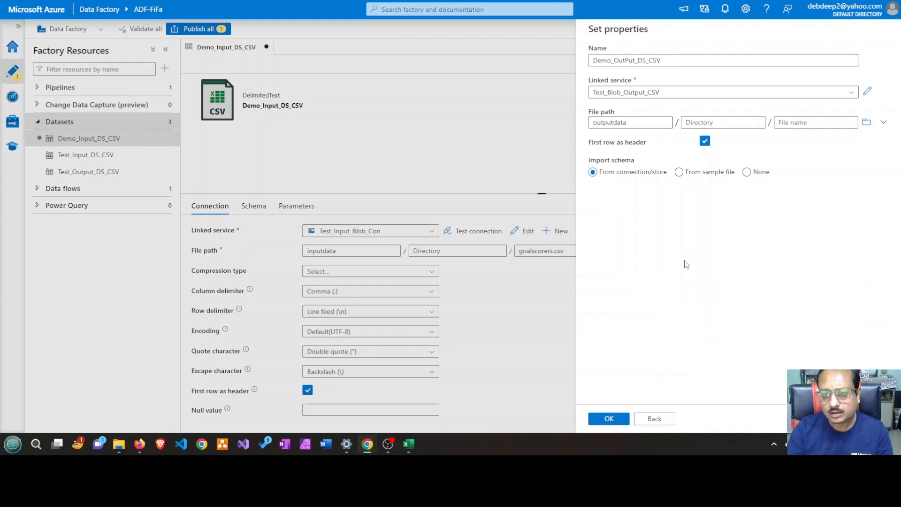
left_click(622, 425)
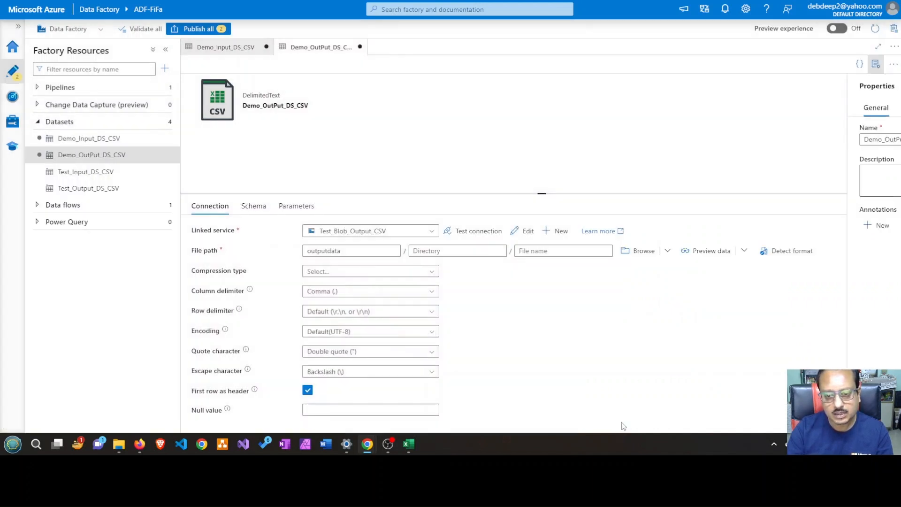
left_click(875, 66)
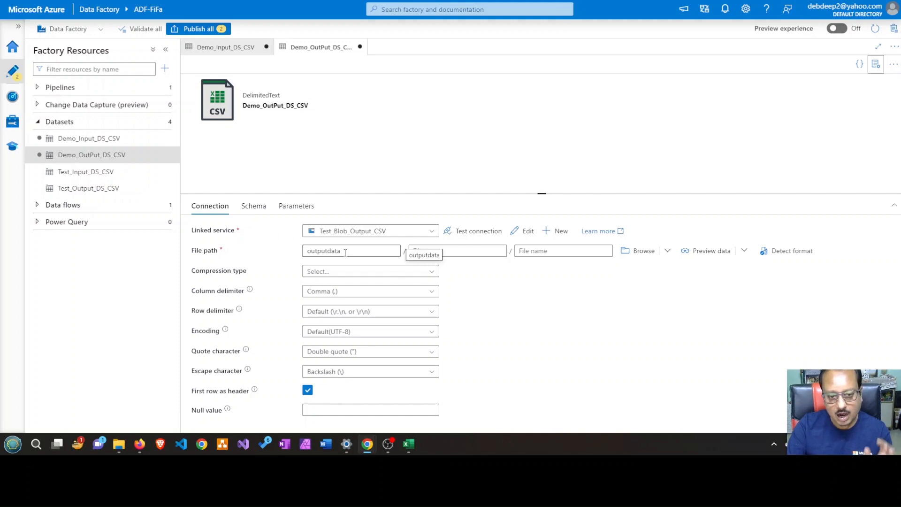
Check the contents of the outputdata container in the cdebadfdemostrg2 storage account, and return to the data factory
left_click(155, 1)
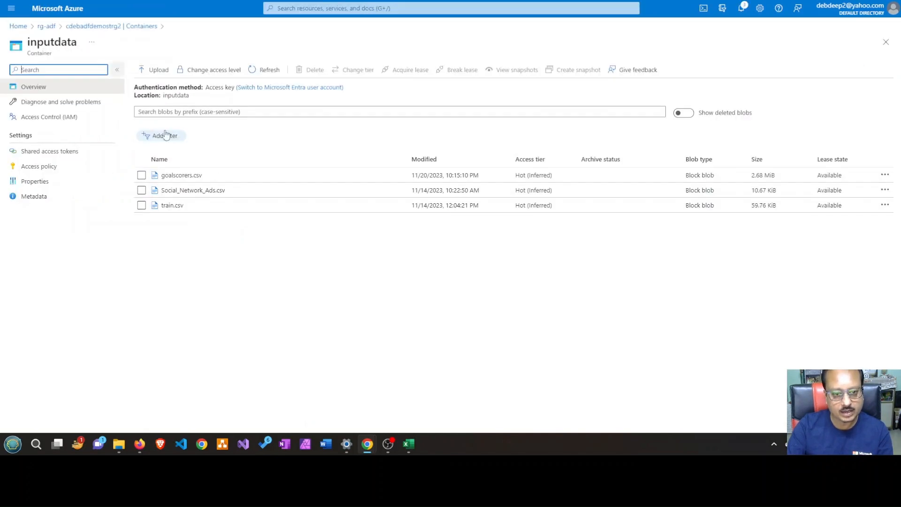
left_click(111, 26)
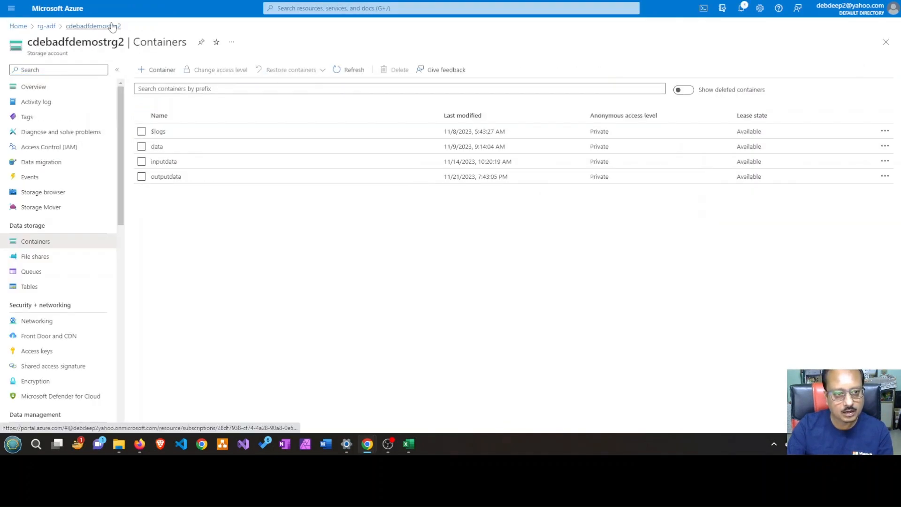
left_click(171, 181)
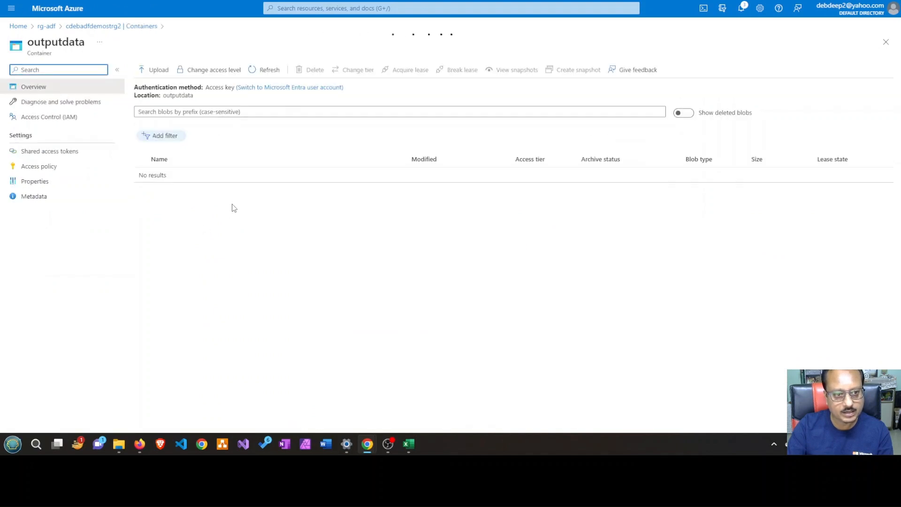
left_click(131, 27)
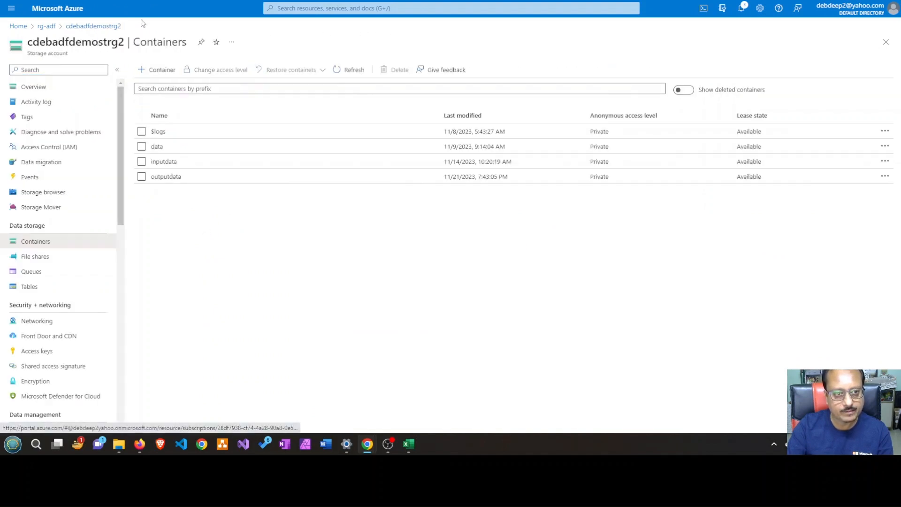
left_click(183, 1)
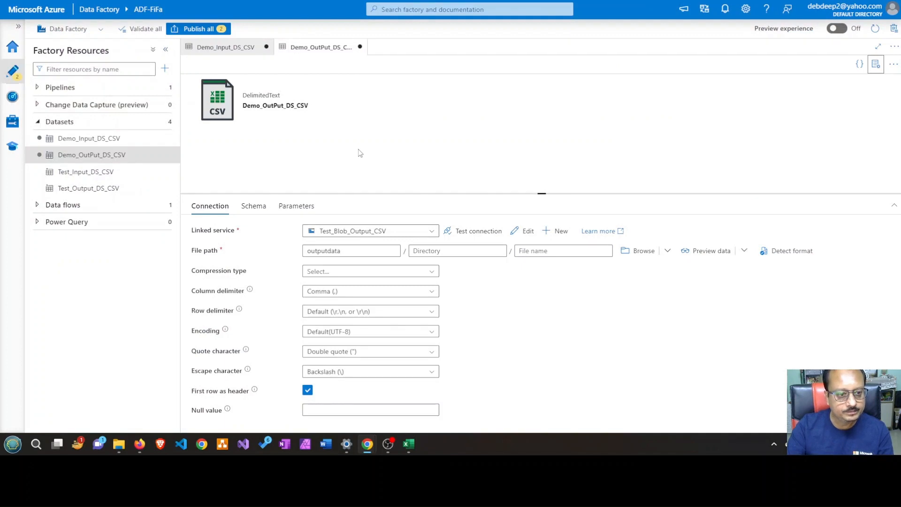
Create a new data flow in the factory and add a source to its canvas
left_click(37, 125)
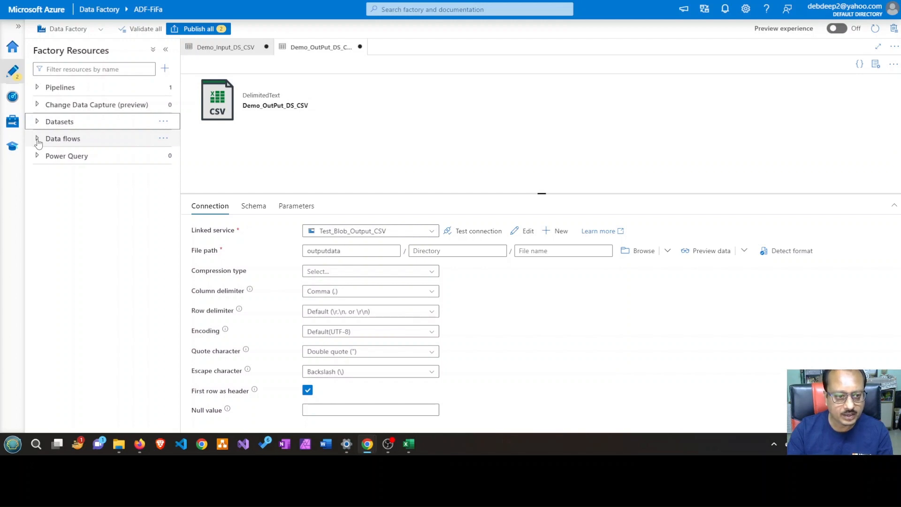
left_click(163, 138)
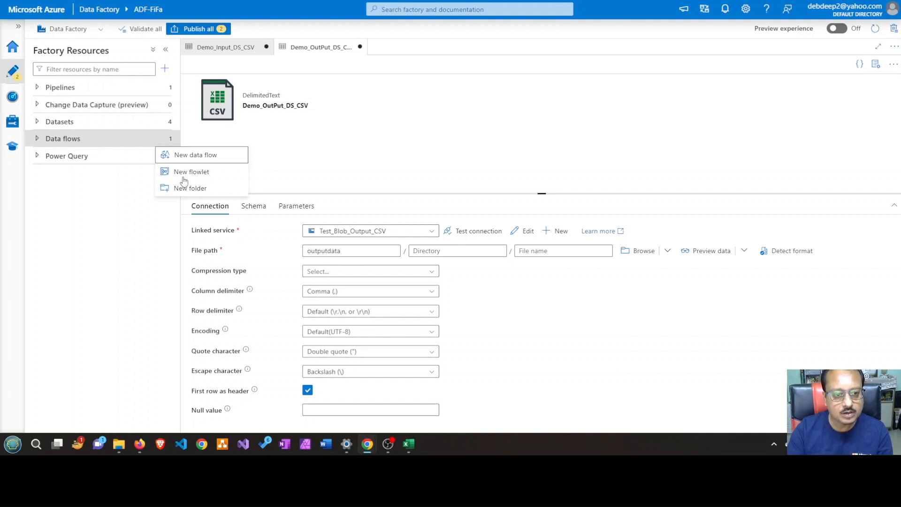
left_click(228, 161)
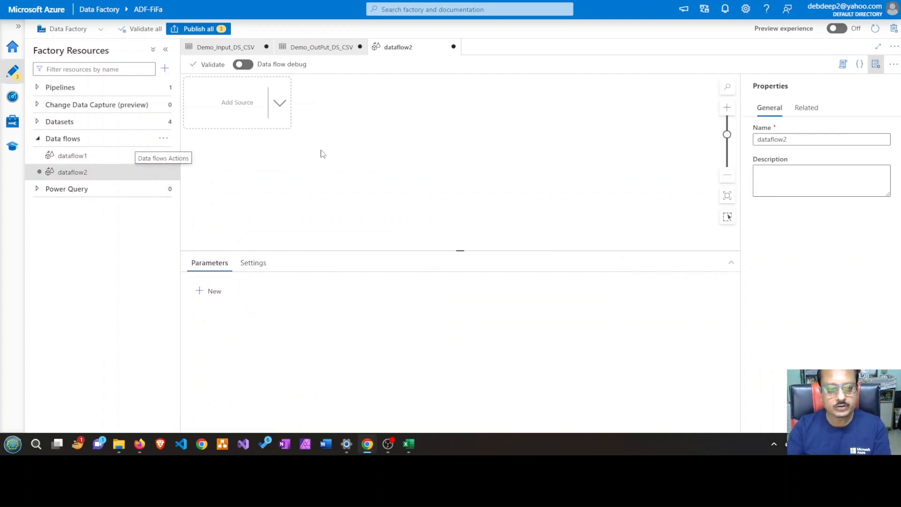
left_click(280, 107)
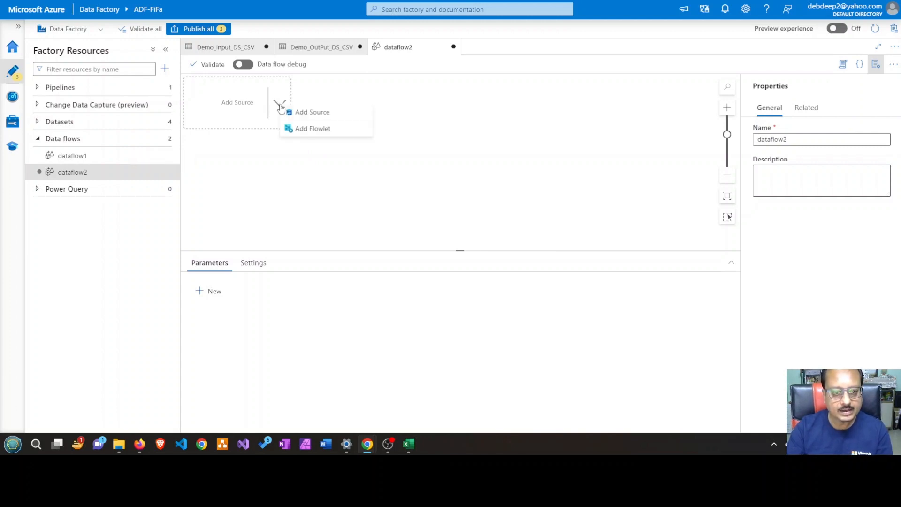
left_click(325, 115)
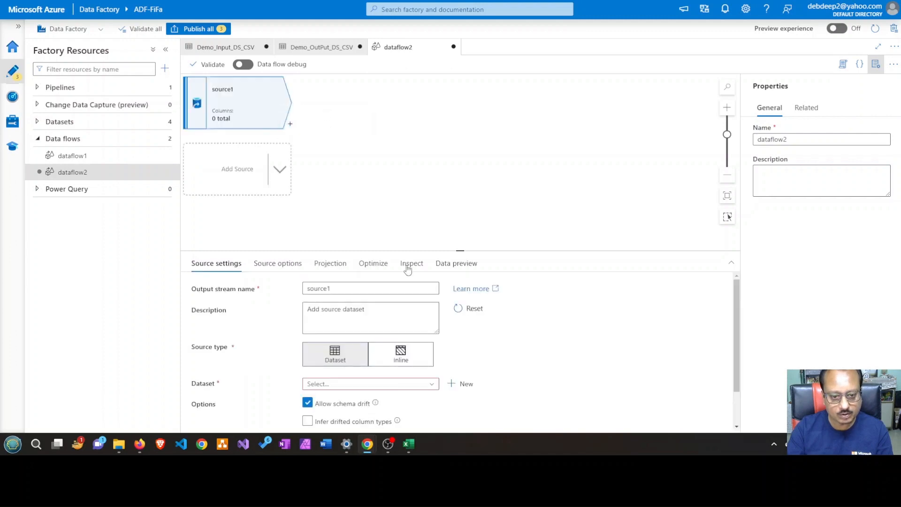
Enlarge the source's settings area and set its dataset to Demo_Input_DS_CSV
scroll(483, 341, "down", 2)
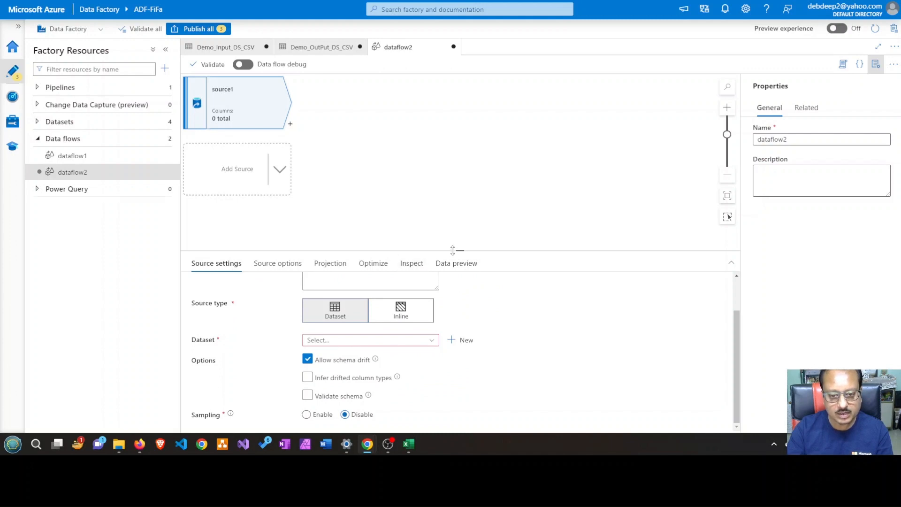
left_click_drag(452, 251, 452, 148)
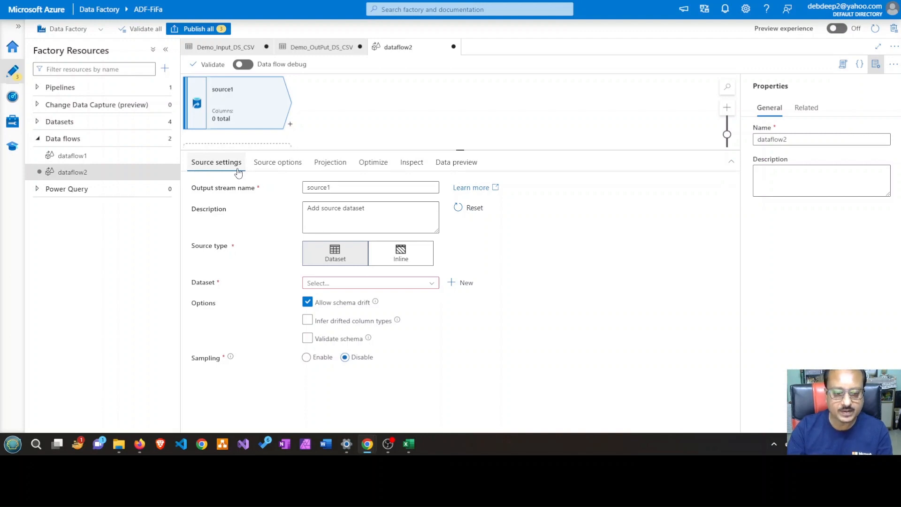
left_click(435, 287)
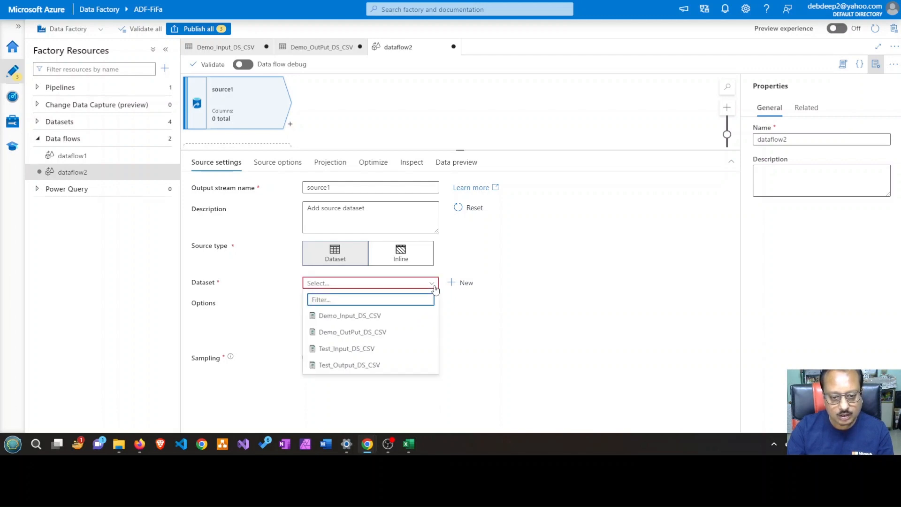
left_click(368, 321)
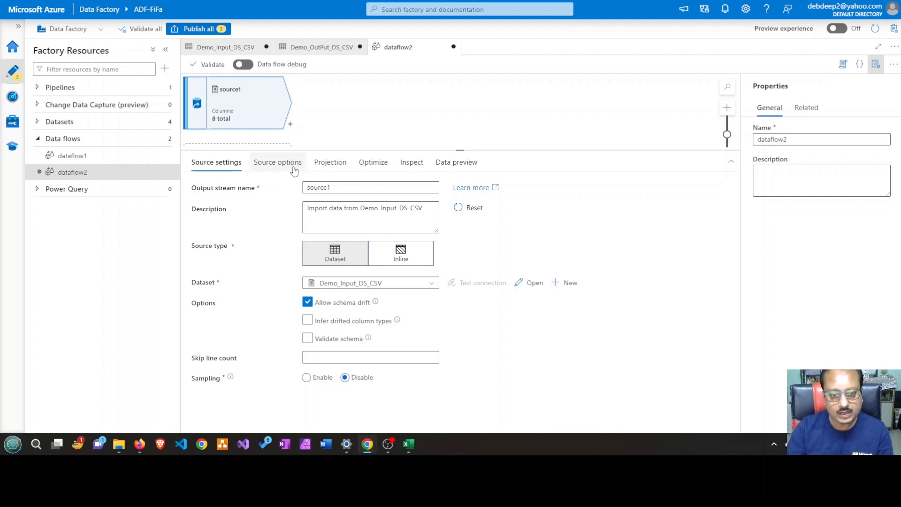
Turn on data flow debug with AutoResolveIntegrationRuntime and a debug time to live of 2 hours
left_click(445, 168)
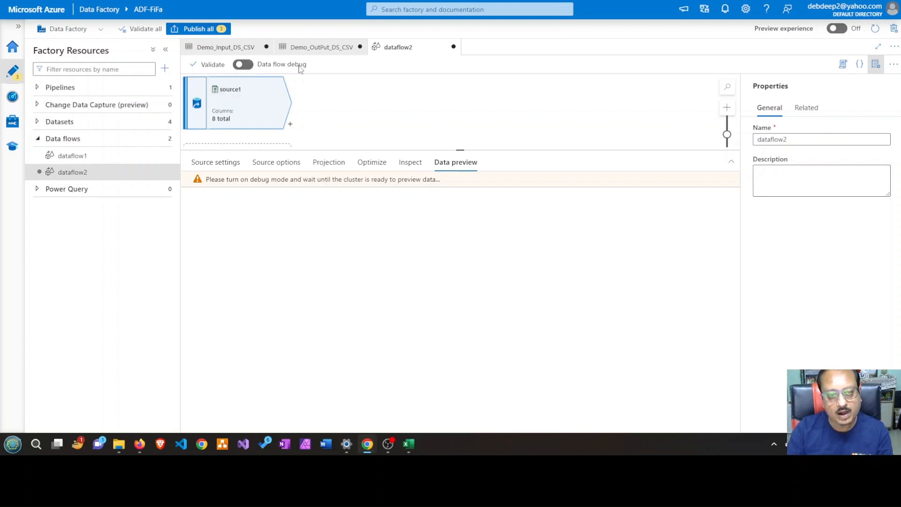
left_click(244, 65)
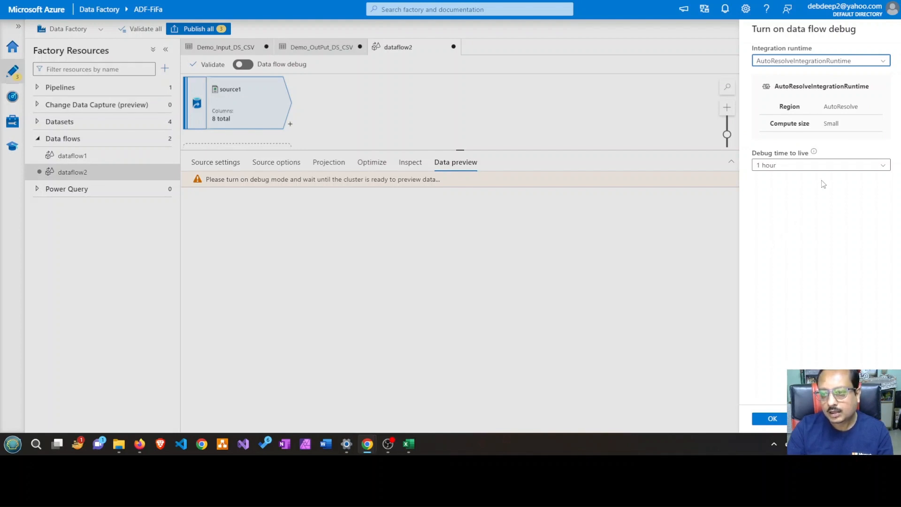
left_click(813, 153)
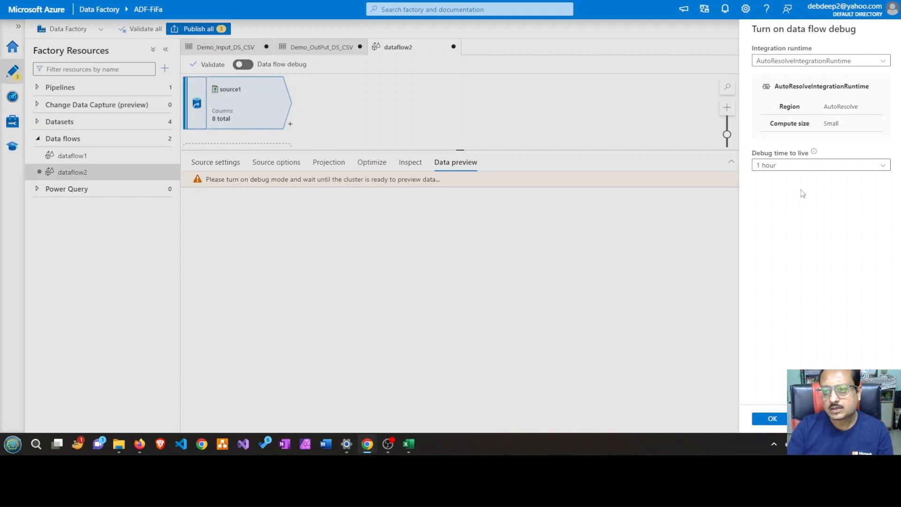
left_click(796, 170)
left_click(790, 194)
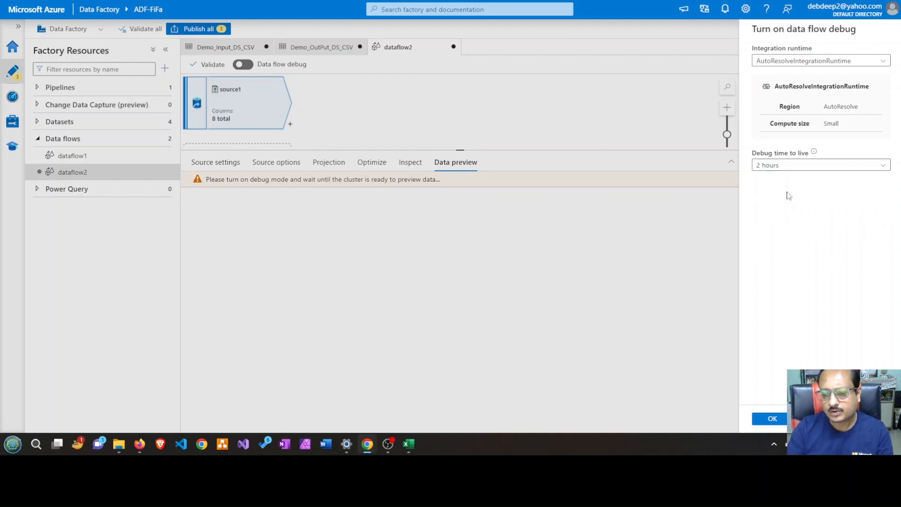
left_click(776, 422)
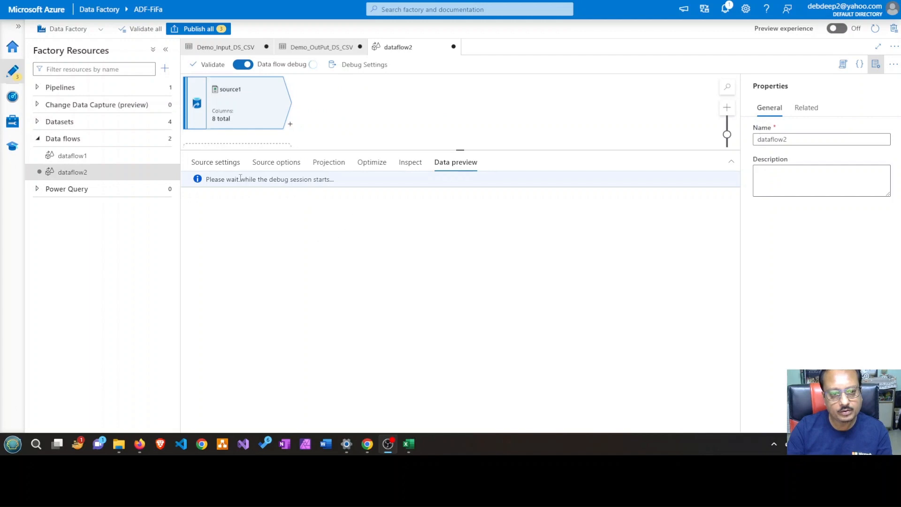
Review the source's settings, source options, column projection with the date format choices, and partition optimization
left_click(217, 164)
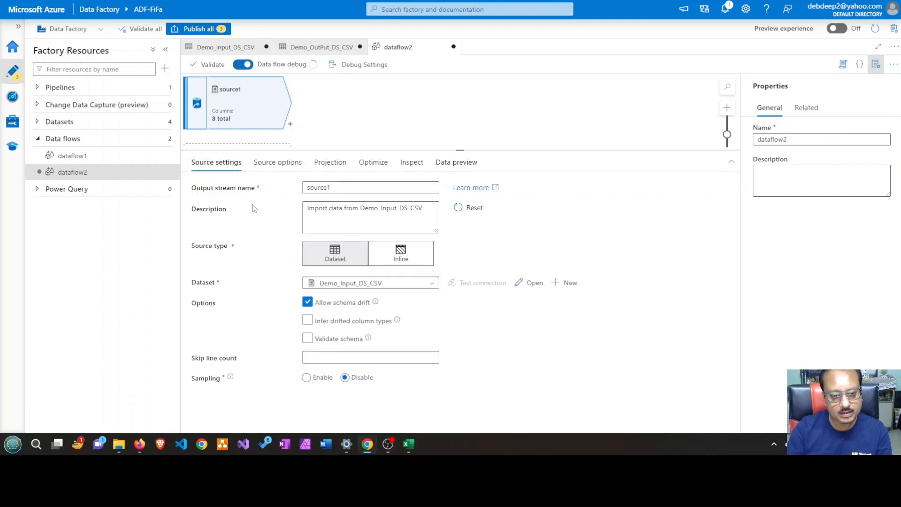
left_click(266, 162)
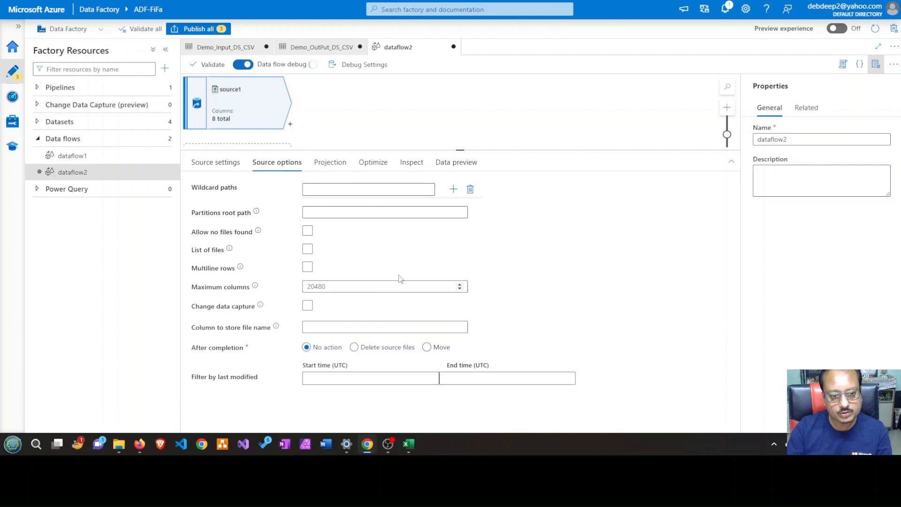
left_click(341, 170)
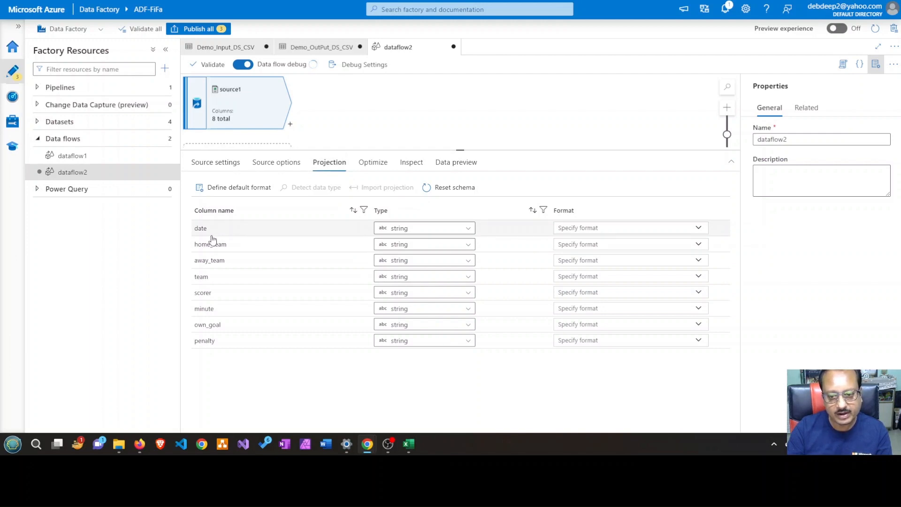
left_click(701, 228)
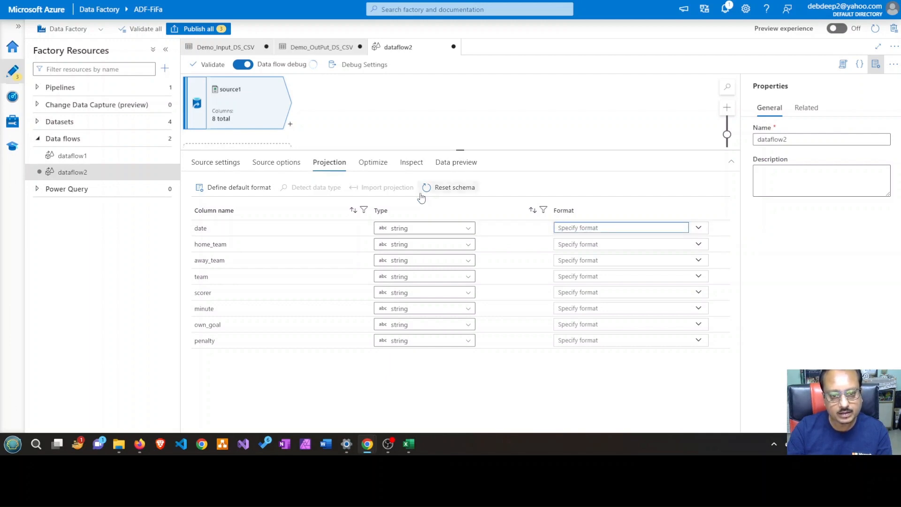
left_click(373, 162)
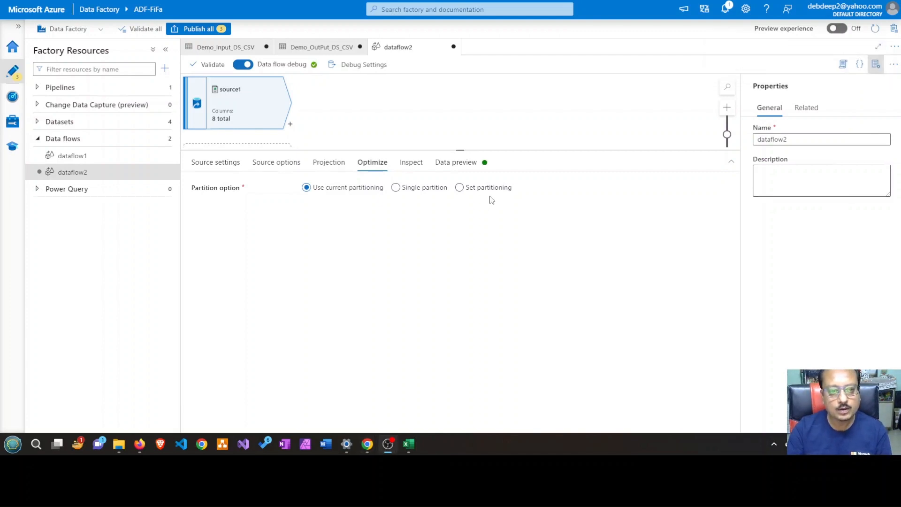
Check the notifications for the status of the data flow debug session and close them
mouse_move(314, 70)
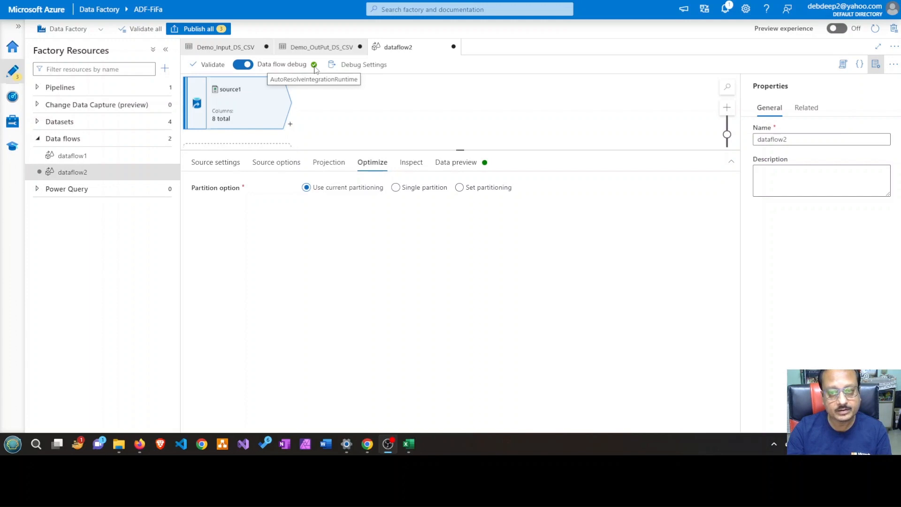
left_click(727, 14)
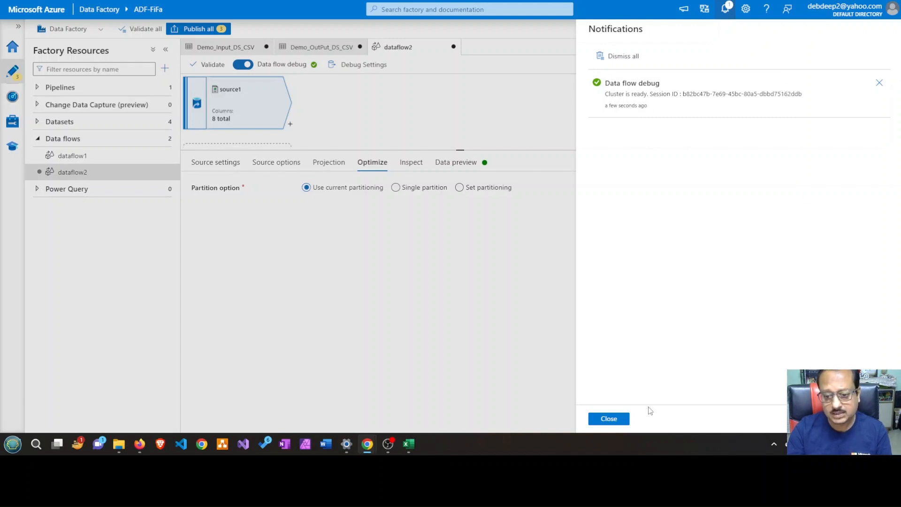
left_click(610, 418)
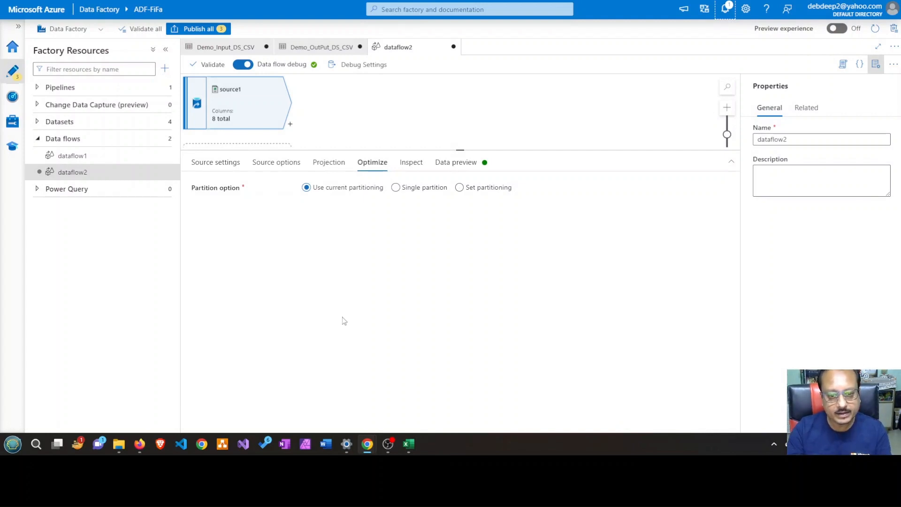
Load the source's data preview, widen its date column and enlarge the canvas area
left_click(475, 167)
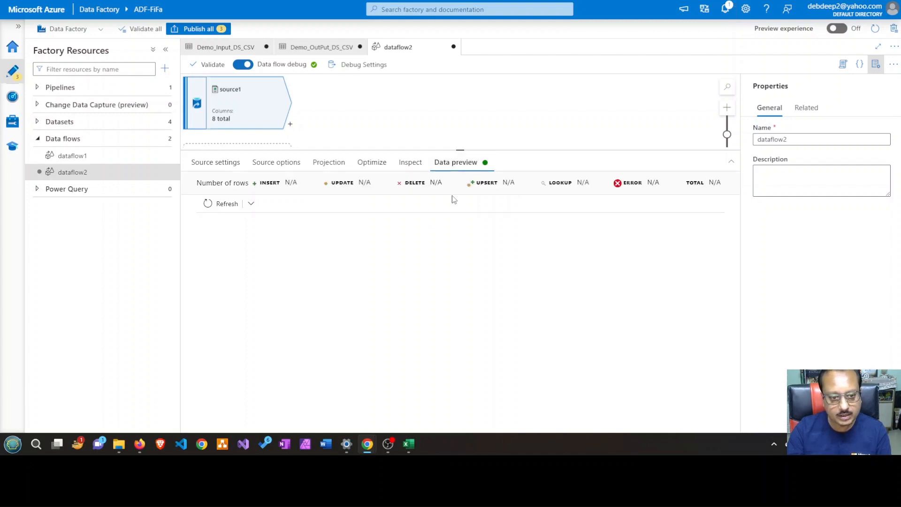
left_click(207, 204)
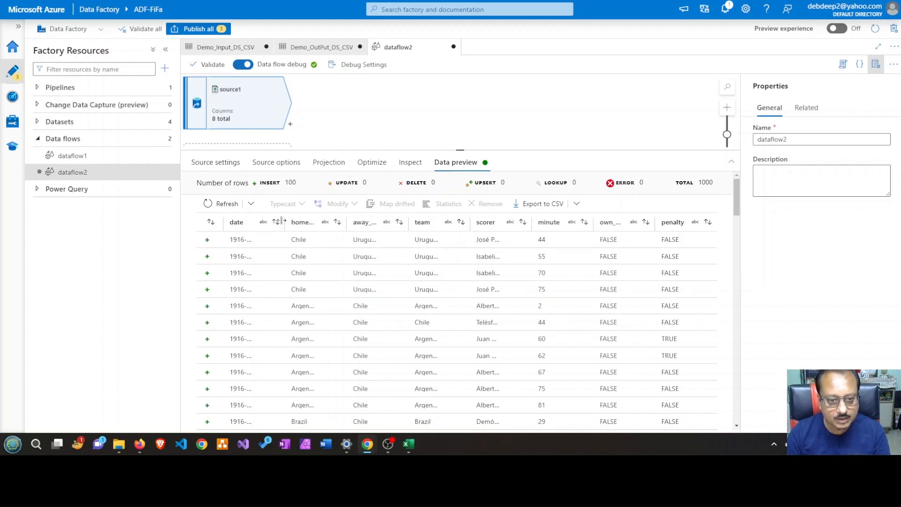
left_click_drag(284, 221, 308, 219)
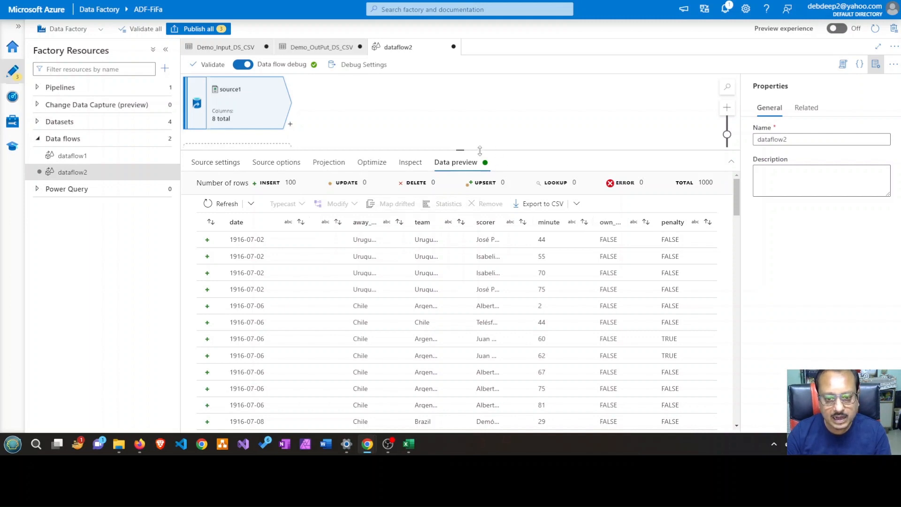
left_click_drag(480, 150, 484, 204)
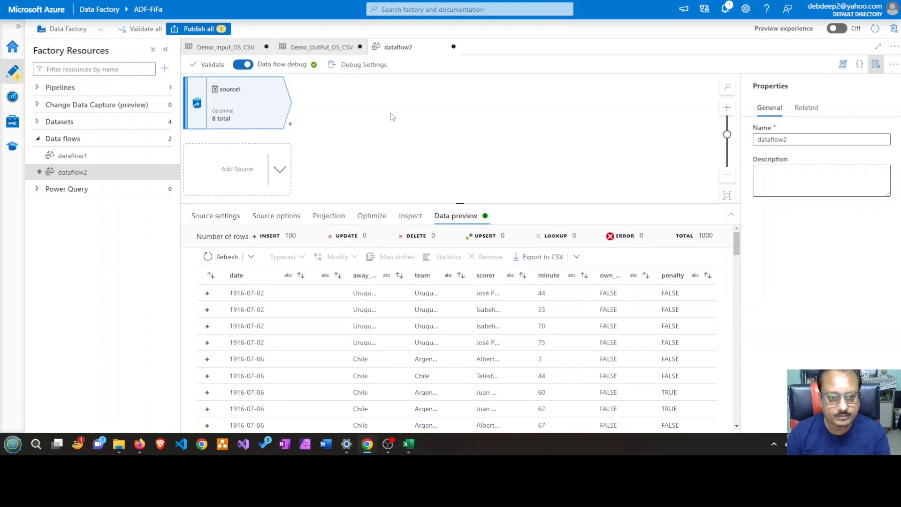
Switch to the goalscorers workbook in Excel and review the transform and derived columns items on Sheet1
left_click(408, 444)
left_click(113, 415)
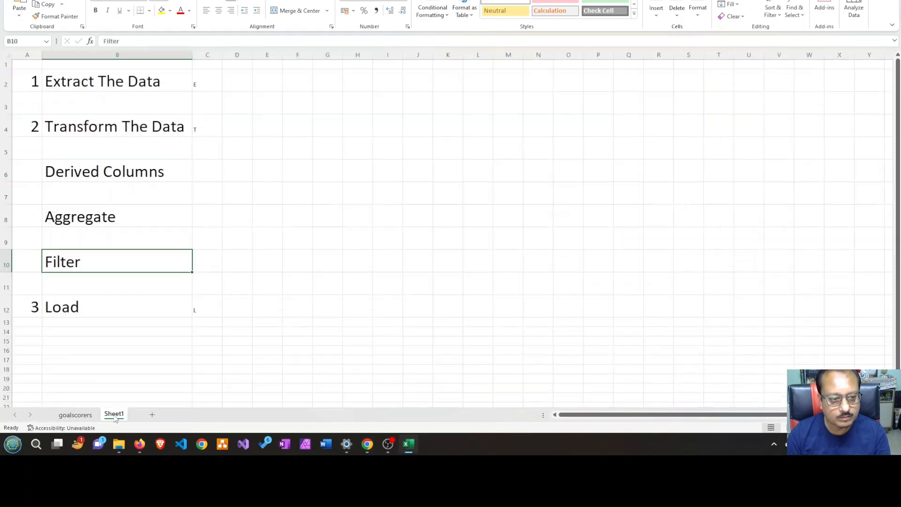
left_click(118, 129)
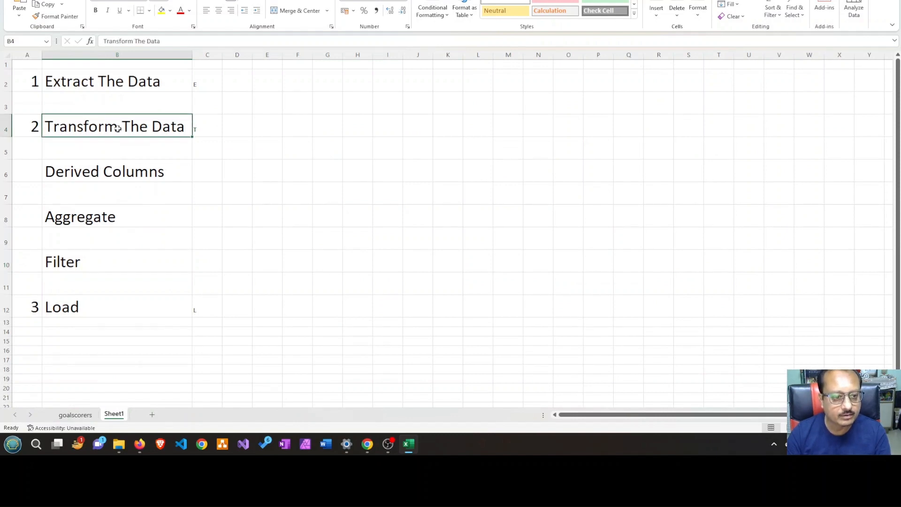
left_click(111, 176)
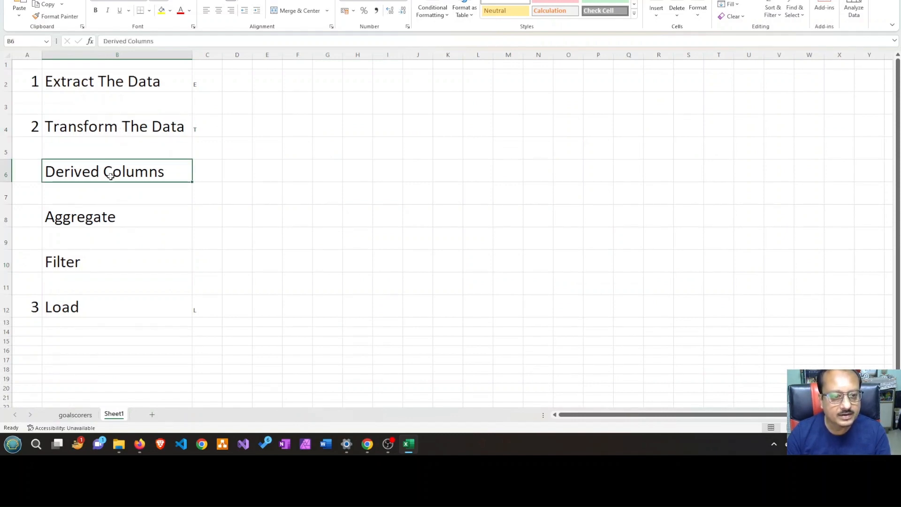
key("super+Down")
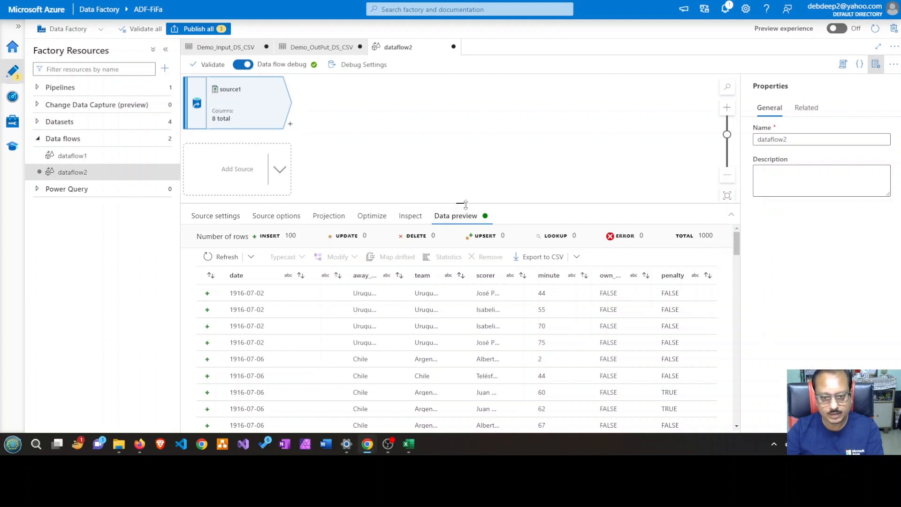
Add a Derived Column transformation after source1 in dataflow2 and enlarge its settings area
left_click_drag(459, 203, 460, 238)
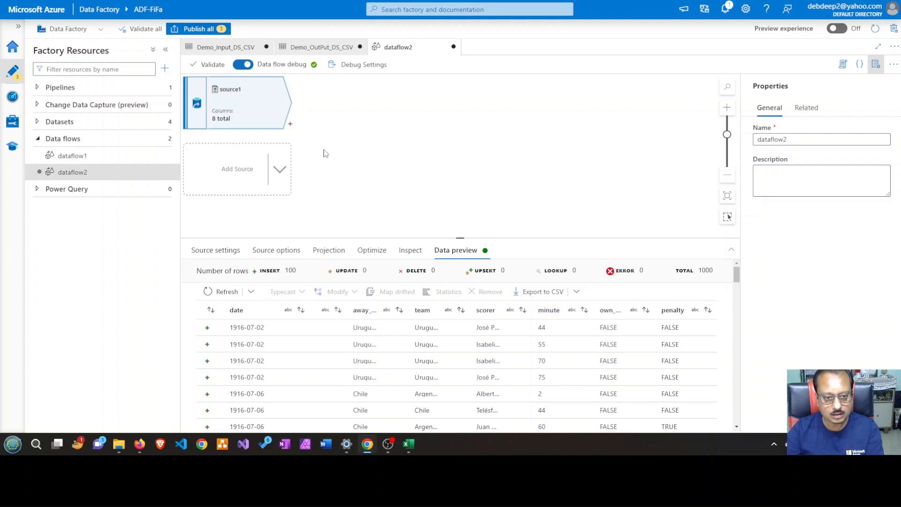
left_click(291, 126)
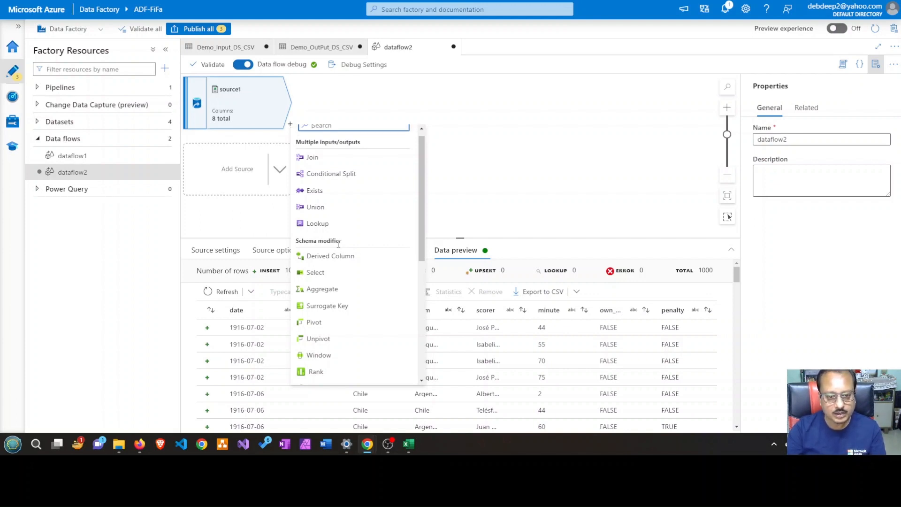
scroll(332, 242, "down", 2)
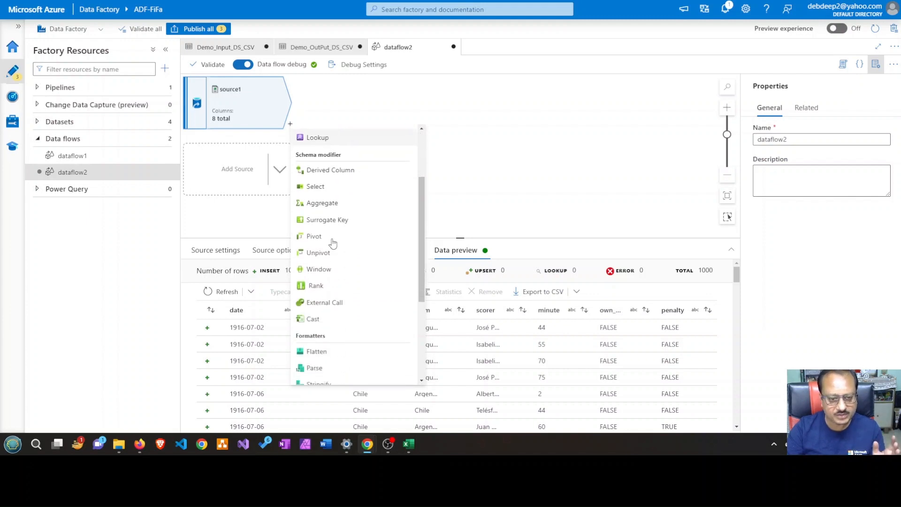
scroll(334, 242, "up", 2)
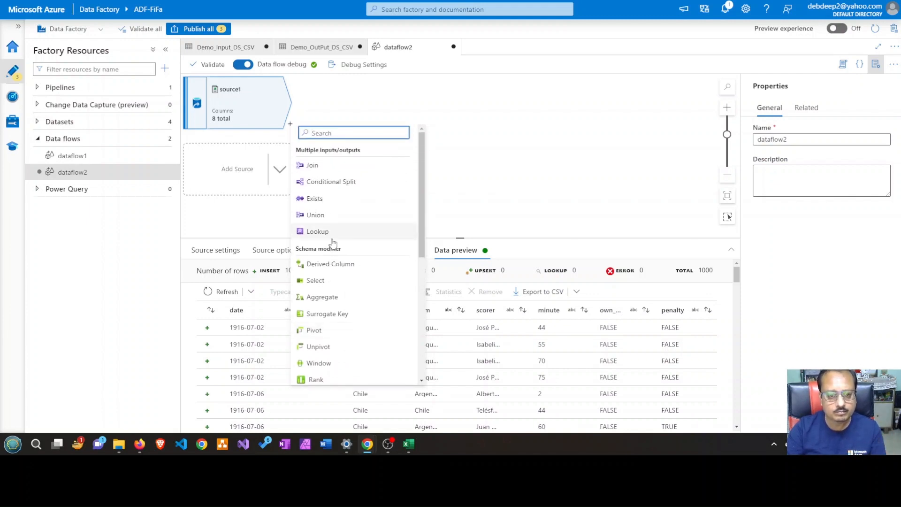
left_click(337, 269)
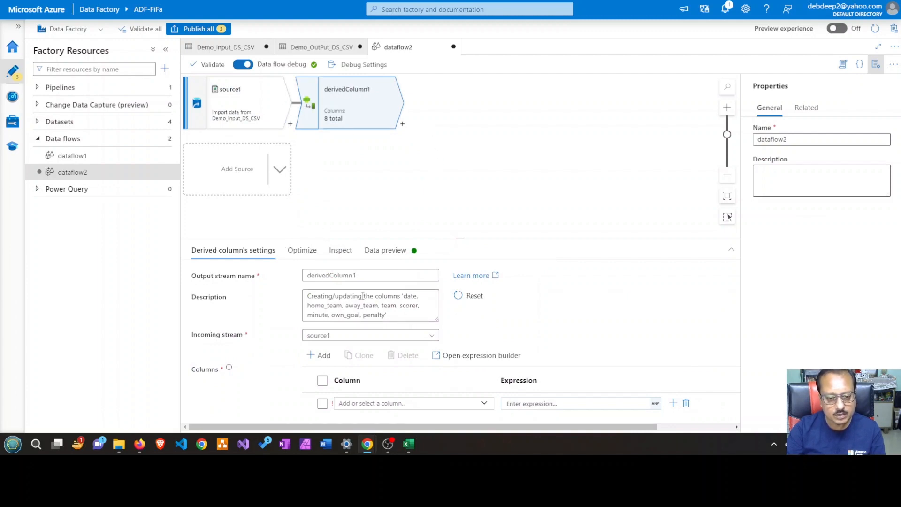
left_click_drag(459, 238, 459, 166)
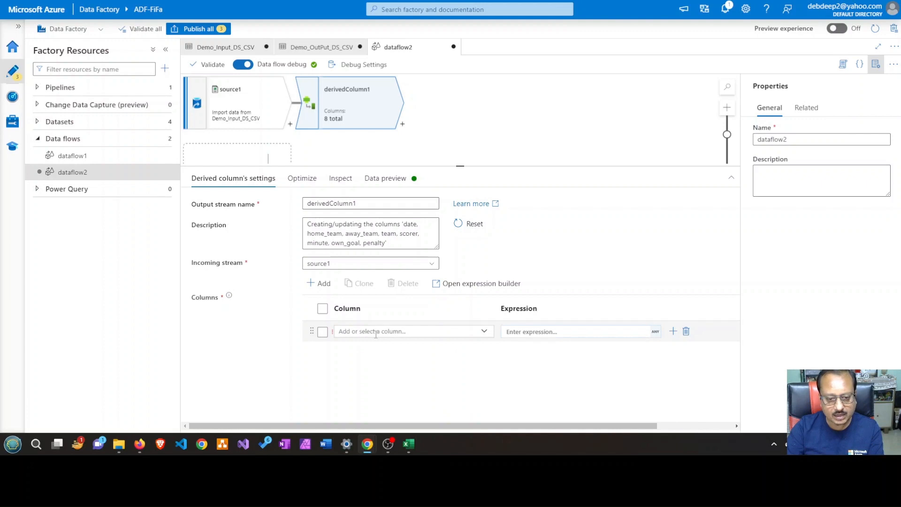
Name the first derived column Year and consult the goalscorers sheet in Excel
left_click(484, 332)
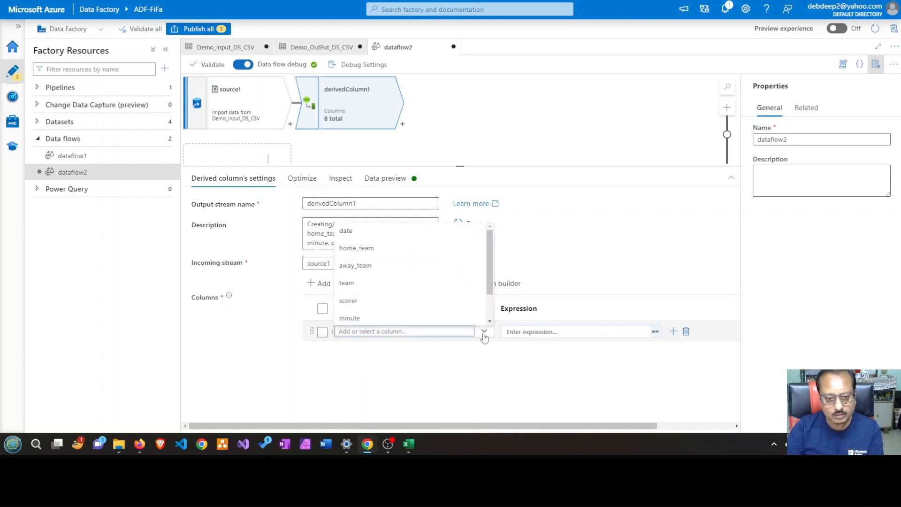
left_click(414, 332)
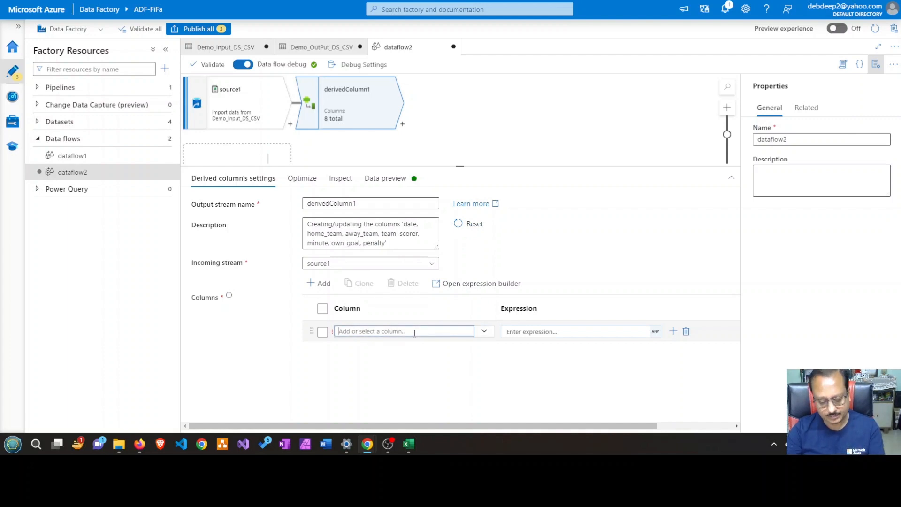
type("Year")
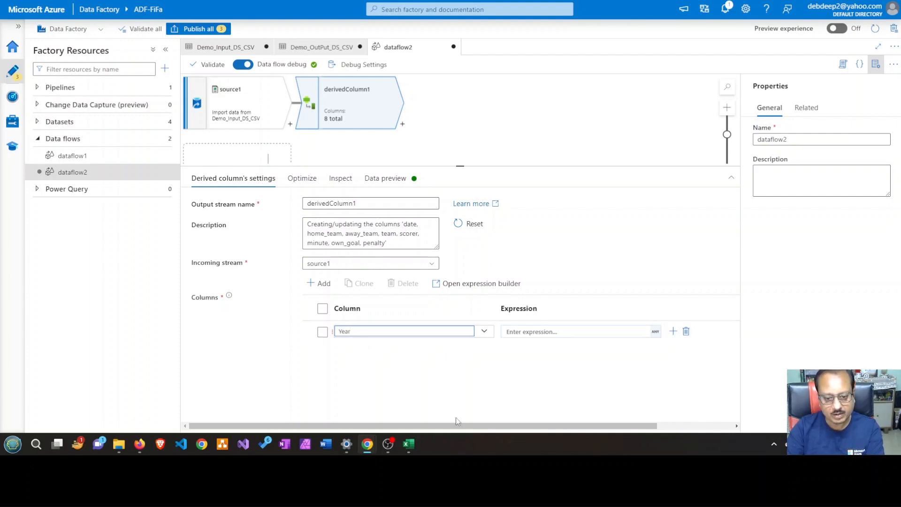
left_click(412, 446)
left_click(74, 414)
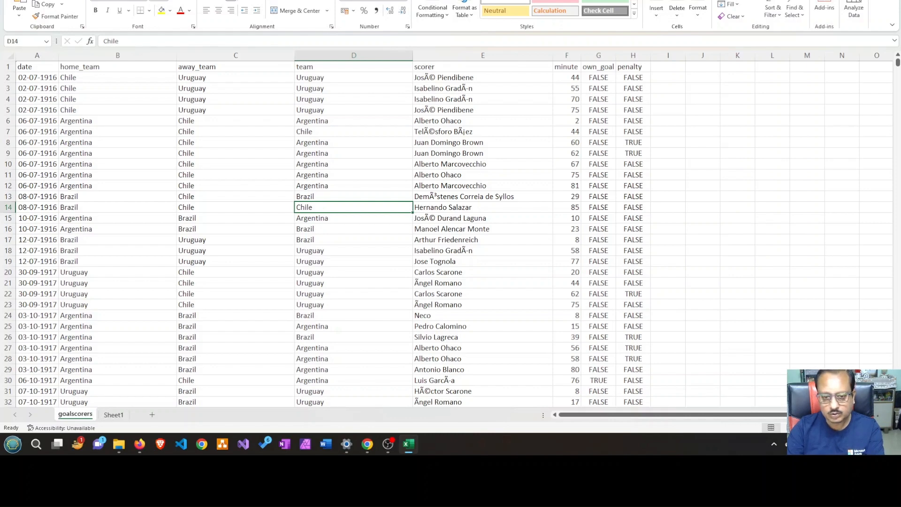
key("alt+Tab")
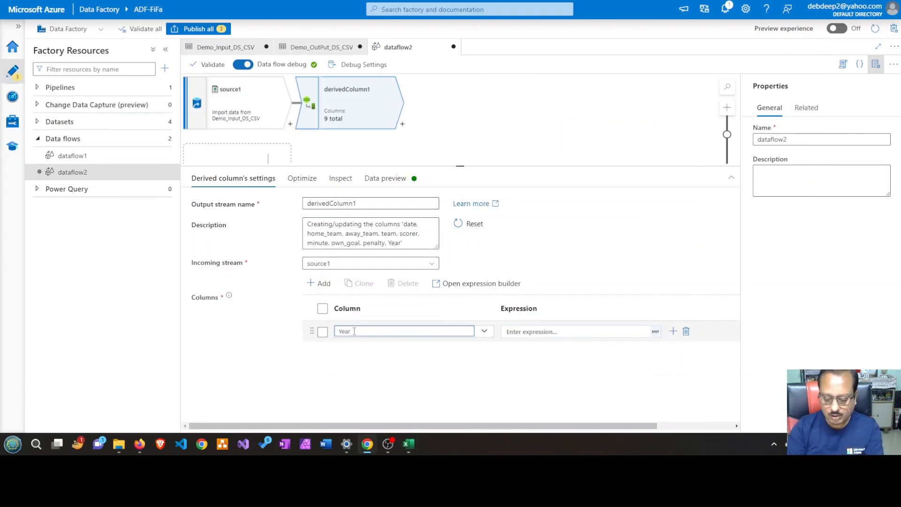
Rename the derived column to MatchYear
key("BackSpace")
key("BackSpace")
key("BackSpace")
key("BackSpace")
type("Ma")
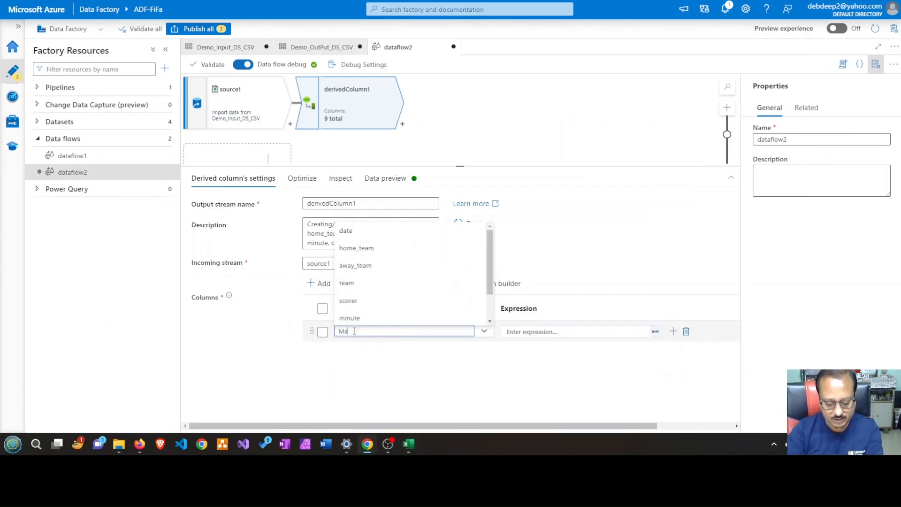
type("tchYear")
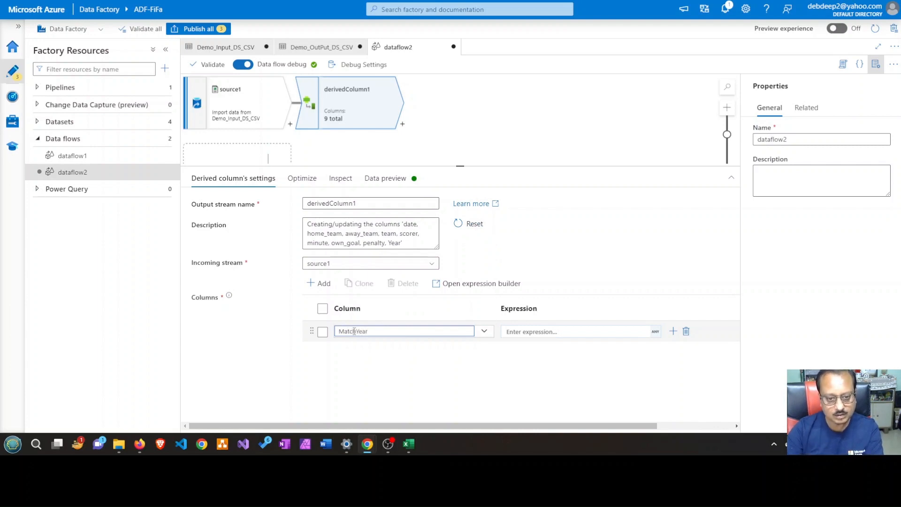
left_click(412, 395)
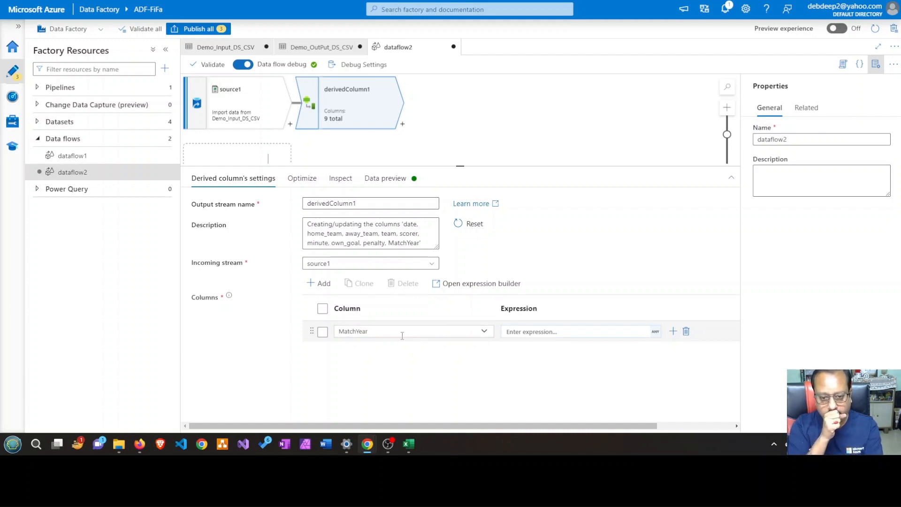
Start the MatchYear expression and examine the date column of the goalscorers sheet in Excel
left_click(528, 332)
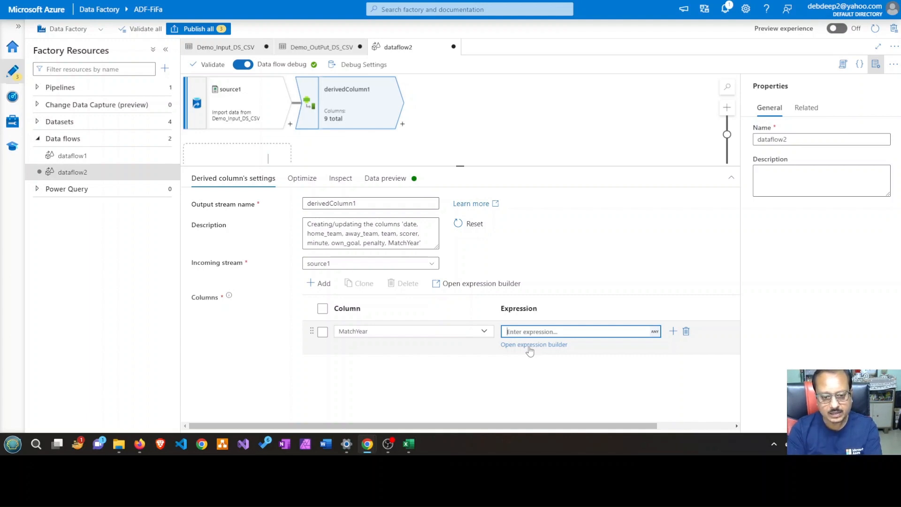
left_click(414, 448)
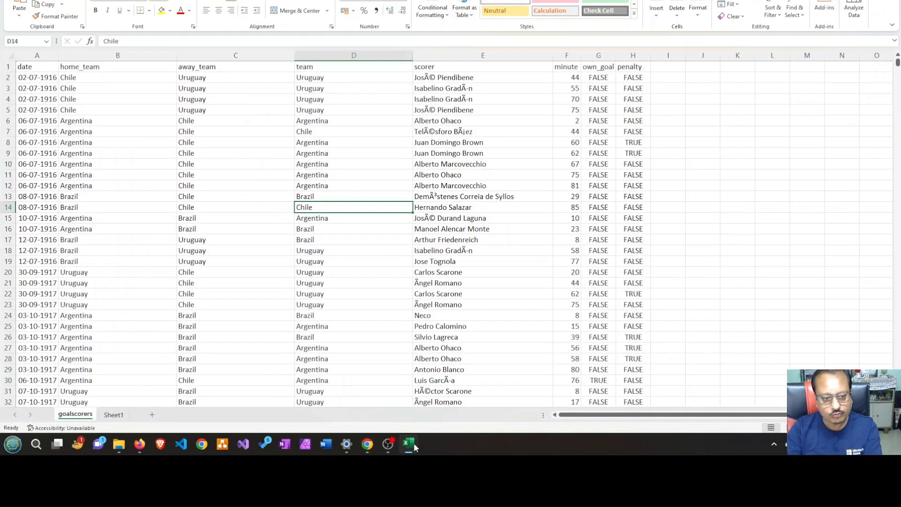
left_click(37, 68)
left_click(35, 76)
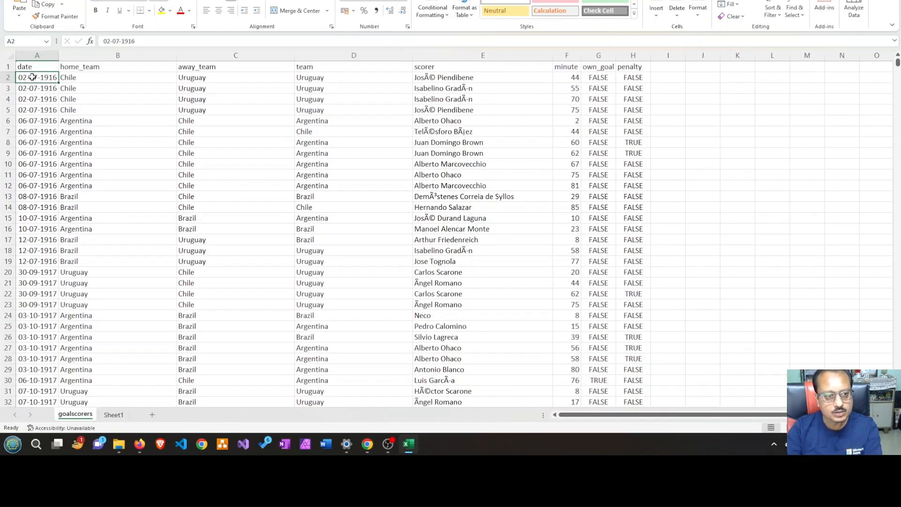
left_click(30, 89)
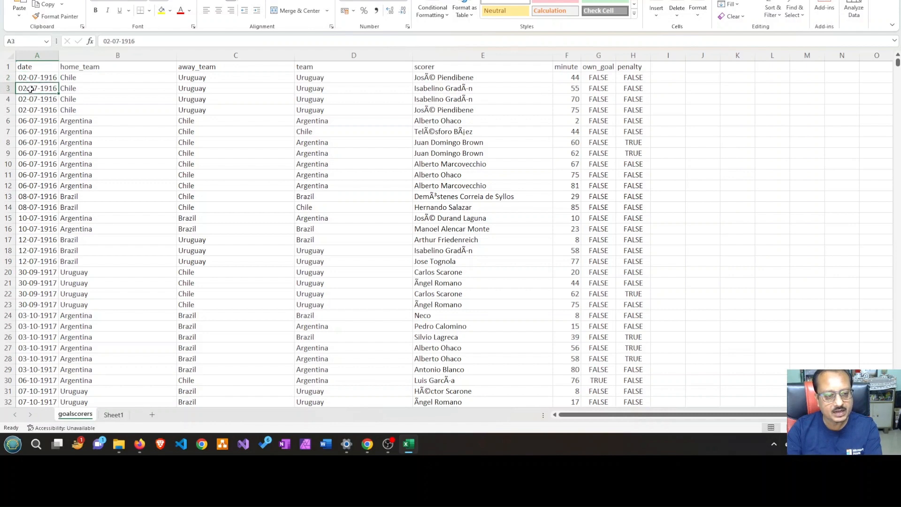
left_click(28, 79)
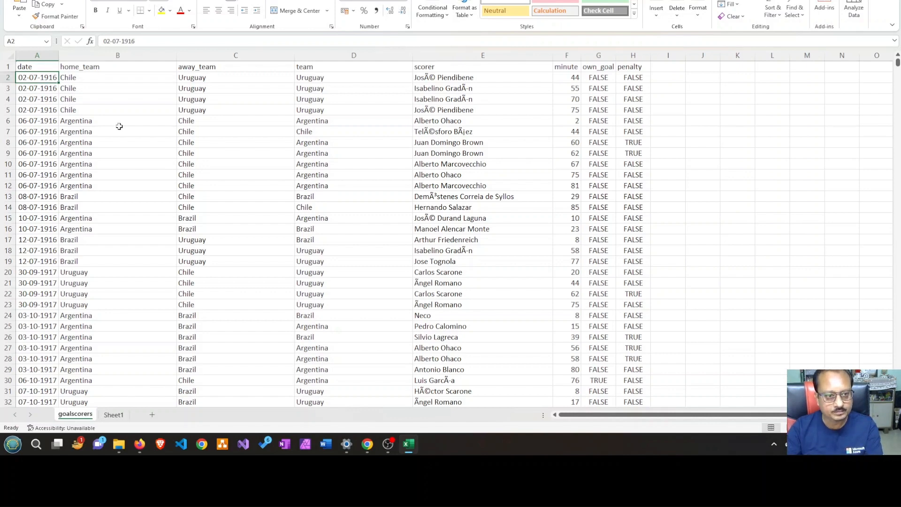
key("alt+Tab")
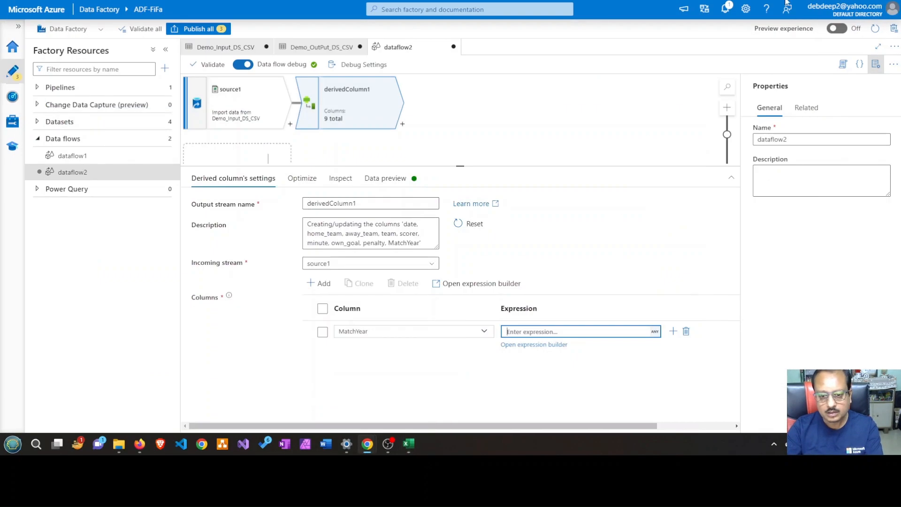
Open the expression builder for the MatchYear column and consult the date column of the goalscorers sheet in Excel
left_click(538, 345)
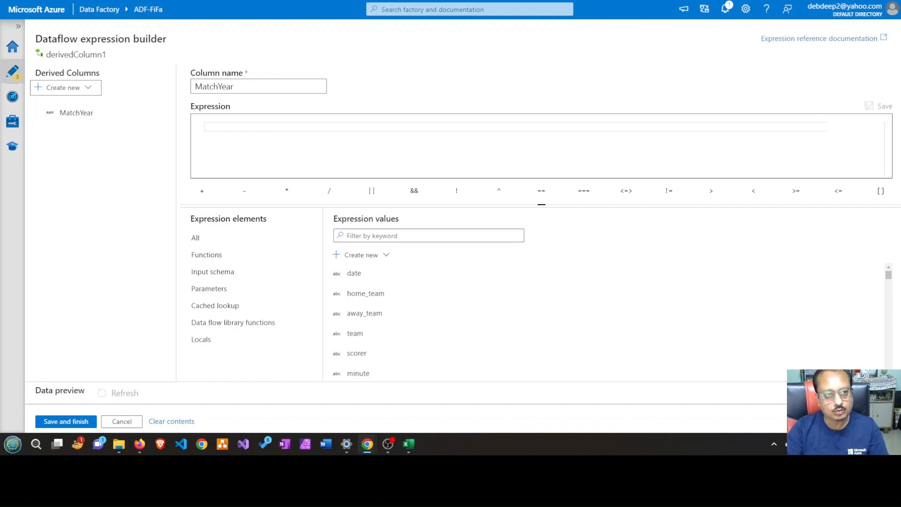
left_click(52, 1)
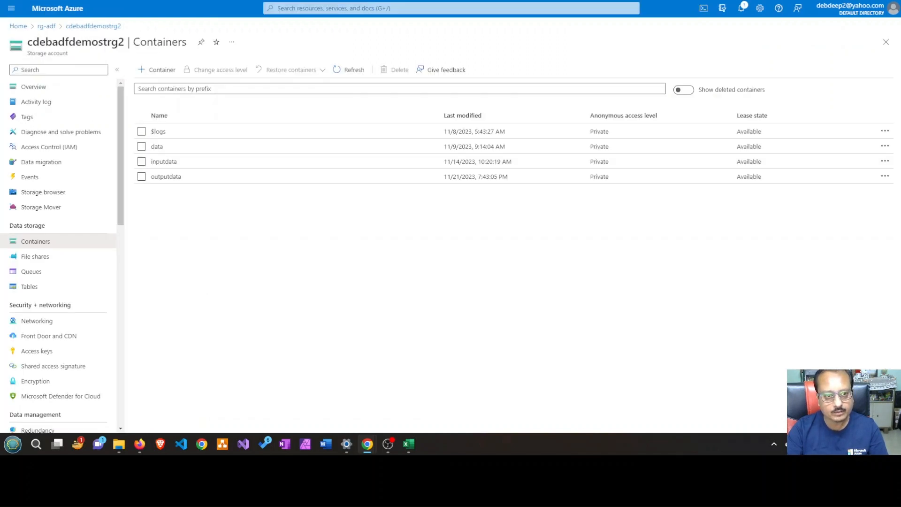
key("ctrl+Tab")
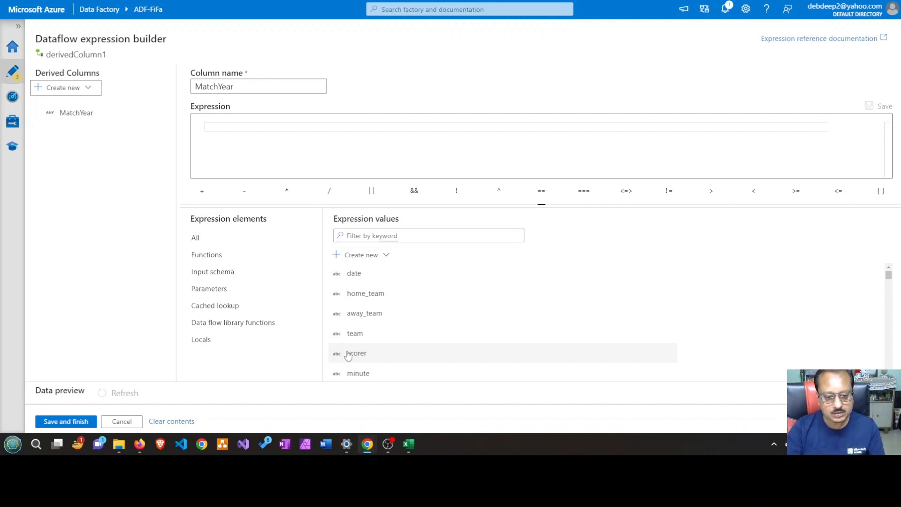
left_click(408, 444)
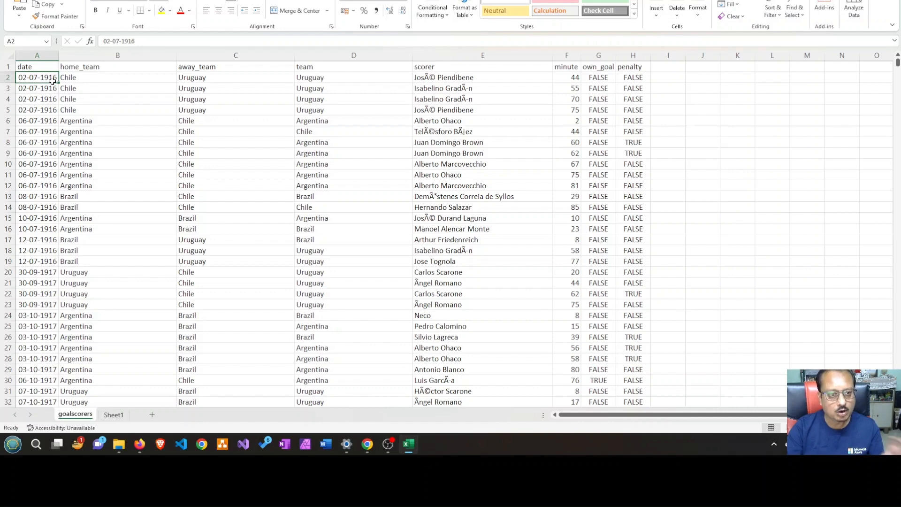
left_click(840, 0)
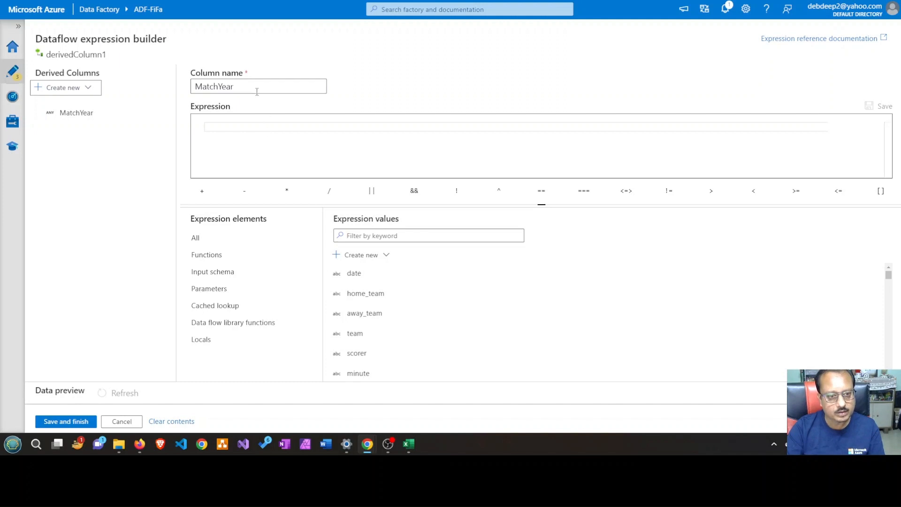
Filter the expression values by "date" and insert the toDate function into the MatchYear expression
left_click(393, 236)
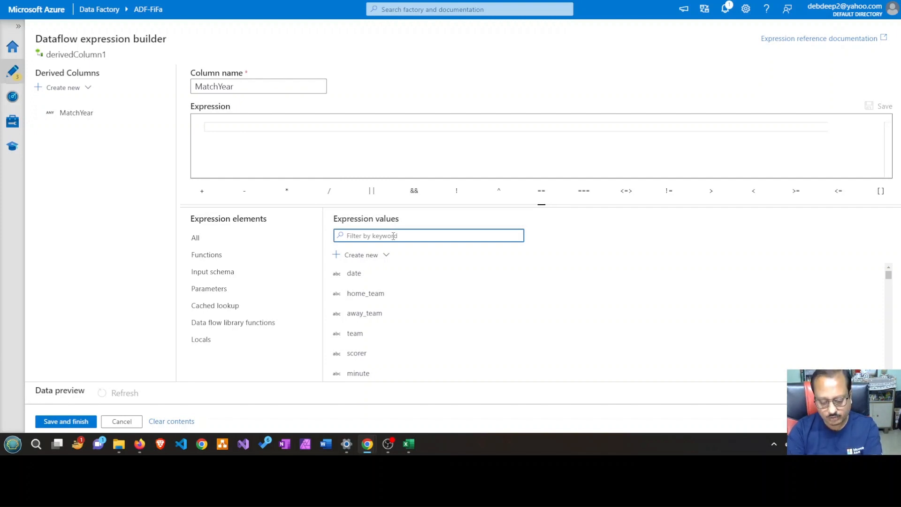
type("date")
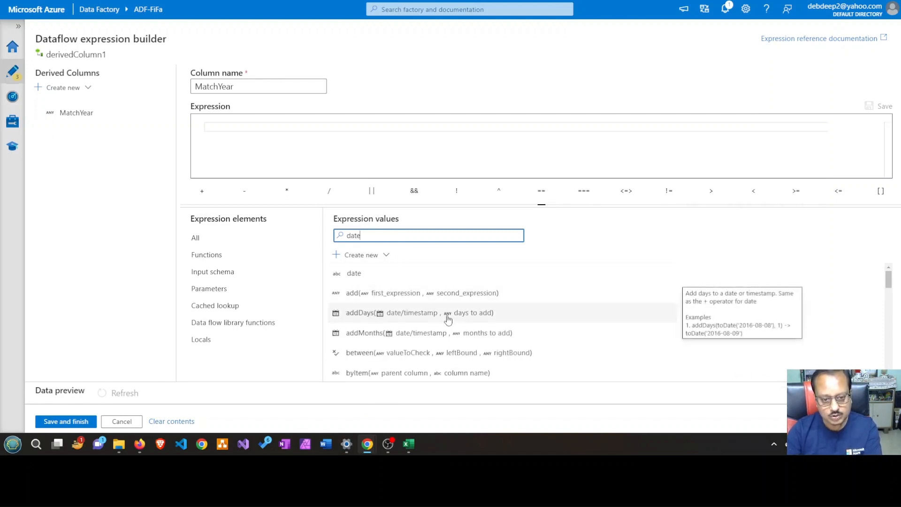
scroll(447, 319, "down", 3)
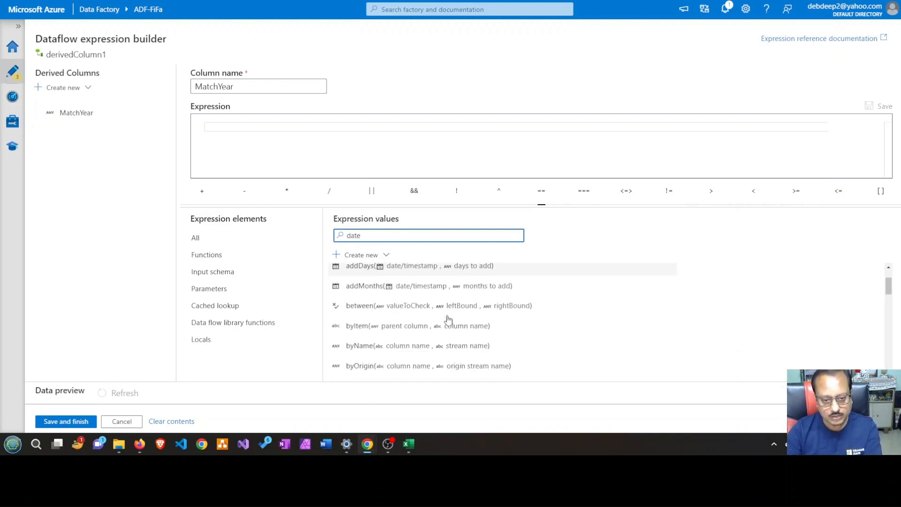
scroll(447, 320, "down", 3)
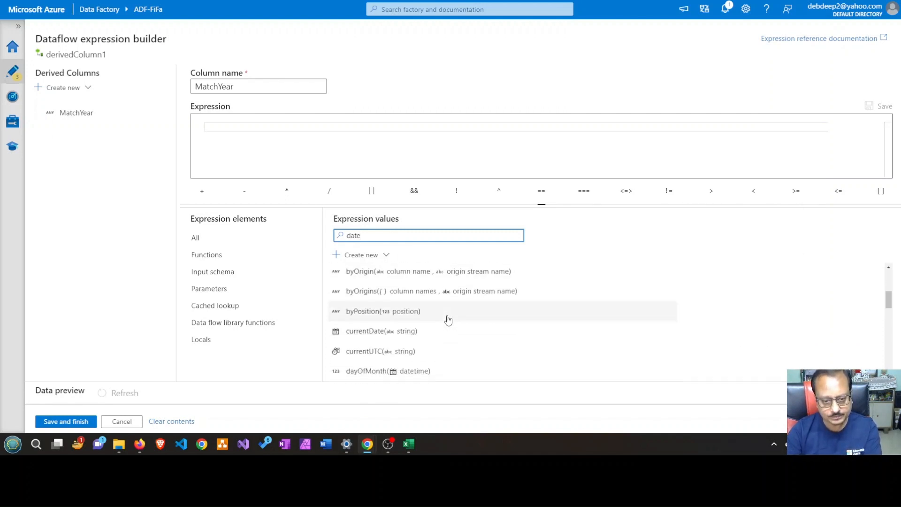
scroll(447, 319, "down", 5)
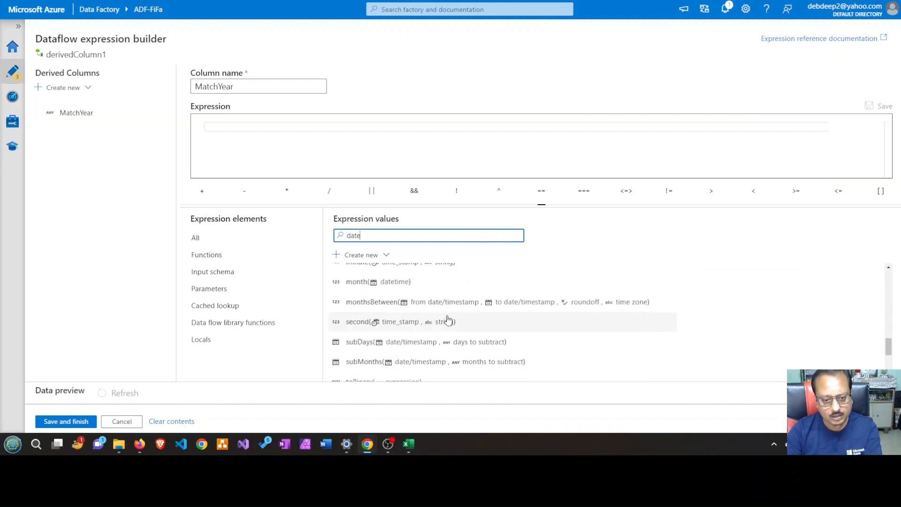
scroll(447, 319, "down", 2)
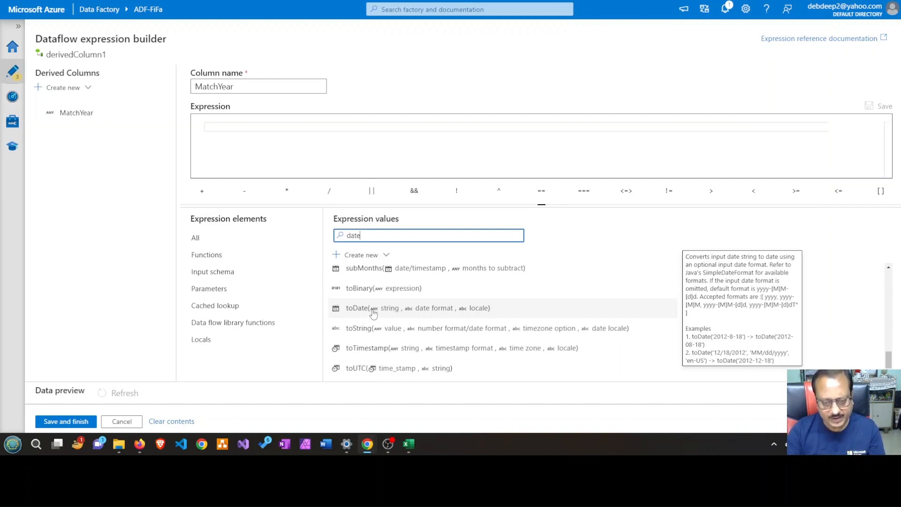
left_click(427, 314)
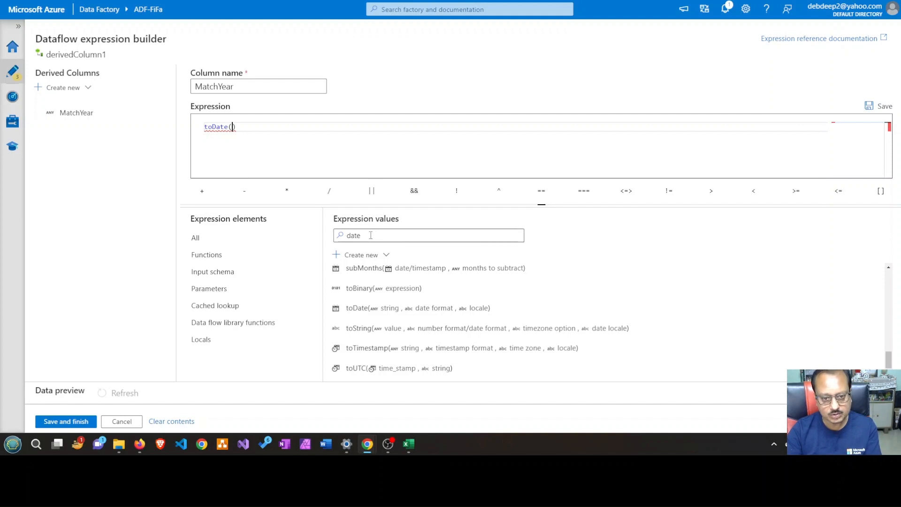
Clear the keyword filter and insert the date column from the input schema as the argument of toDate
left_click_drag(373, 236, 340, 235)
key("BackSpace")
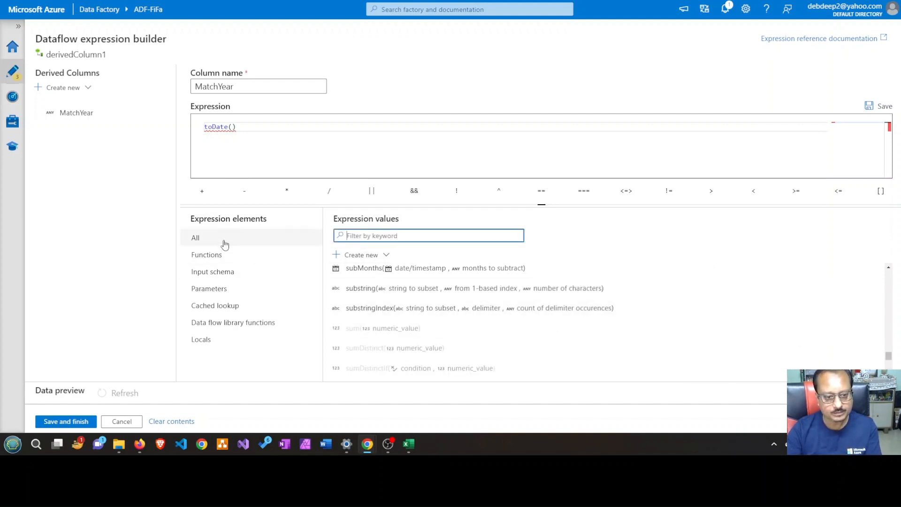
left_click(224, 272)
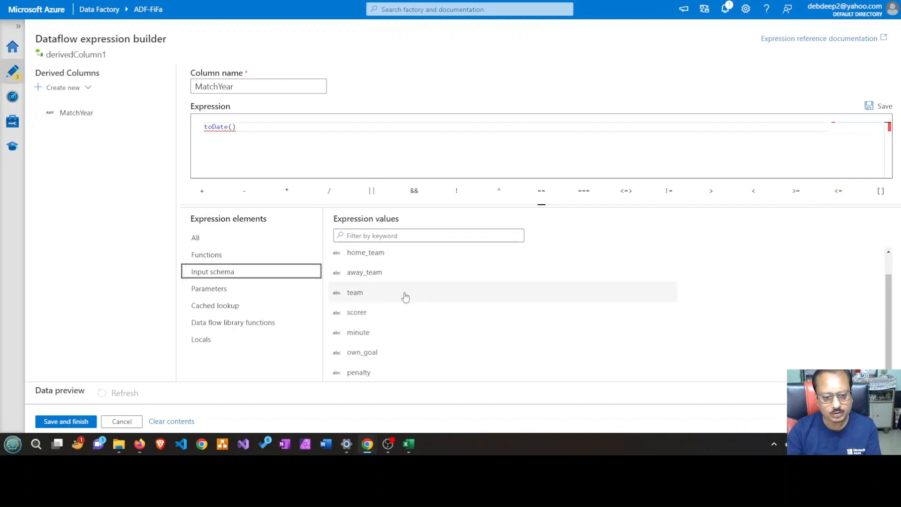
scroll(405, 296, "up", 1)
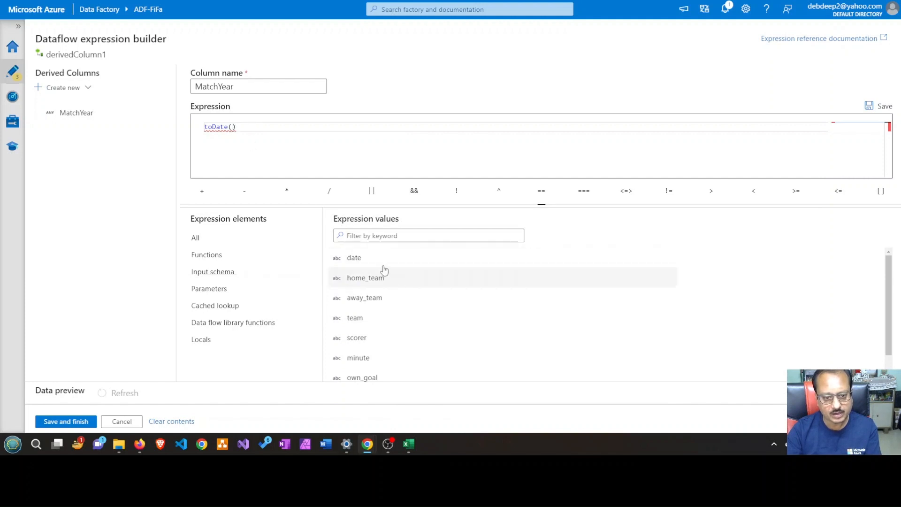
left_click(378, 259)
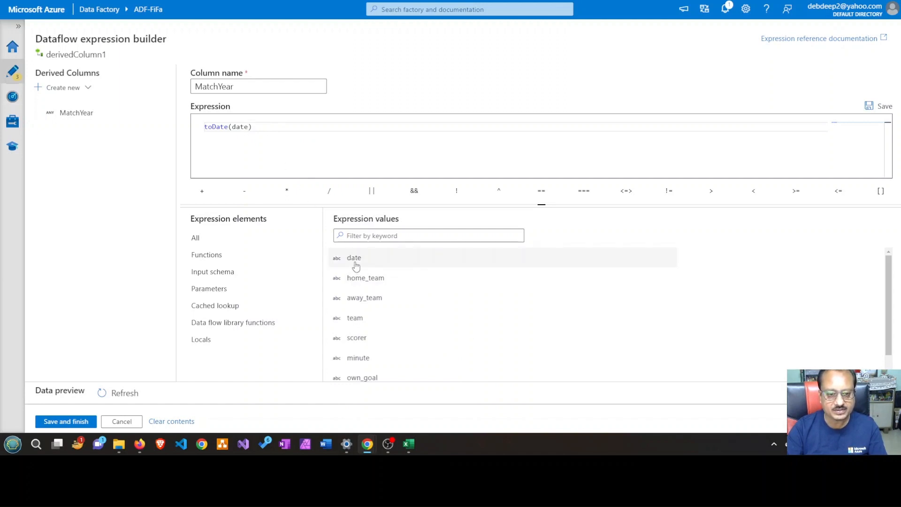
Filter all expression values by "year" and insert the year function on a new line above toDate(date)
mouse_move(221, 128)
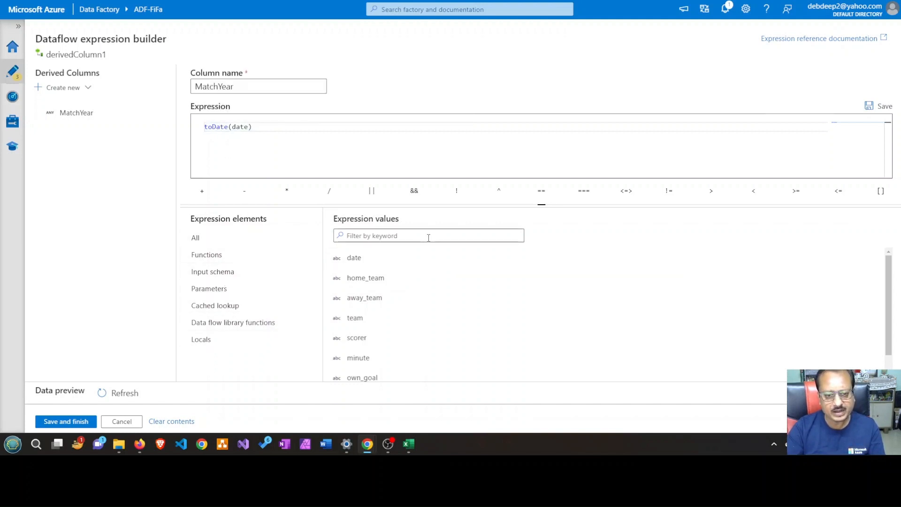
left_click(221, 241)
left_click(377, 237)
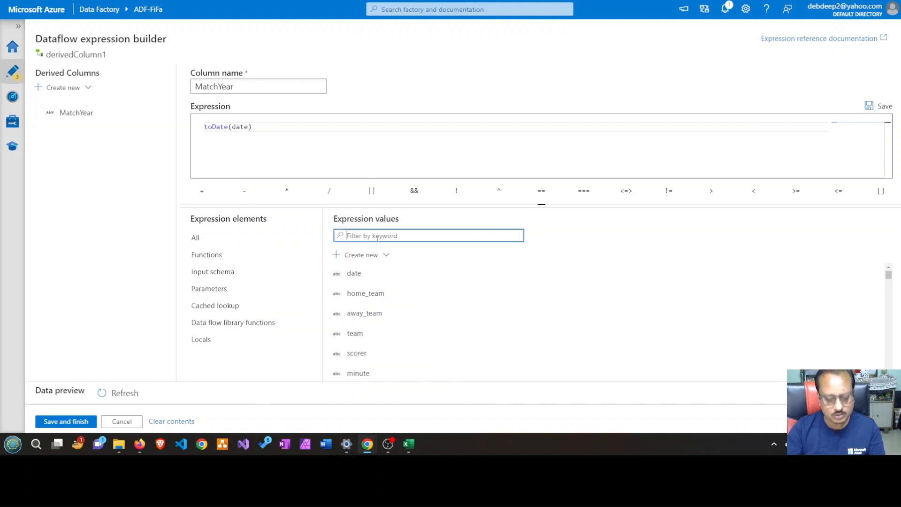
type("year")
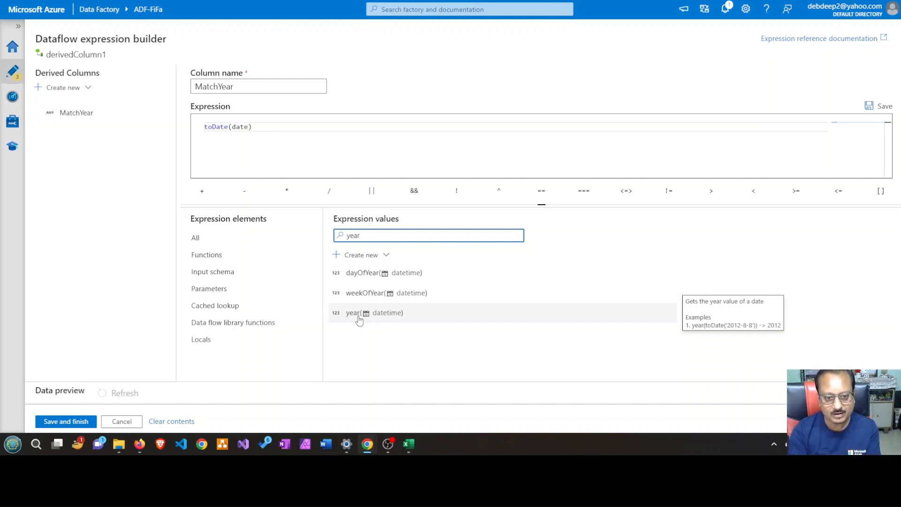
left_click(206, 127)
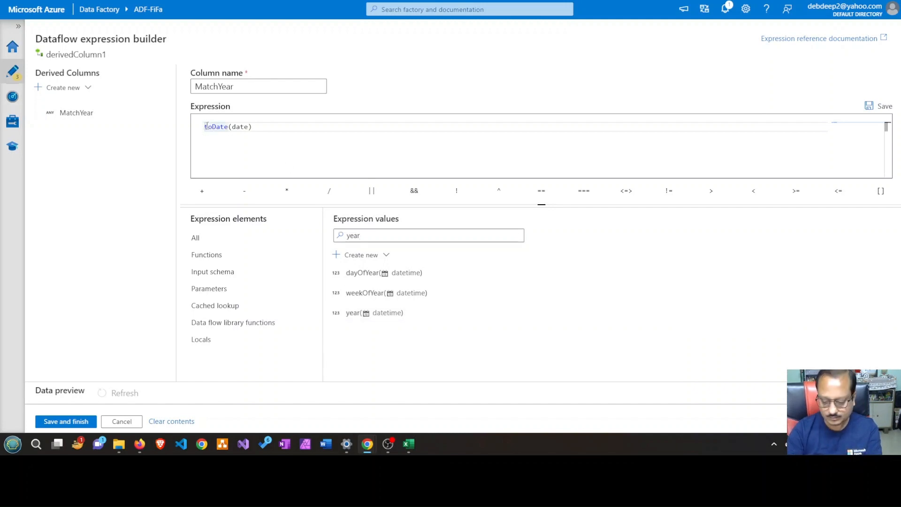
key("Return")
left_click(207, 125)
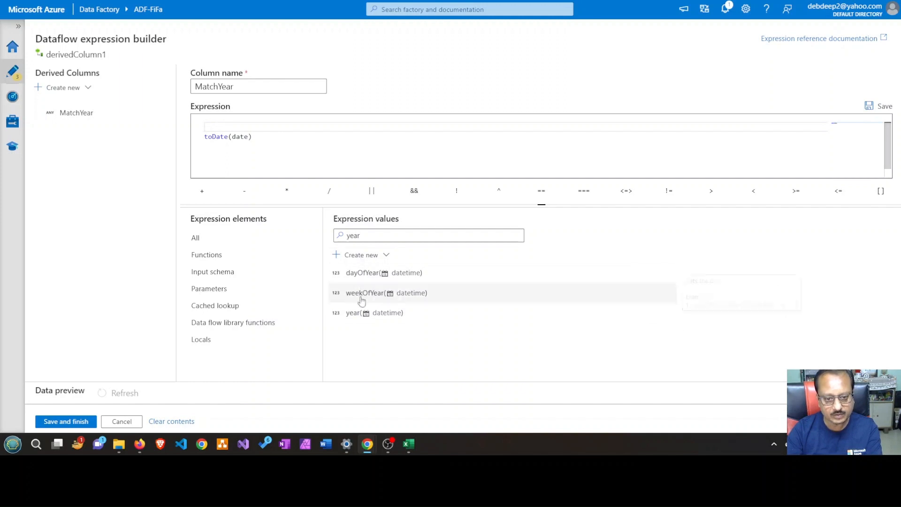
left_click(360, 314)
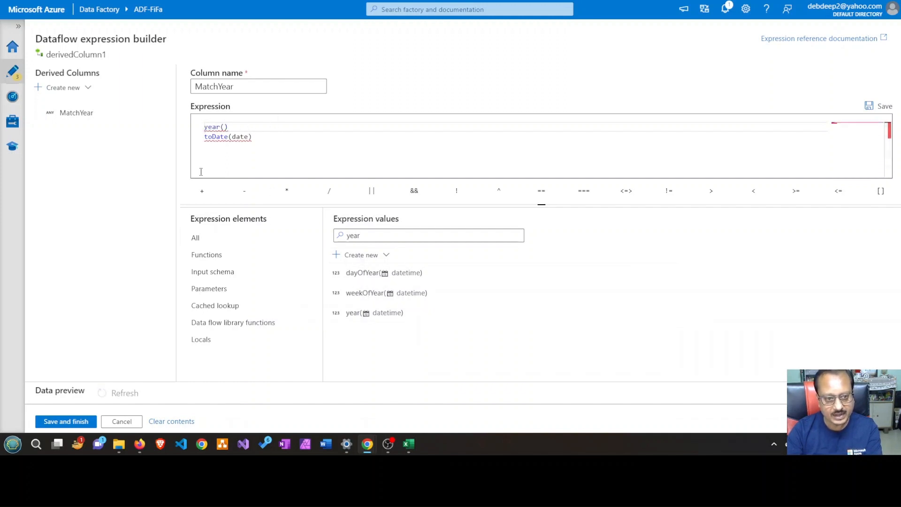
Move toDate(date) inside the parentheses of the year function so the expression reads year(toDate(date))
left_click(205, 137)
left_click_drag(205, 137, 251, 138)
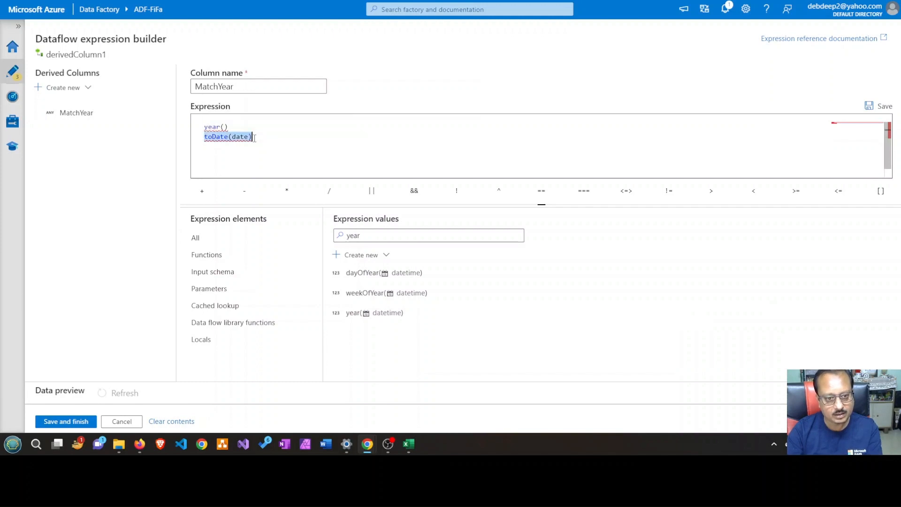
key("ctrl+x")
key("BackSpace")
key("Left")
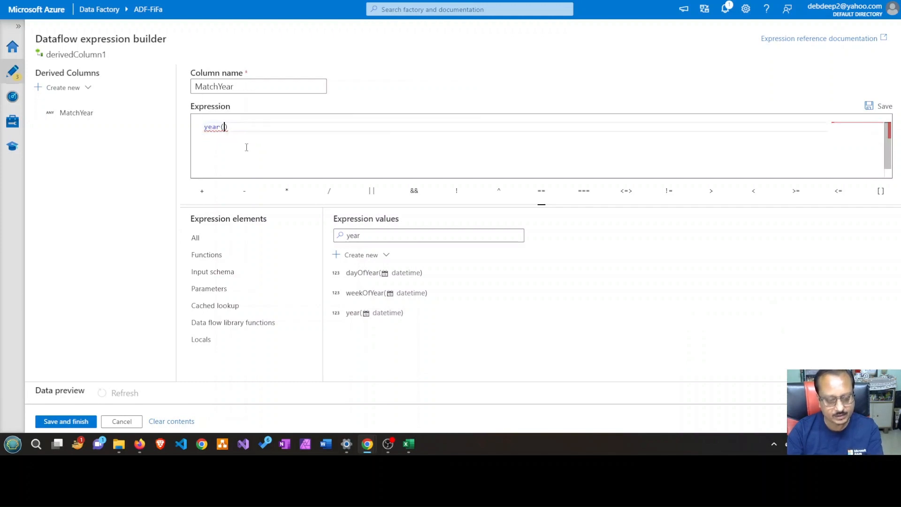
key("ctrl+v")
left_click(321, 133)
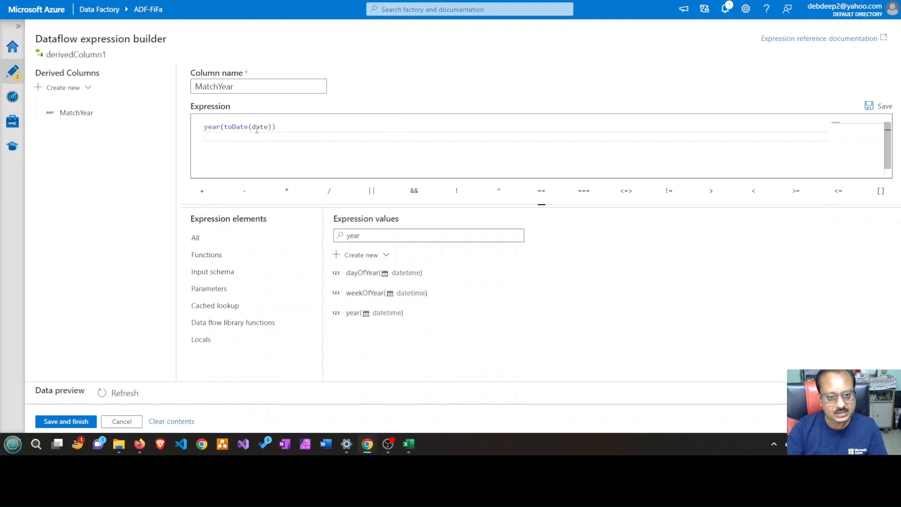
Check the MatchYear expression against the unfiltered input schema and the date column in Excel, and save it
left_click(228, 278)
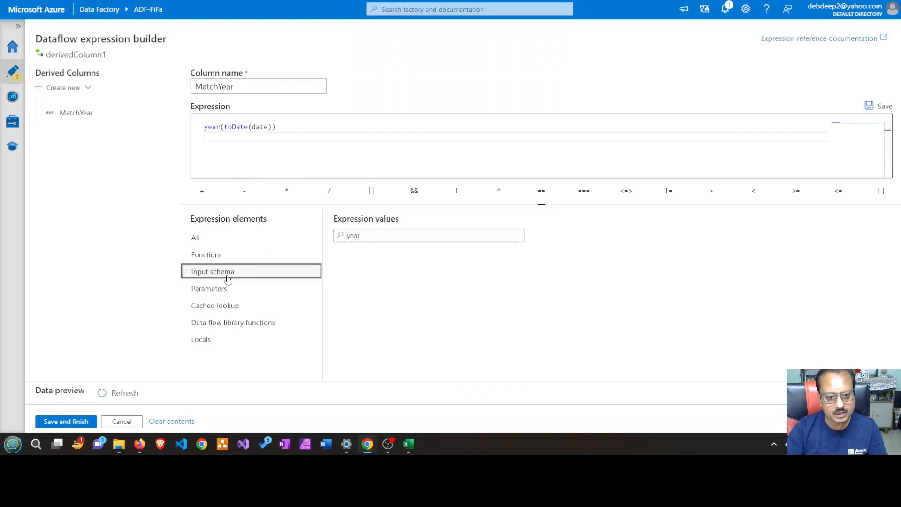
double_click(375, 235)
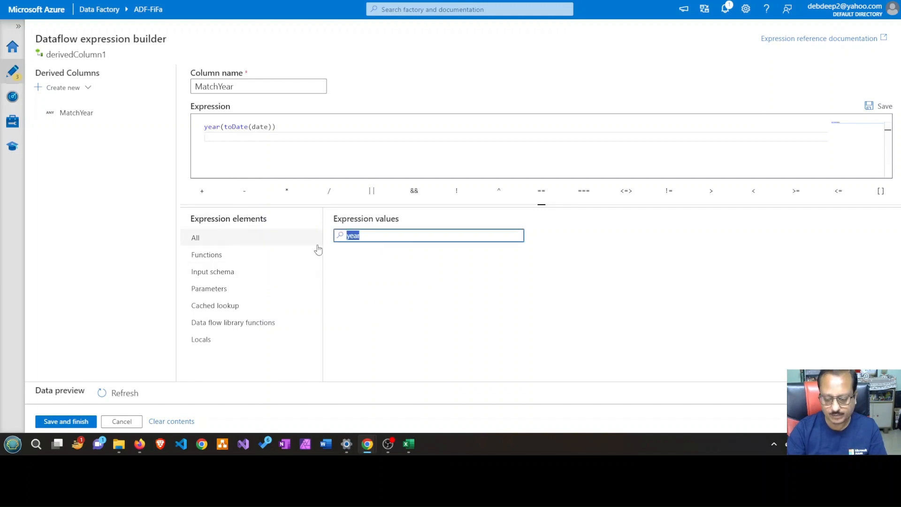
key("BackSpace")
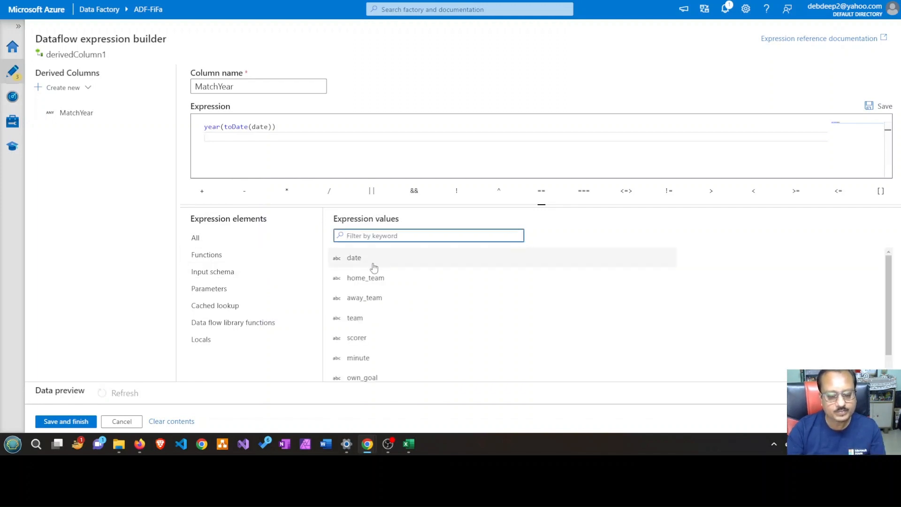
mouse_move(244, 132)
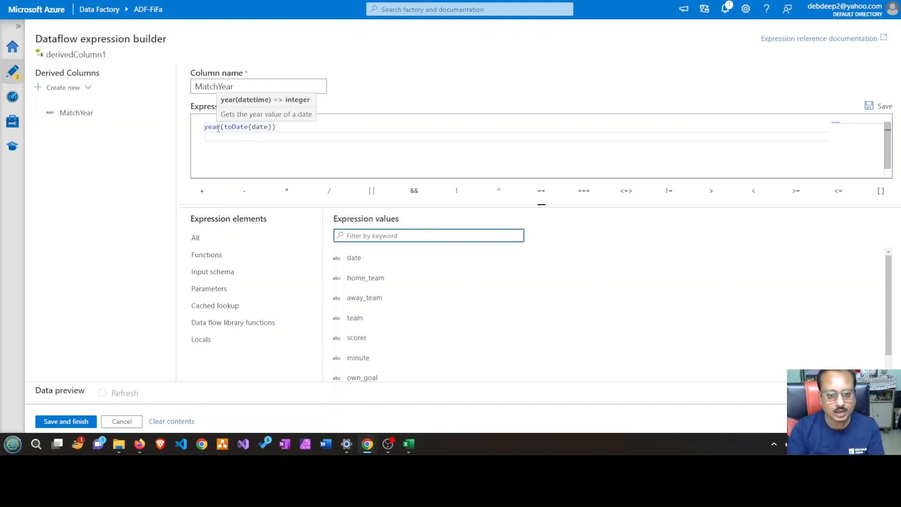
left_click(408, 445)
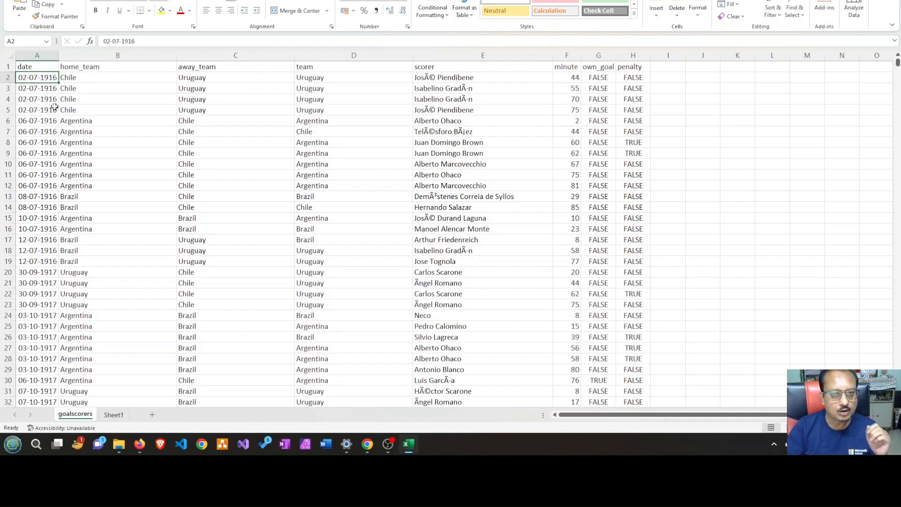
key("alt+Tab")
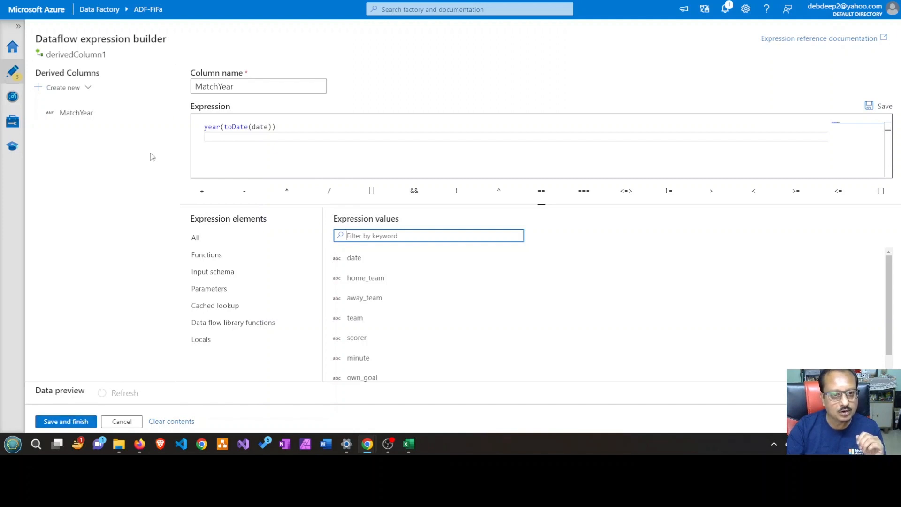
left_click(57, 421)
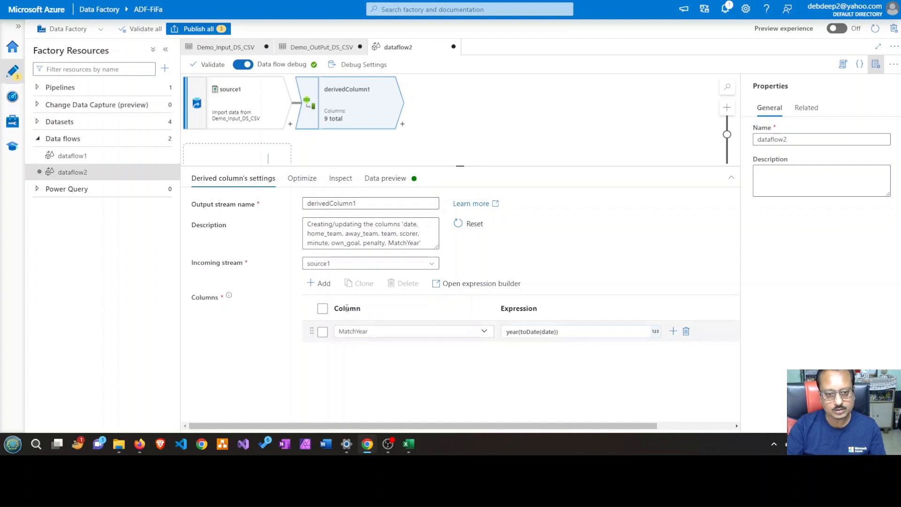
Rename the derived column transformation's output stream to DeriveTheYear
double_click(367, 205)
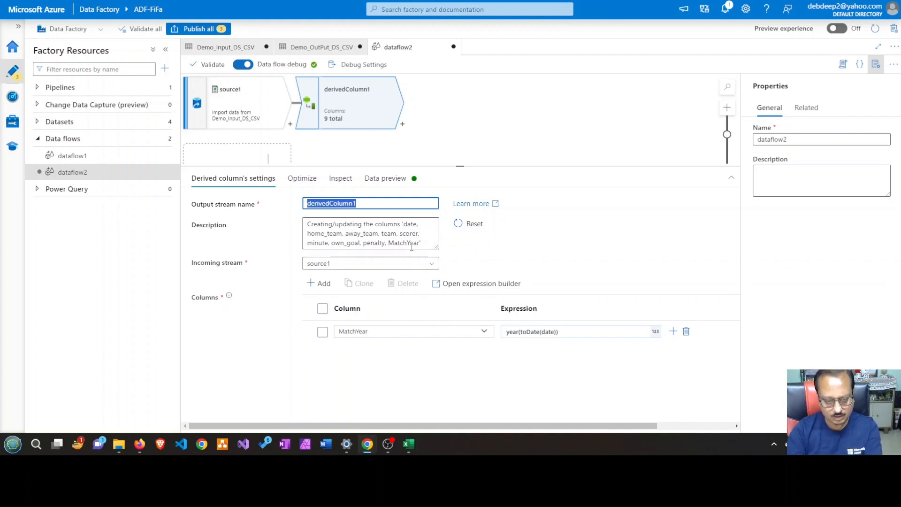
type("De")
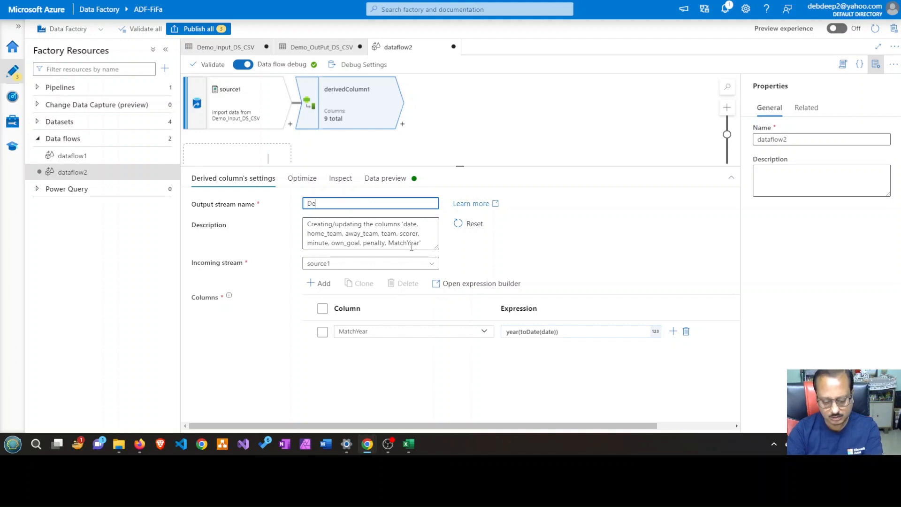
type("riveT")
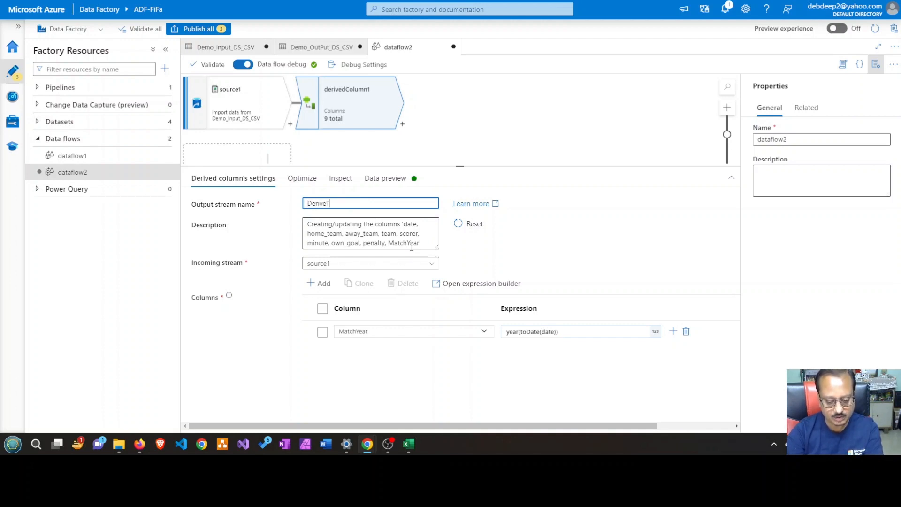
type("heYear")
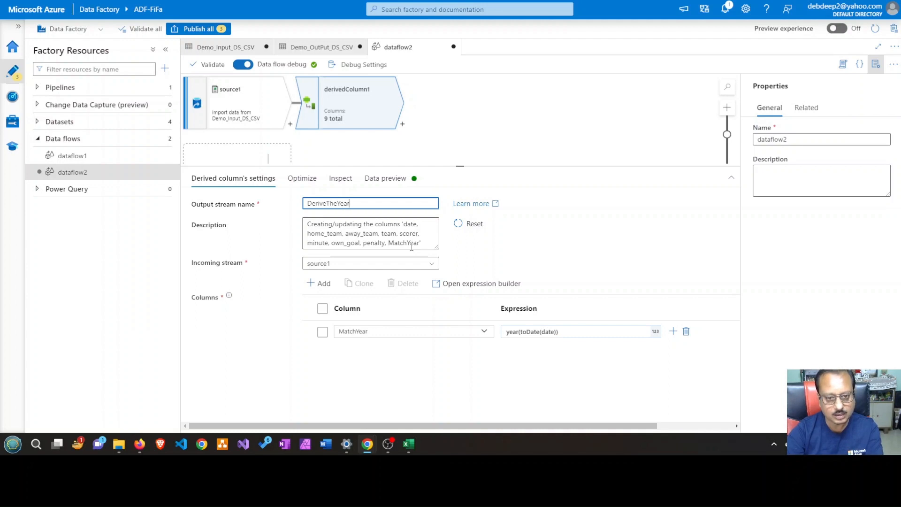
left_click(603, 244)
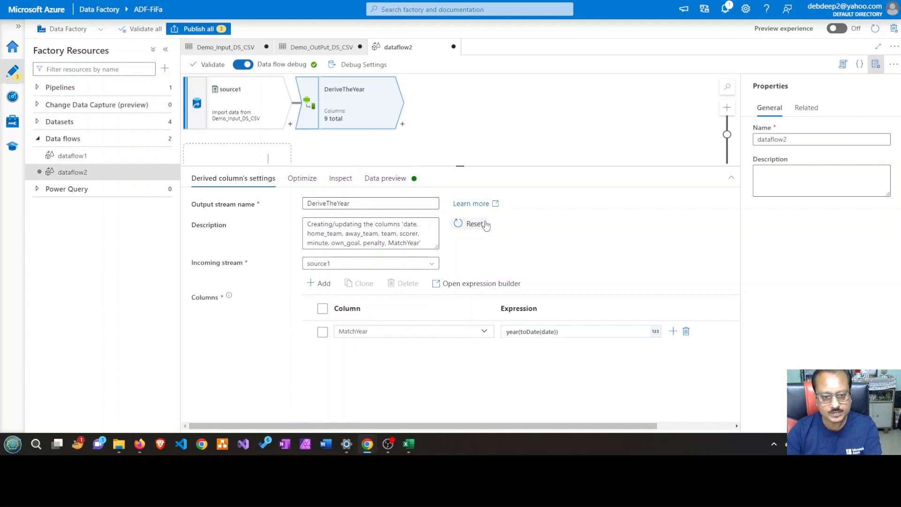
Refresh the data preview of the DeriveTheYear transformation and hide the data flow's properties to widen the table
left_click(401, 184)
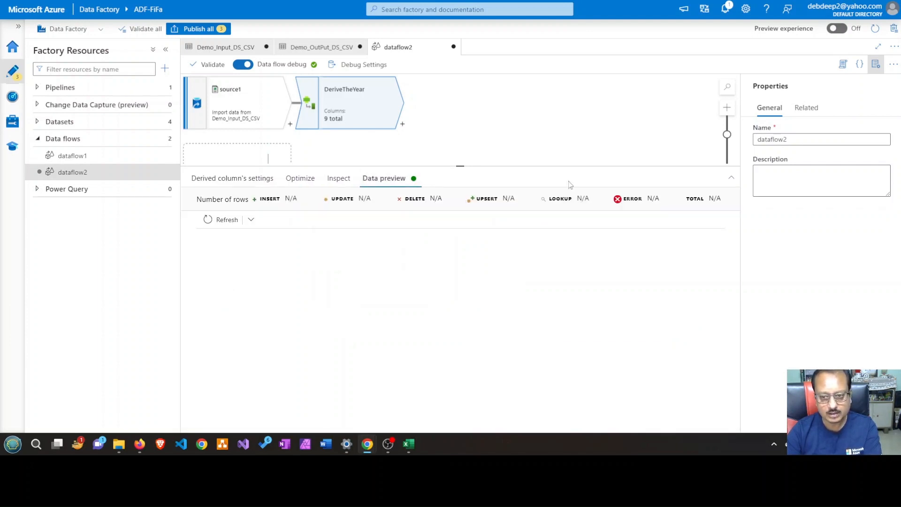
left_click(209, 225)
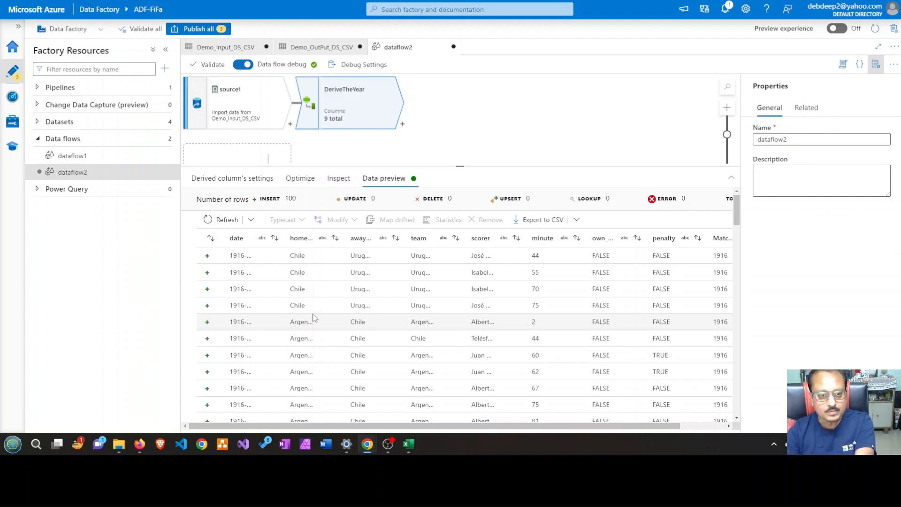
left_click(875, 67)
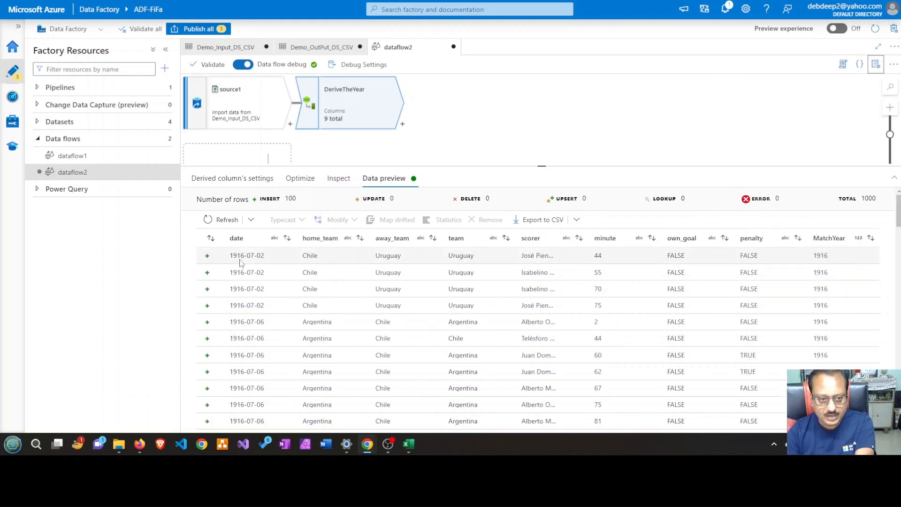
Compare the MatchYear values with the date column throughout the preview rows
mouse_move(218, 122)
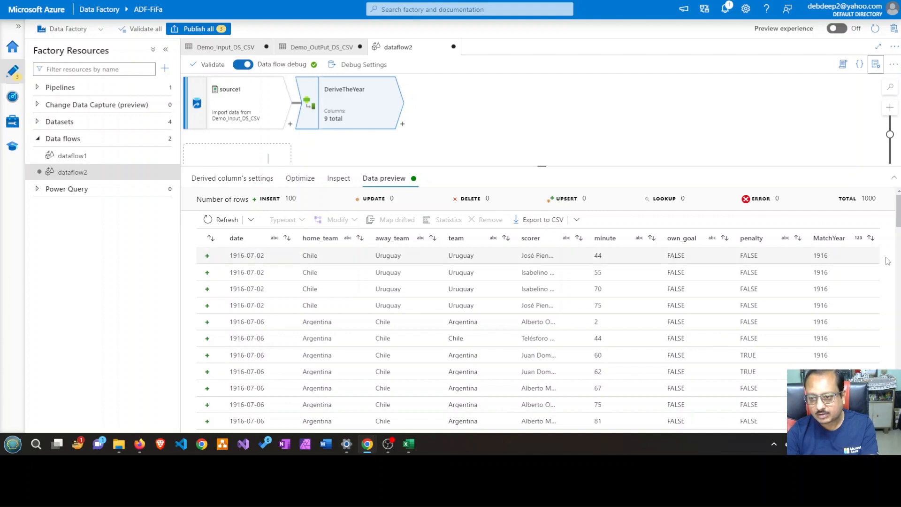
scroll(834, 247, "down", 1)
scroll(409, 357, "down", 2)
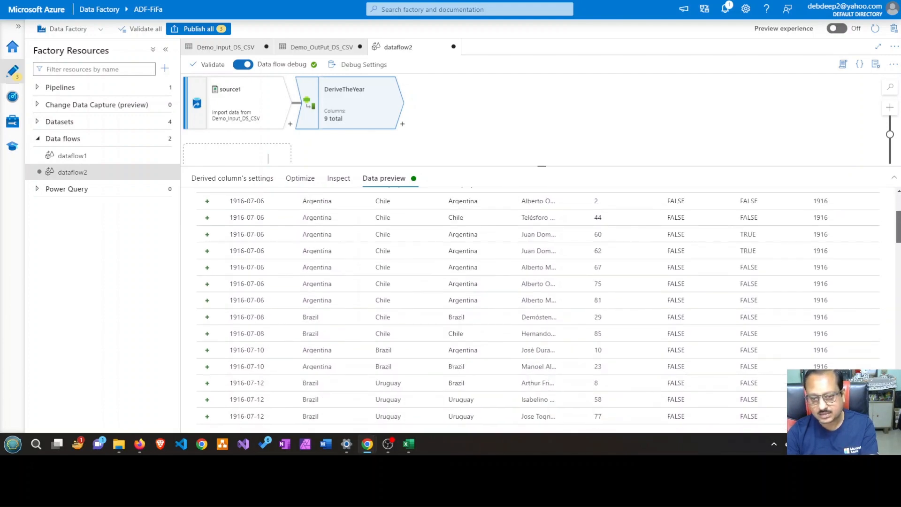
scroll(429, 341, "down", 15)
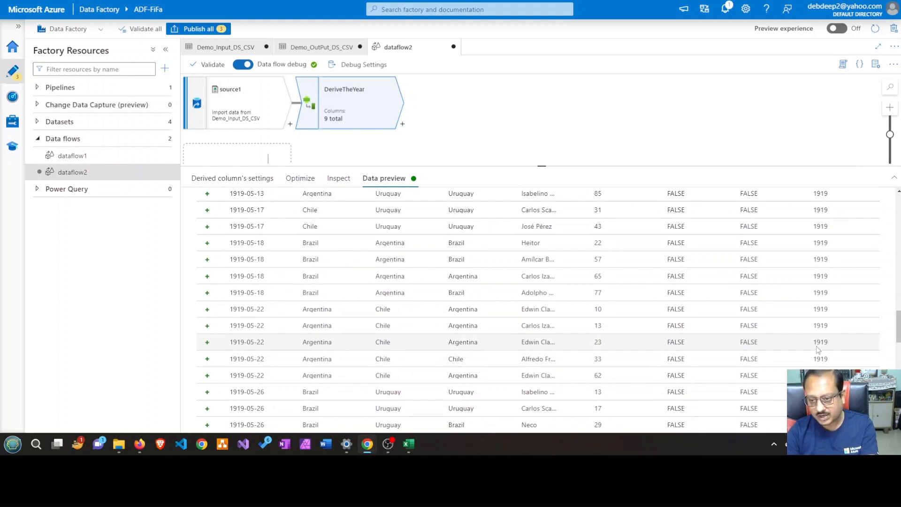
scroll(819, 349, "down", 5)
scroll(820, 349, "down", 5)
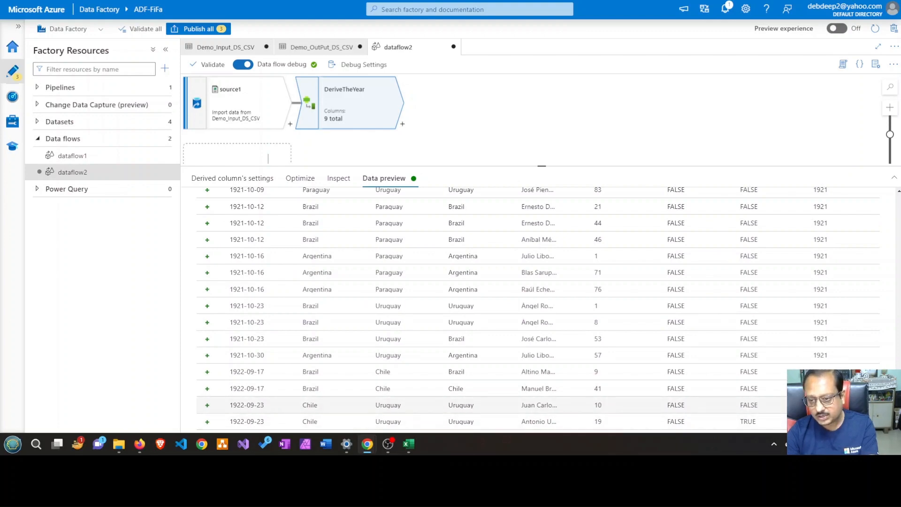
scroll(538, 305, "up", 10)
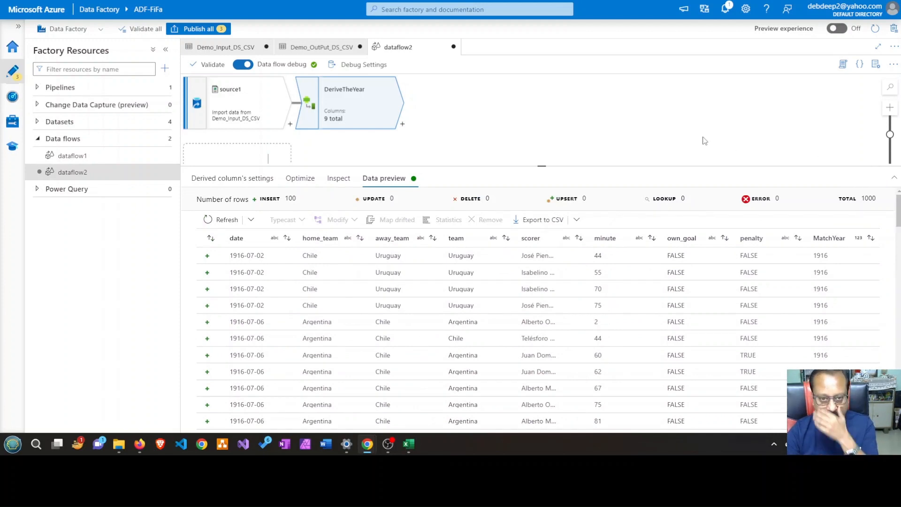
Switch to Excel and show the list of ETL stages on Sheet1
left_click(405, 444)
left_click(114, 414)
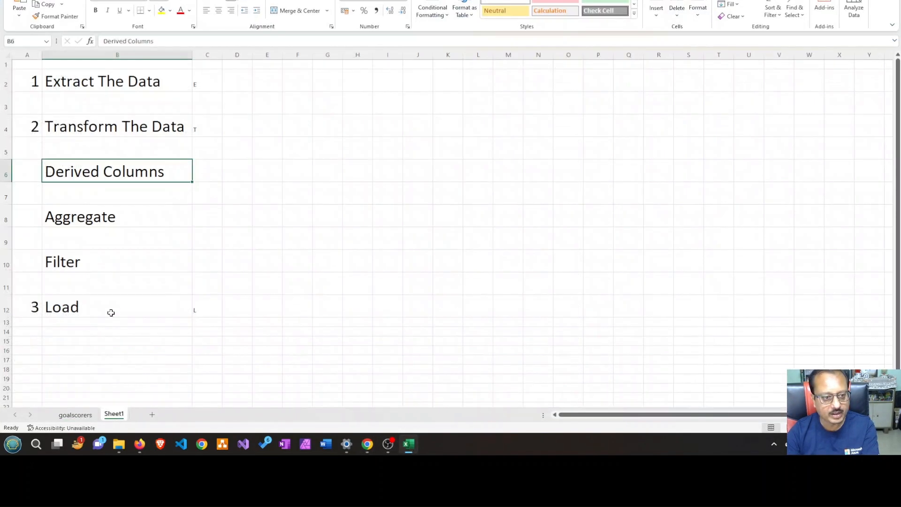
left_click(601, 3)
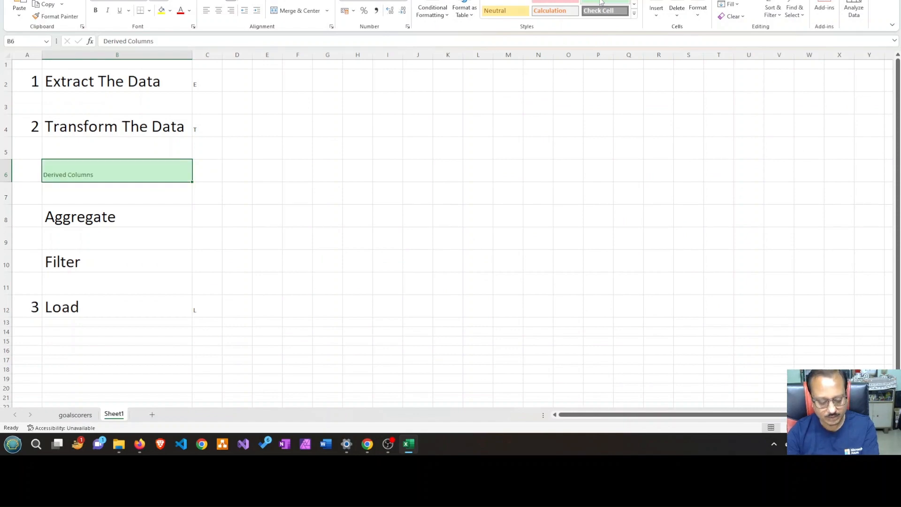
key("ctrl+z")
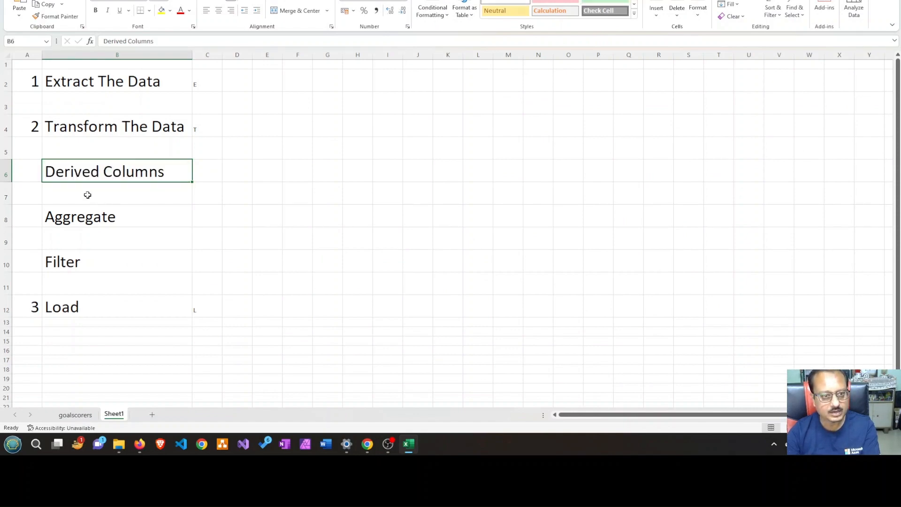
left_click(190, 11)
left_click(190, 11)
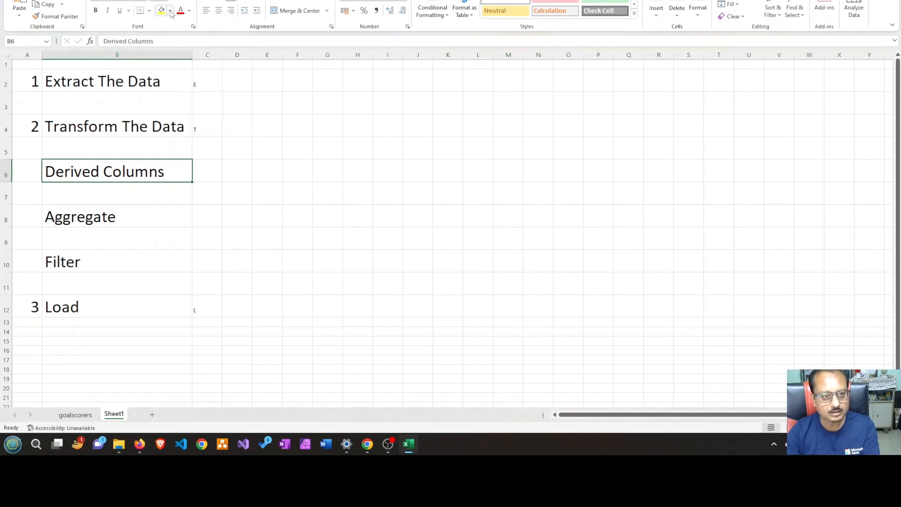
Fill the Derived Columns cell with Green, Accent 6, Lighter 40%, and go over the Aggregate and Filter entries below it
left_click(170, 11)
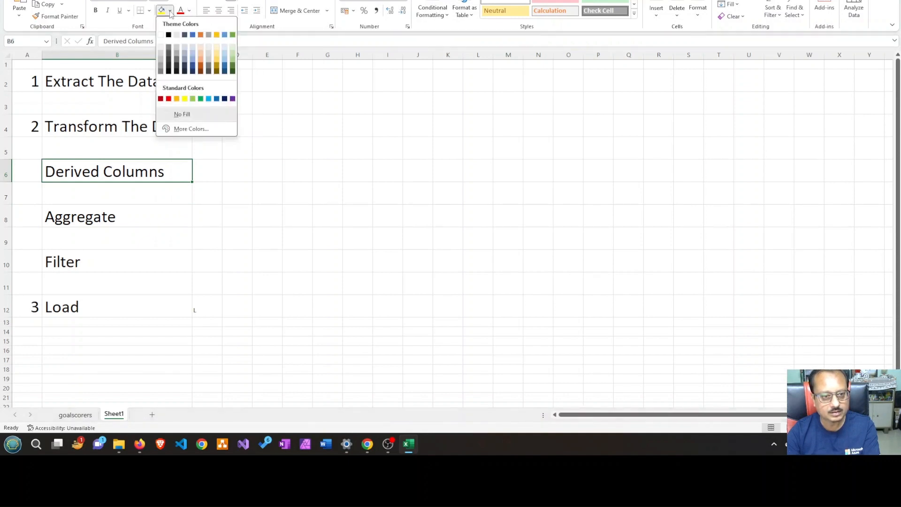
left_click(232, 58)
left_click(259, 218)
left_click(119, 220)
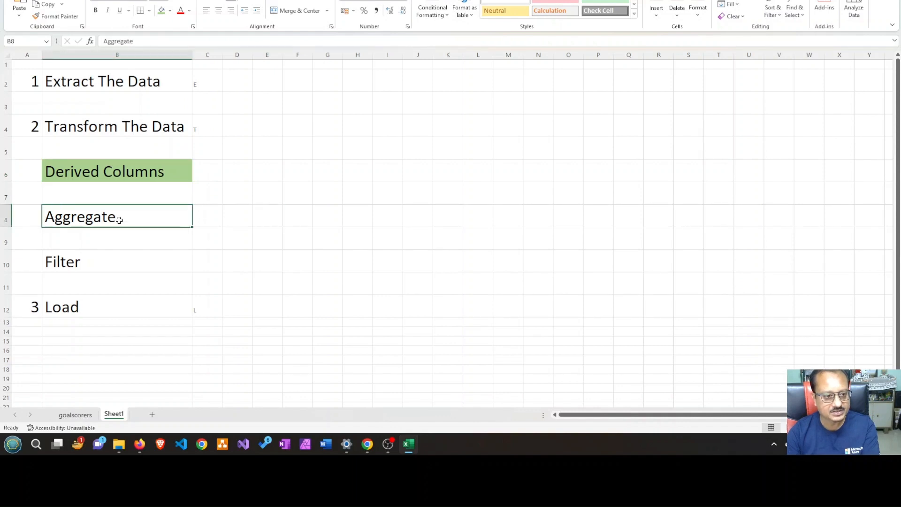
left_click(113, 262)
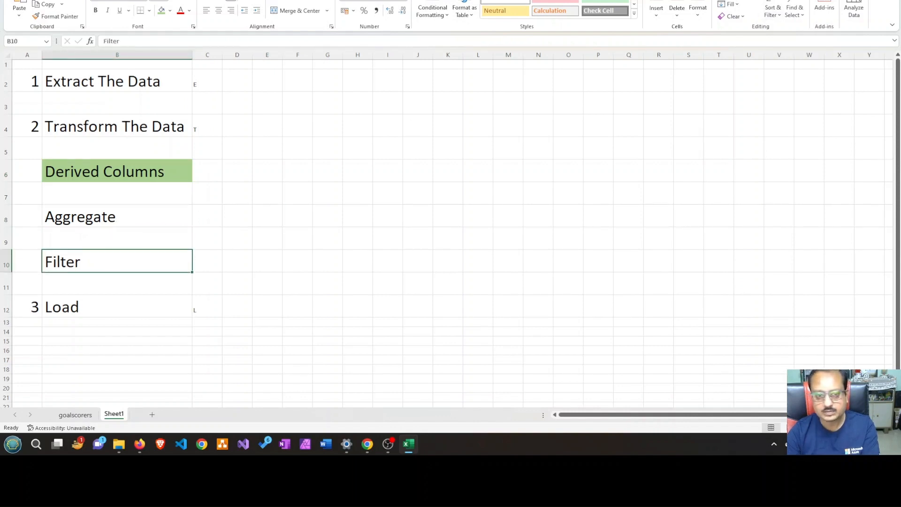
Switch back to Azure Data Factory and enlarge the dataflow2 canvas area above the data preview
key("alt+Tab")
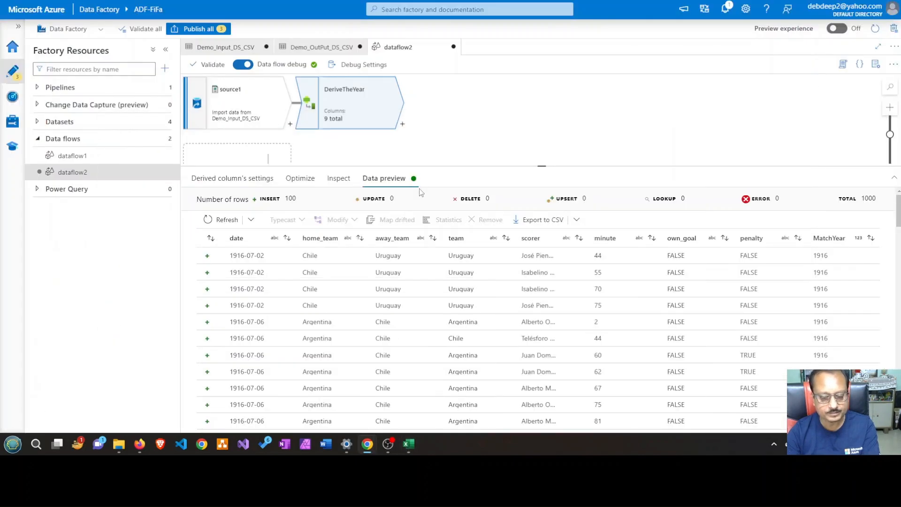
left_click_drag(504, 166, 505, 226)
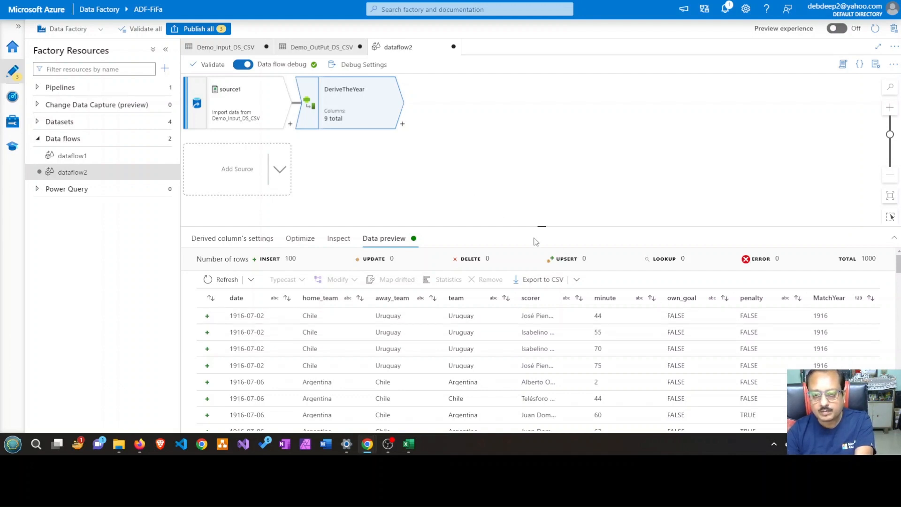
left_click_drag(540, 227, 532, 195)
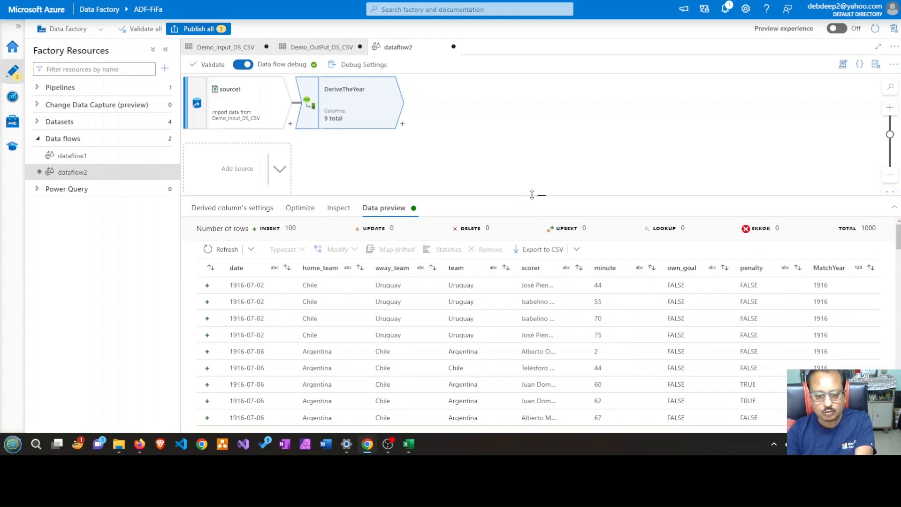
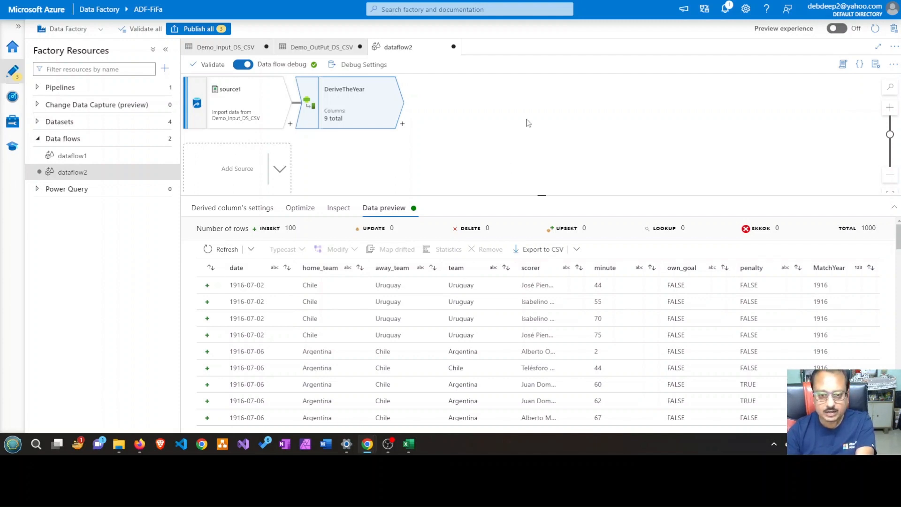
Add an Aggregate transformation after DeriveTheYear in dataflow2 and enlarge its settings area
left_click(402, 124)
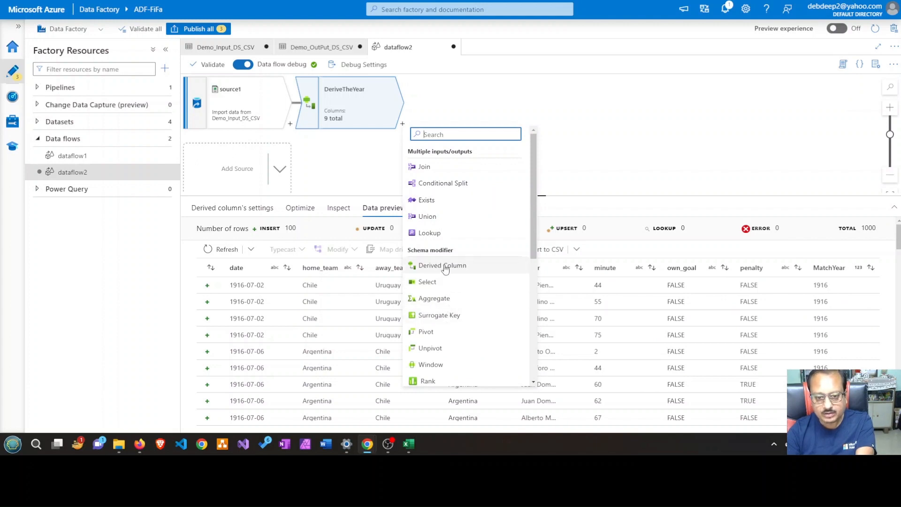
left_click(446, 302)
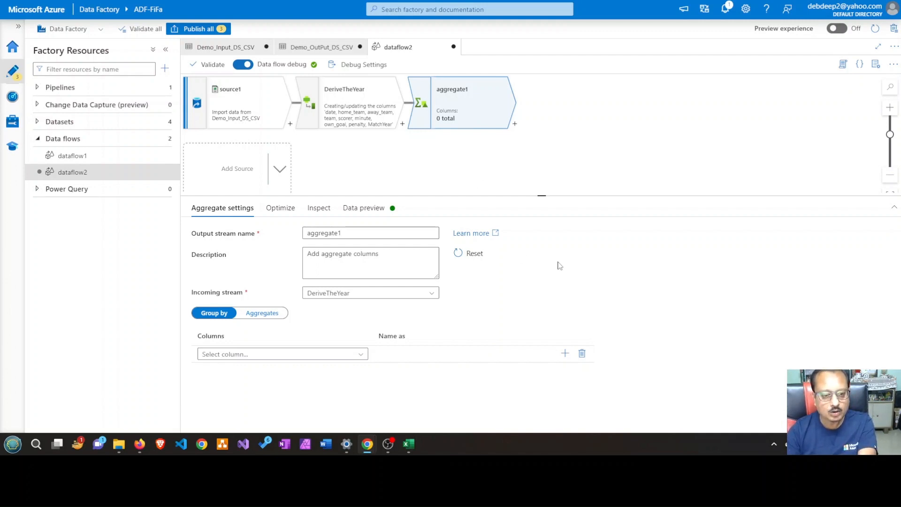
left_click_drag(529, 196, 528, 165)
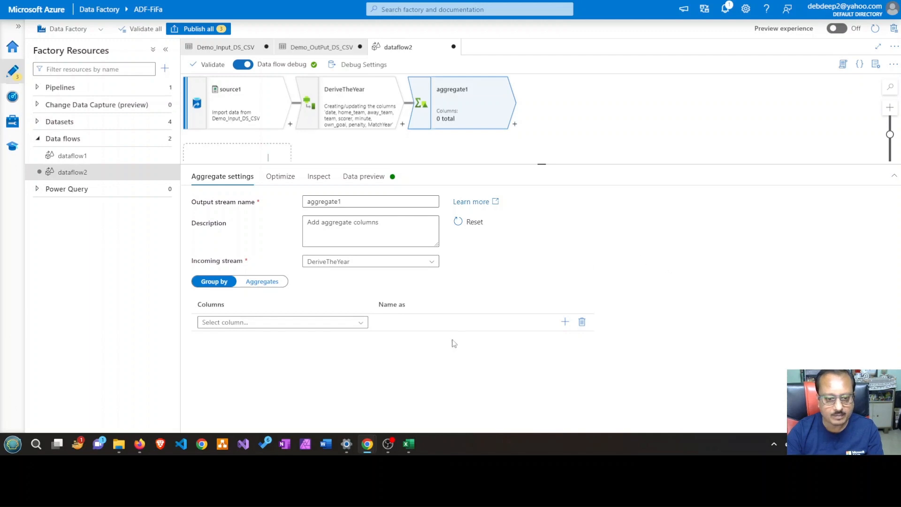
Group the aggregate by the team and MatchYear columns
left_click(362, 324)
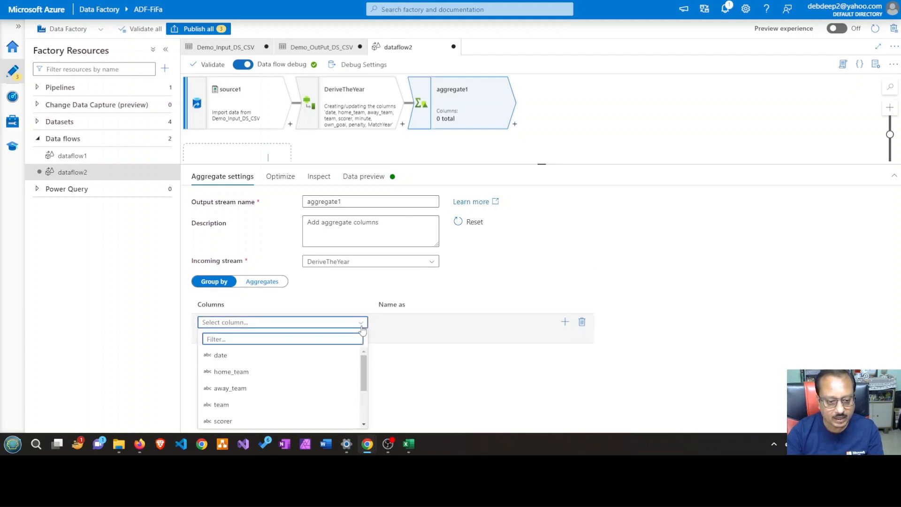
scroll(350, 372, "down", 4)
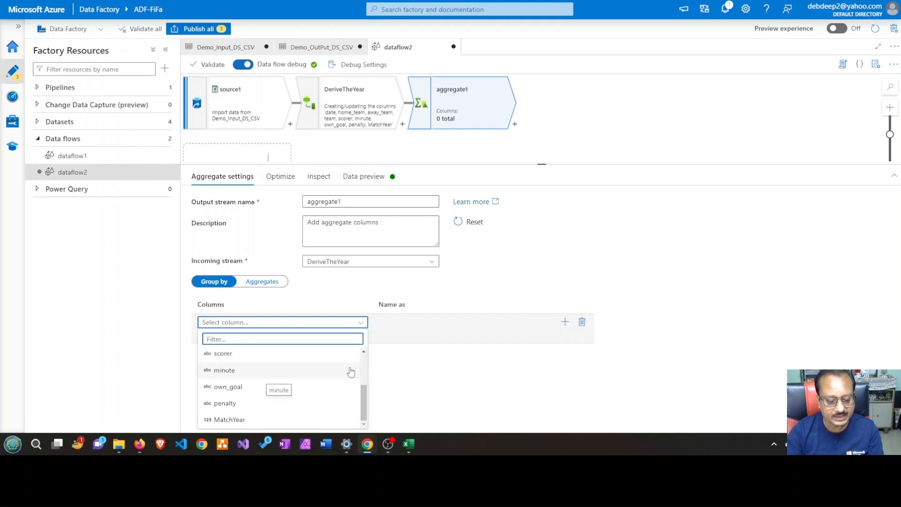
scroll(350, 373, "up", 4)
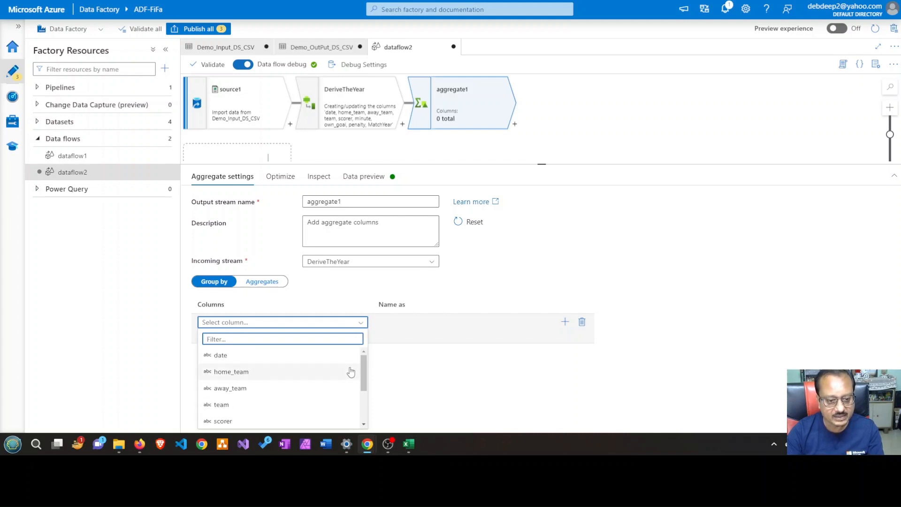
scroll(350, 371, "down", 3)
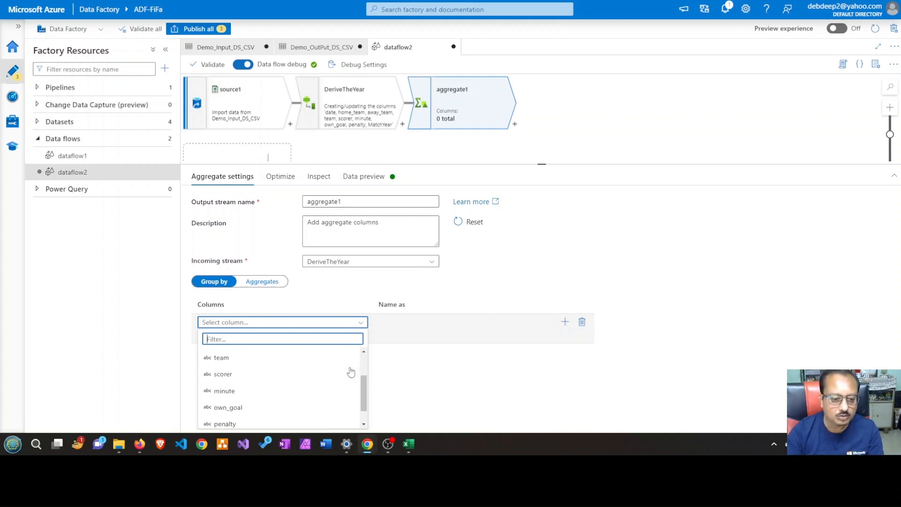
left_click(278, 360)
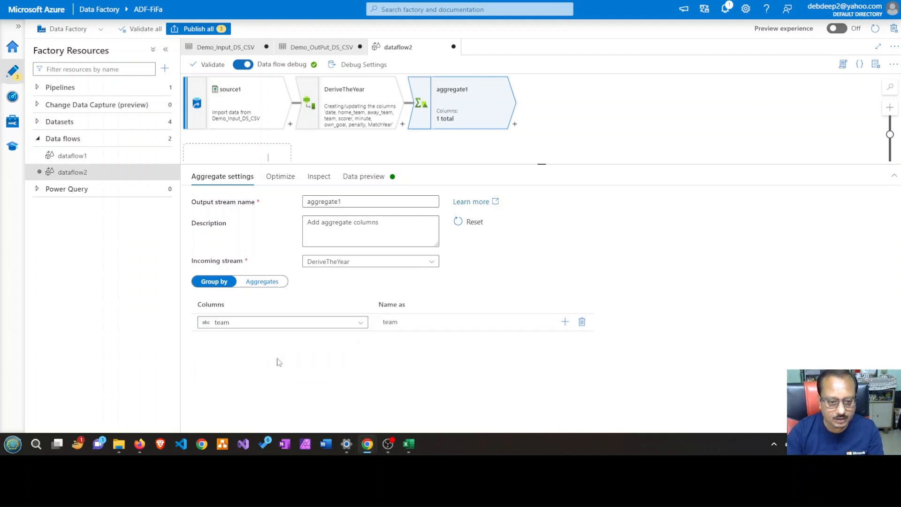
left_click(565, 322)
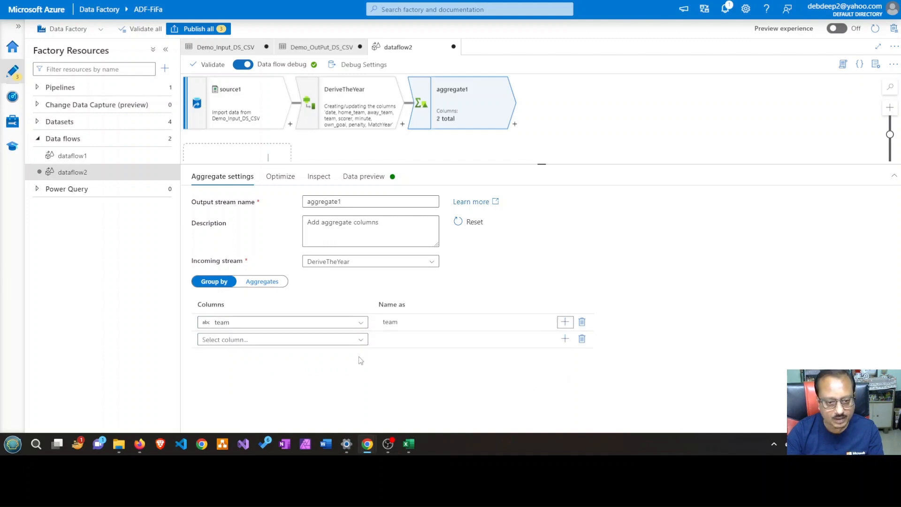
left_click(361, 339)
scroll(278, 389, "down", 3)
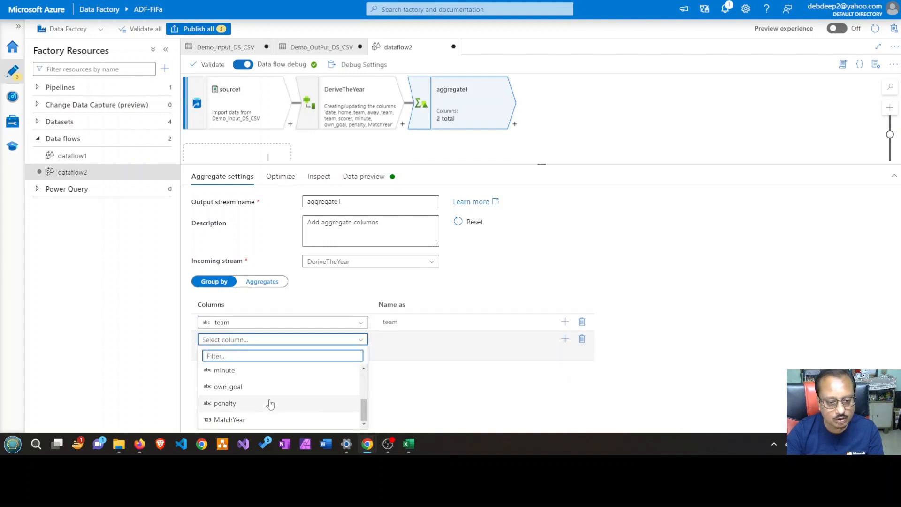
left_click(230, 419)
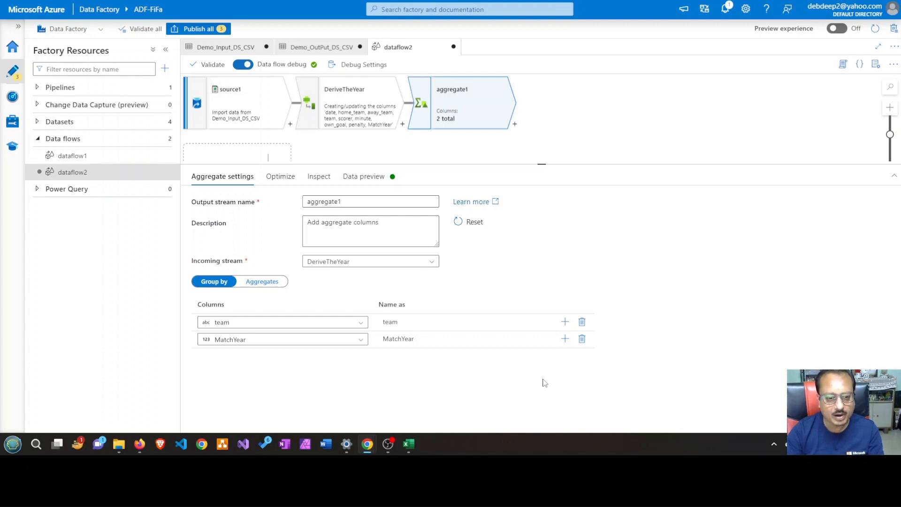
Define an aggregate column named TeamCountByYear for the grouped data
left_click(275, 283)
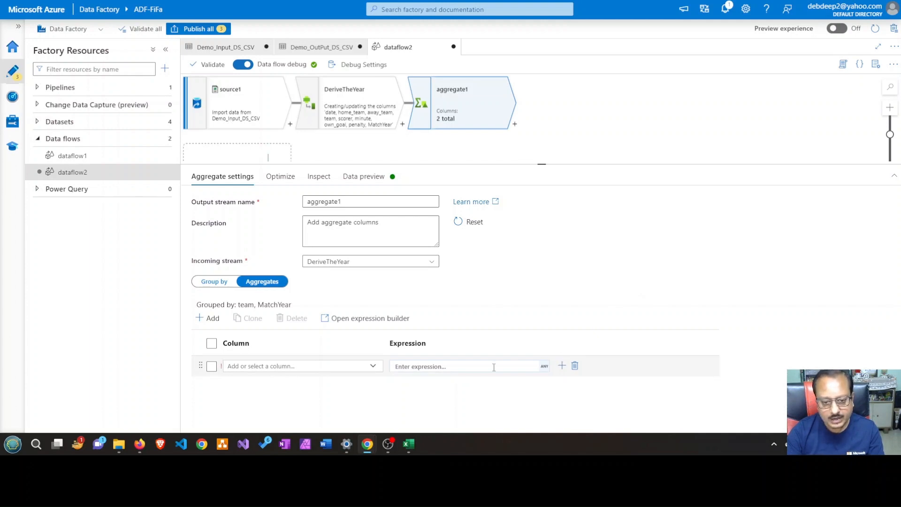
left_click(301, 366)
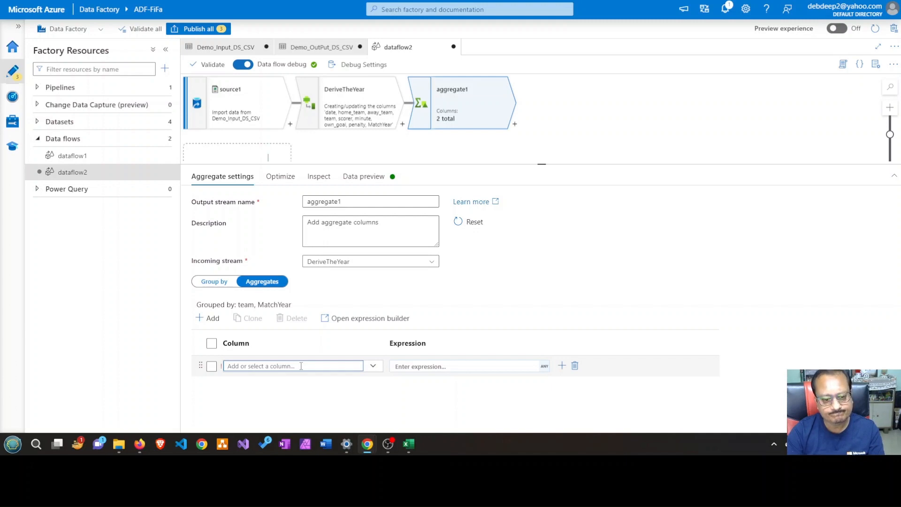
type("T")
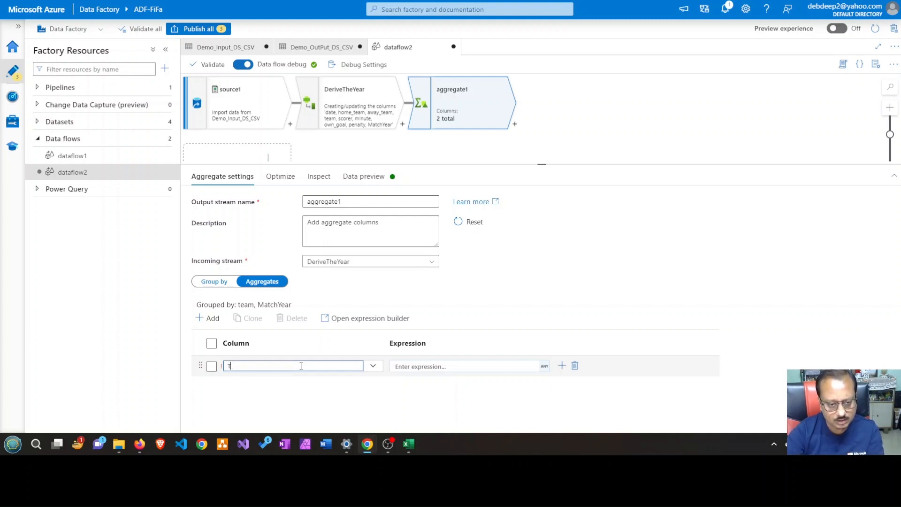
type("eam")
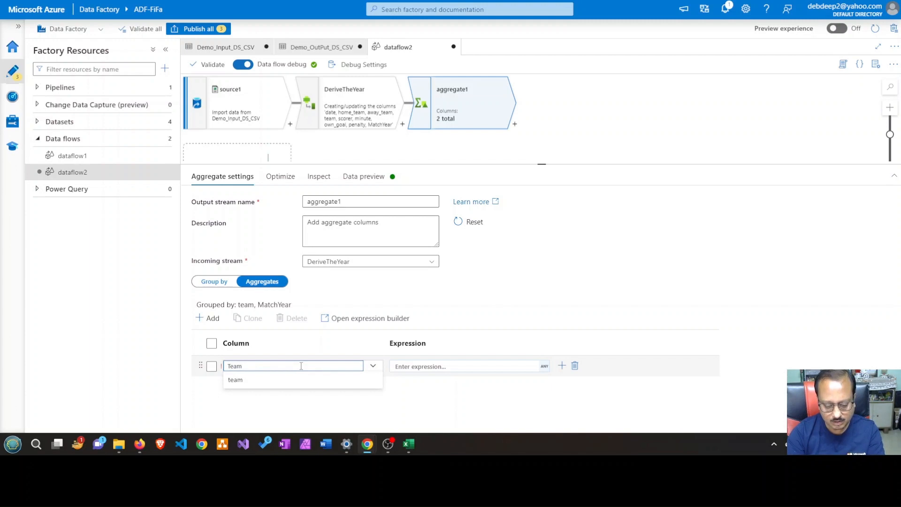
type("Cou")
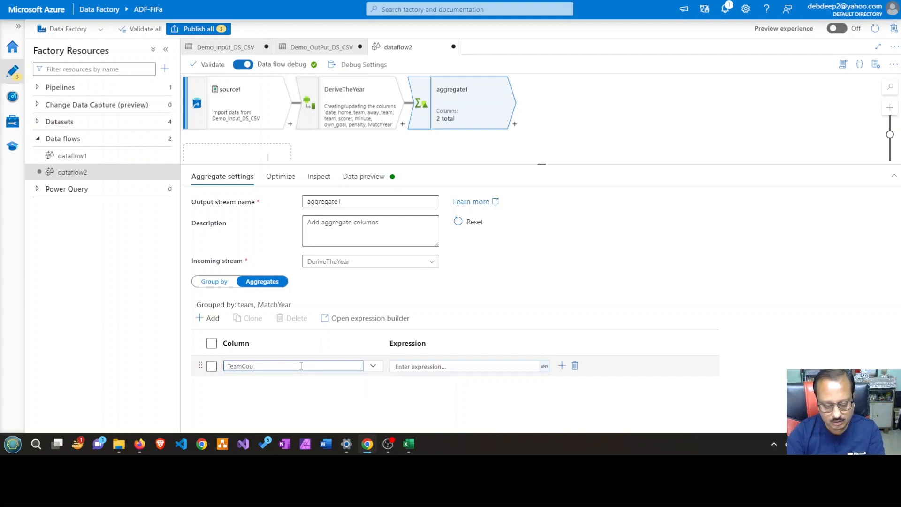
type("ntBy")
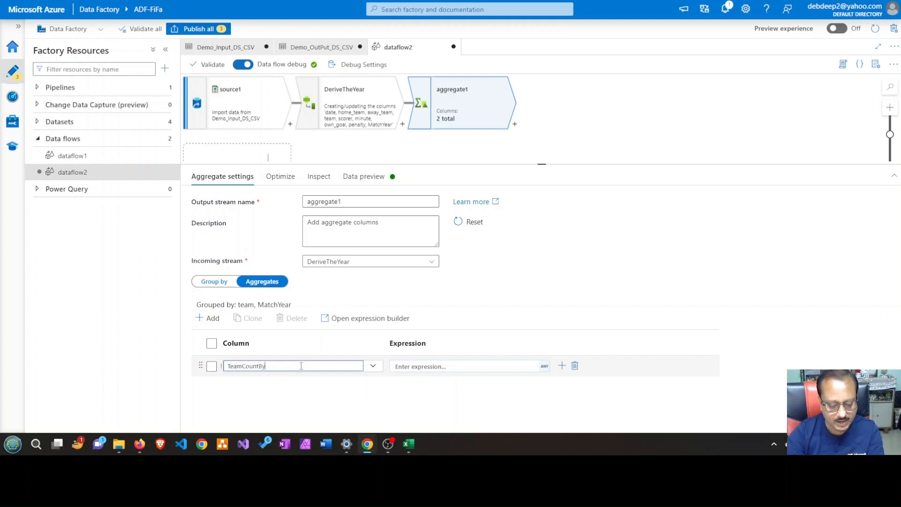
type("Ye")
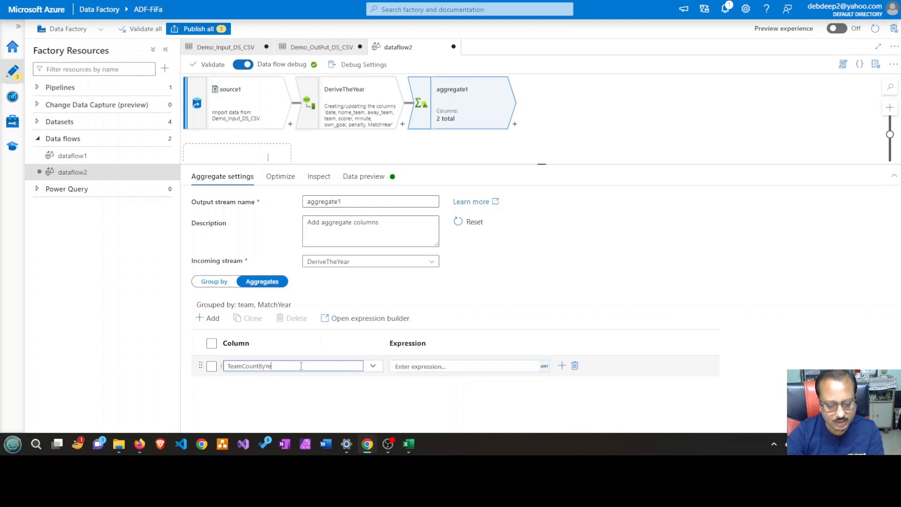
type("ar")
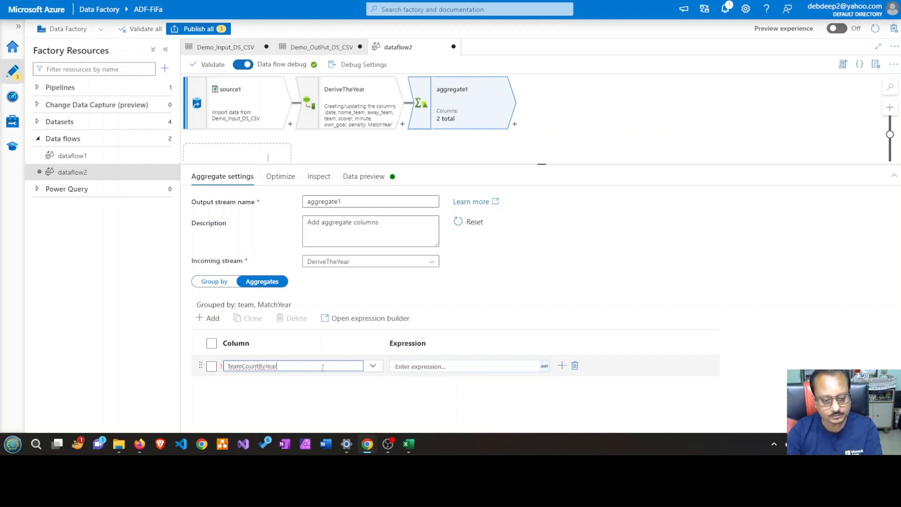
Open the expression builder for TeamCountByYear, search the expression values for "count" and insert the count function
left_click(465, 367)
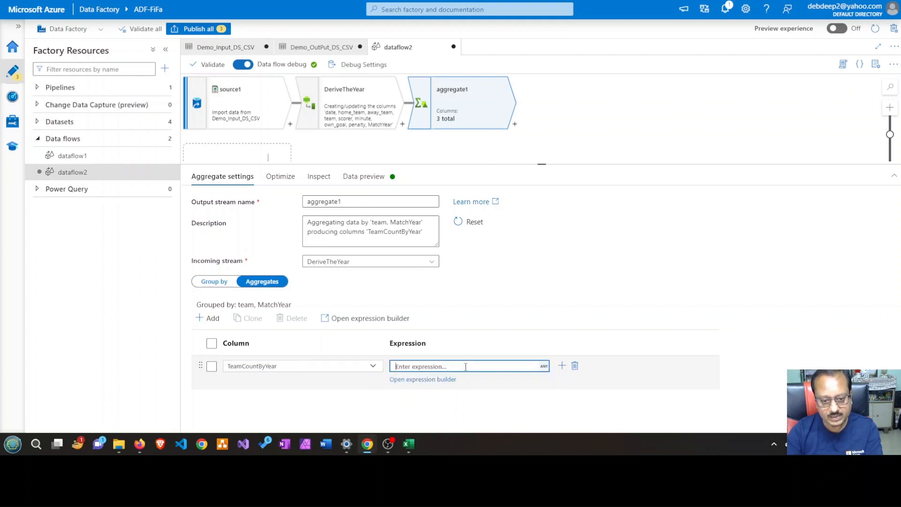
left_click(433, 380)
left_click(439, 367)
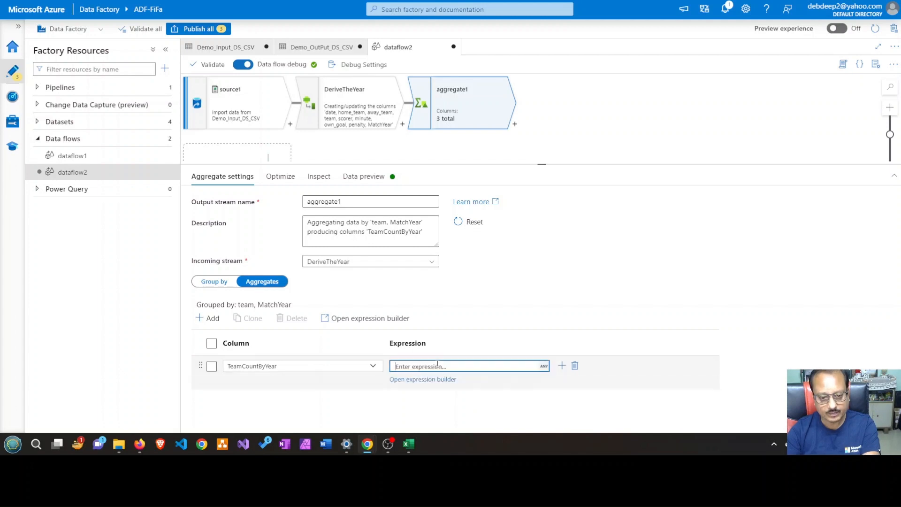
left_click(435, 381)
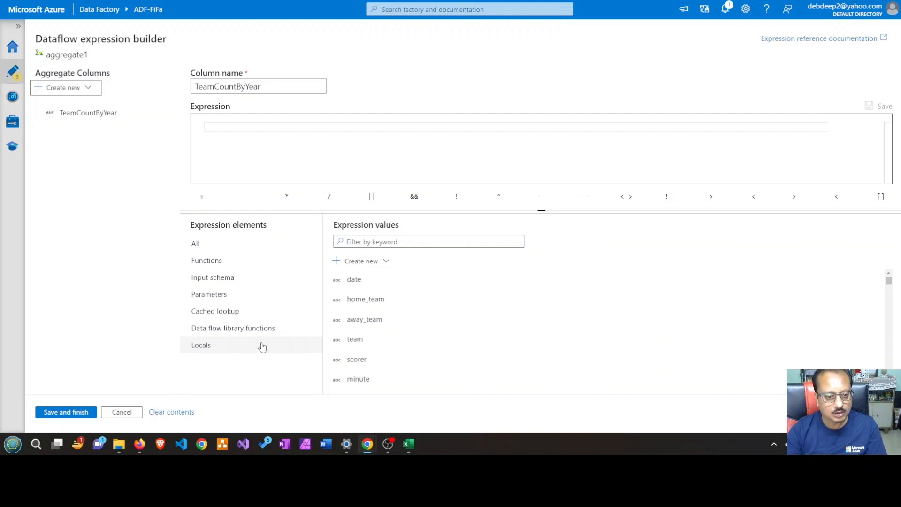
left_click(238, 262)
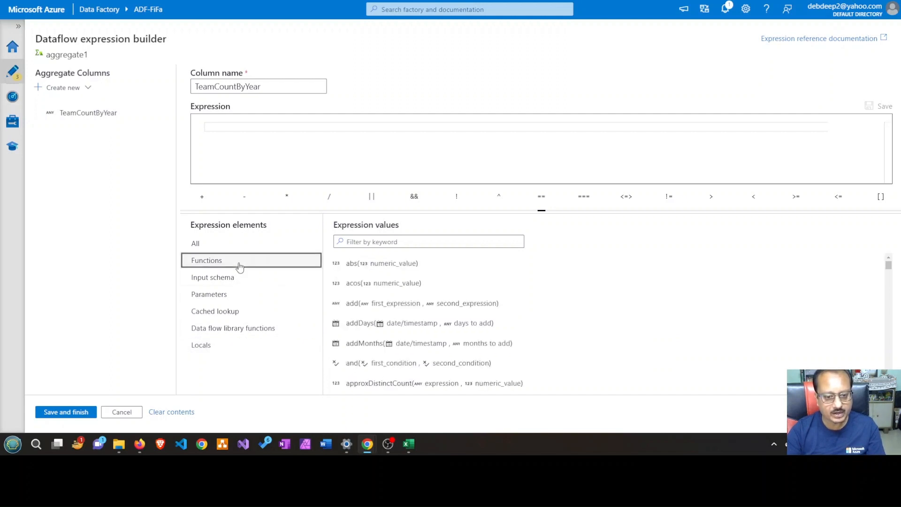
left_click(200, 243)
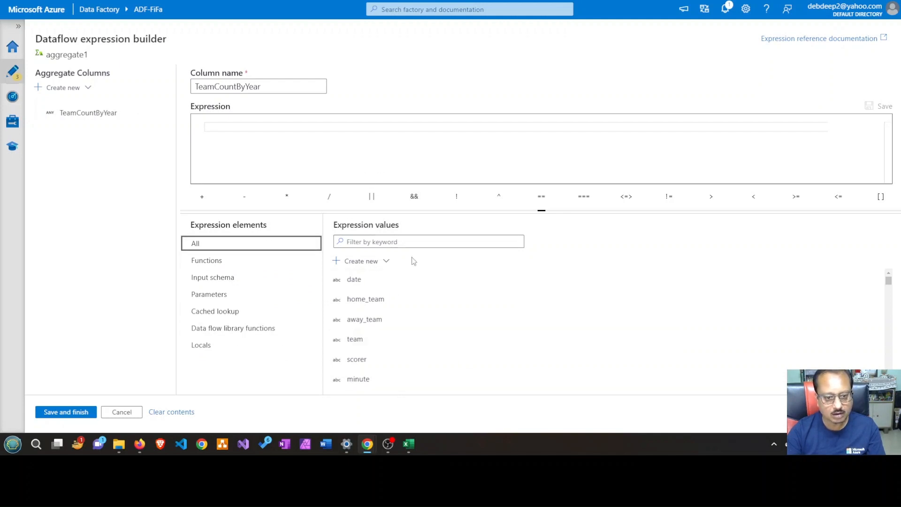
left_click(396, 242)
type("cou")
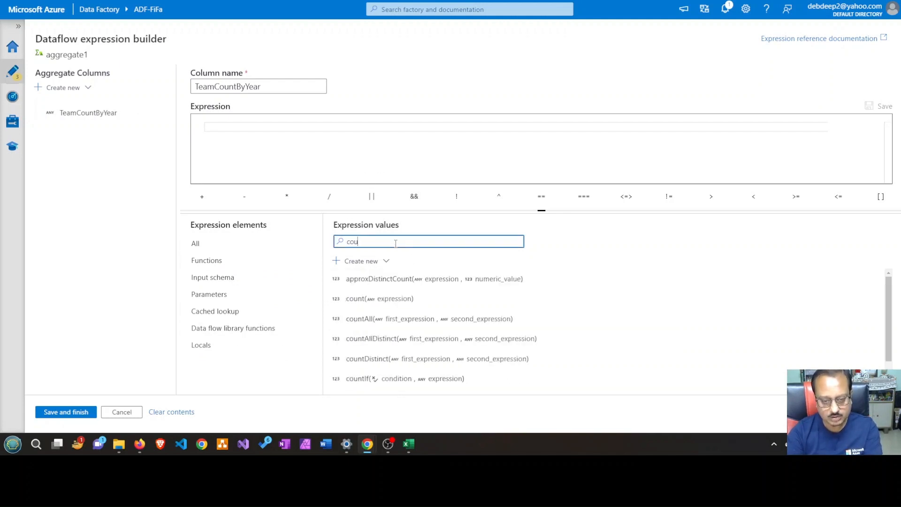
type("nt")
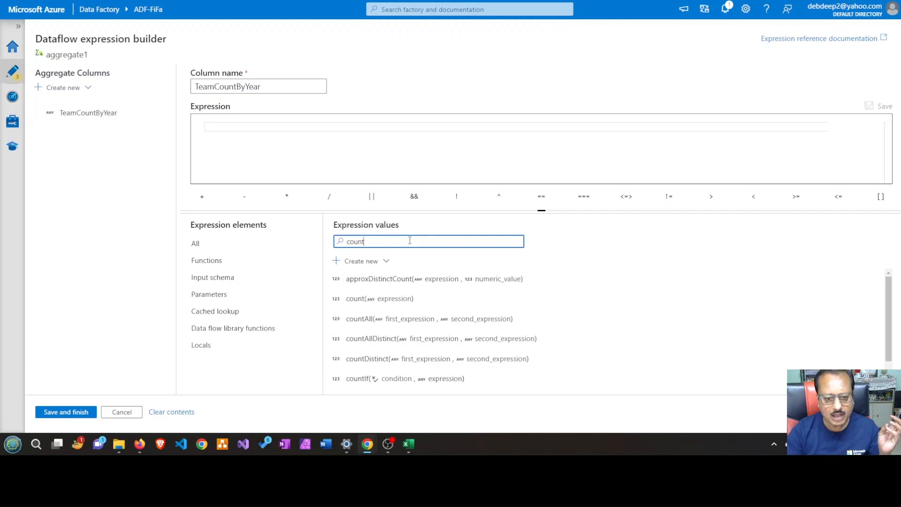
left_click(356, 299)
type("te")
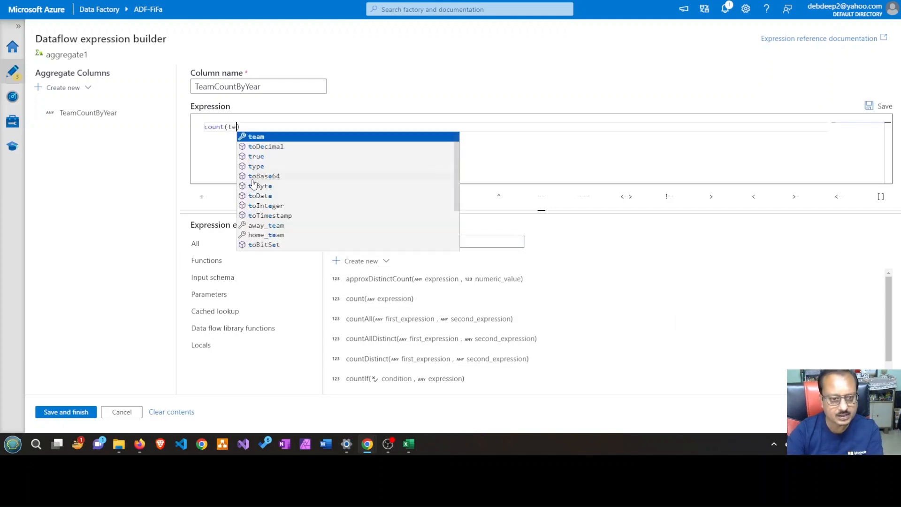
key("BackSpace")
key("BackSpace")
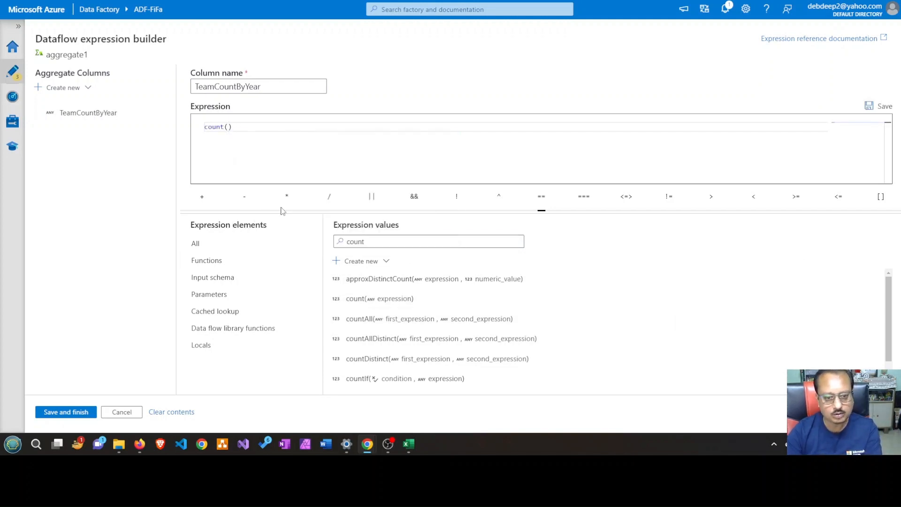
Insert the team column from the input schema as the argument, making the expression count(team), and save it
left_click(339, 240)
key("ctrl+a")
key("BackSpace")
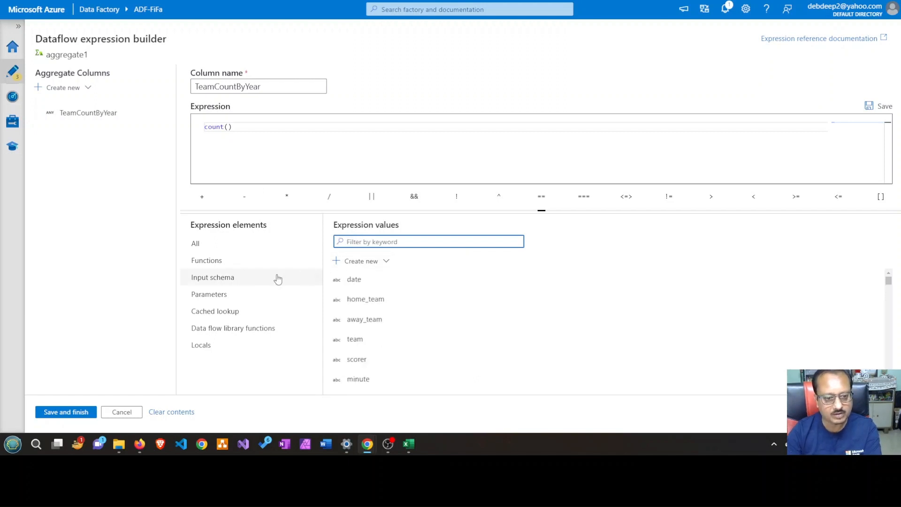
left_click(241, 277)
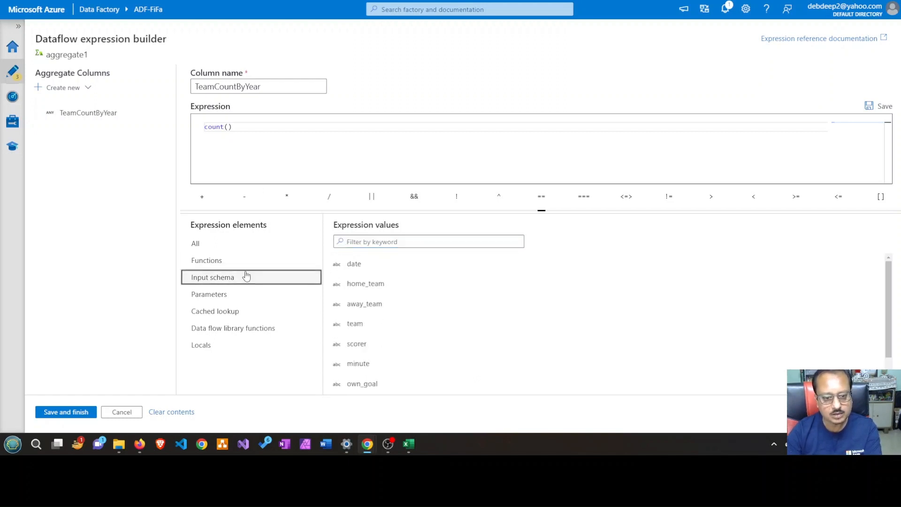
left_click(230, 126)
scroll(475, 275, "down", 2)
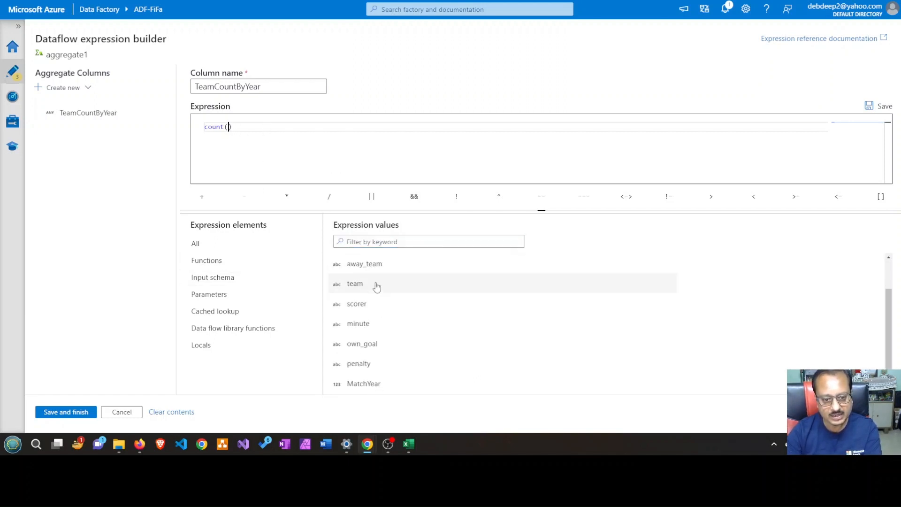
left_click(376, 285)
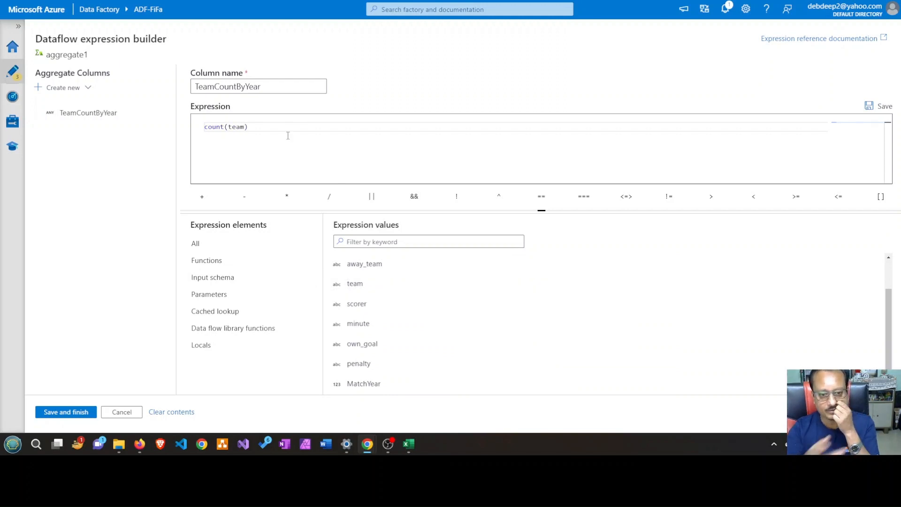
left_click(78, 412)
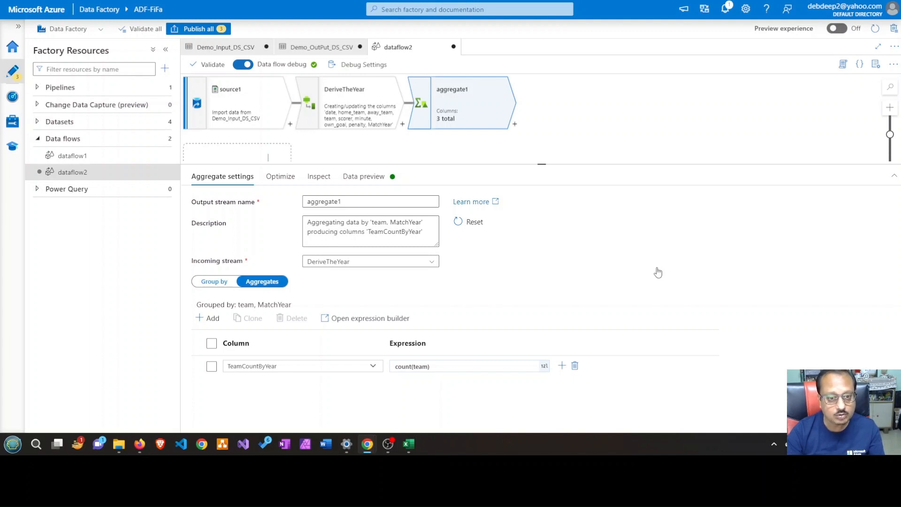
Load a refreshed data preview of the aggregate1 output
left_click(375, 183)
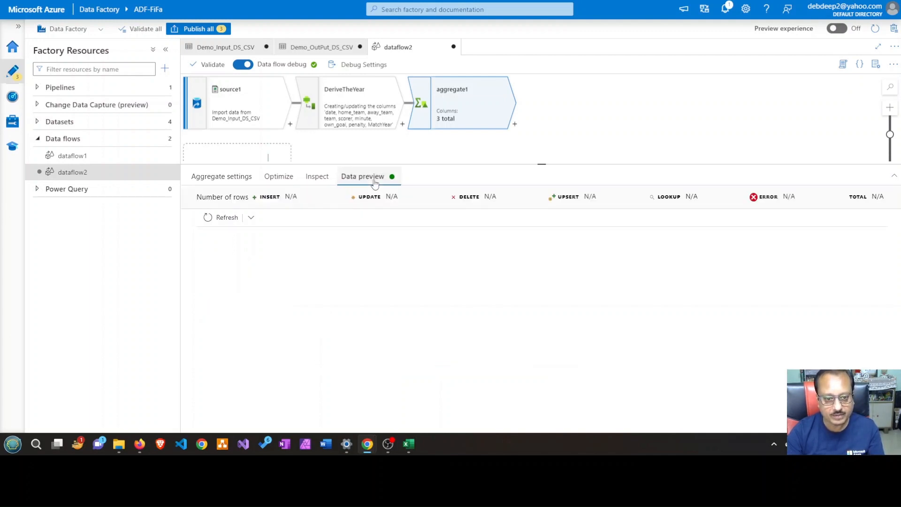
left_click(210, 219)
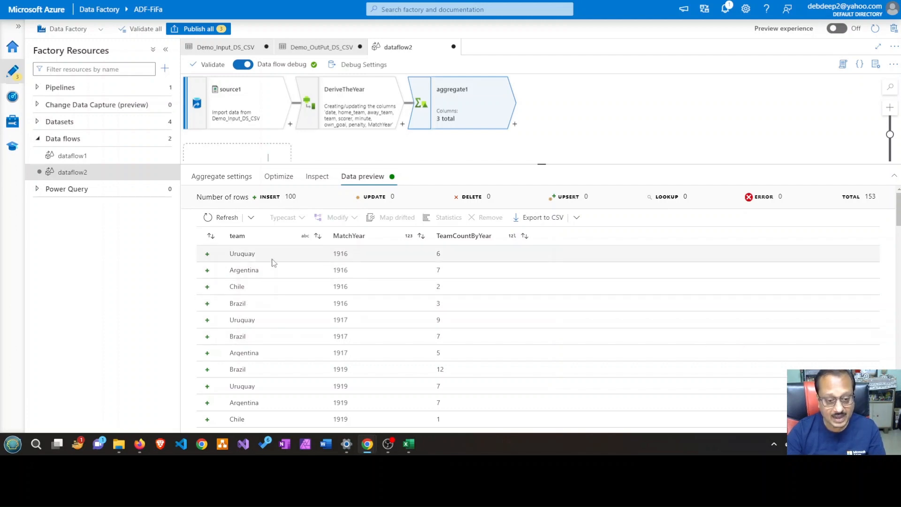
Sort the aggregate1 data preview by team and examine the team counts for each match year
scroll(282, 305, "down", 3)
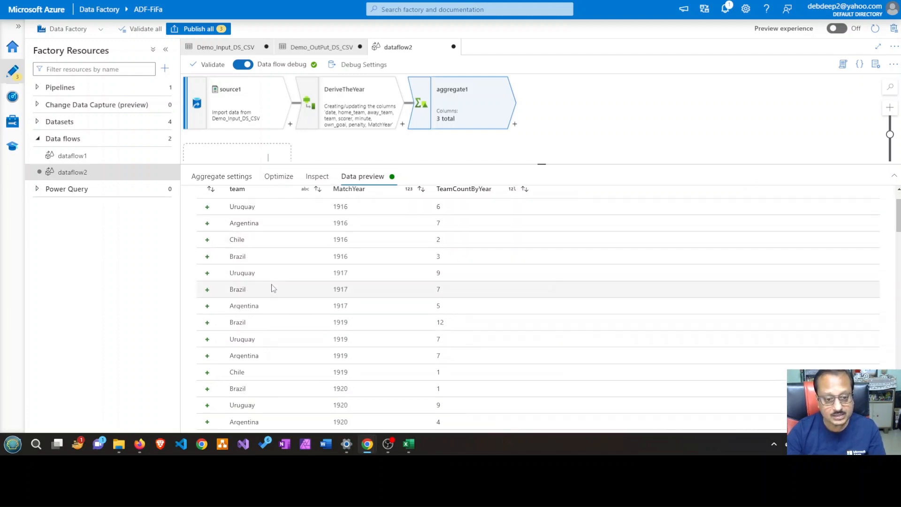
scroll(272, 287, "up", 3)
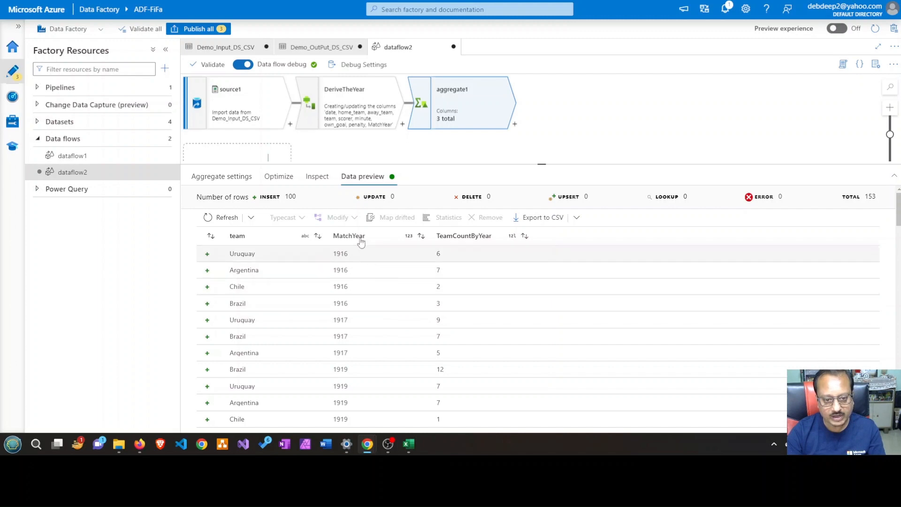
scroll(354, 328, "down", 4)
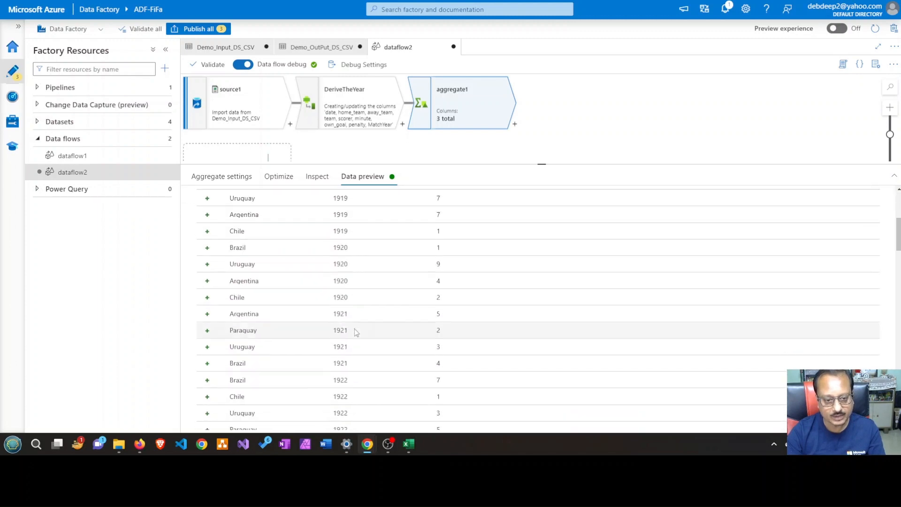
scroll(354, 328, "up", 4)
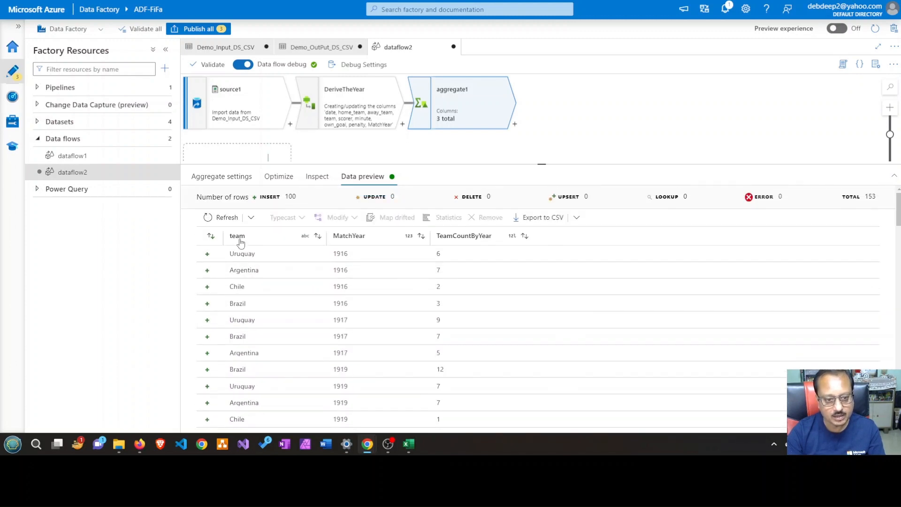
left_click(271, 239)
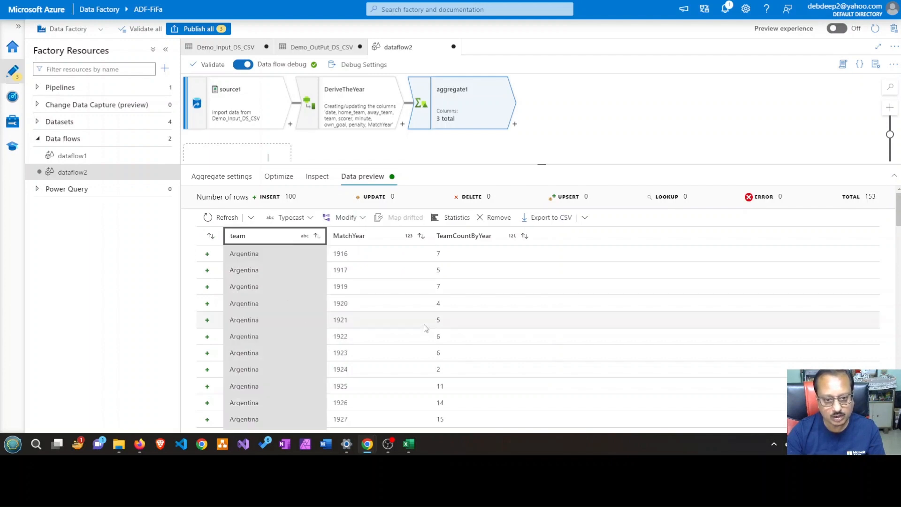
left_click(263, 255)
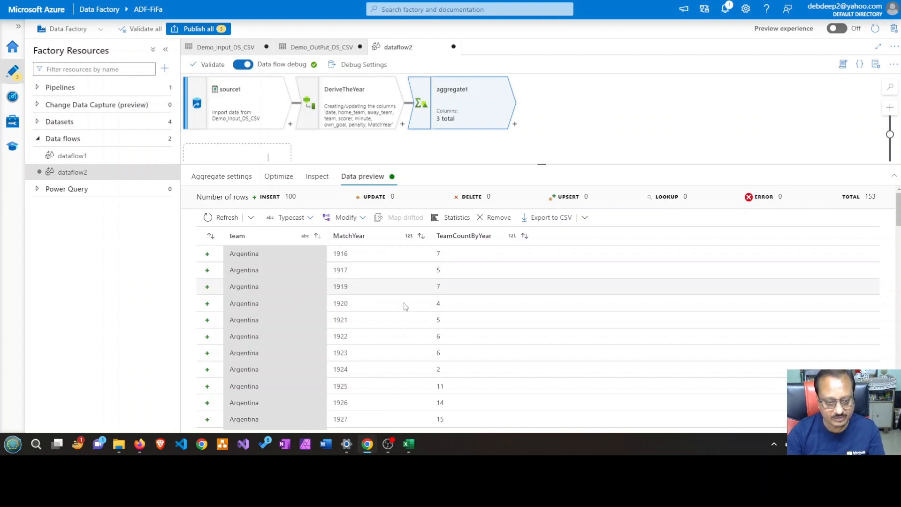
scroll(225, 335, "down", 5)
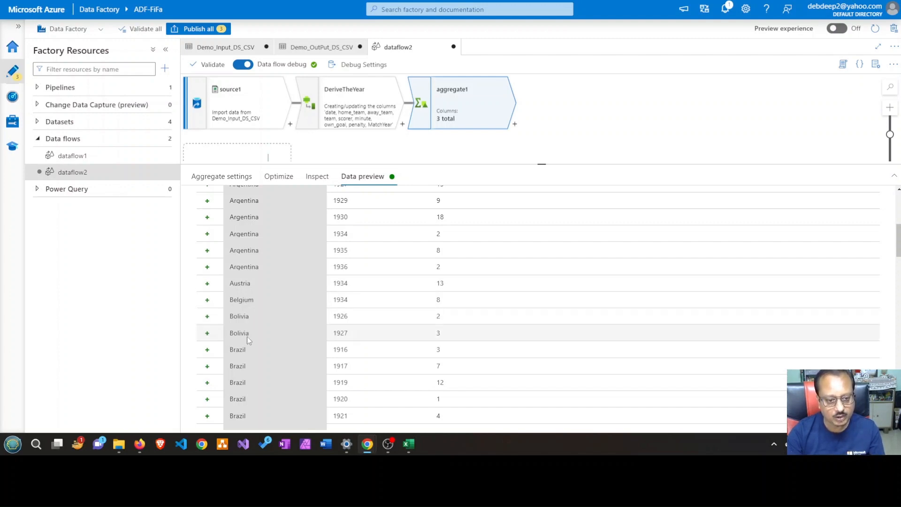
scroll(246, 337, "down", 3)
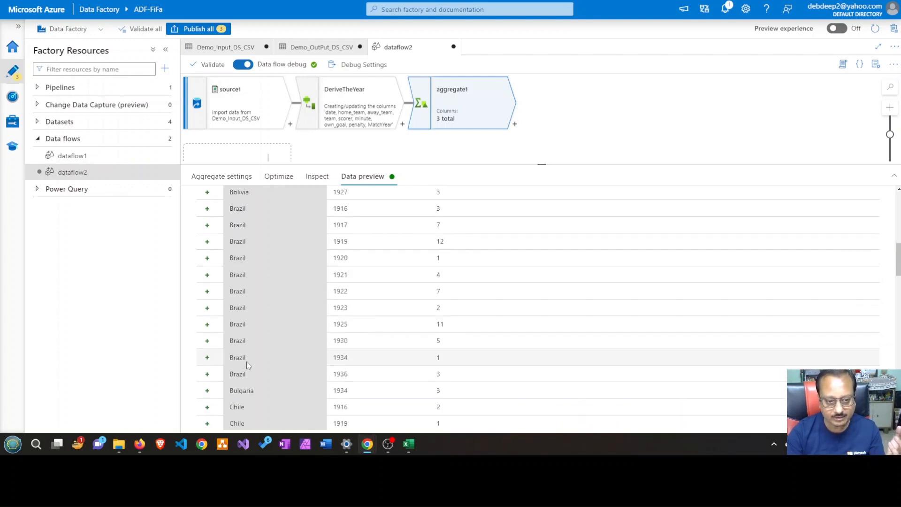
scroll(246, 361, "down", 1)
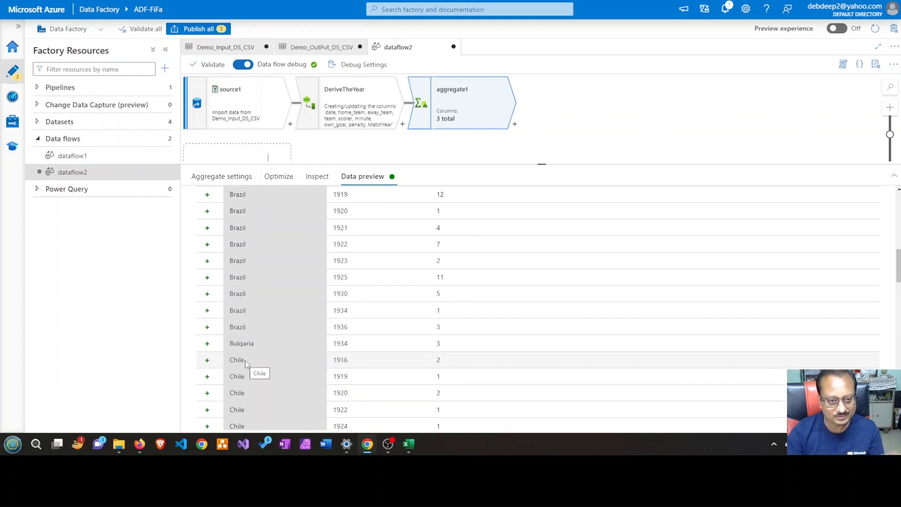
scroll(245, 362, "up", 8)
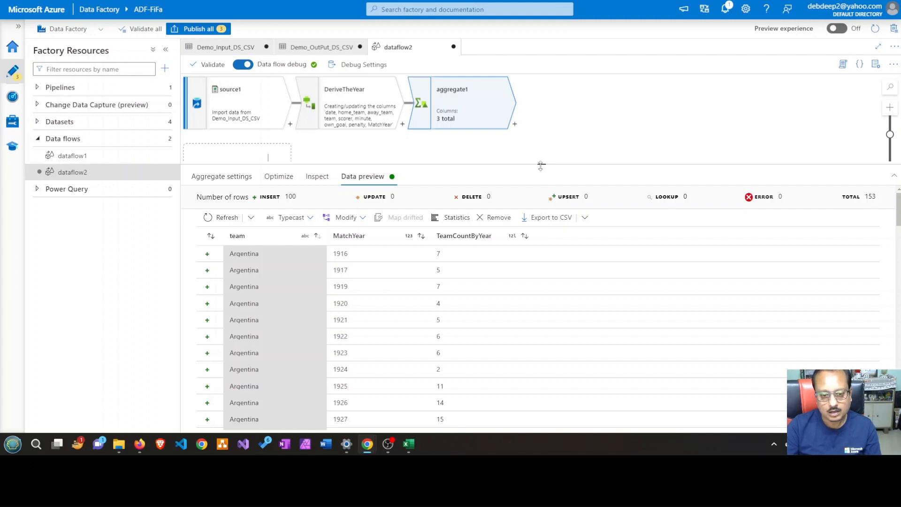
left_click_drag(540, 166, 541, 195)
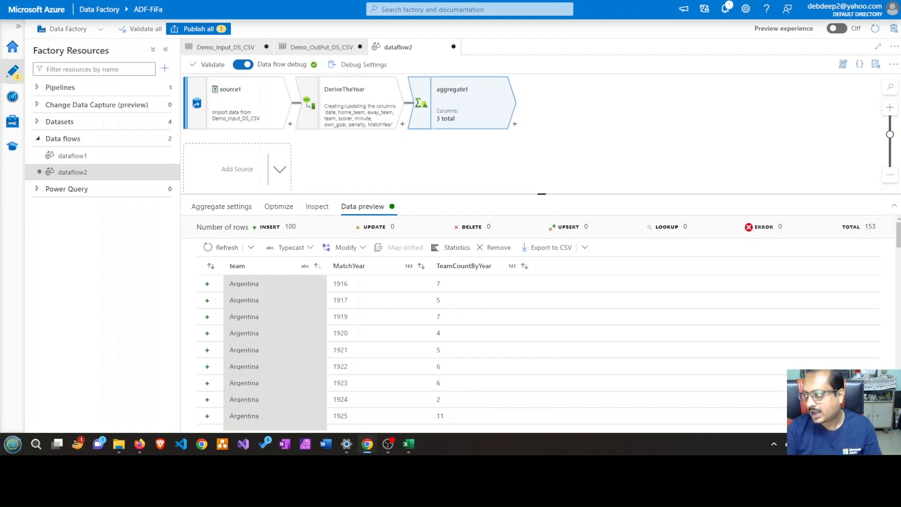
Switch to Excel, fill the Aggregate cell in the ETL checklist with green, and return to Azure Data Factory
left_click(406, 448)
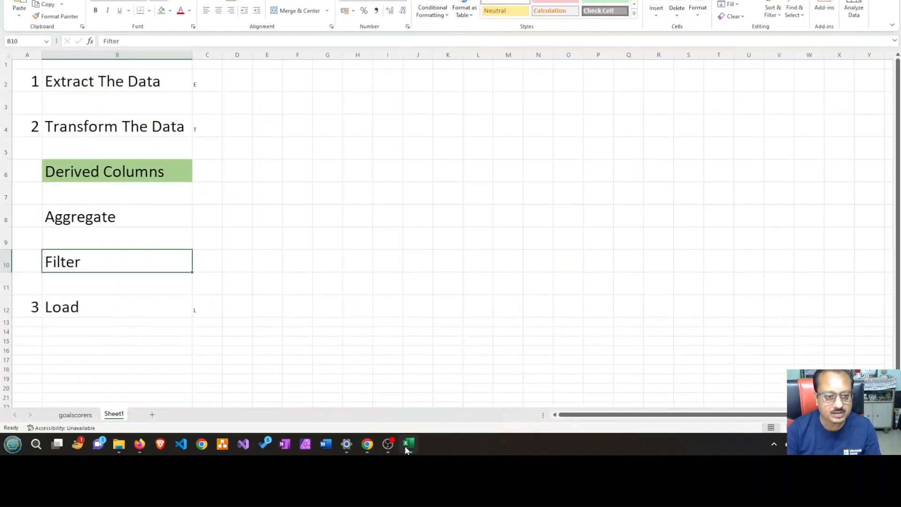
left_click(148, 222)
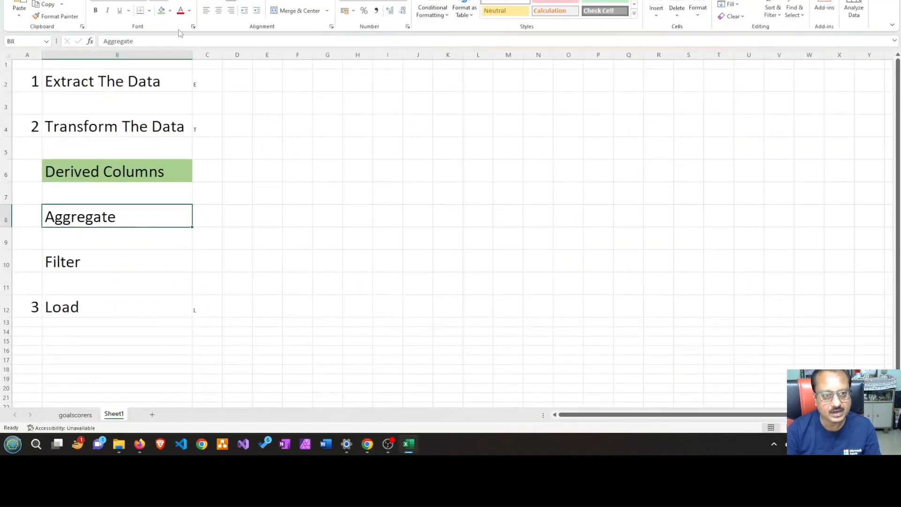
left_click(162, 10)
left_click(94, 265)
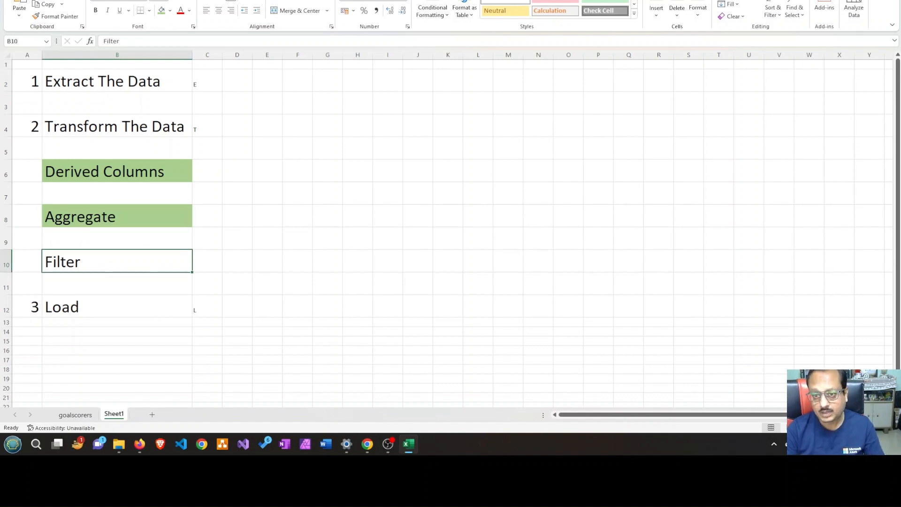
left_click(836, 0)
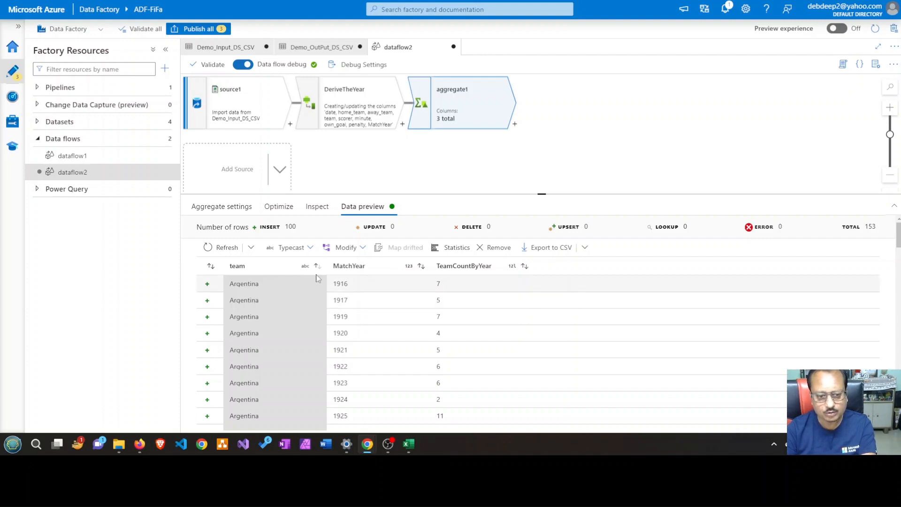
Switch to Excel and add column filters to the entire data range of the goalscorers sheet
left_click(407, 445)
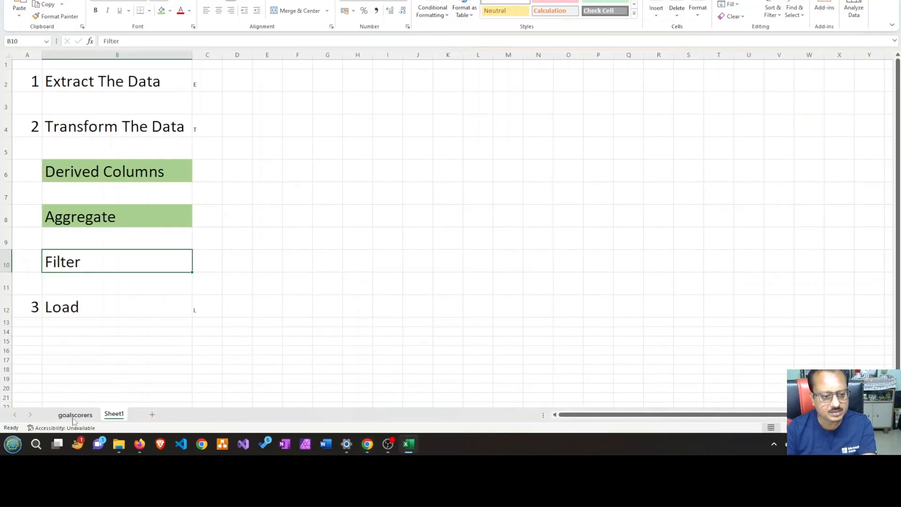
left_click(75, 415)
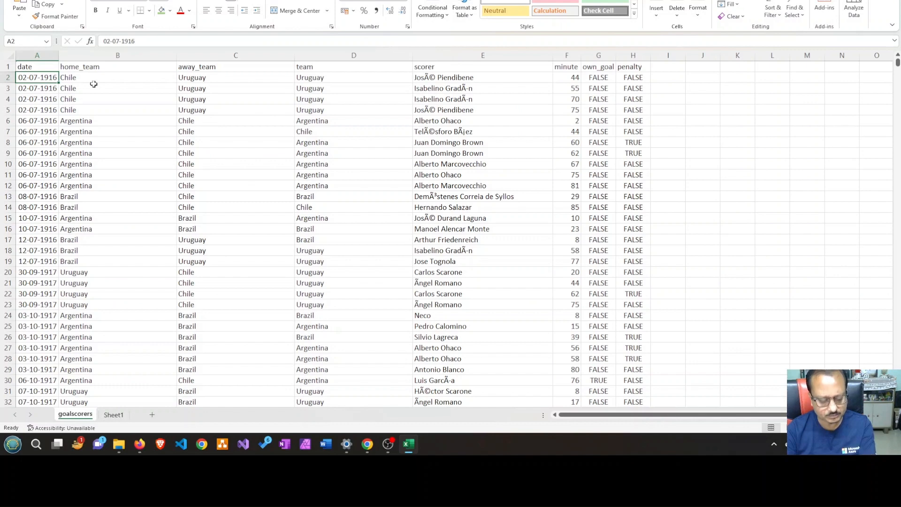
key("ctrl+a")
left_click(192, 0)
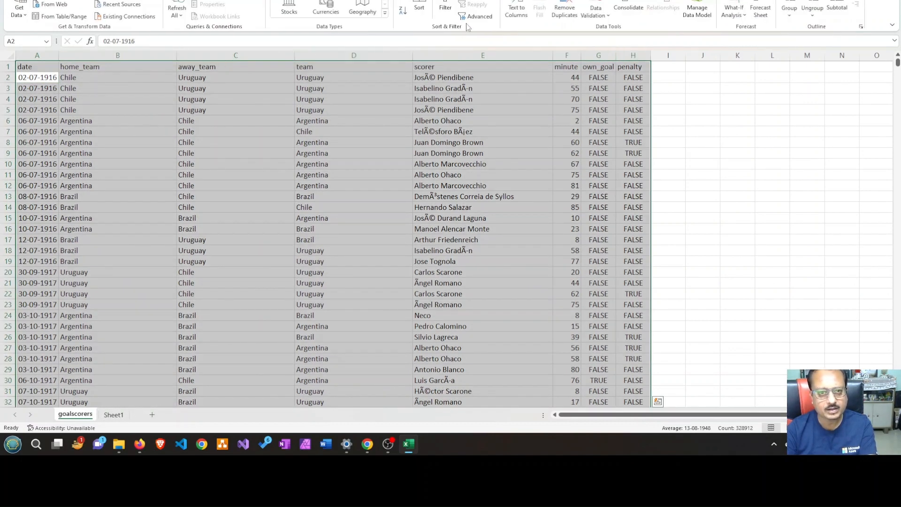
left_click(445, 9)
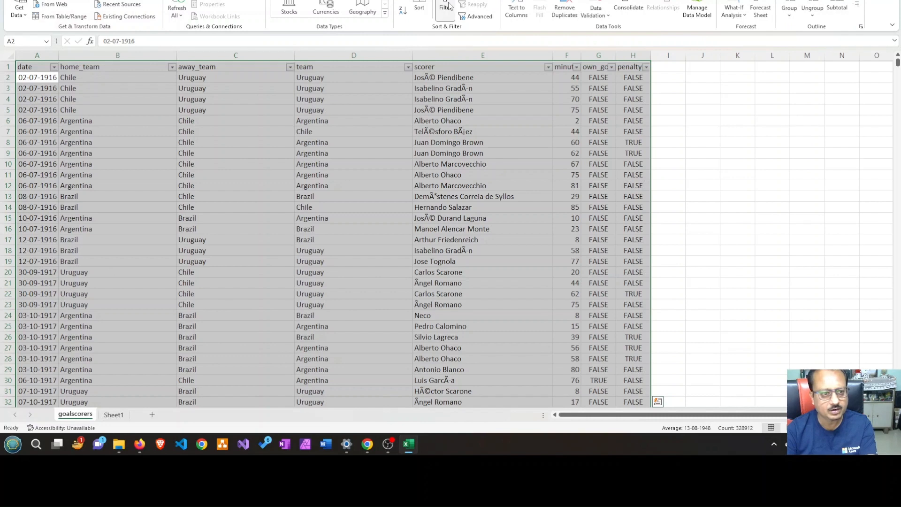
Look through the home_team filter values to the end of the list, cancel the filter, and return to Azure Data Factory
left_click(172, 68)
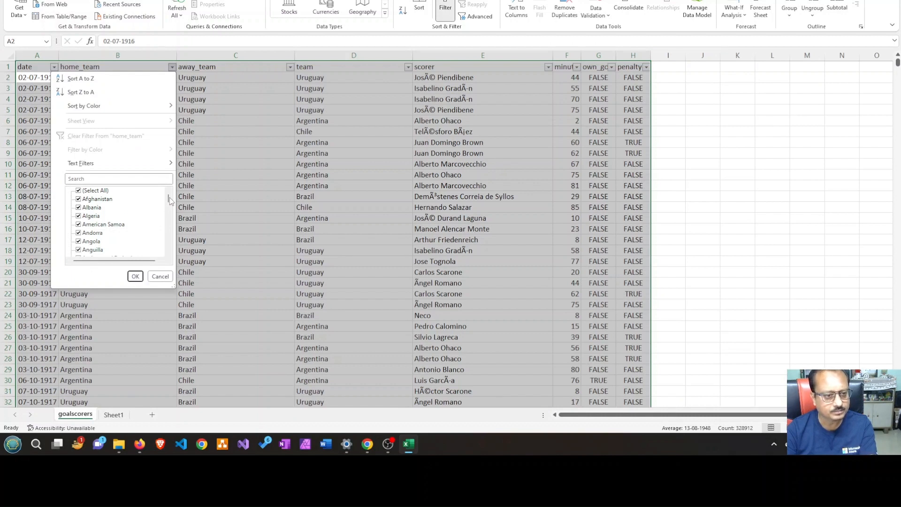
left_click_drag(170, 201, 167, 253)
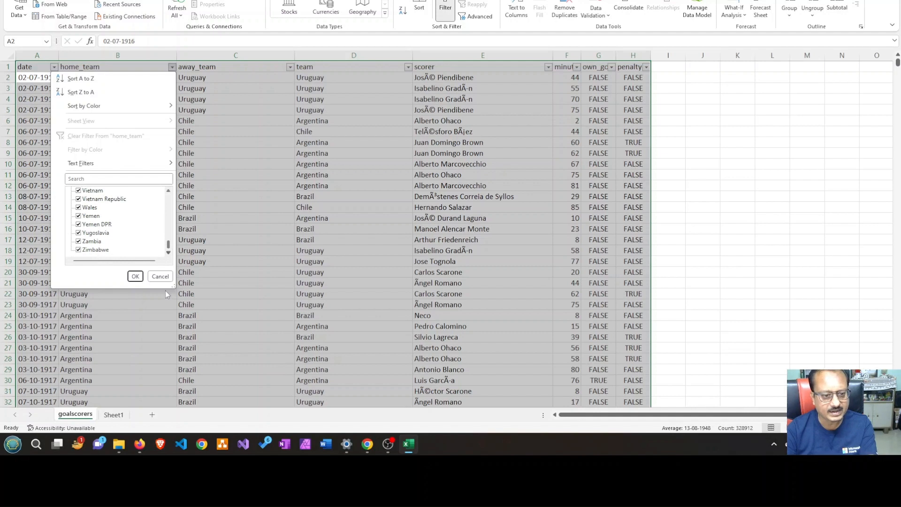
left_click(160, 277)
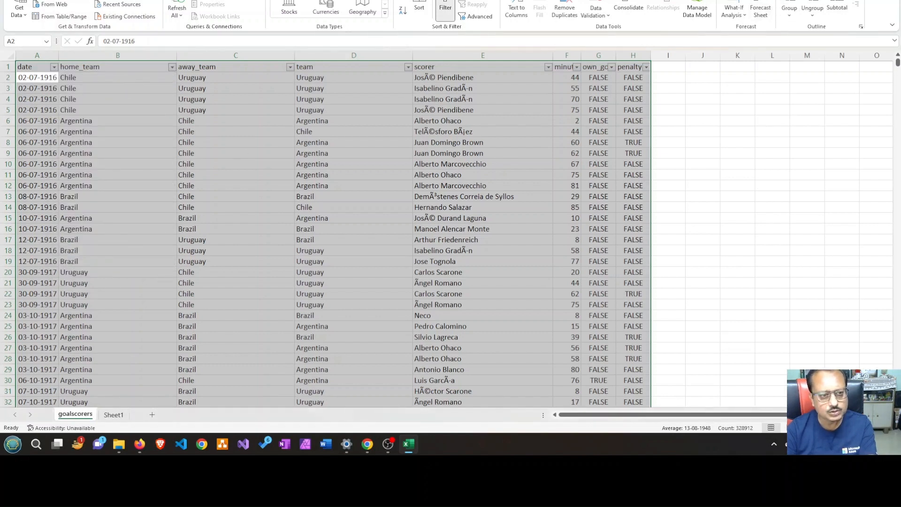
key("alt+Tab")
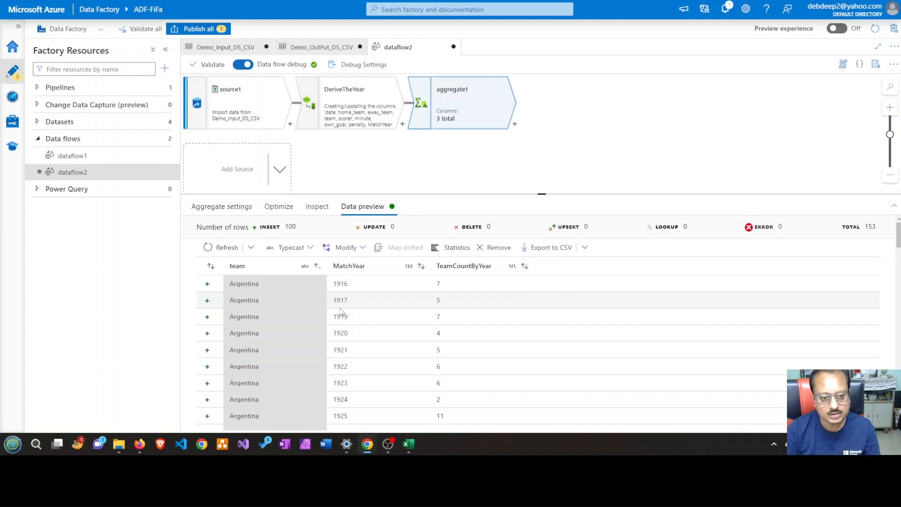
View the source1 data preview, then load a refreshed data preview of the DeriveTheYear output
left_click(265, 94)
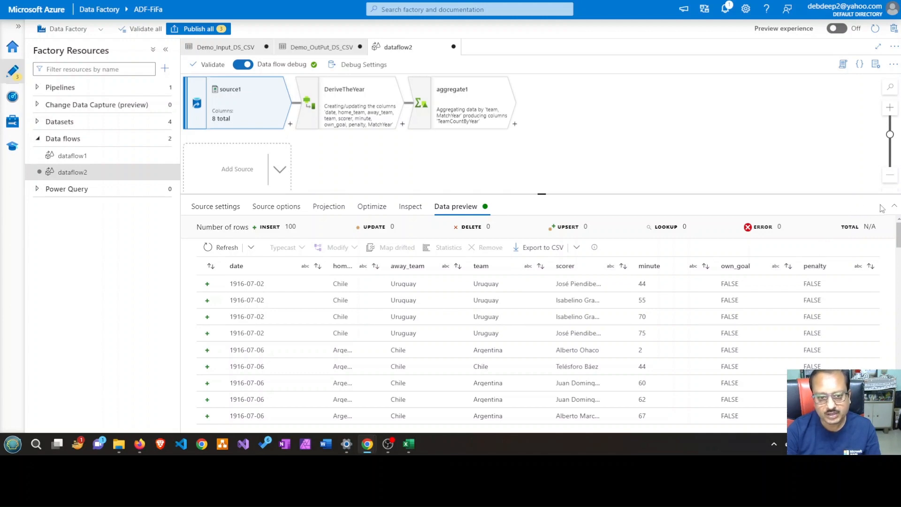
left_click(379, 91)
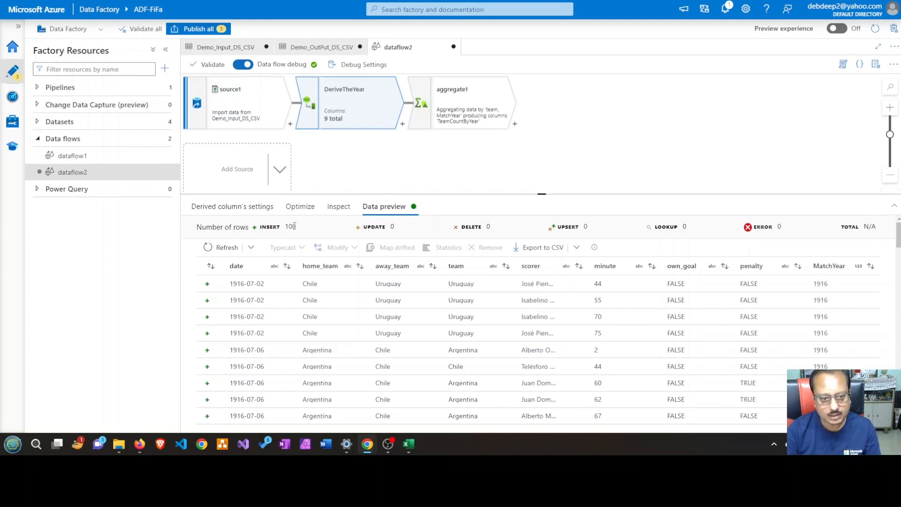
left_click(227, 247)
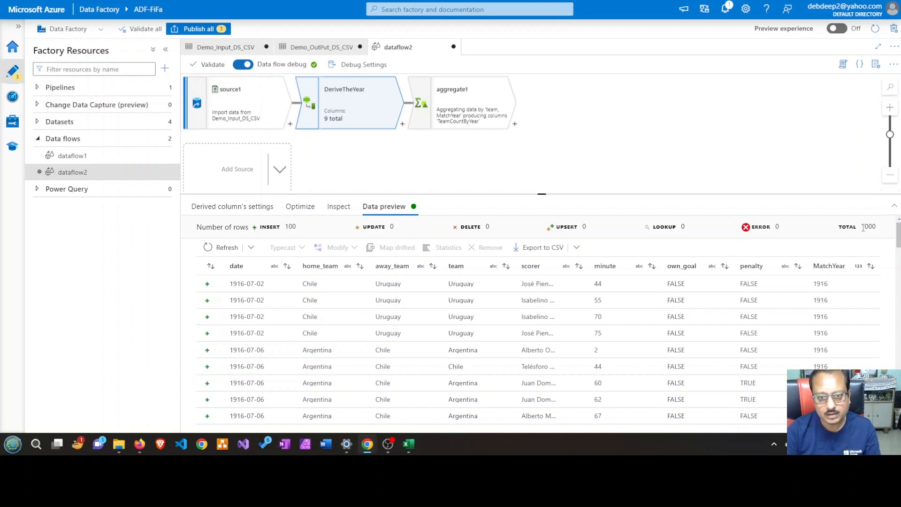
Add a Filter transformation after aggregate1 in the data flow
left_click(479, 98)
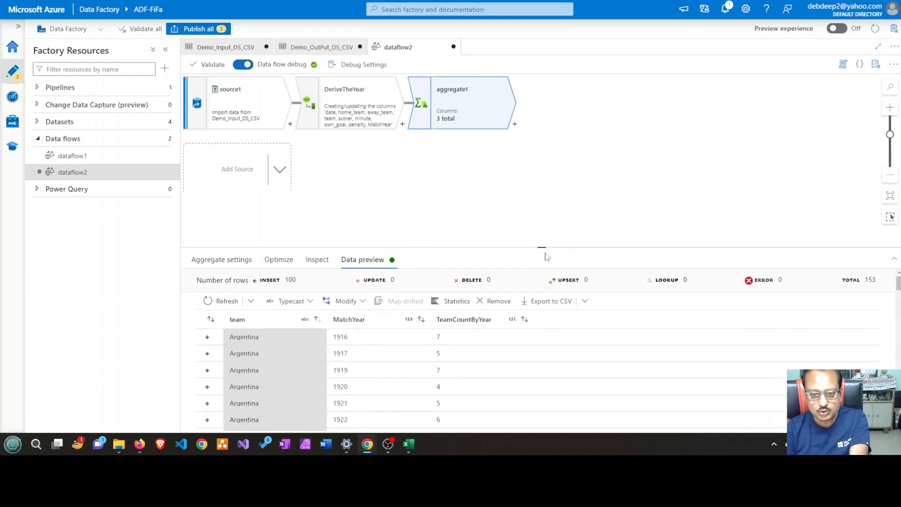
left_click_drag(542, 194, 544, 263)
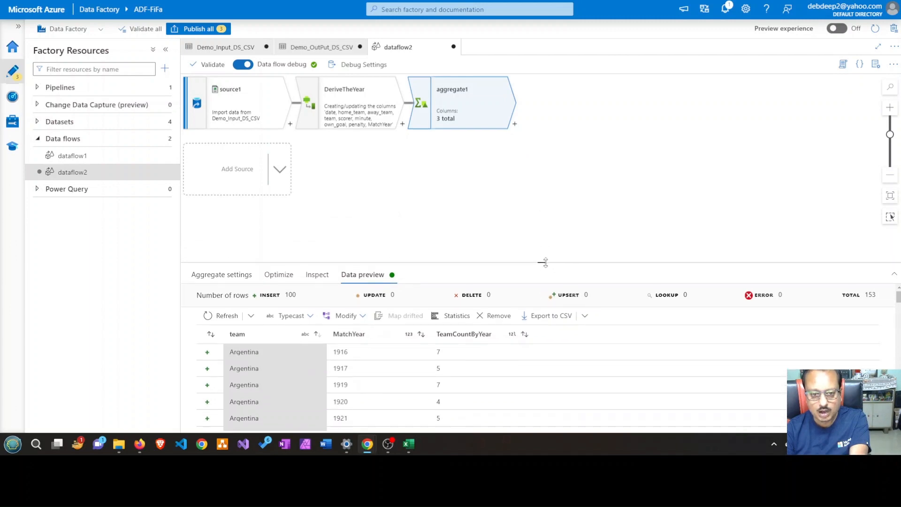
left_click(515, 124)
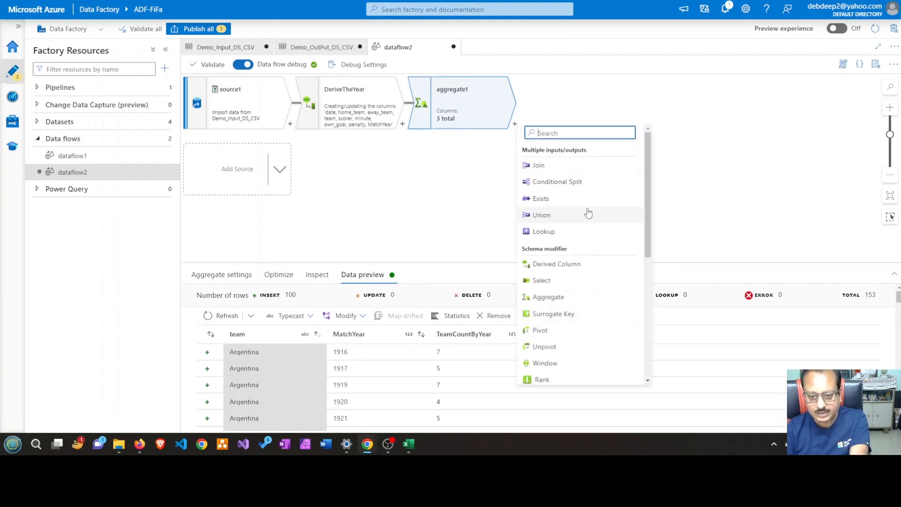
scroll(589, 213, "down", 4)
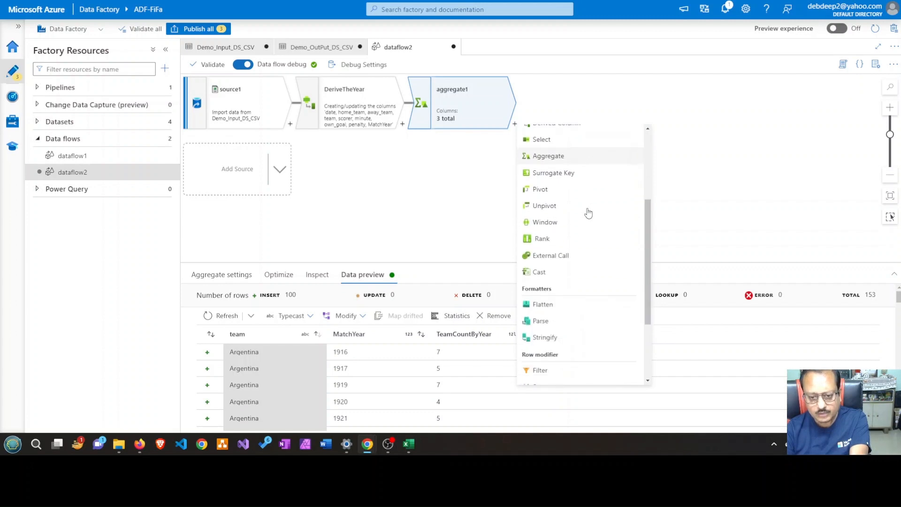
scroll(589, 214, "down", 3)
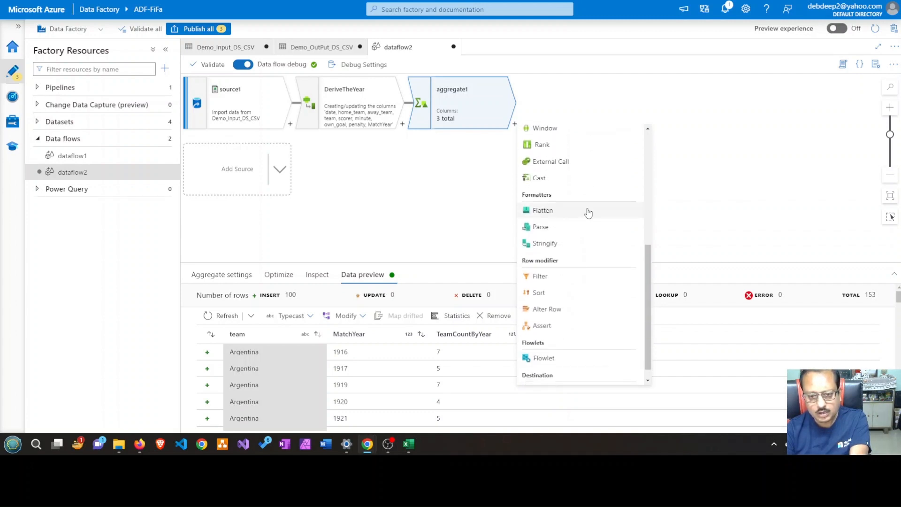
left_click(565, 280)
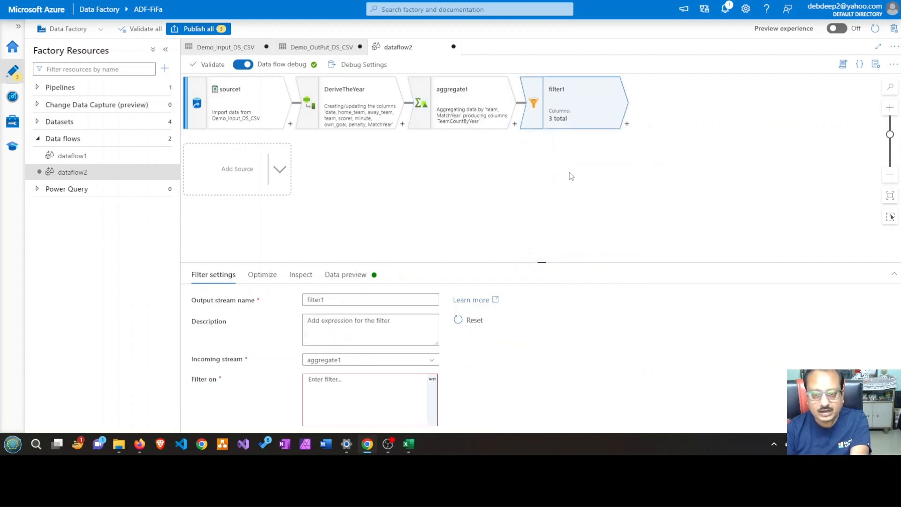
Rename the filter transformation's output stream as FilterByCountry and enlarge the settings area
left_click_drag(330, 302, 296, 303)
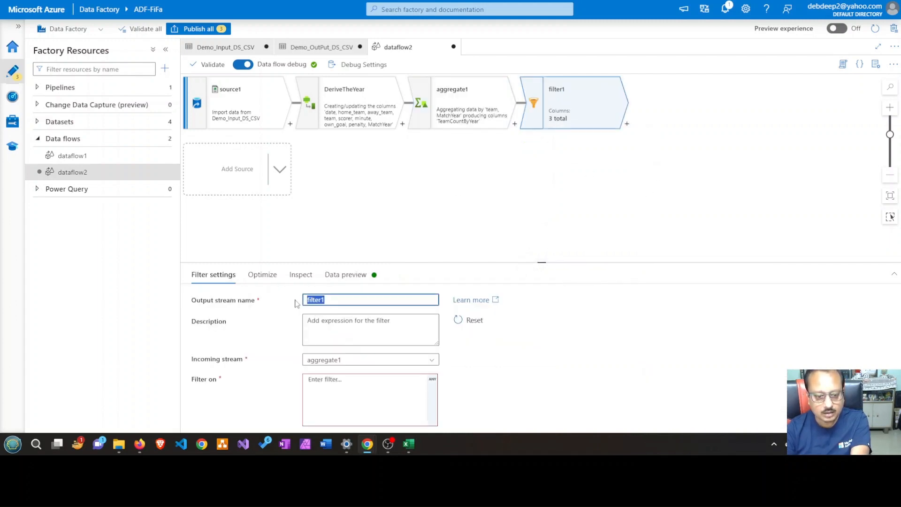
type("Fi")
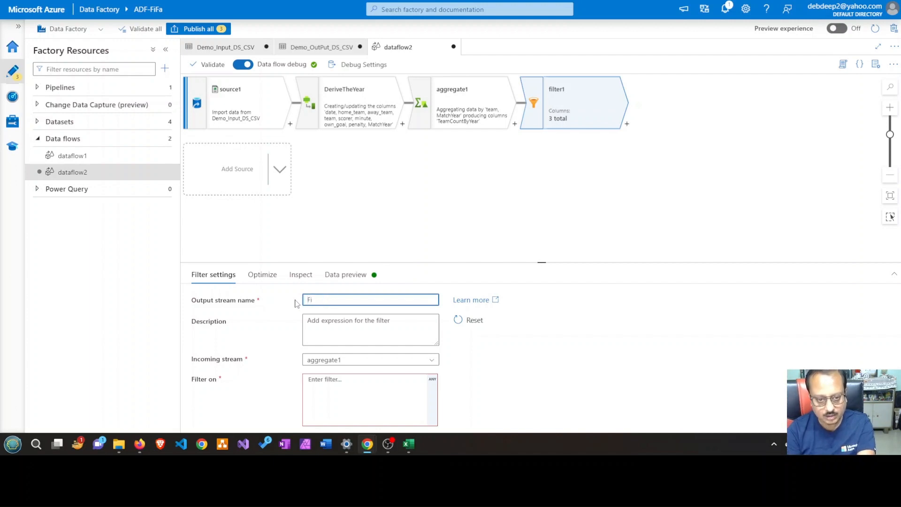
type("lterB")
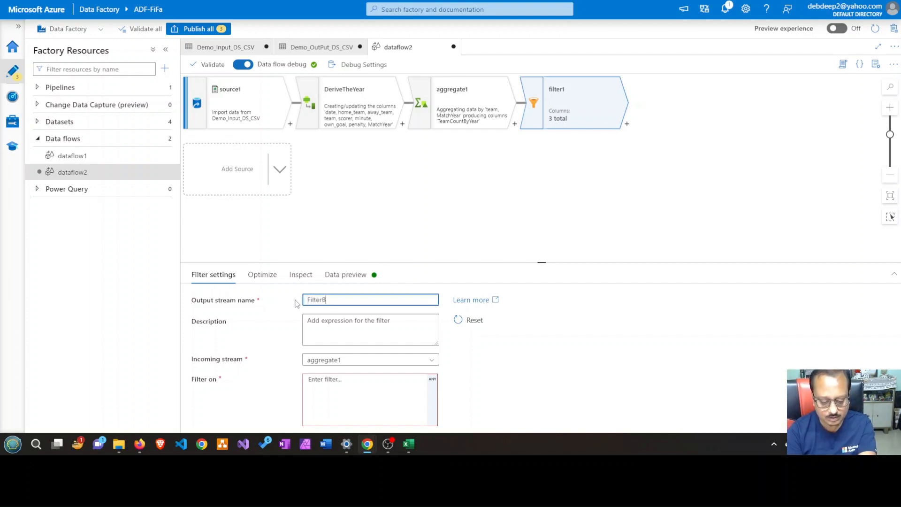
type("yCountry")
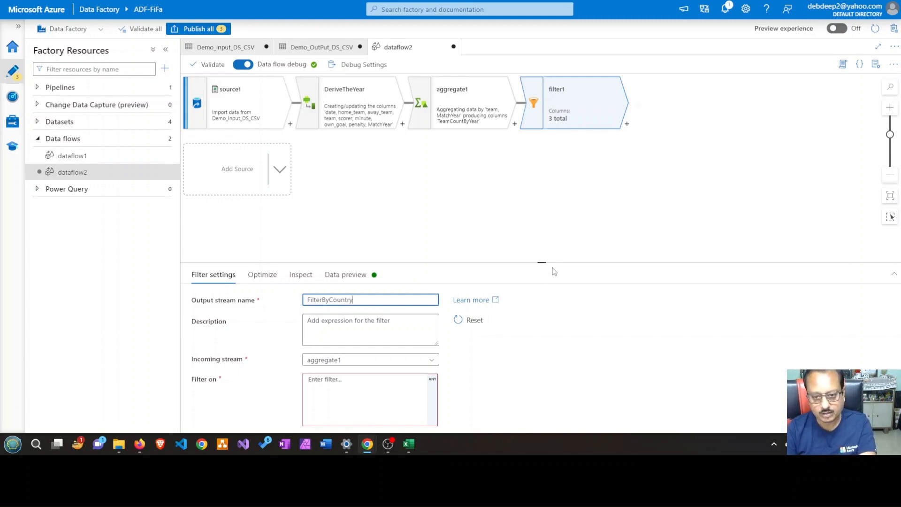
left_click_drag(553, 262, 553, 217)
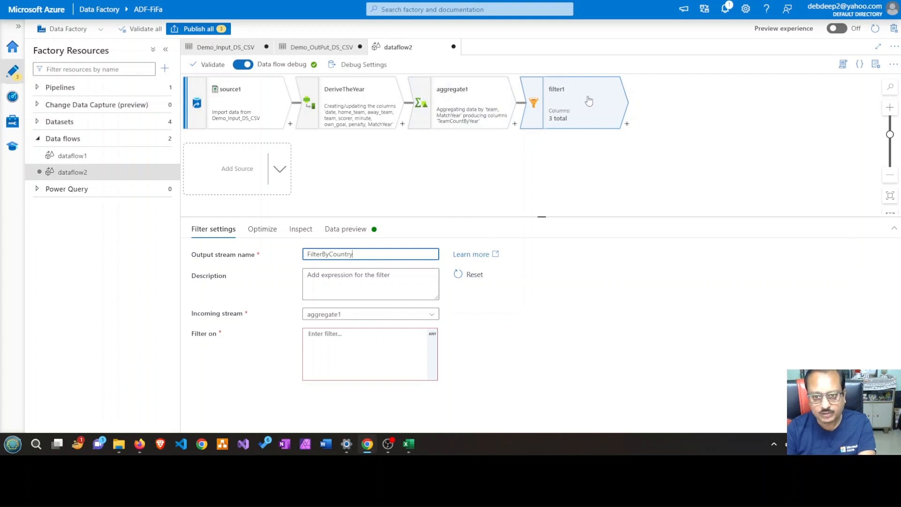
left_click(645, 147)
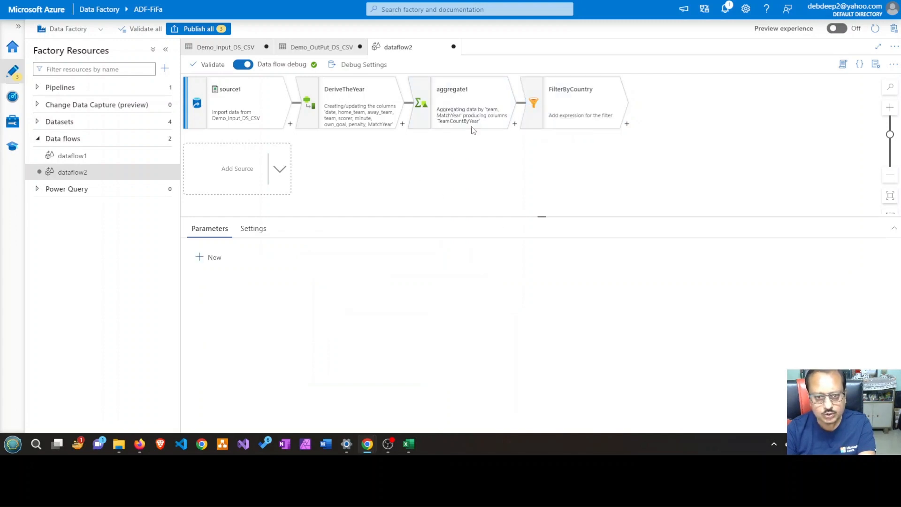
Compare the aggregate1 data preview with the FilterByCountry settings, and load a refreshed preview of aggregate1
left_click(449, 96)
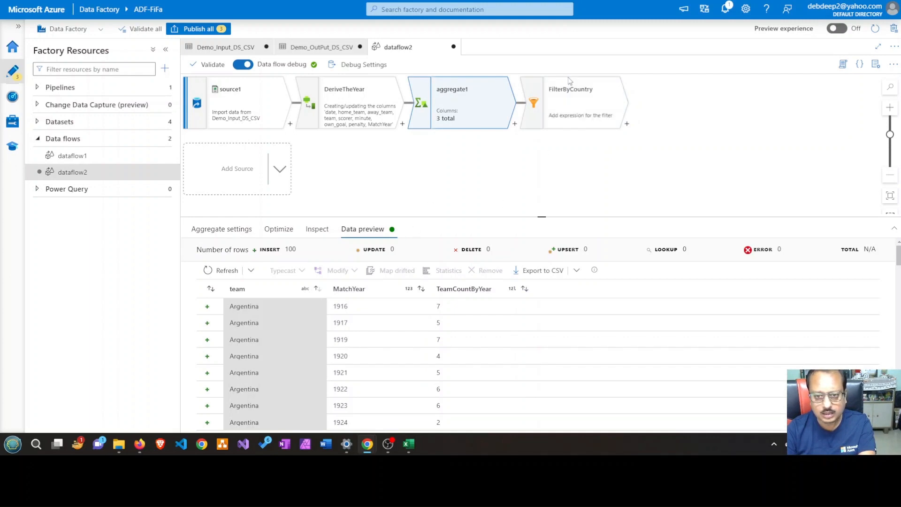
left_click(569, 91)
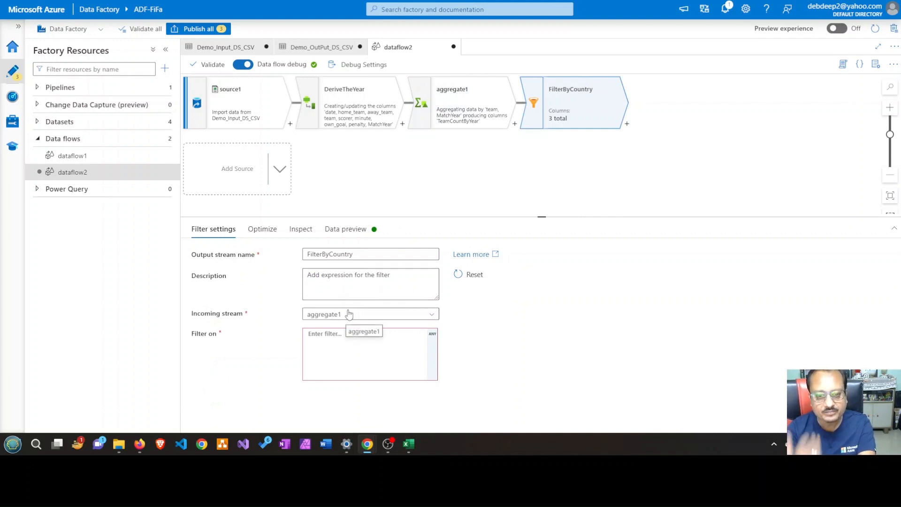
left_click(487, 113)
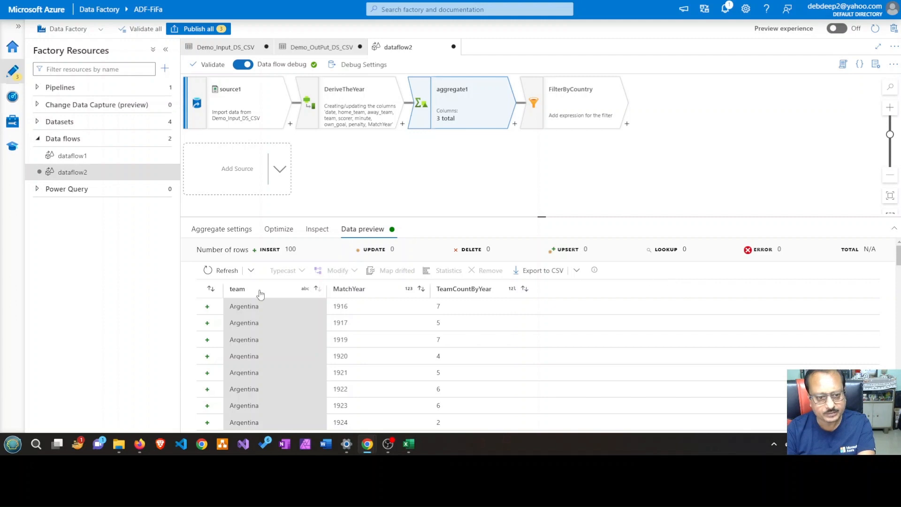
left_click(204, 270)
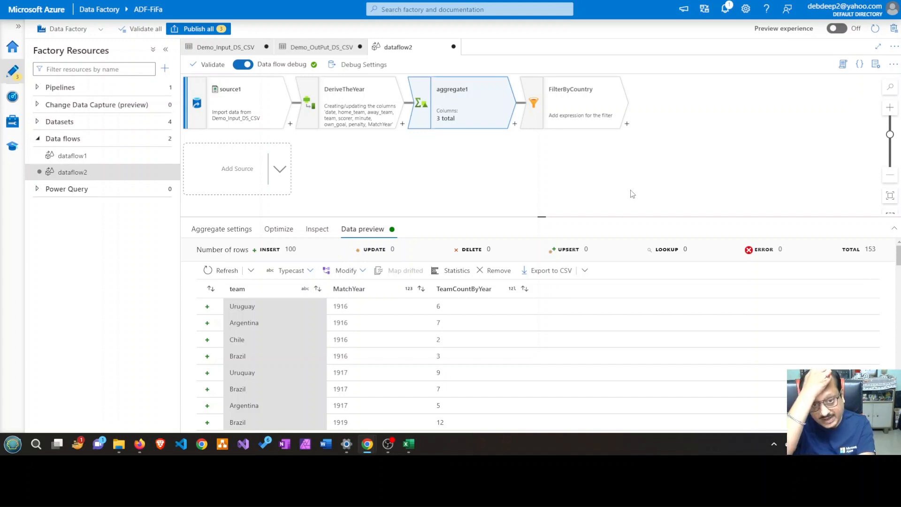
left_click(590, 114)
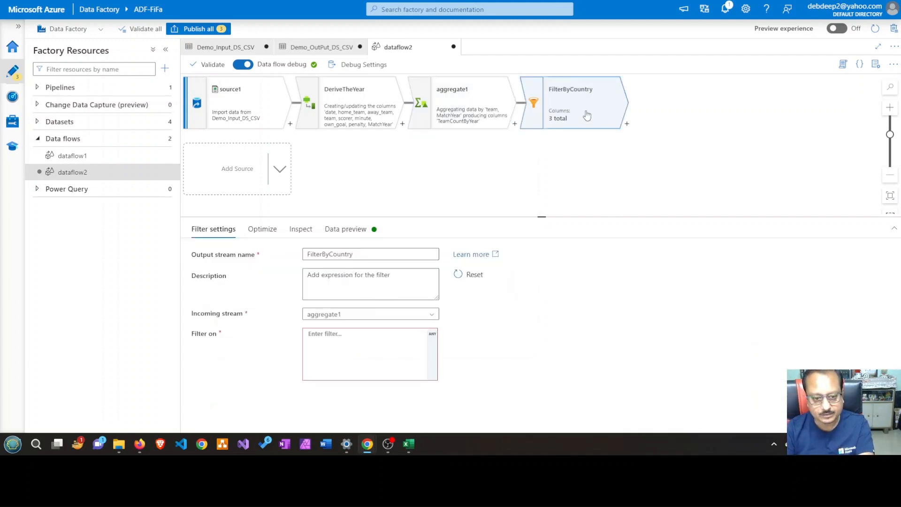
left_click(345, 336)
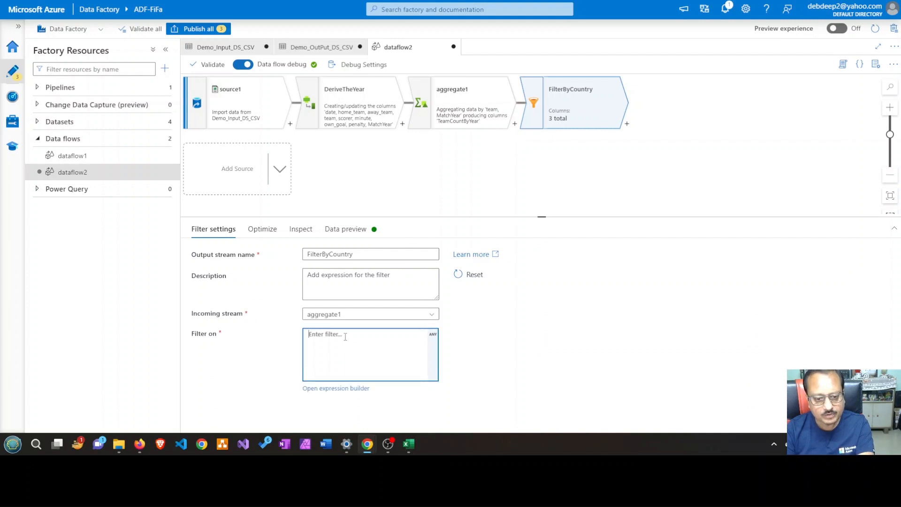
left_click(338, 388)
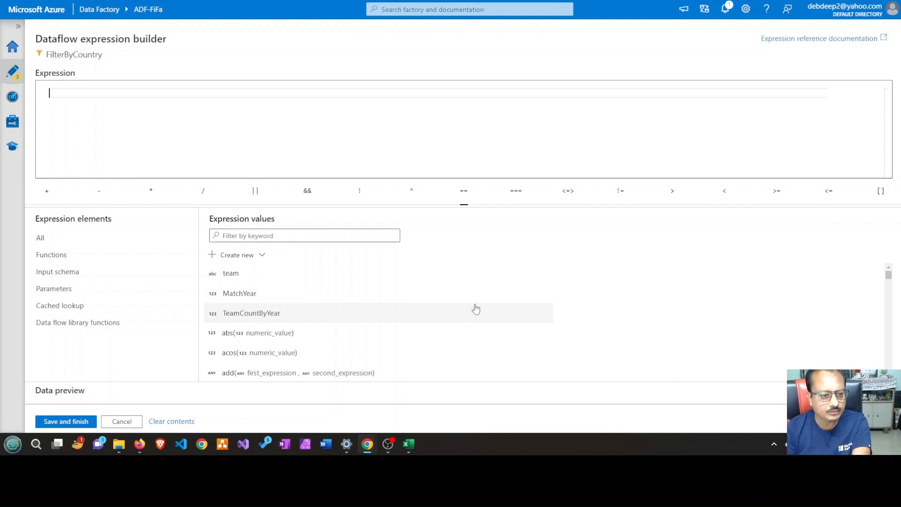
left_click(114, 428)
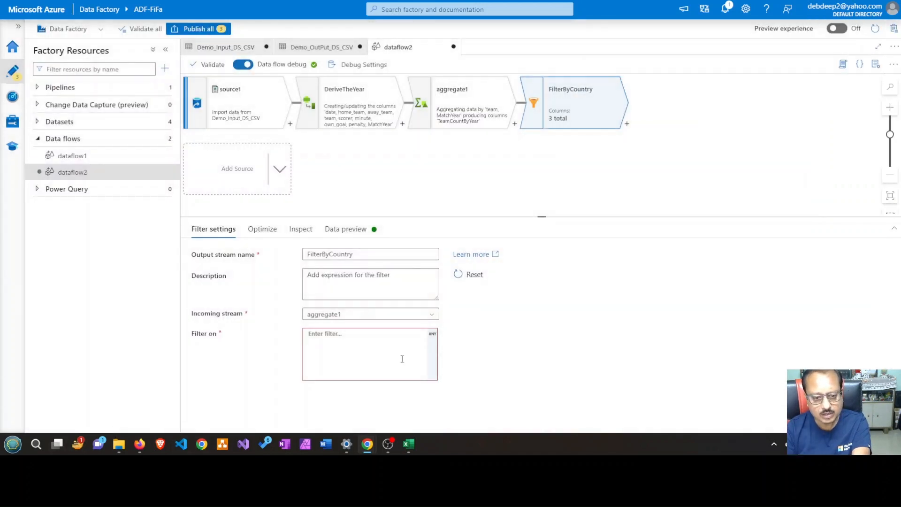
left_click(330, 341)
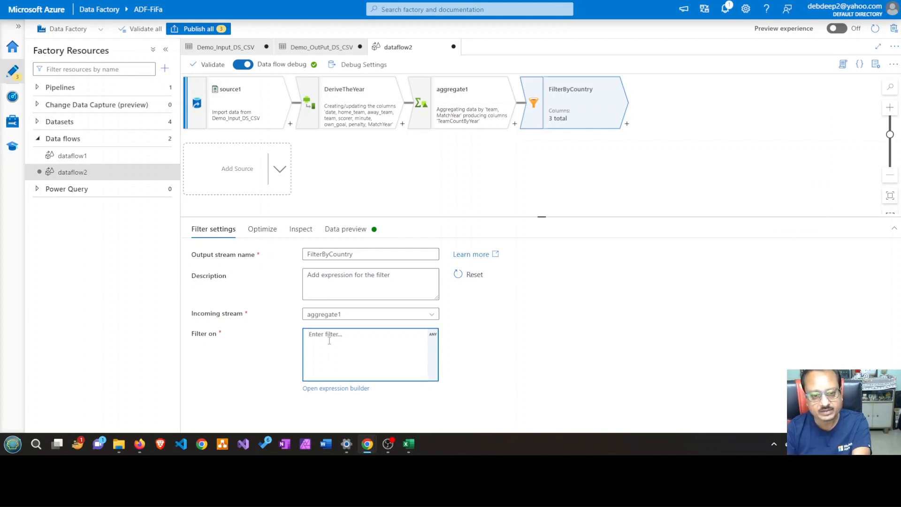
left_click(581, 100)
left_click(482, 94)
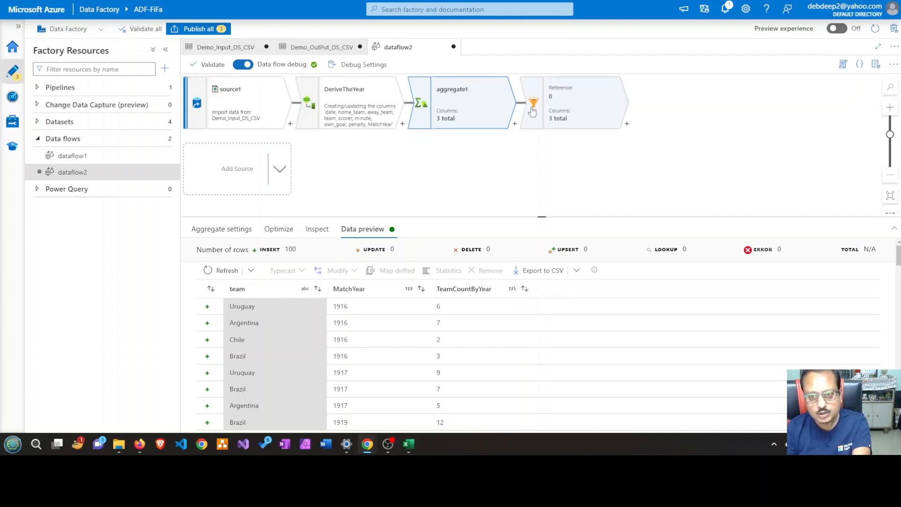
Open the expression builder for the FilterByCountry filter condition
left_click(580, 99)
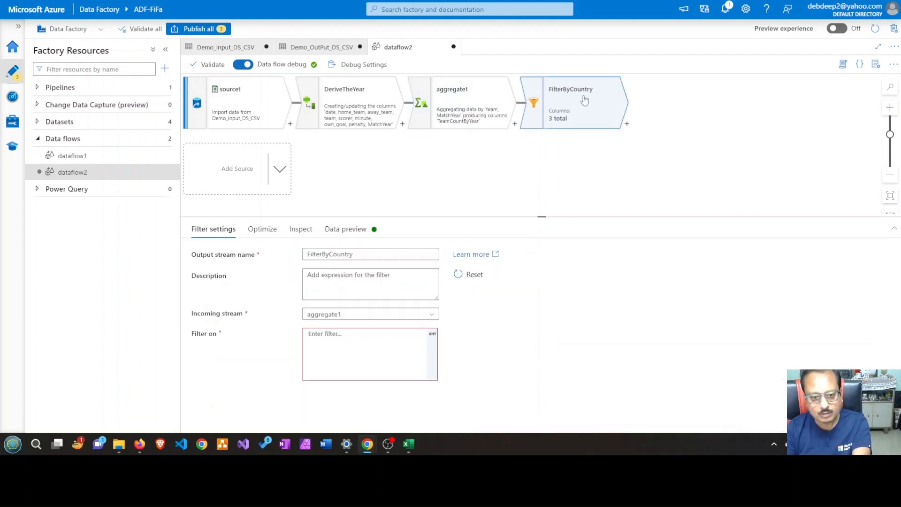
left_click(355, 338)
left_click(339, 389)
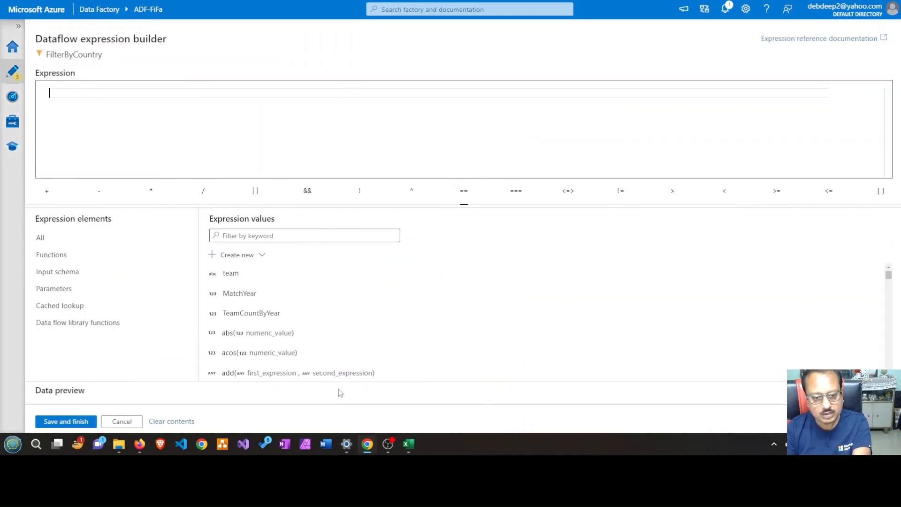
left_click(280, 236)
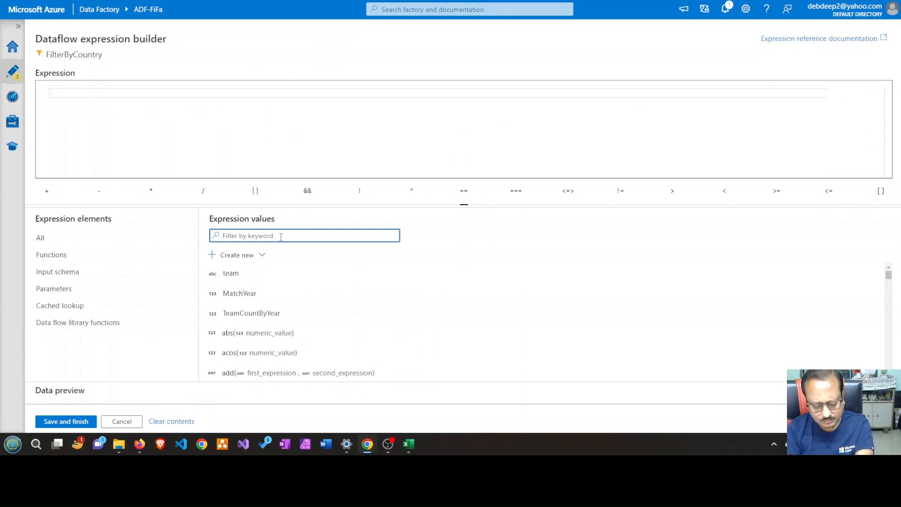
type("eual")
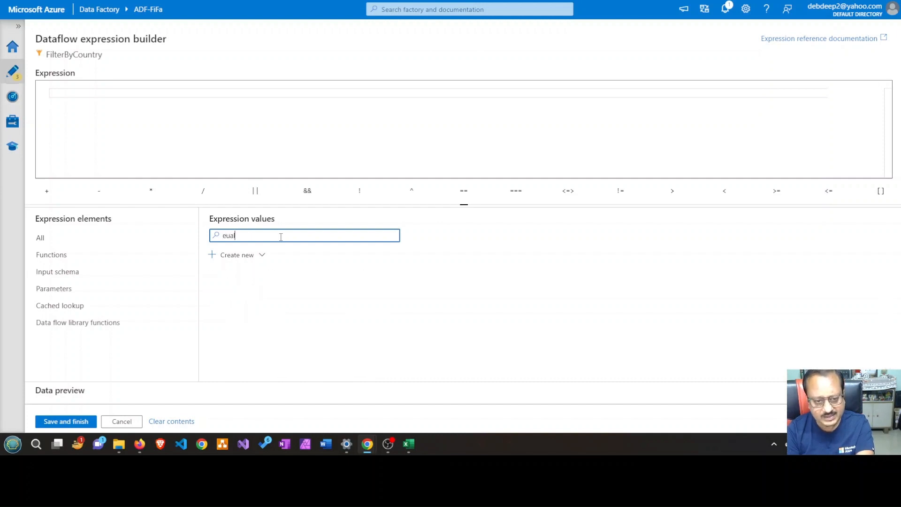
key("BackSpace")
key("BackSpace")
key("BackSpace")
key("BackSpace")
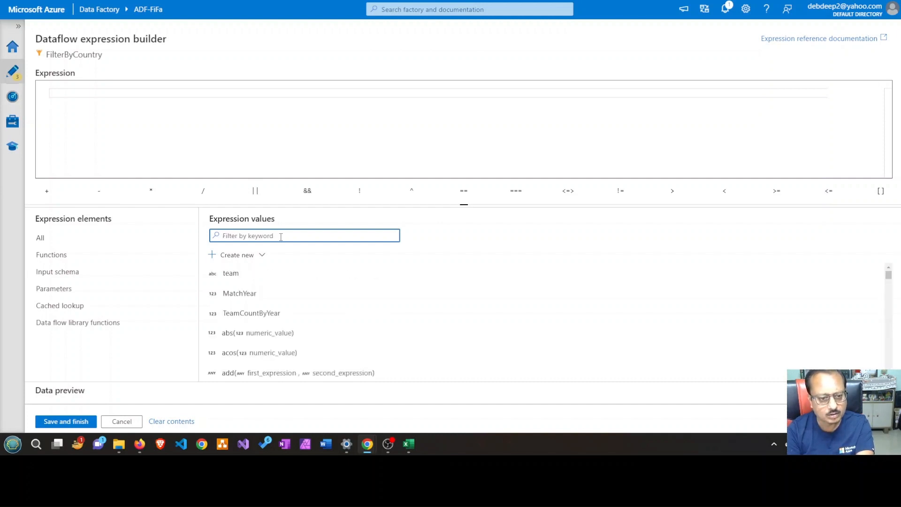
left_click(108, 237)
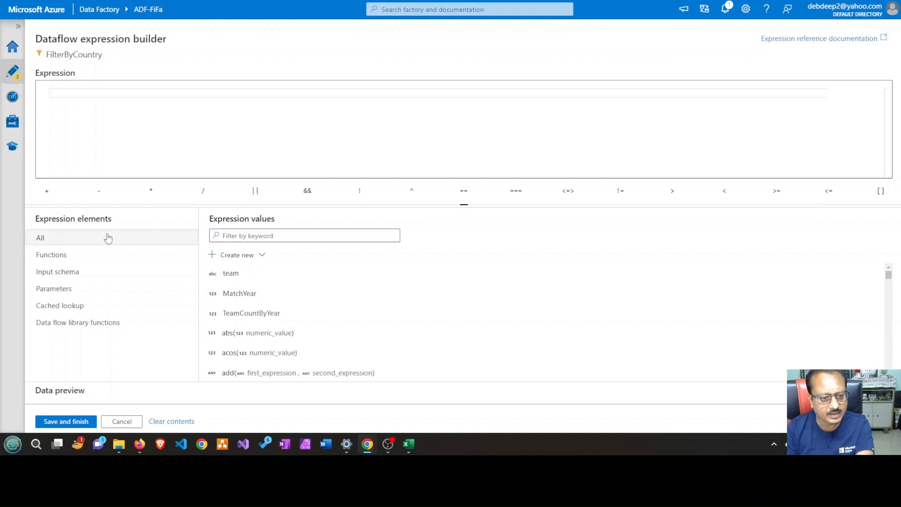
left_click(277, 231)
type("eu")
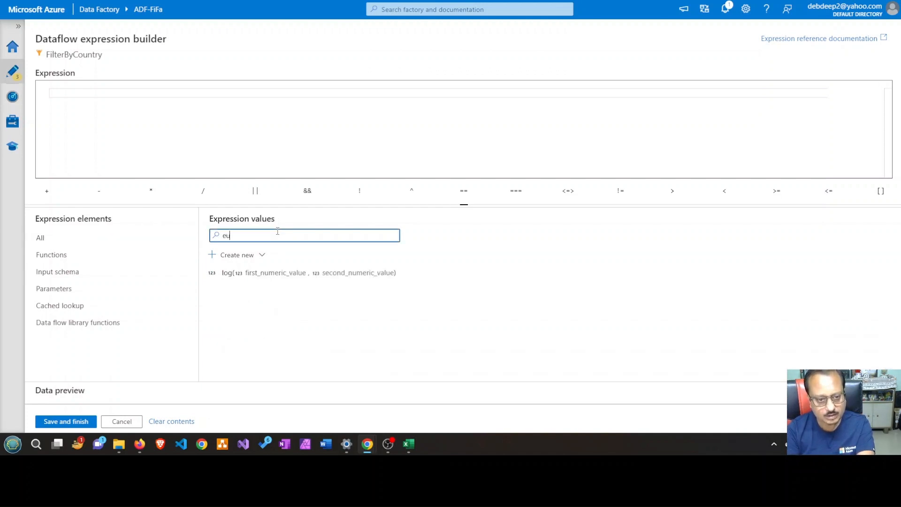
key("BackSpace")
key("BackSpace")
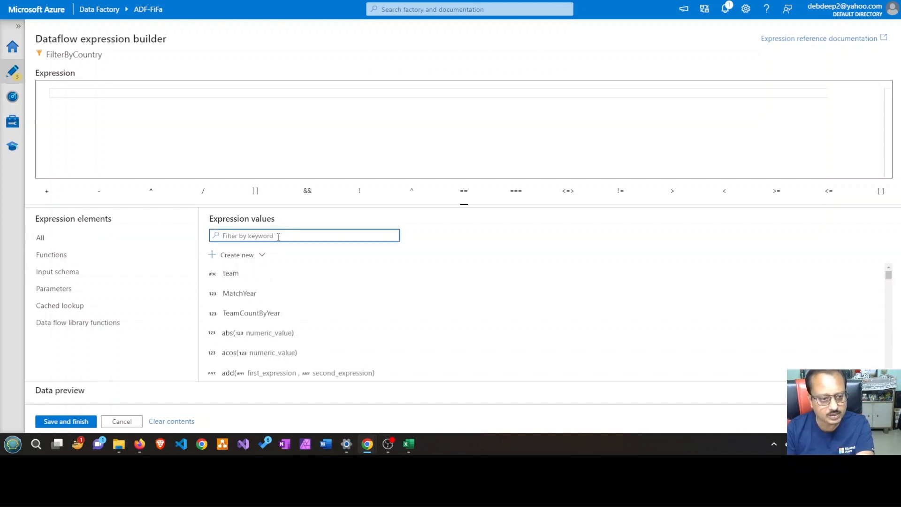
left_click(98, 245)
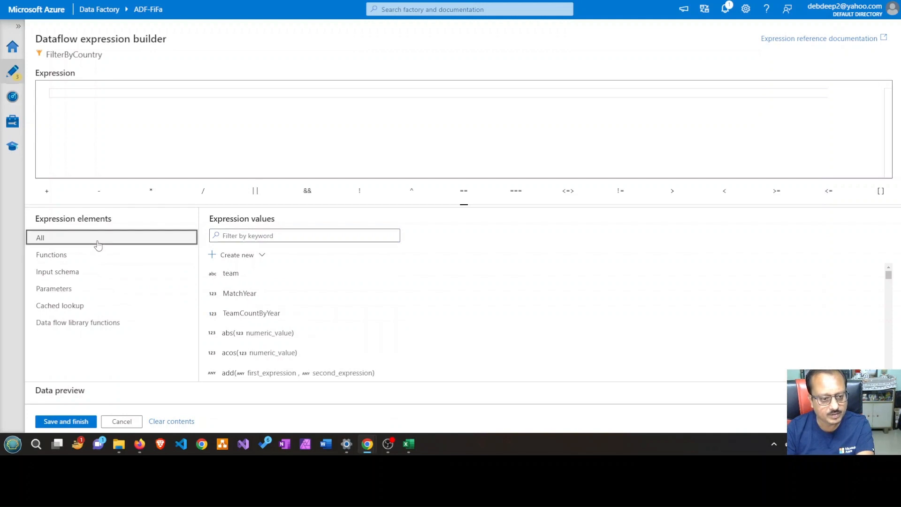
Search the expression values for "equal", look through the comparison functions, and insert the equals function into the filter expression
left_click(292, 236)
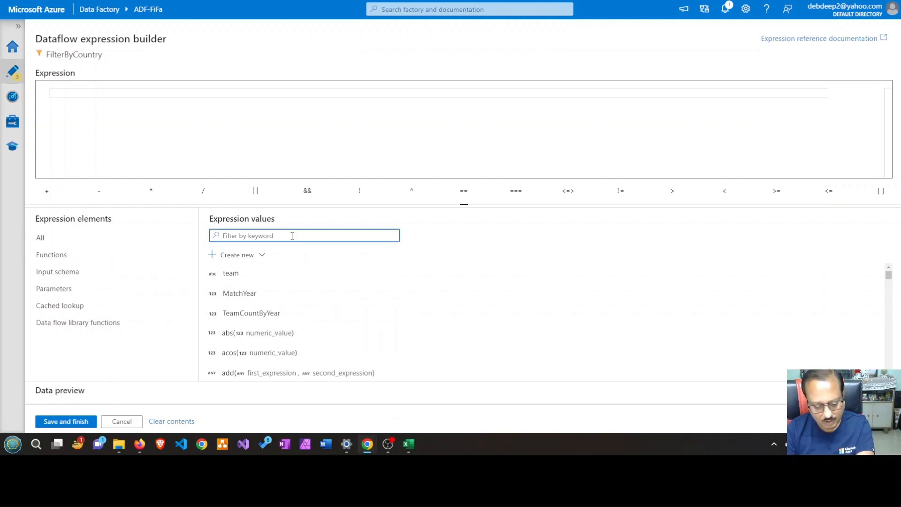
type("eq")
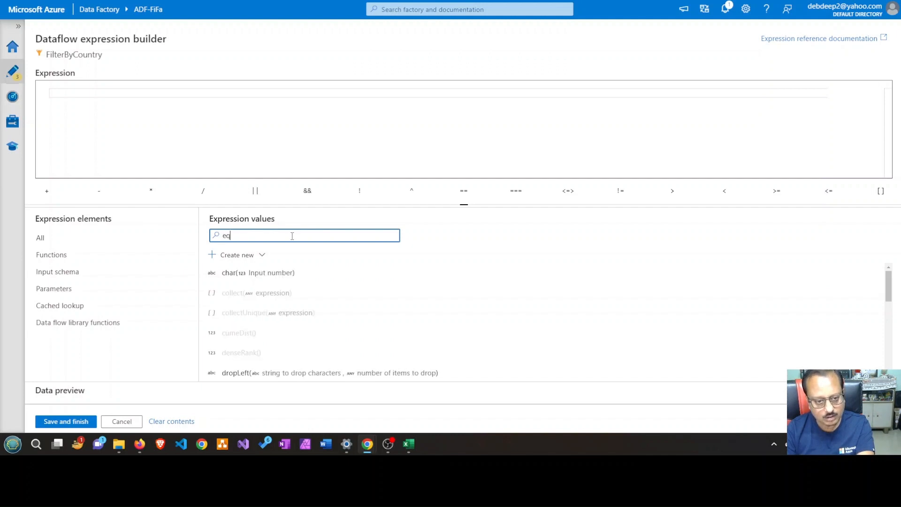
type("u")
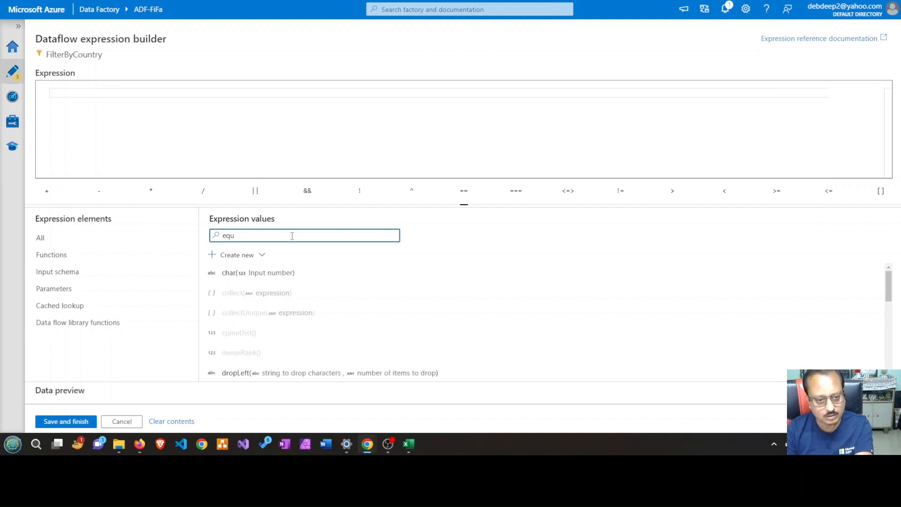
type("al")
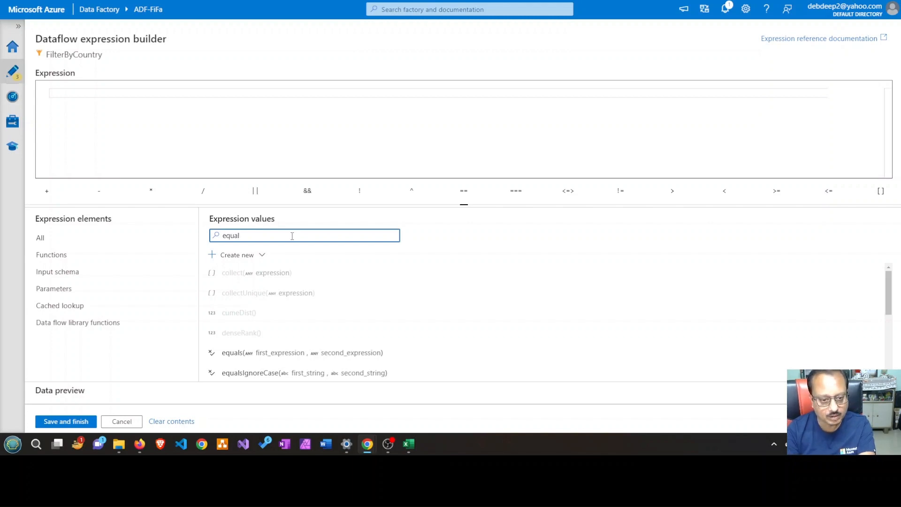
scroll(396, 333, "down", 1)
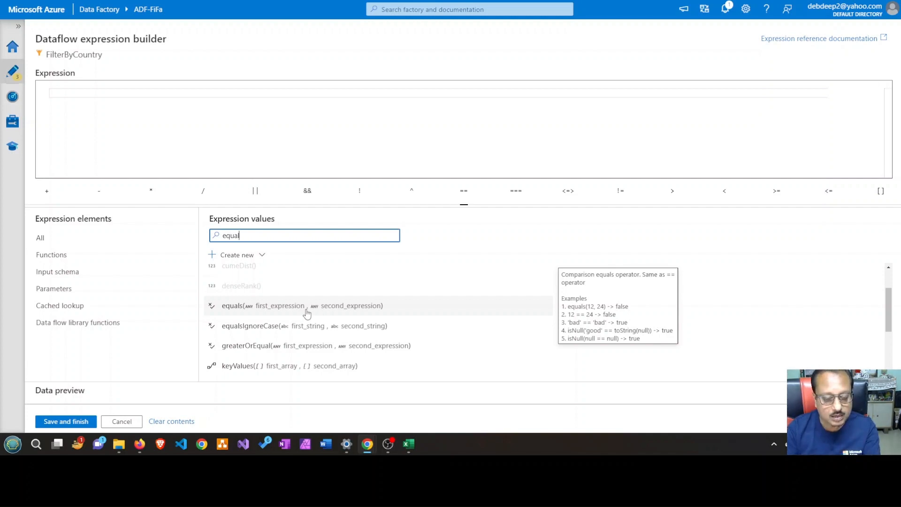
scroll(306, 314, "down", 3)
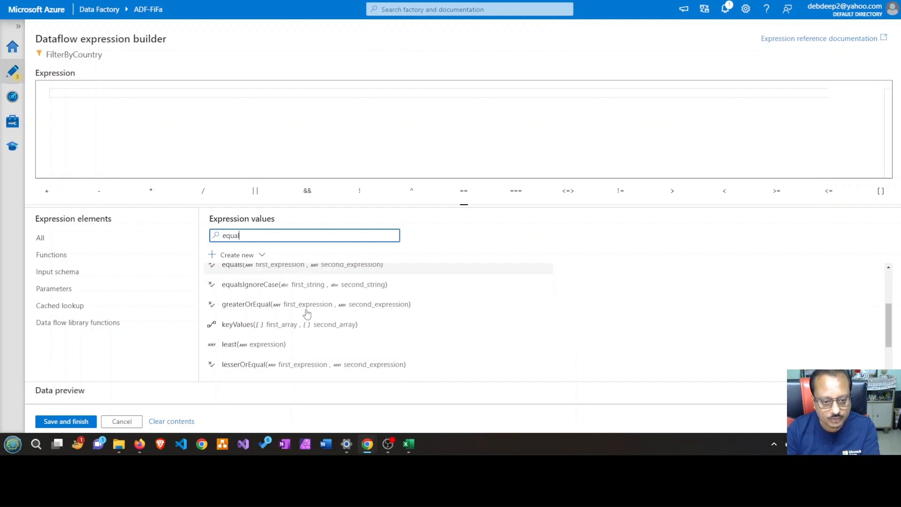
scroll(296, 324, "up", 3)
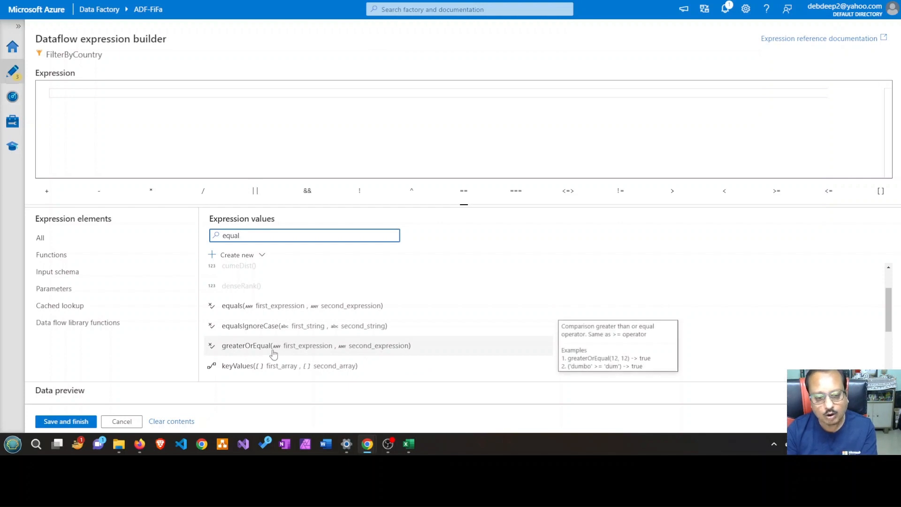
scroll(274, 353, "down", 3)
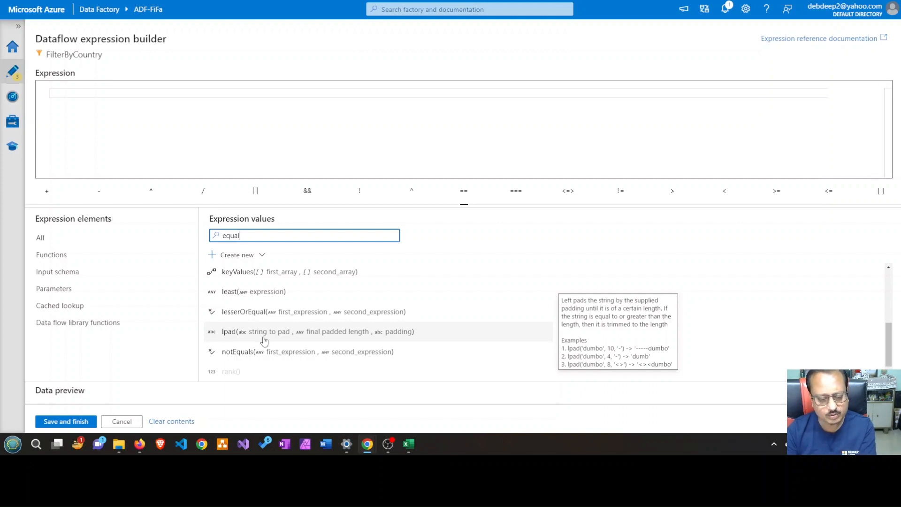
scroll(264, 341, "up", 2)
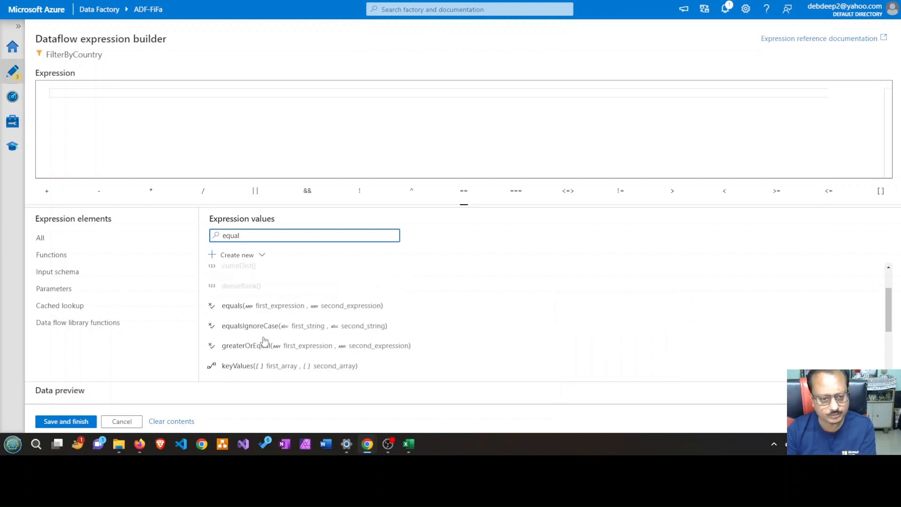
left_click(264, 312)
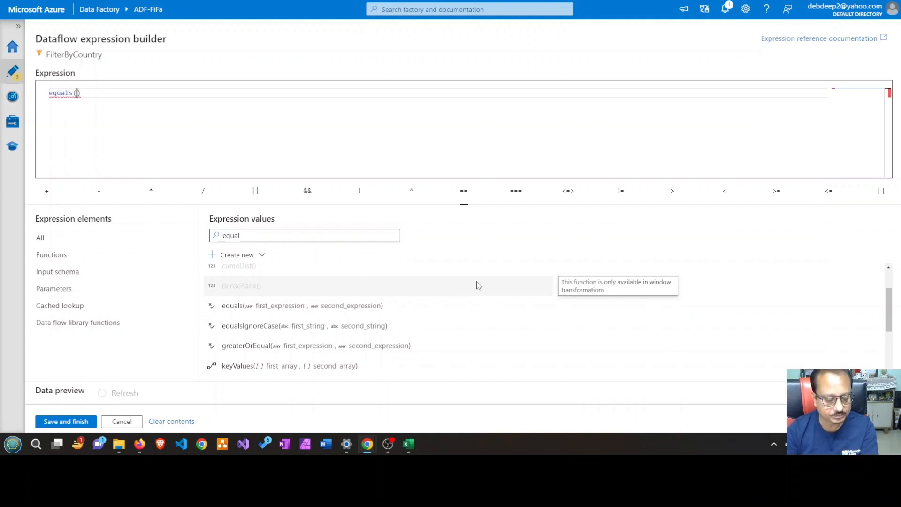
Clear the function search, insert the team column from the input schema into equals(), and follow it with =='' inside the parentheses
left_click_drag(241, 236, 201, 242)
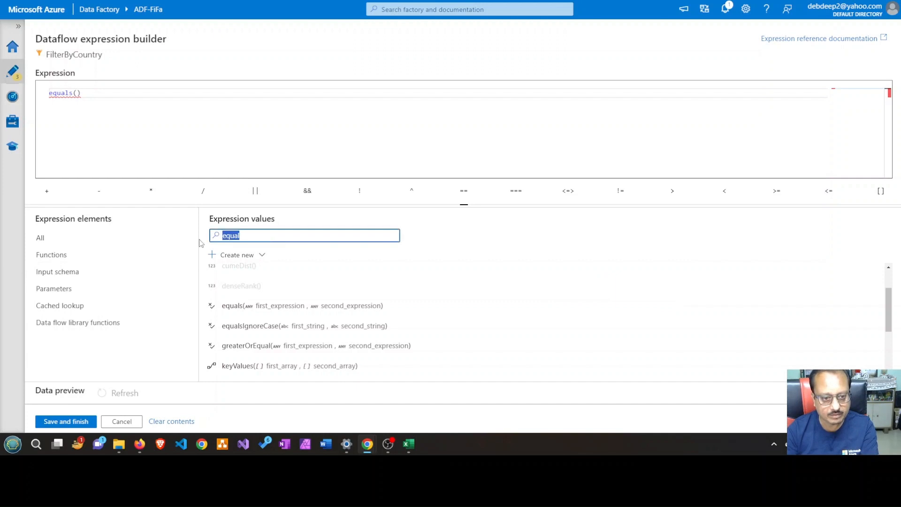
key("BackSpace")
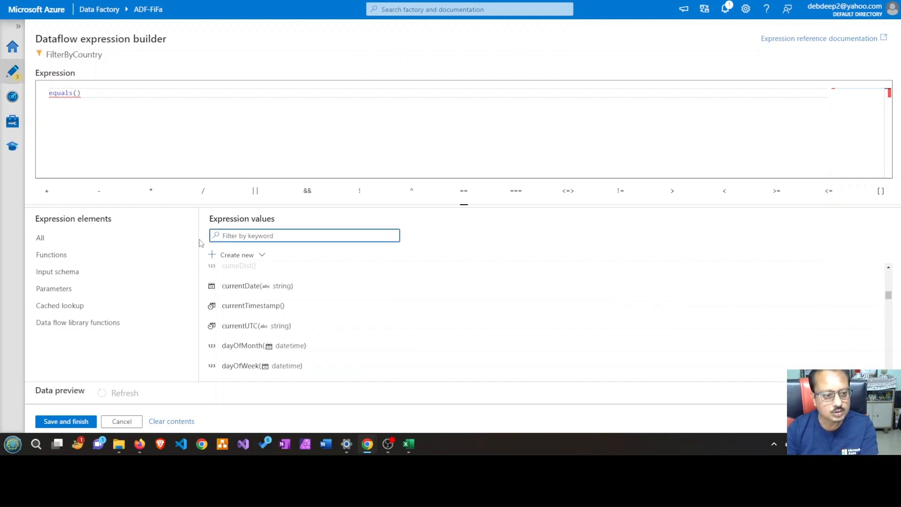
left_click(92, 273)
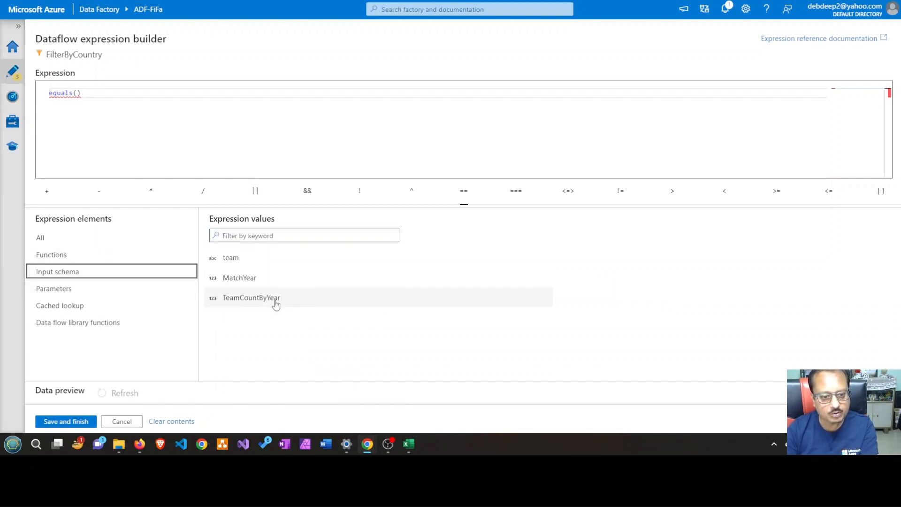
left_click(244, 265)
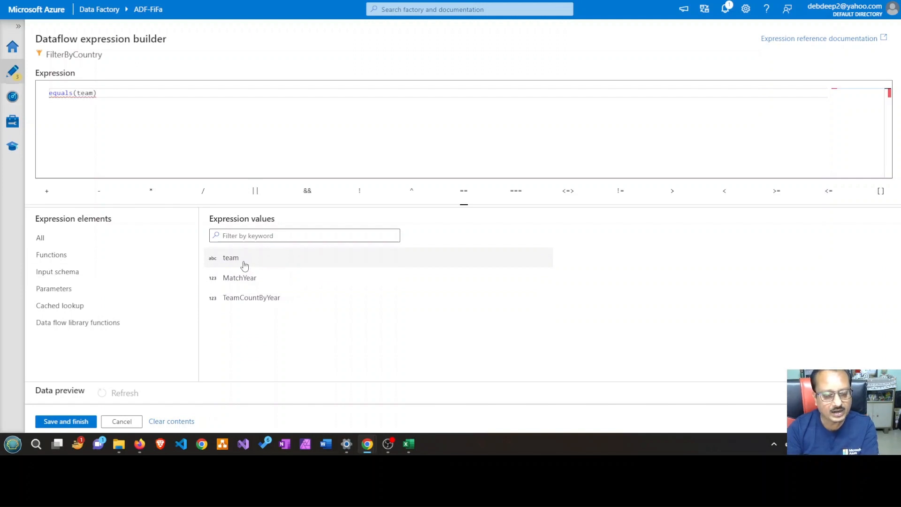
type("=='")
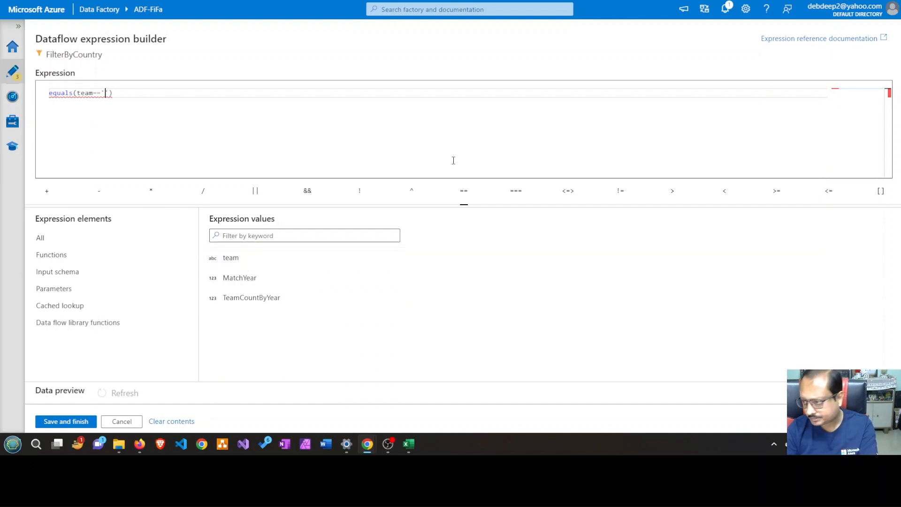
Copy the country name Argentina from the goalscorers sheet in Excel and paste it between the quotes of the filter expression
left_click(412, 445)
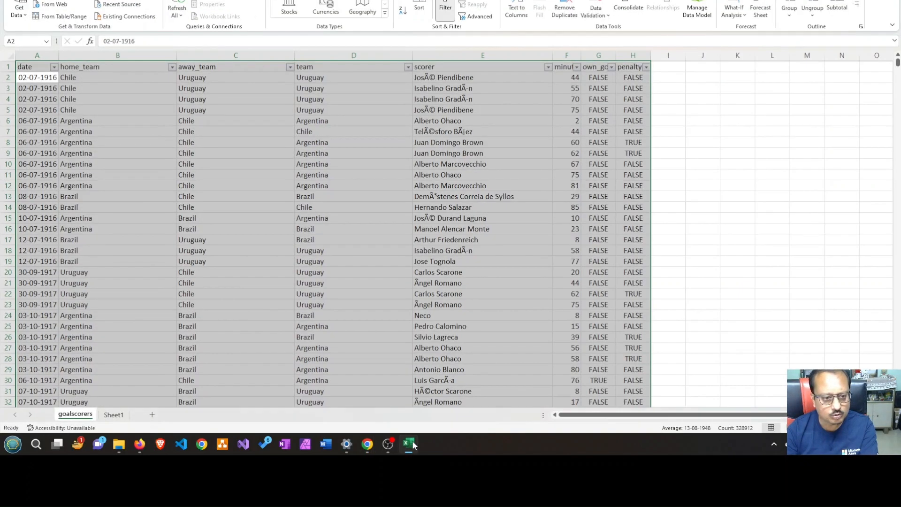
left_click(162, 193)
left_click(100, 124)
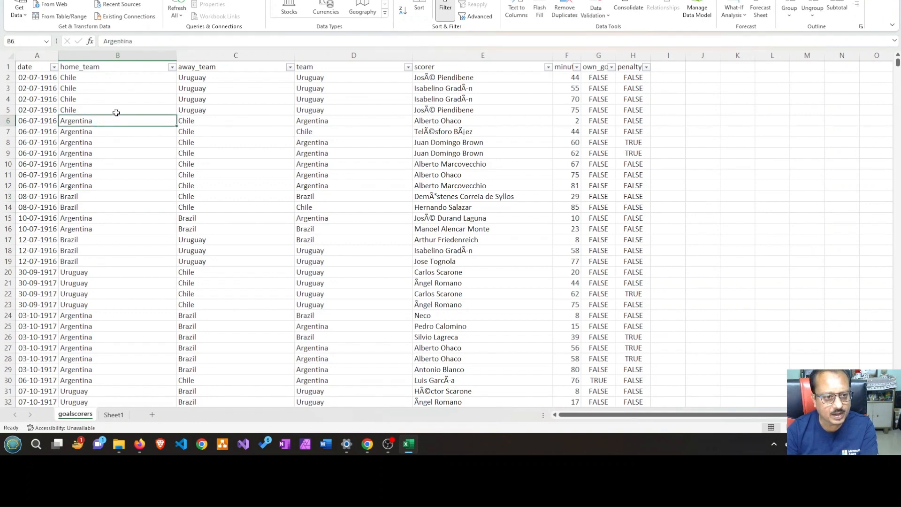
double_click(118, 41)
key("ctrl+c")
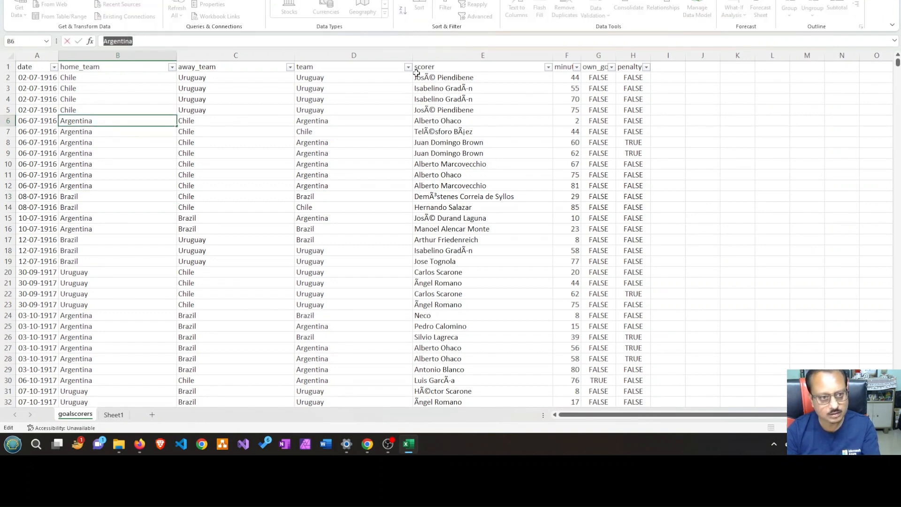
key("alt+Tab")
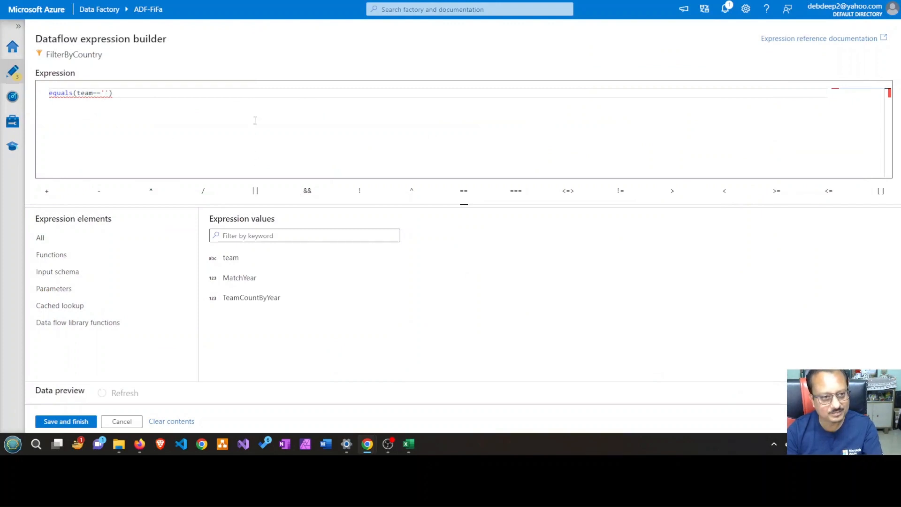
key("ctrl+v")
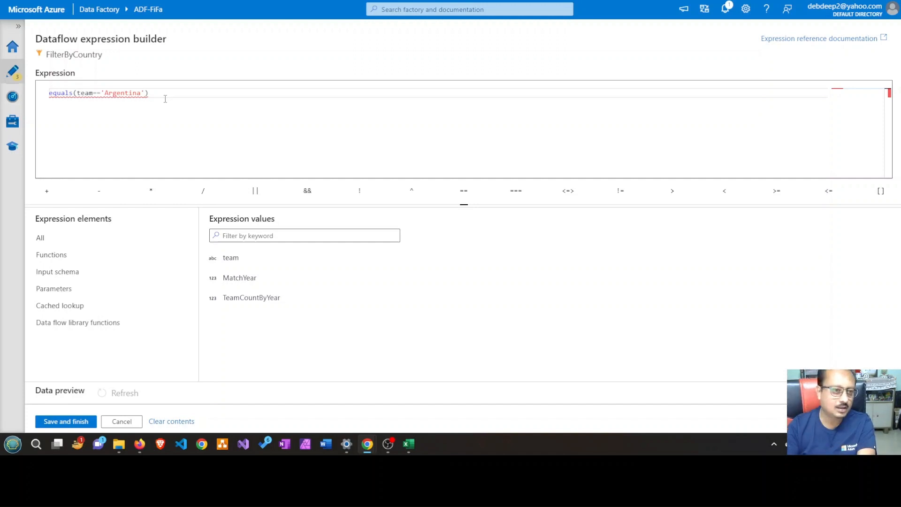
Check the error on the equals function and replace the == with a comma so the expression reads equals(team,'Argentina')
mouse_move(64, 93)
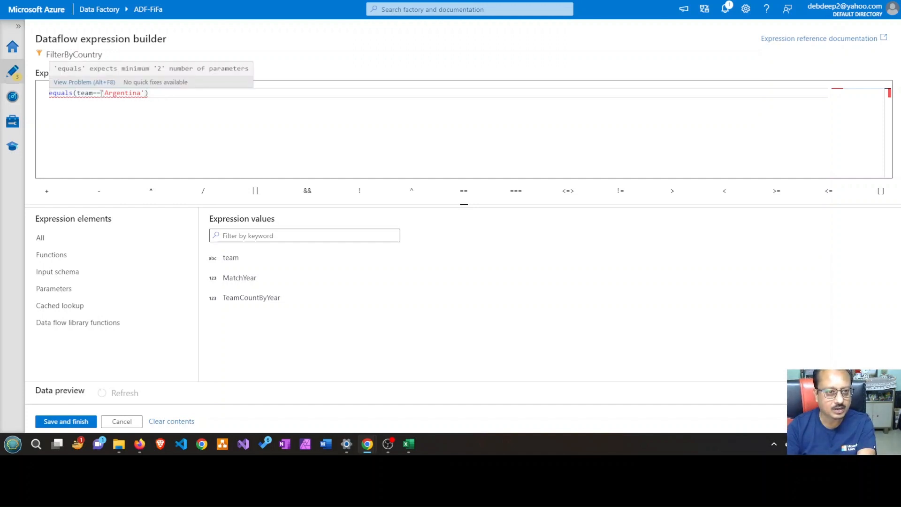
left_click(65, 92)
left_click(104, 93)
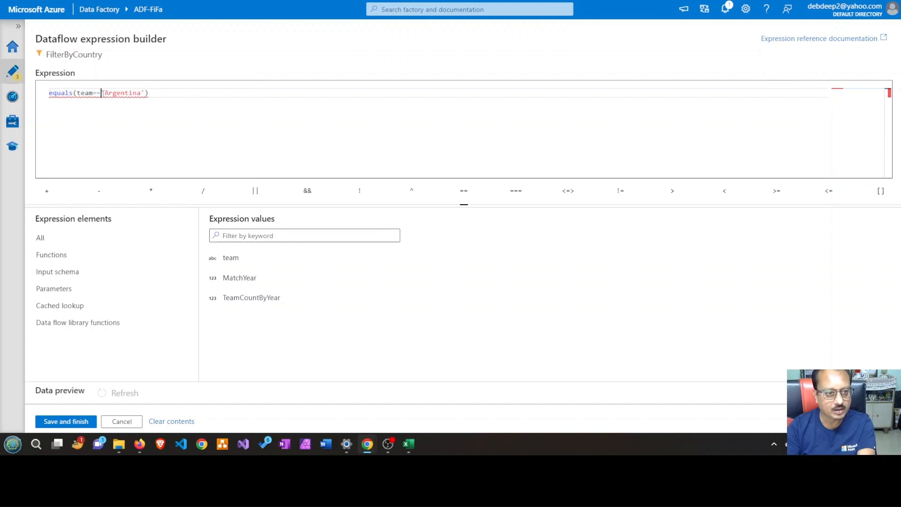
key("BackSpace")
key("BackSpace")
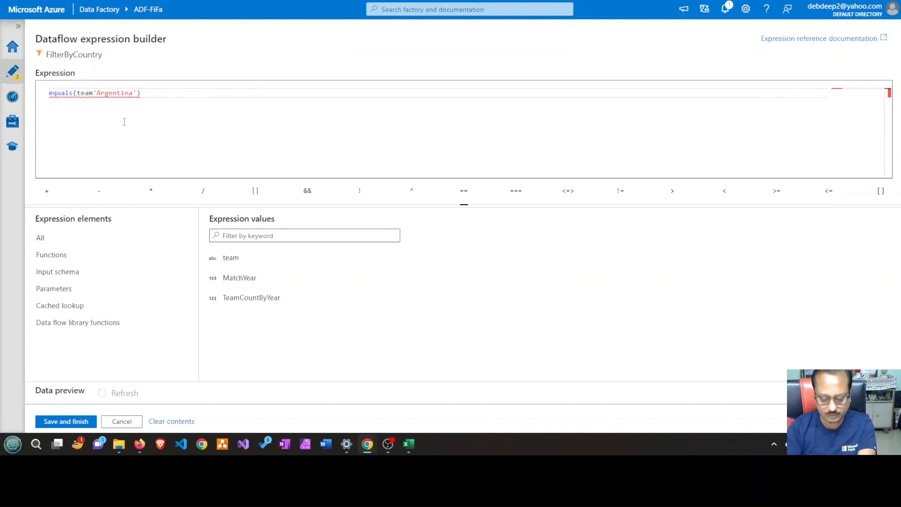
type(",")
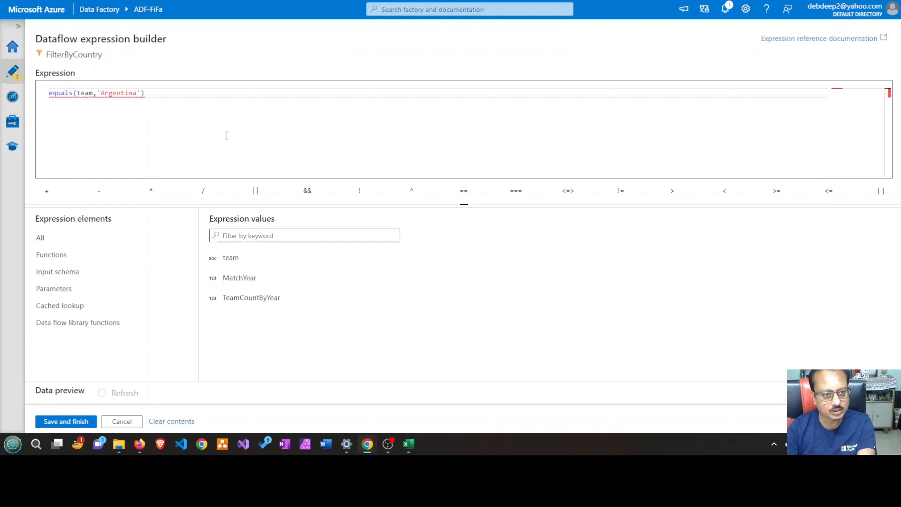
left_click(179, 111)
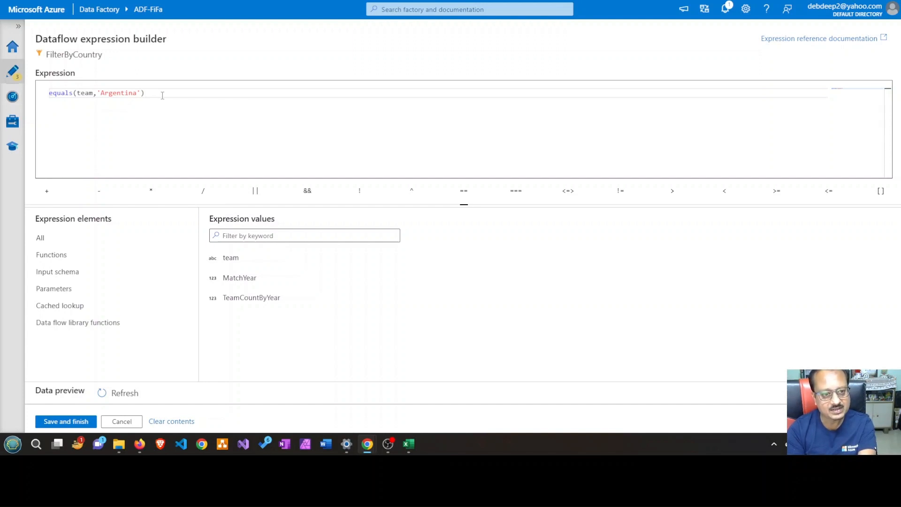
Extend the filter expression with an || operator followed by a copy of equals(team,'Argentina')
type("&&")
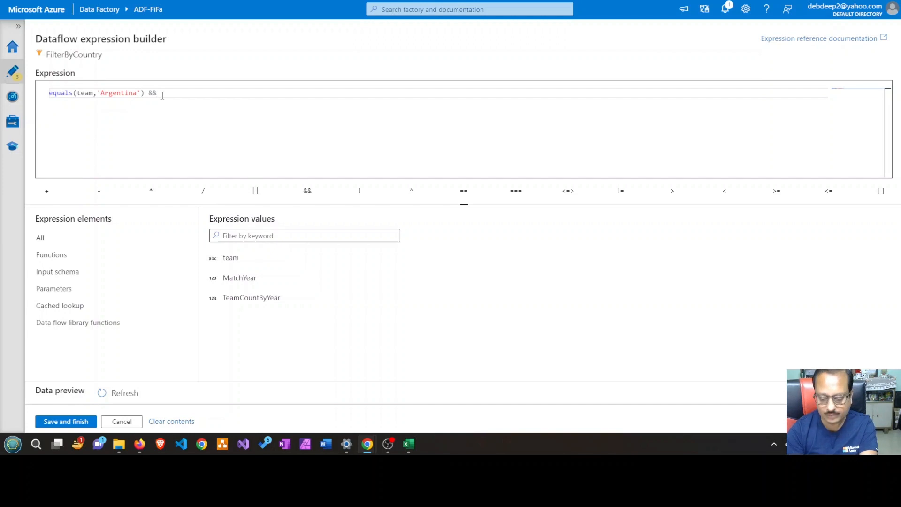
key("BackSpace")
key("BackSpace")
type("||")
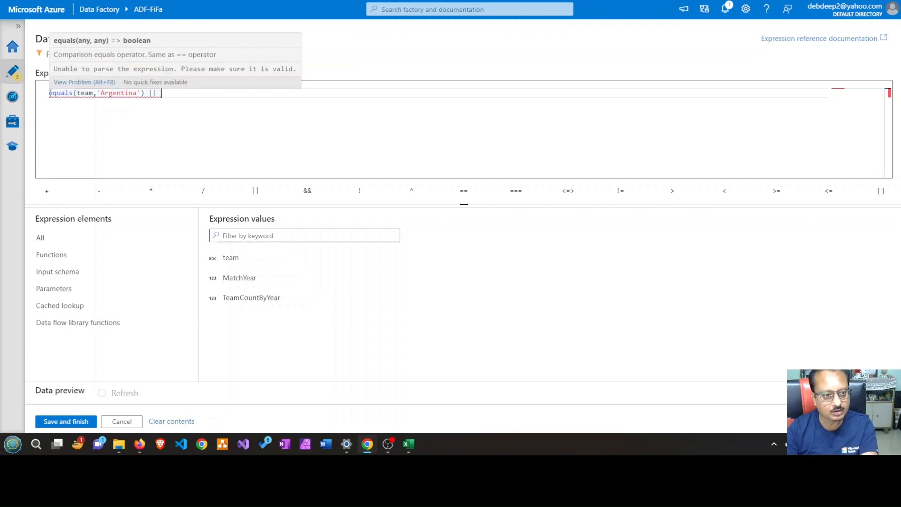
left_click(147, 93, "shift")
key("ctrl+c")
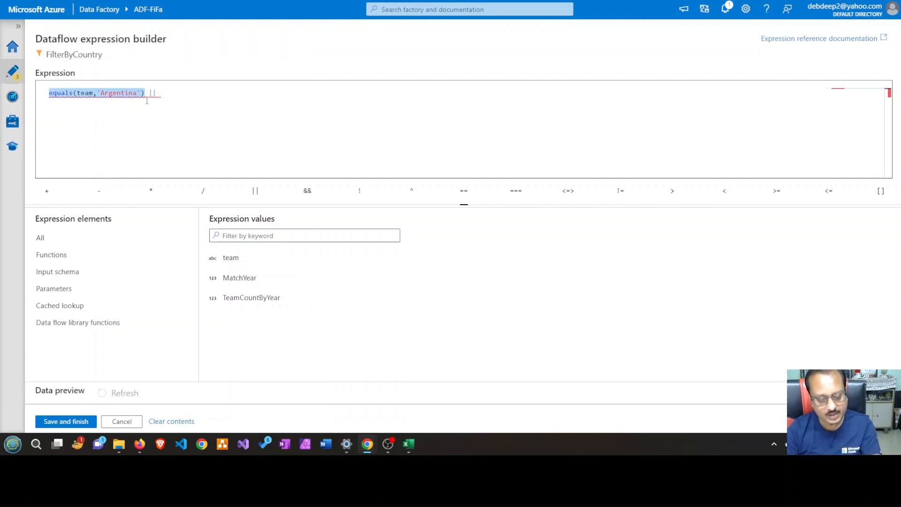
left_click(187, 93)
key("ctrl+v")
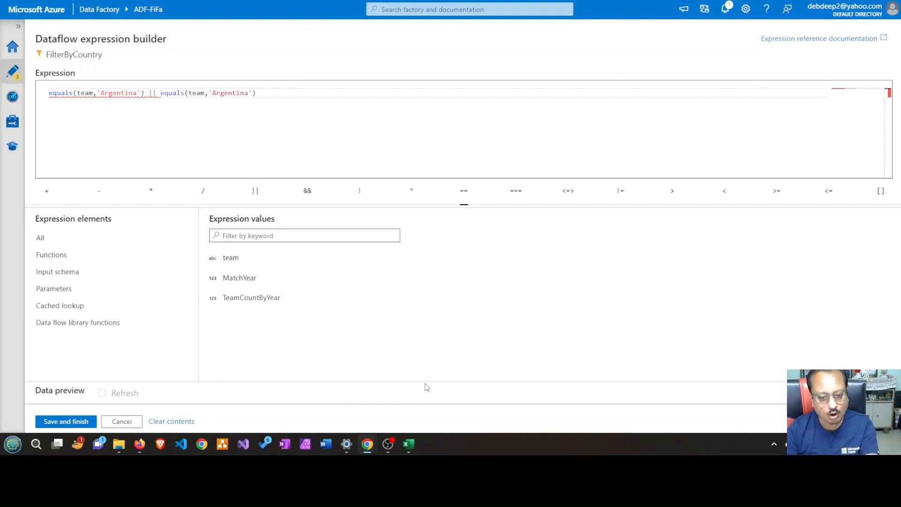
Copy Brazil from the goalscorers sheet in Excel and replace the second Argentina in the filter expression with it
left_click(408, 444)
left_click(76, 196)
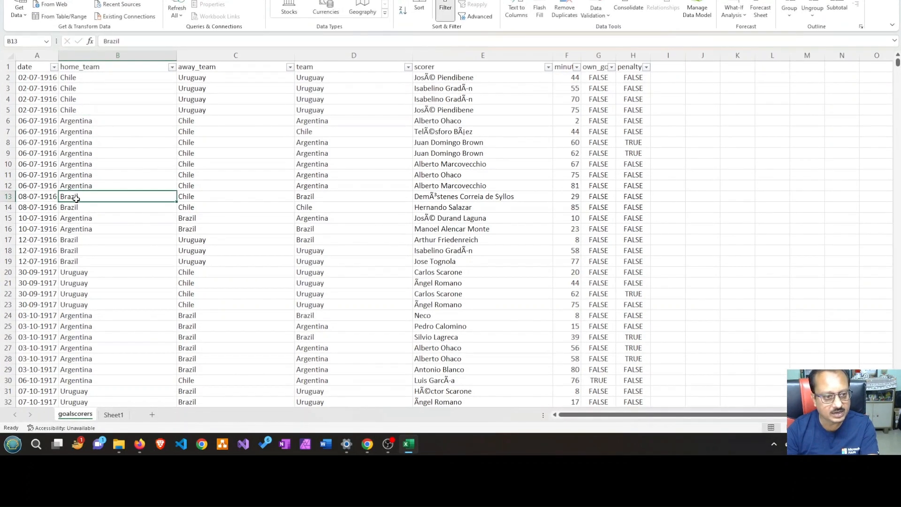
double_click(105, 41)
key("ctrl+c")
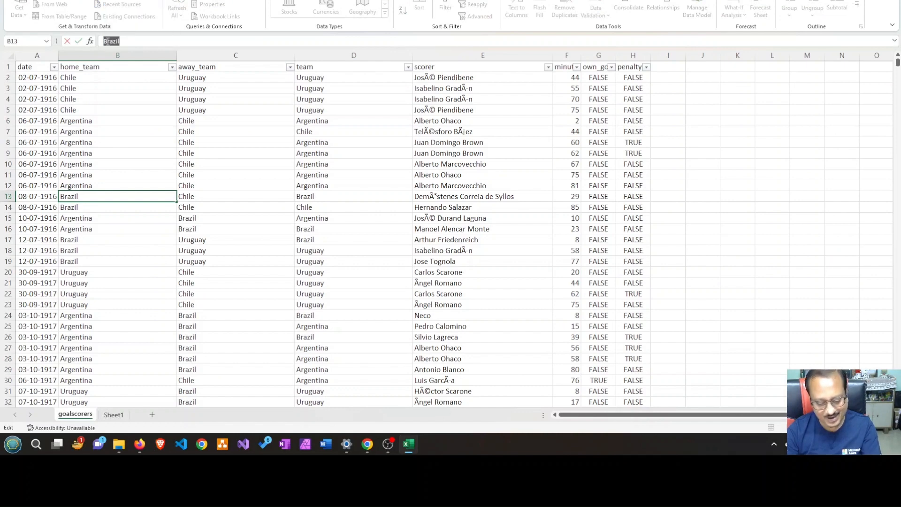
key("alt+Tab")
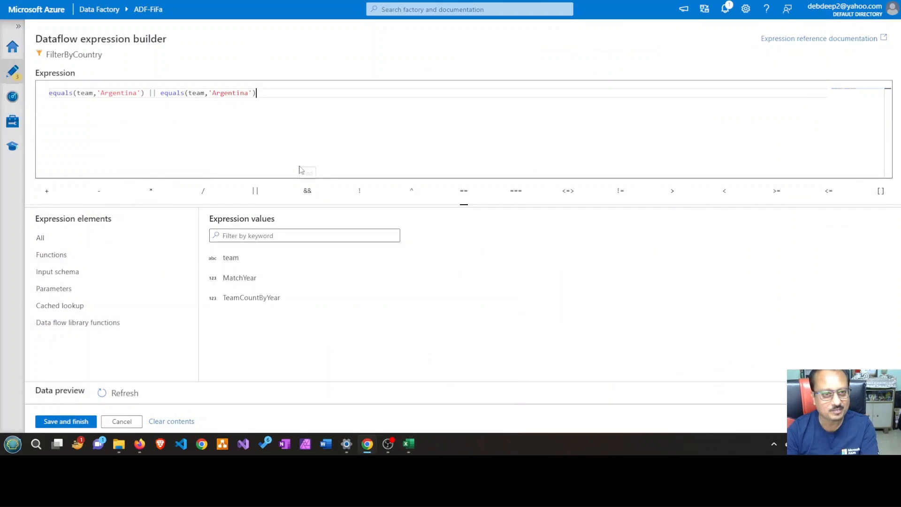
double_click(232, 93)
key("ctrl+v")
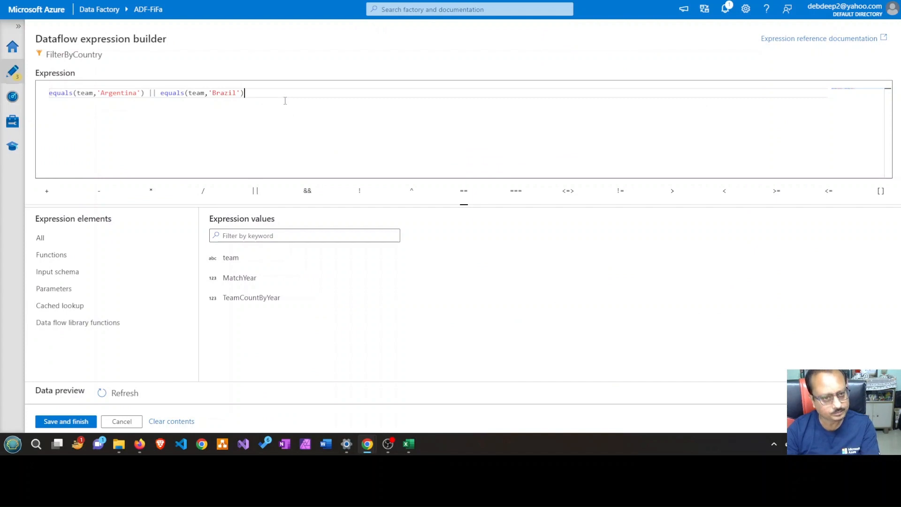
Duplicate the || equals(team,'Brazil') part at the end of the filter expression as a third condition
left_click(149, 92)
left_click(253, 92, "shift")
key("ctrl+c")
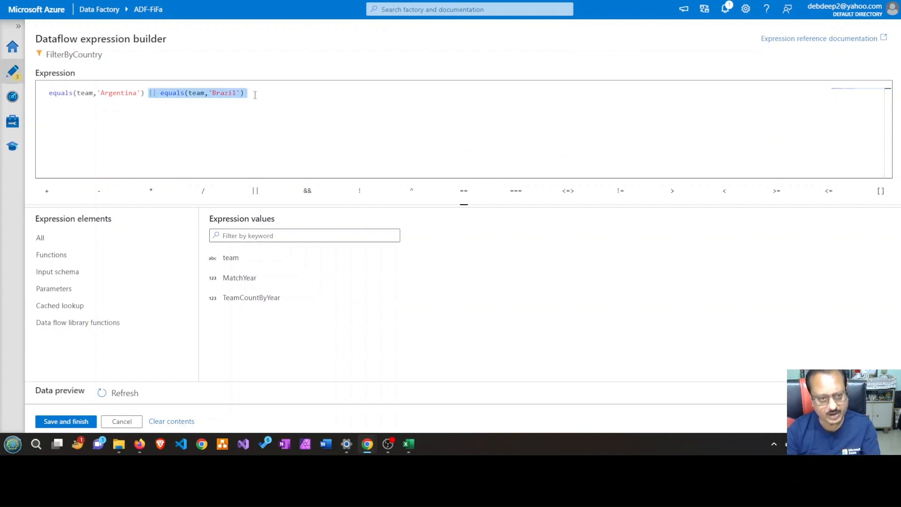
left_click(290, 99)
key("ctrl+v")
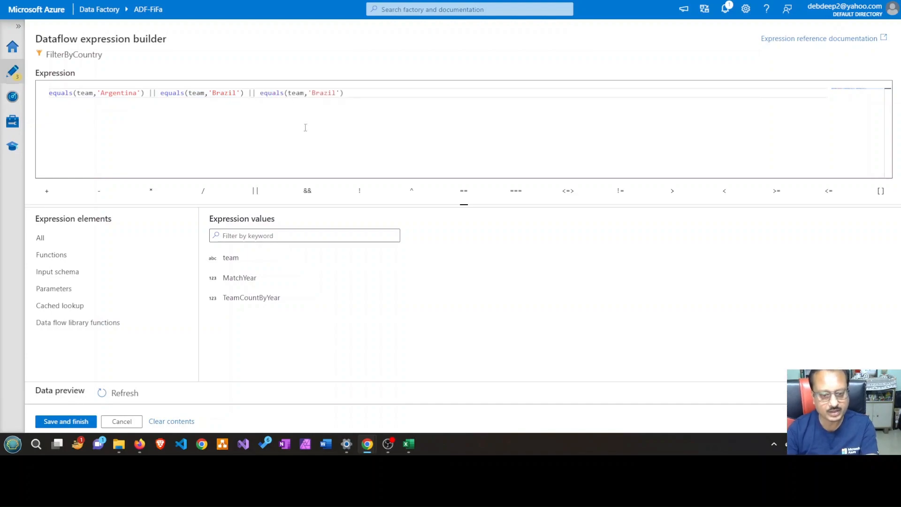
Find Uruguay in the home_team column of the Excel goalscorers sheet, copy it, and replace the country in the third equals condition with it
left_click(409, 444)
scroll(148, 263, "down", 19)
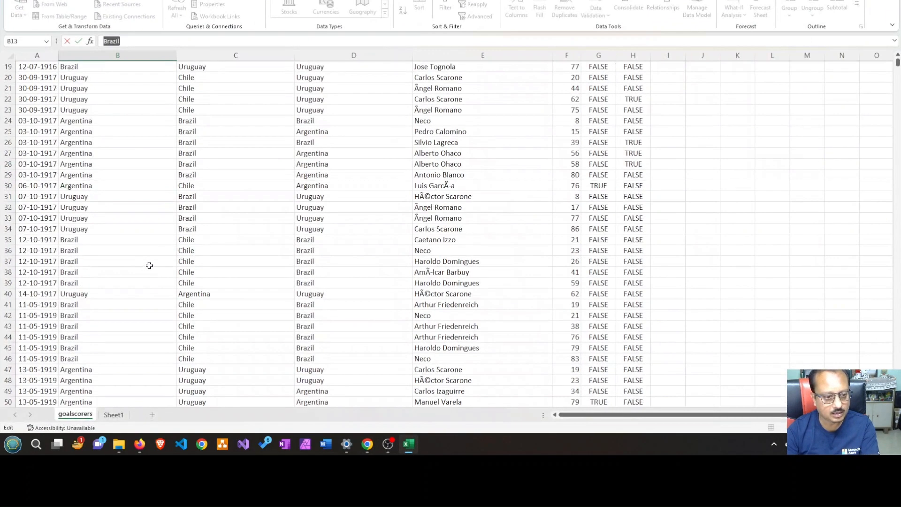
scroll(149, 274, "down", 12)
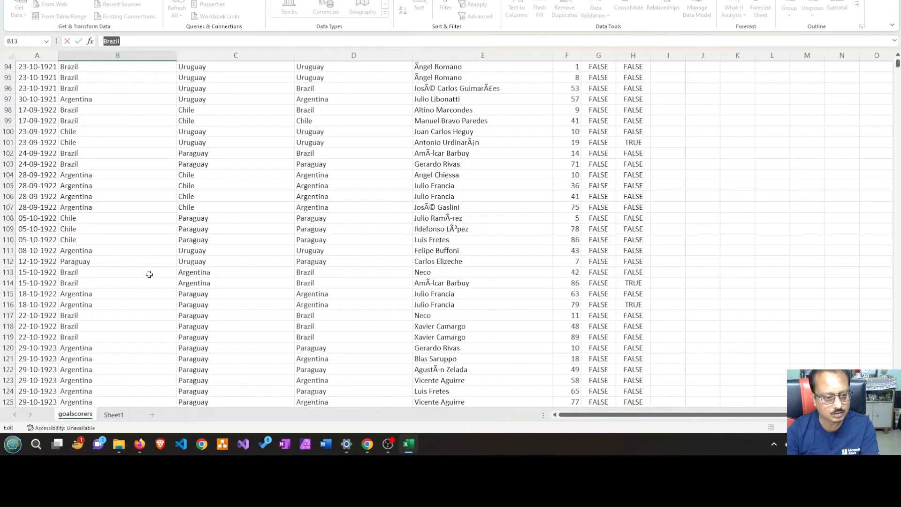
scroll(149, 274, "down", 14)
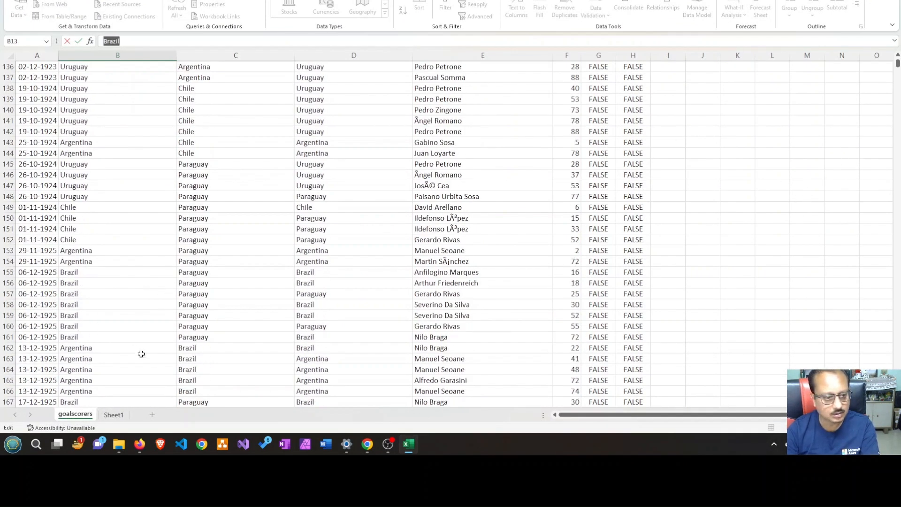
left_click(84, 207)
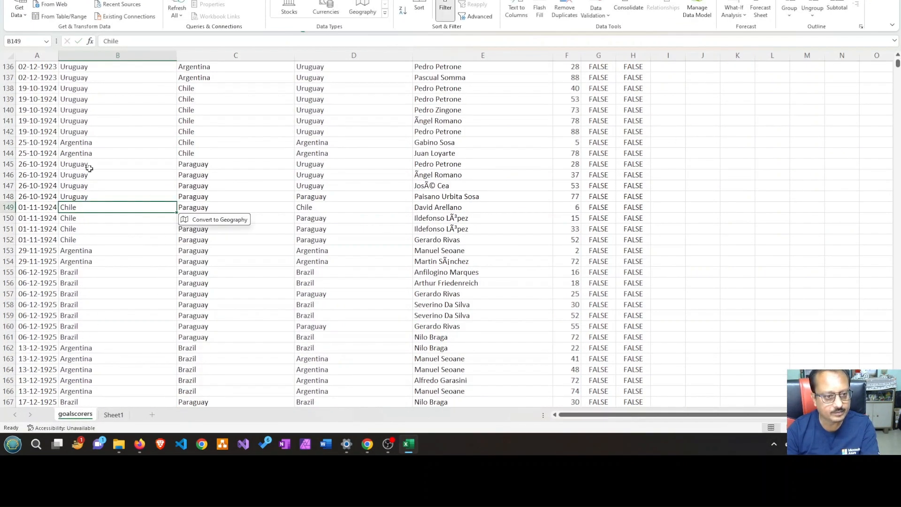
double_click(111, 41)
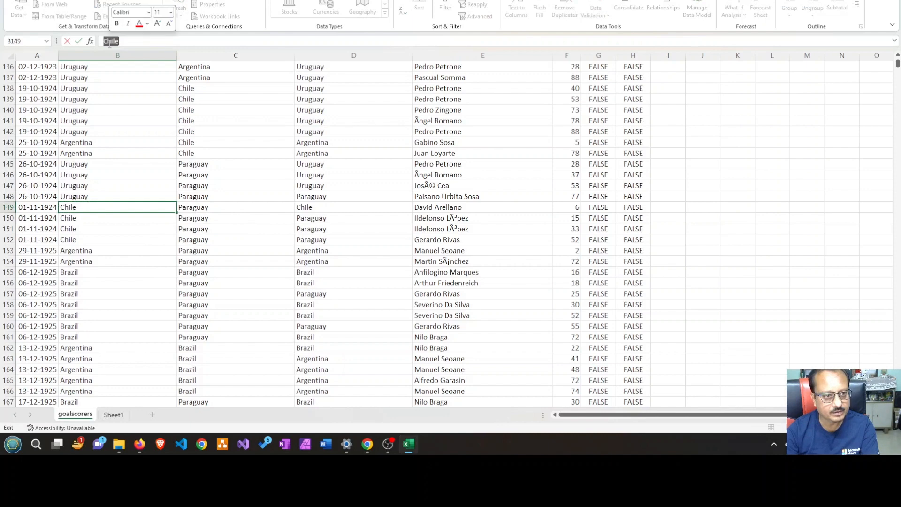
left_click(79, 176)
double_click(122, 42)
key("ctrl+c")
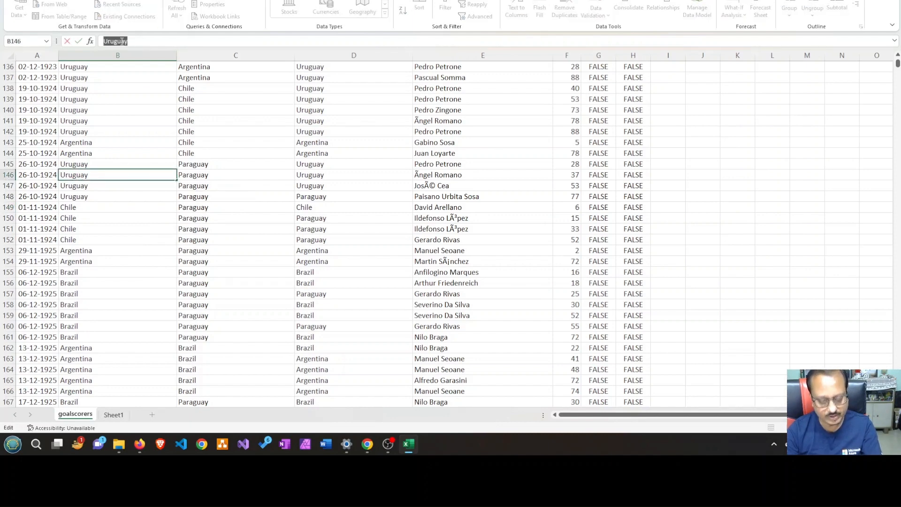
key("alt+Tab")
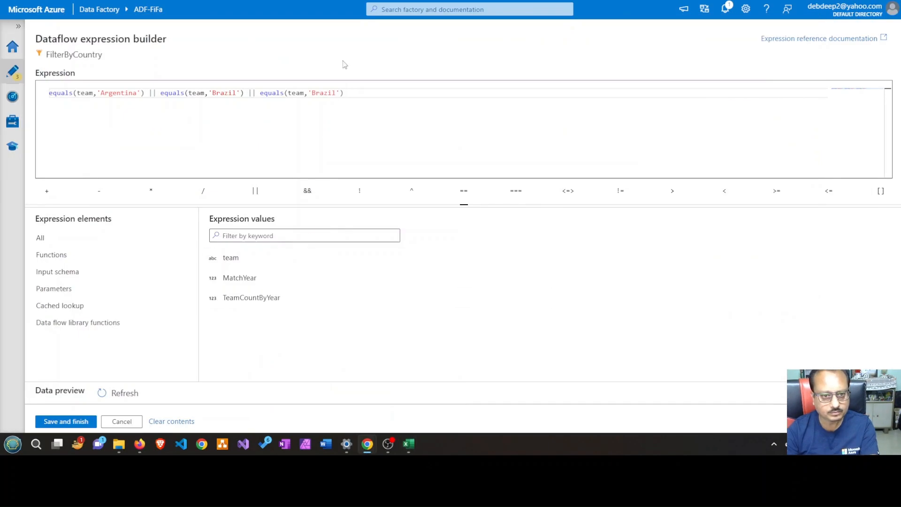
double_click(324, 94)
key("ctrl+v")
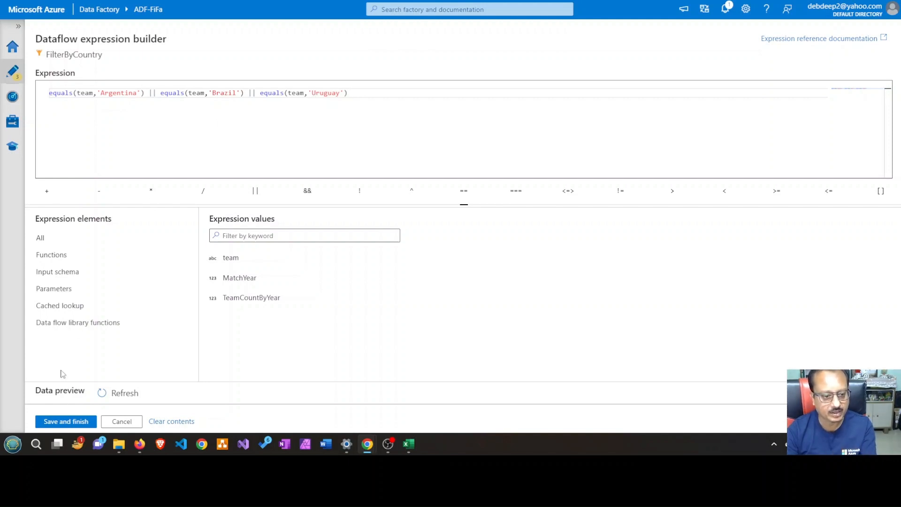
Save the finished filter expression and open the data preview of FilterByCountry
left_click(66, 421)
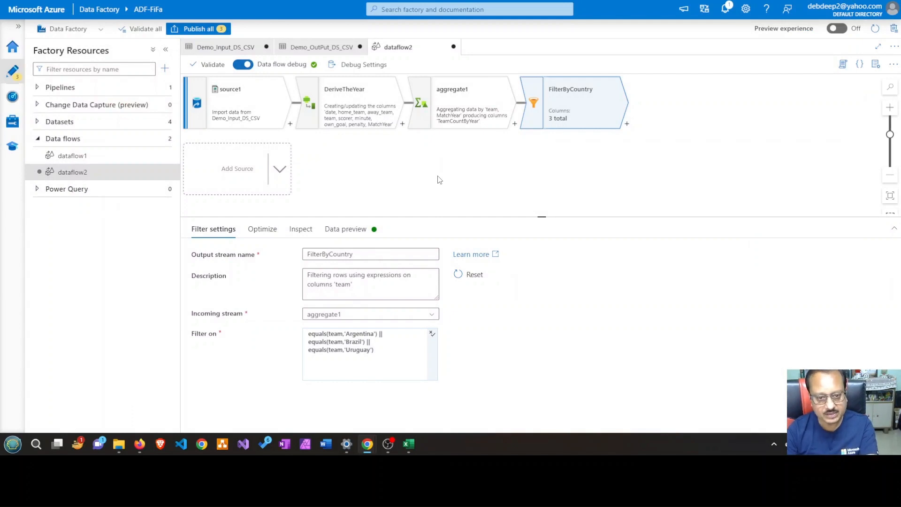
left_click(356, 232)
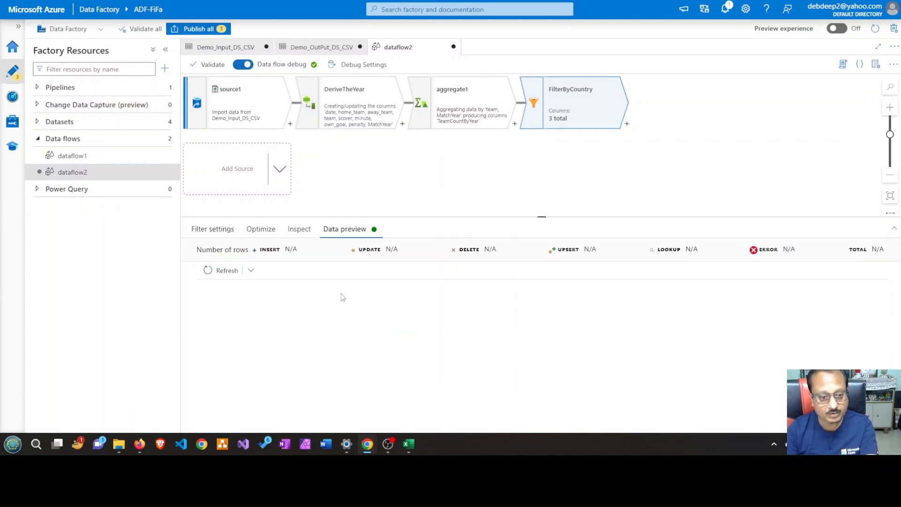
Refresh the FilterByCountry data preview, review the filtered rows, and open the outputdata container in the storage account
left_click(221, 271)
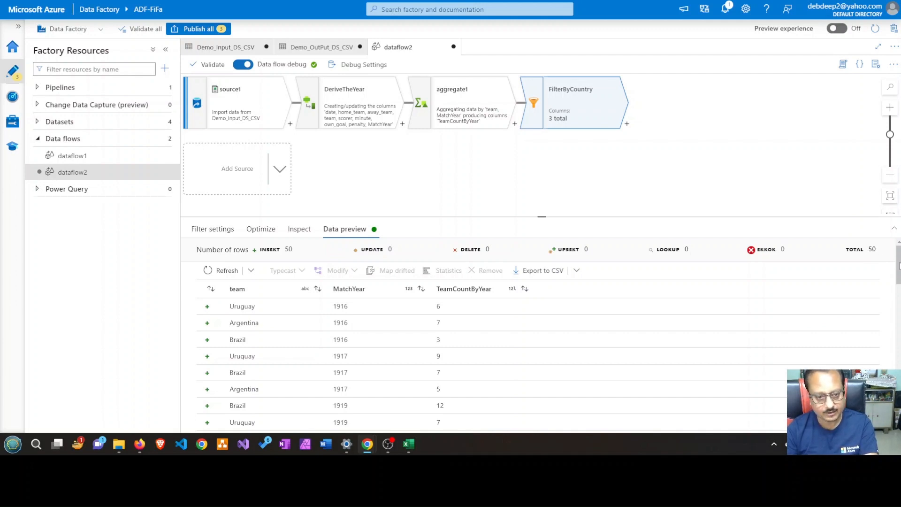
scroll(891, 272, "down", 2)
scroll(891, 272, "up", 2)
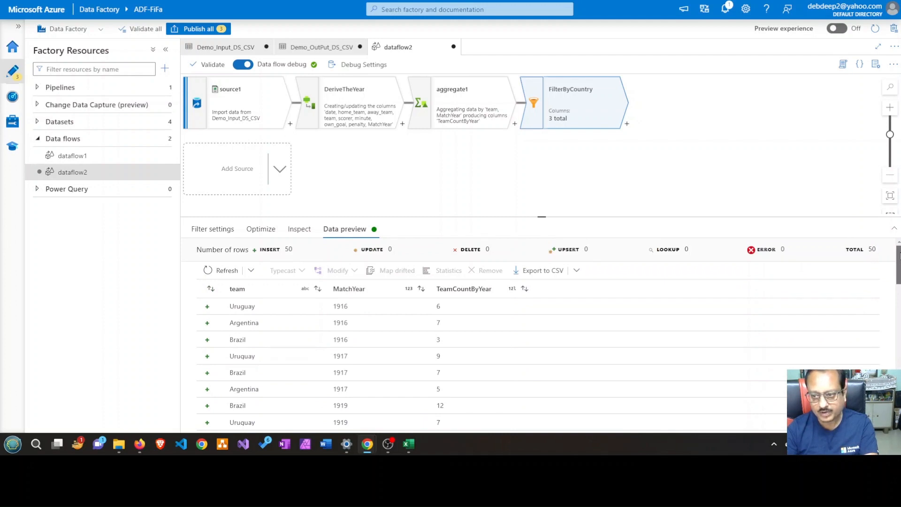
scroll(876, 257, "down", 6)
scroll(538, 333, "down", 2)
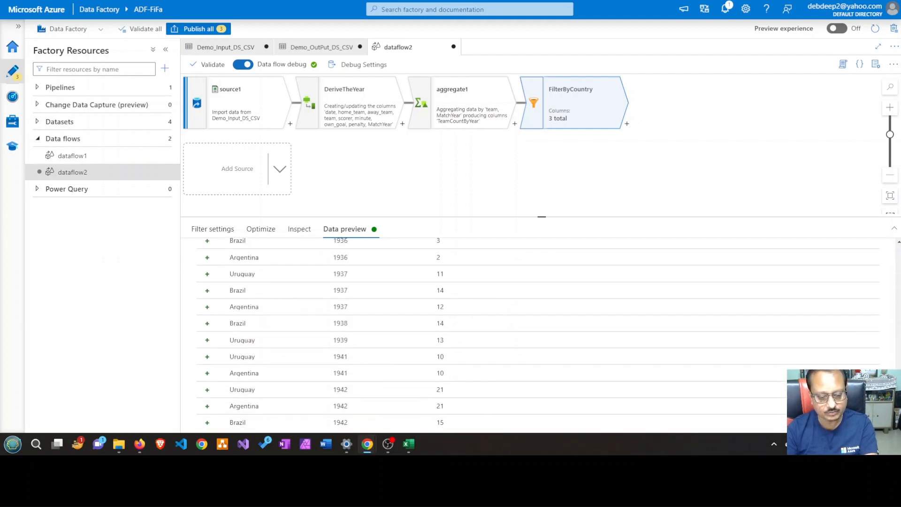
scroll(538, 333, "up", 8)
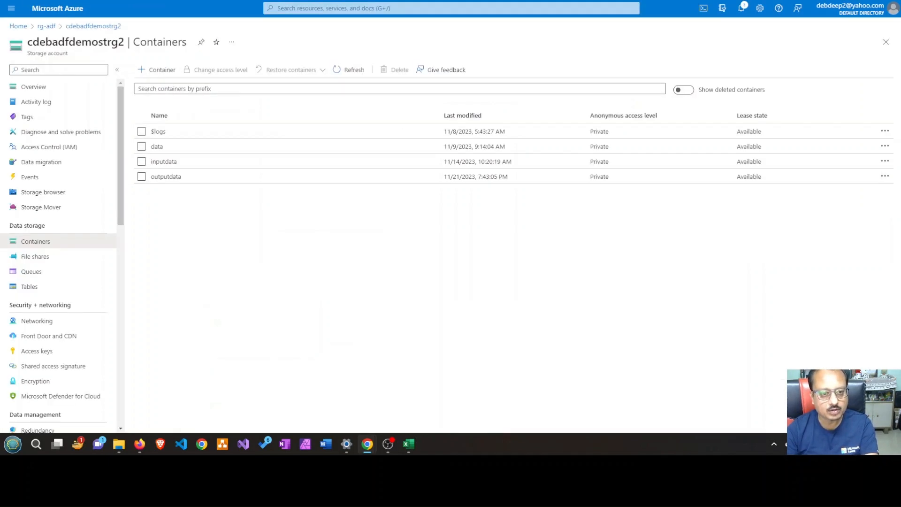
left_click(165, 176)
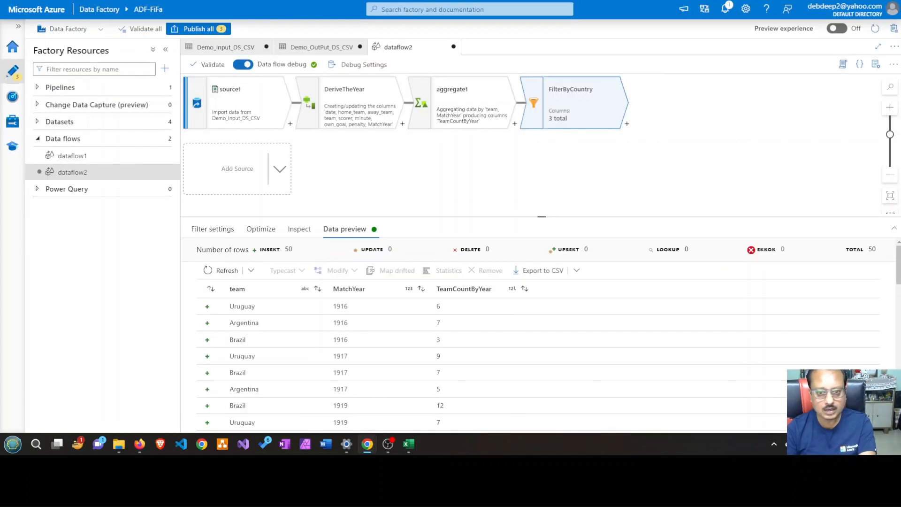
Add a sink after FilterByCountry in dataflow2 and set its dataset to Demo_OutPut_DS_CSV
left_click(627, 124)
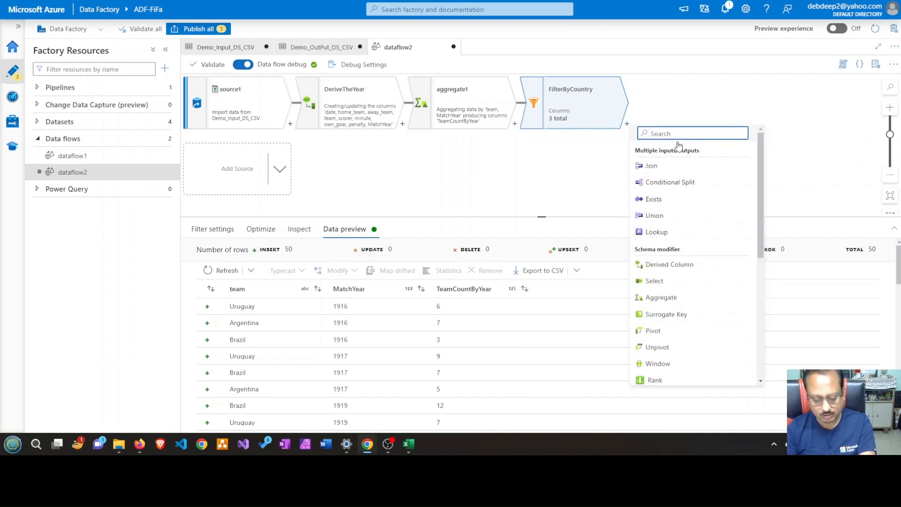
type("si")
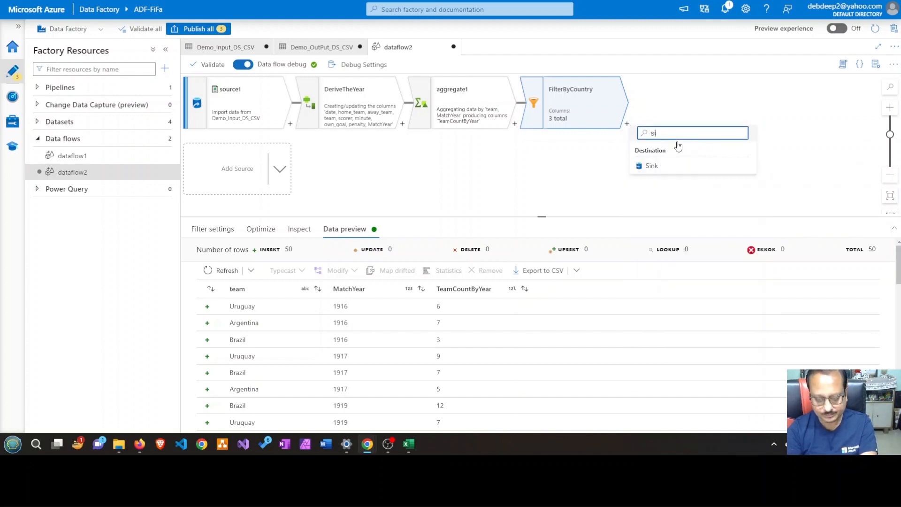
left_click(667, 168)
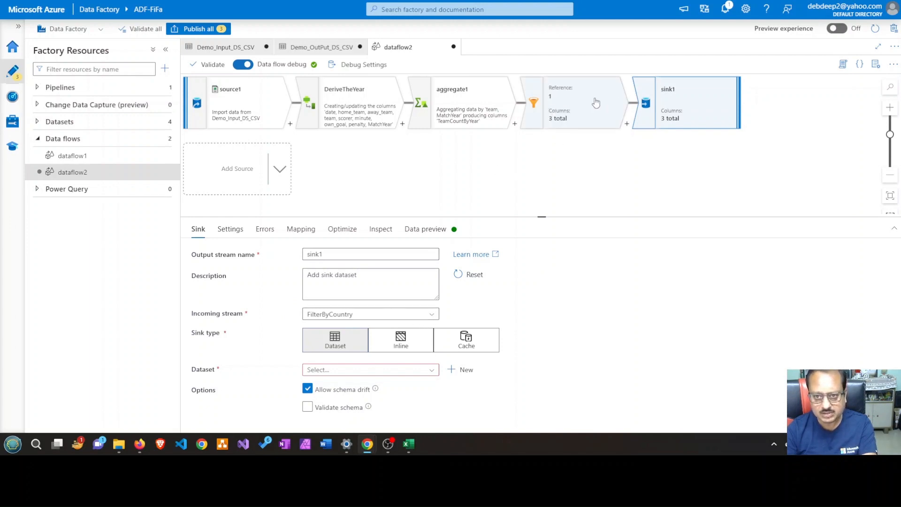
left_click(393, 371)
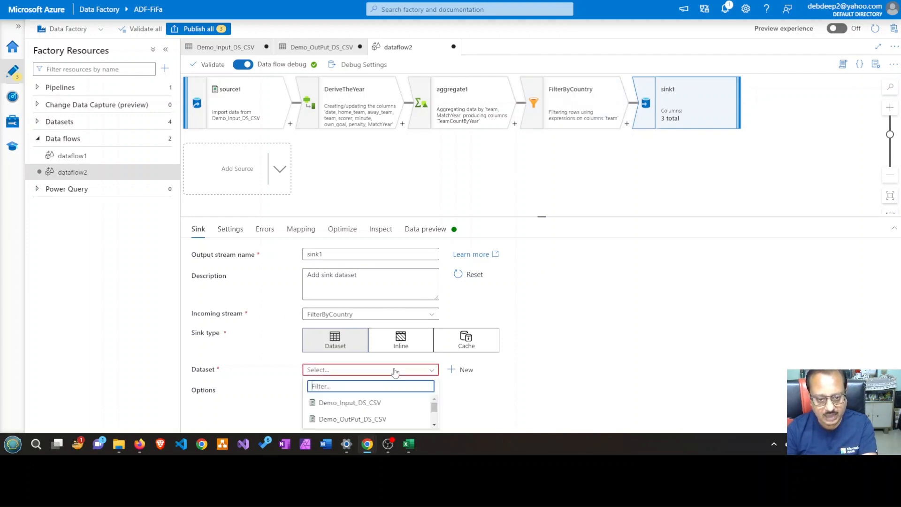
left_click(375, 423)
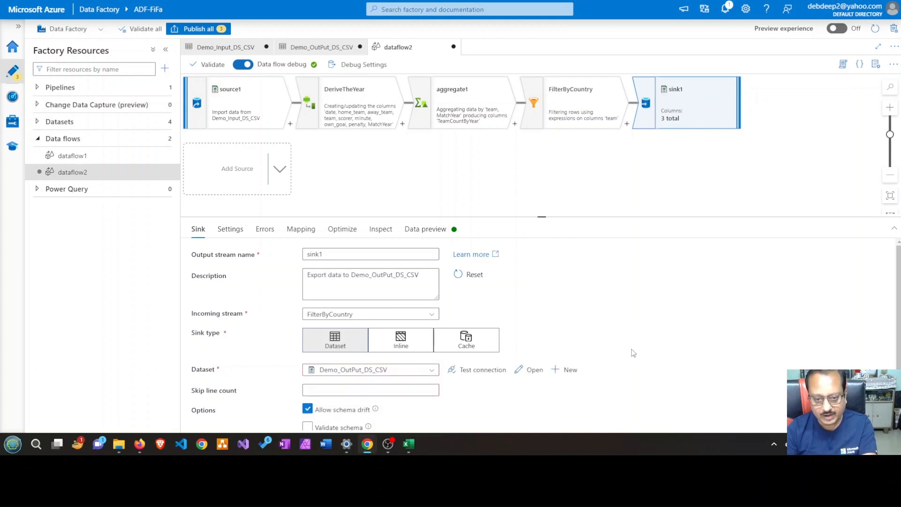
scroll(631, 349, "down", 1)
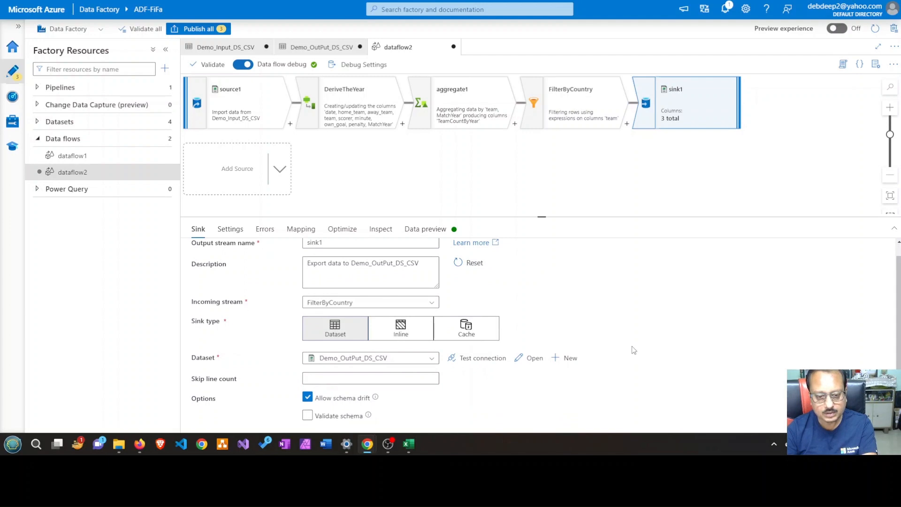
scroll(632, 349, "up", 1)
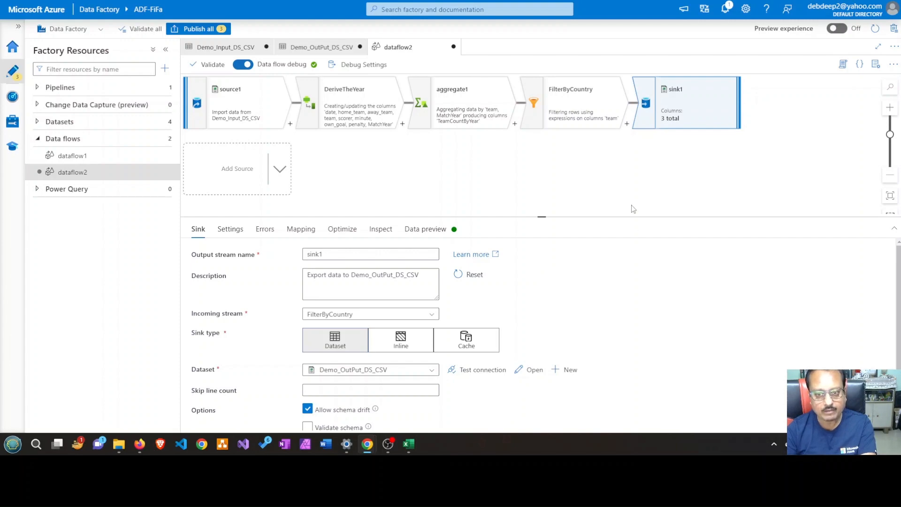
Switch to the Excel workbook and fill the Filter cell on Sheet1 with green
left_click(589, 111)
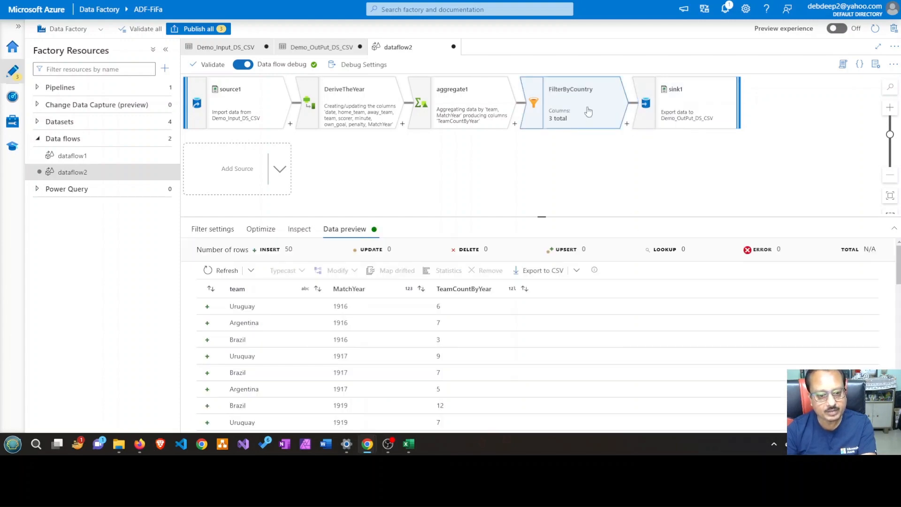
left_click(408, 443)
left_click(115, 415)
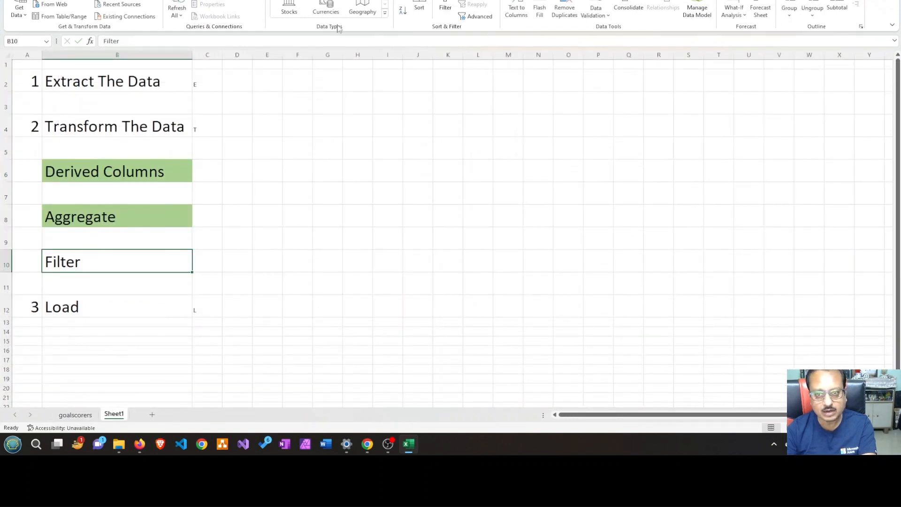
left_click(32, 0)
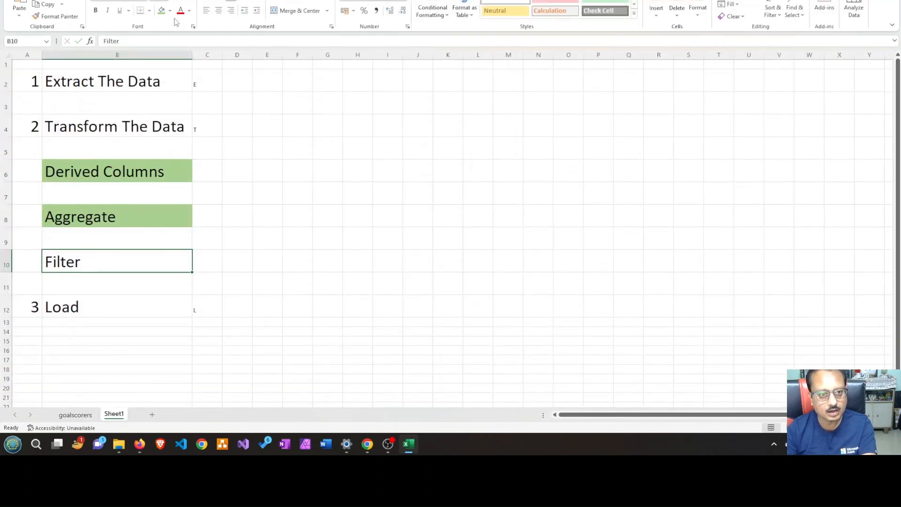
left_click(161, 10)
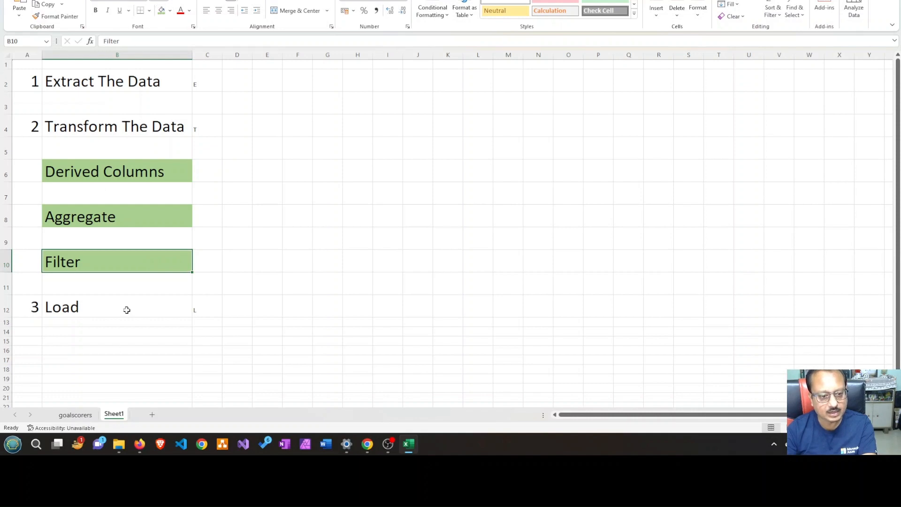
Enter 3 in cell D12 on the Load row and set its font size to 24
left_click(126, 309)
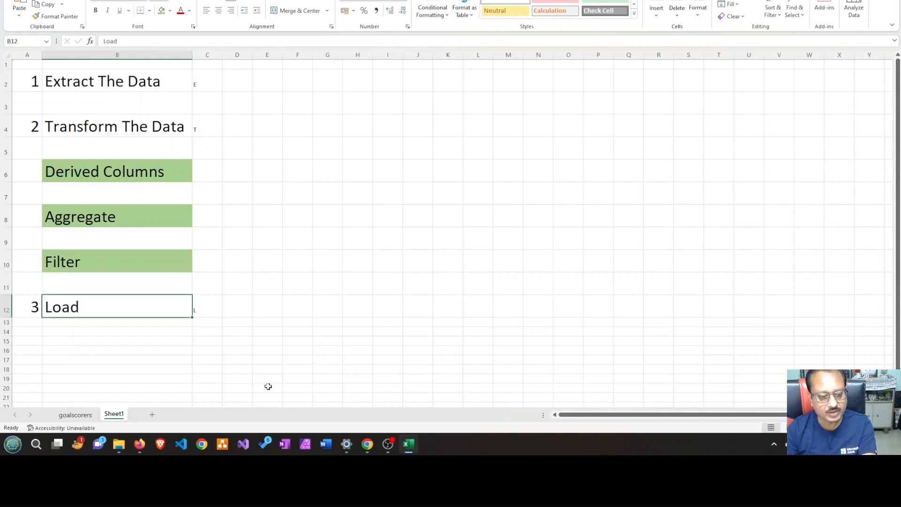
left_click(241, 307)
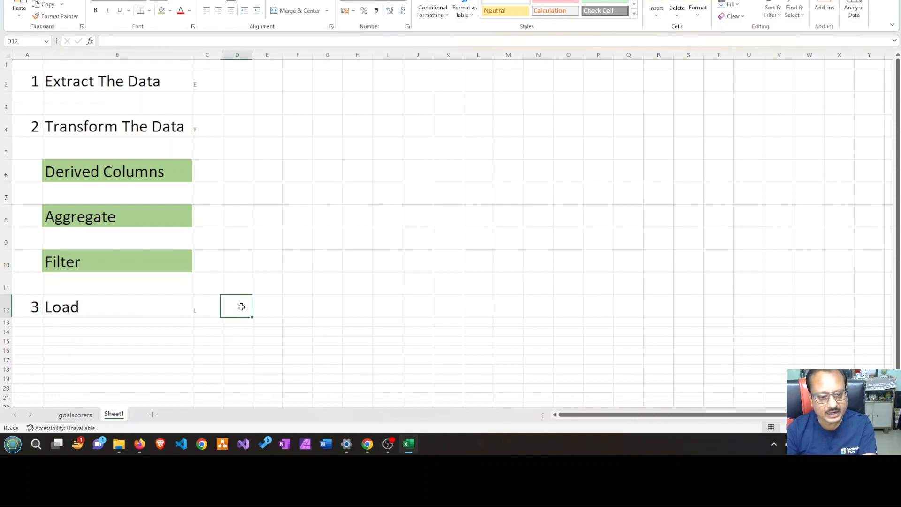
type("3")
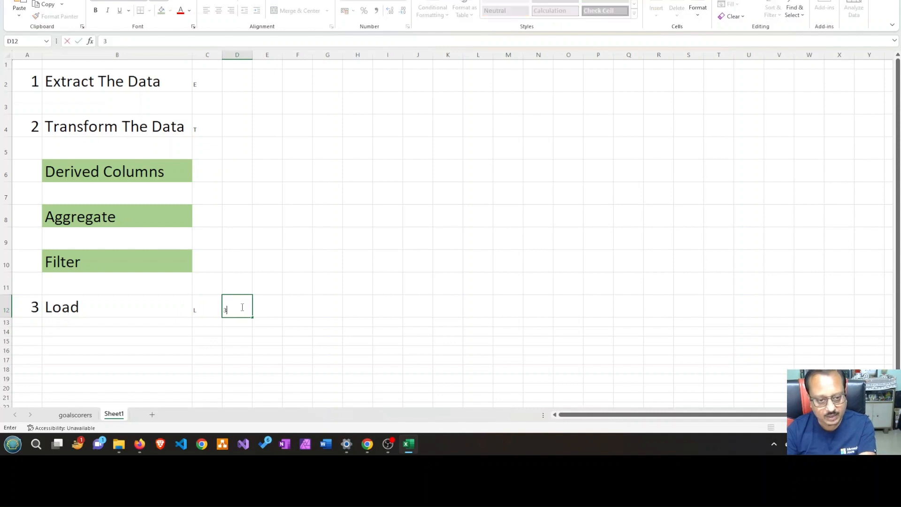
left_click(305, 317)
left_click(238, 309)
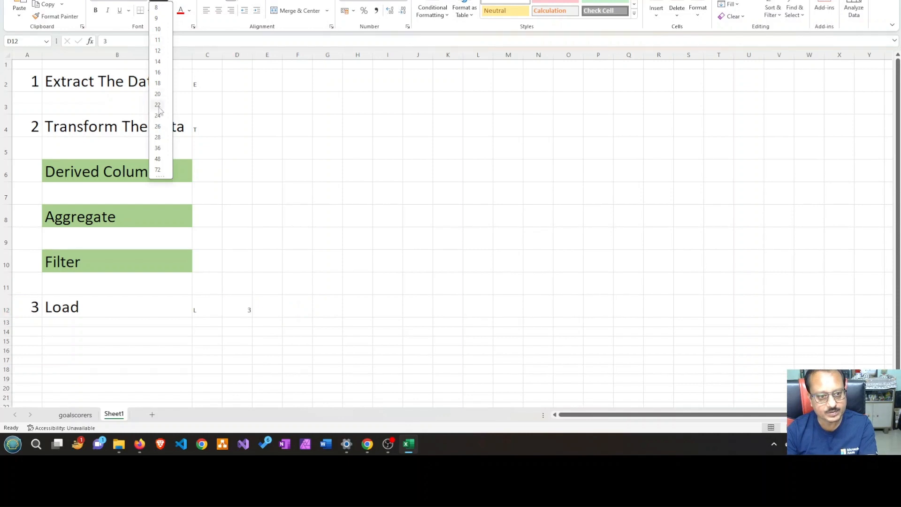
left_click(157, 115)
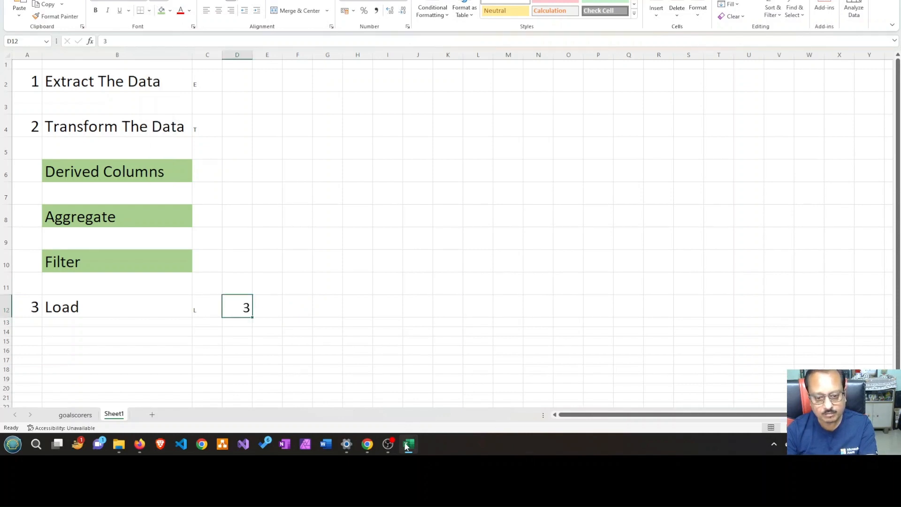
Switch back to Data Factory, check the FilterByCountry preview rows, and open the file settings of sink1
left_click(367, 452)
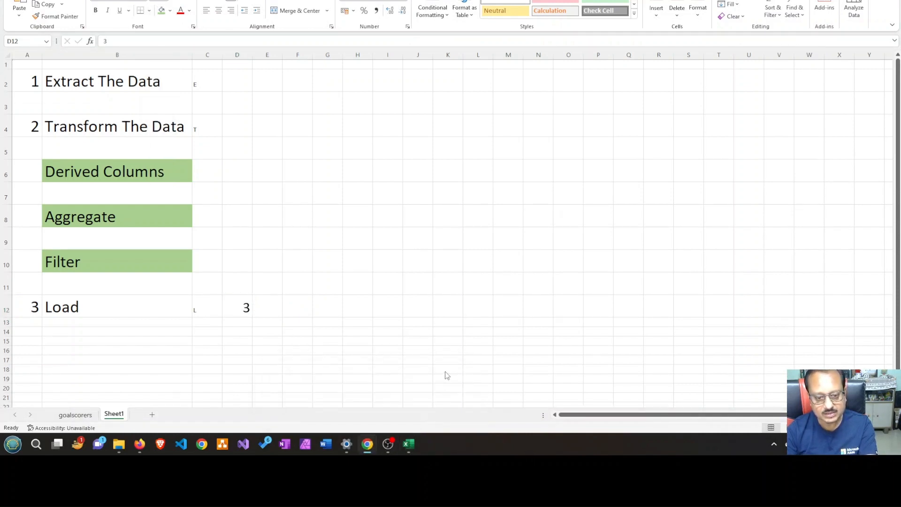
mouse_move(367, 444)
left_click(316, 401)
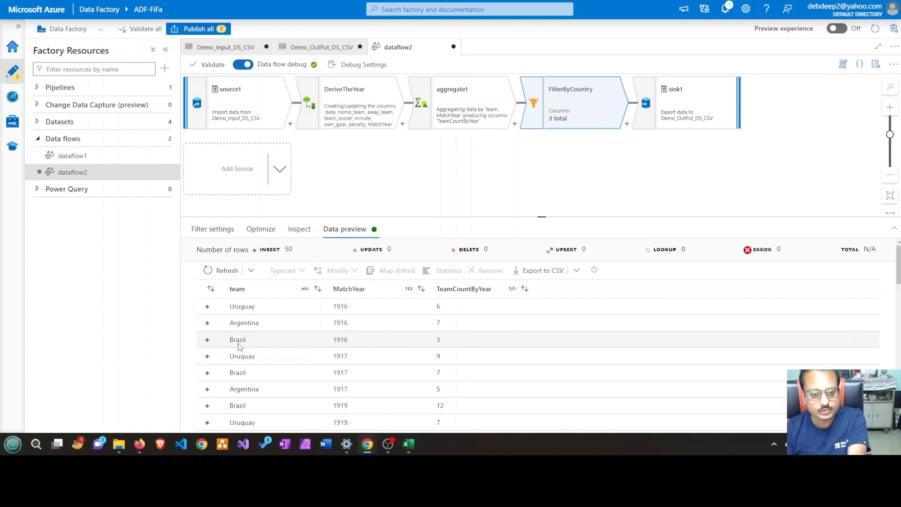
left_click(702, 111)
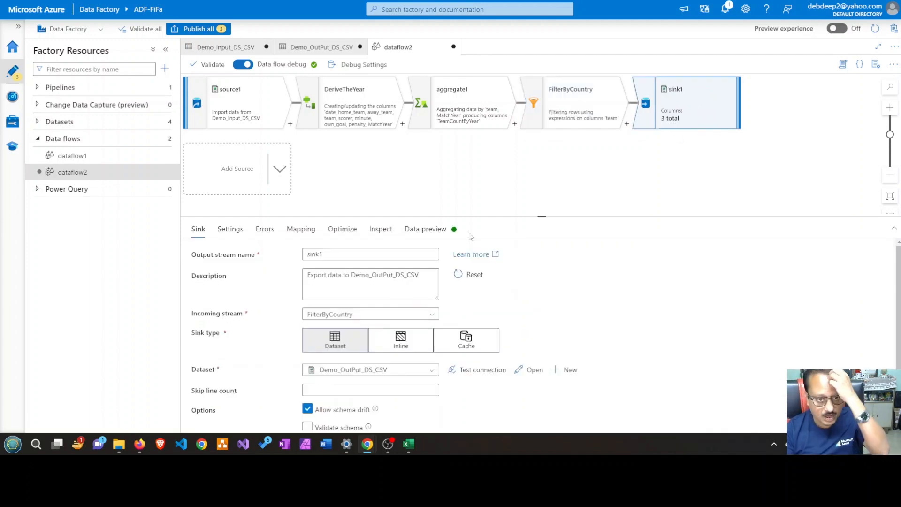
left_click(233, 237)
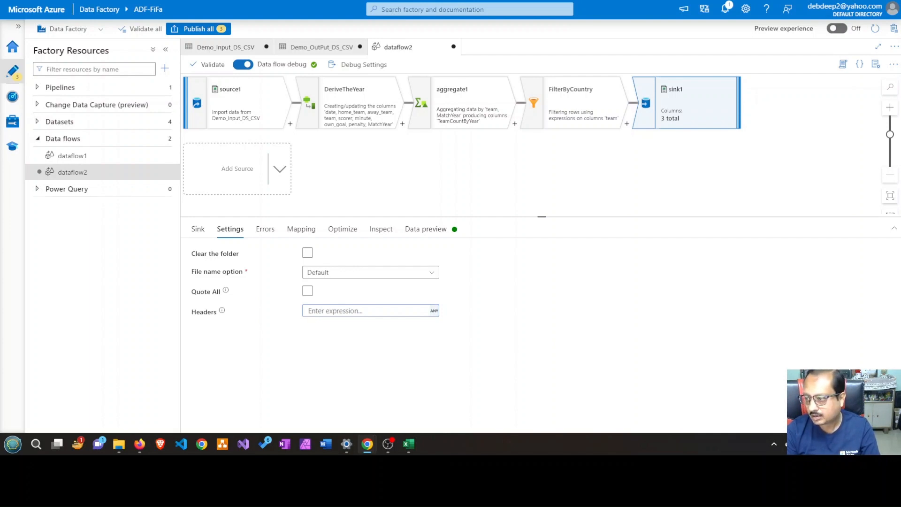
Configure sink1 to use Set partitioning with the Key partition type and team as the key column
left_click(347, 235)
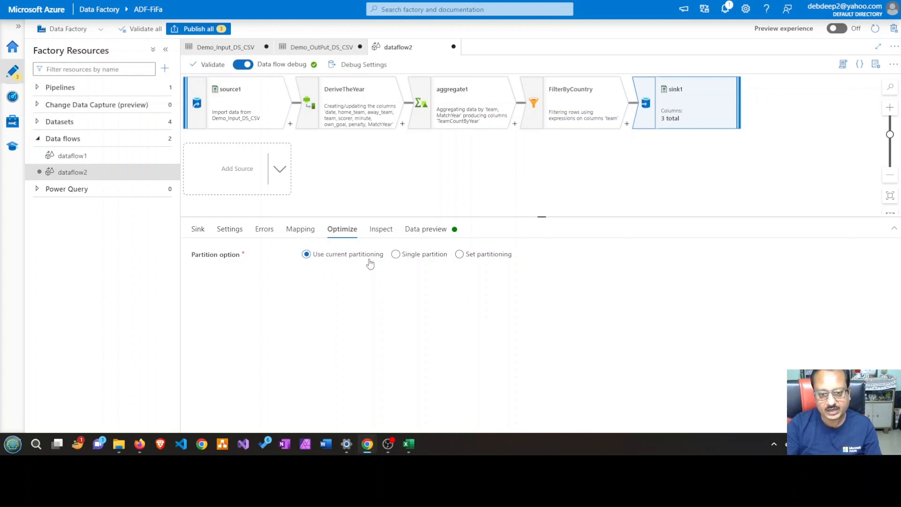
left_click(396, 255)
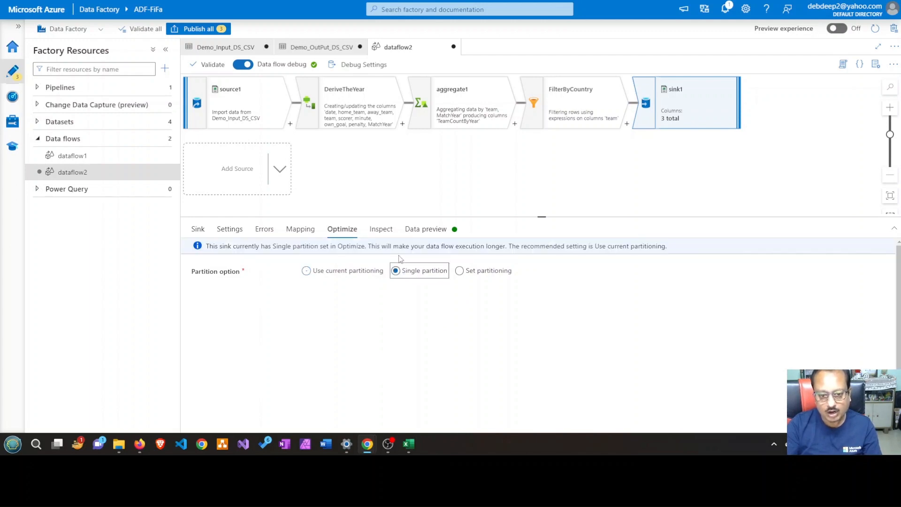
left_click(458, 270)
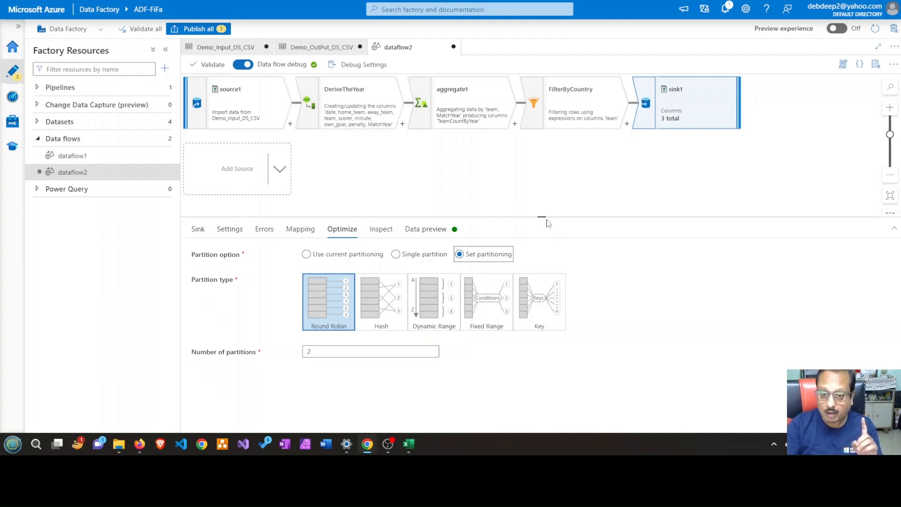
left_click_drag(548, 217, 544, 189)
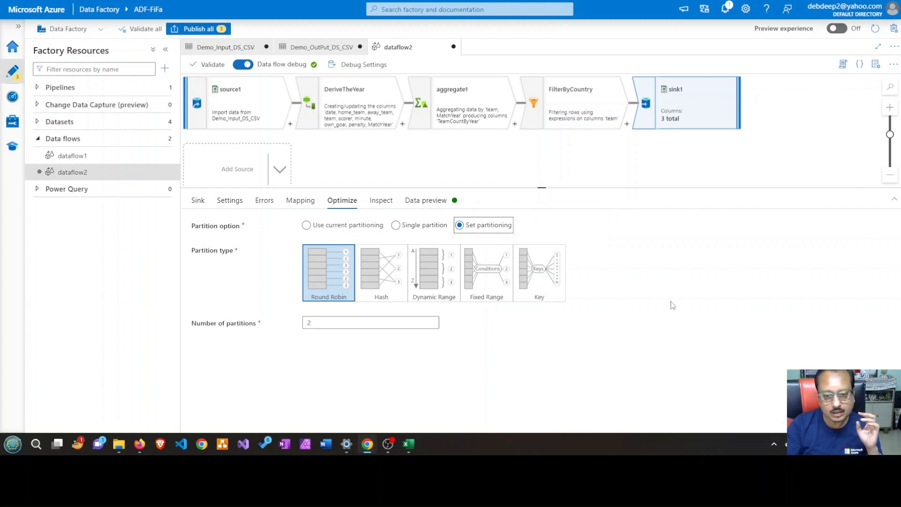
left_click(544, 279)
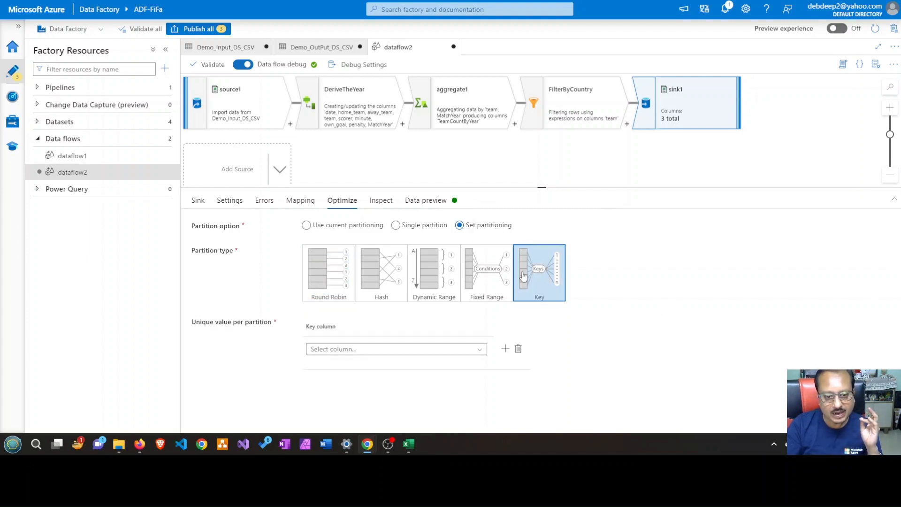
left_click(480, 353)
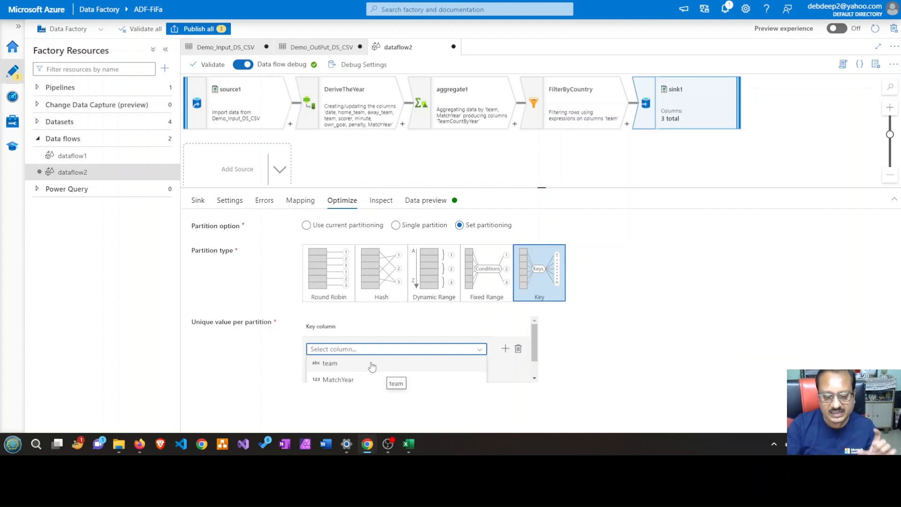
left_click(371, 365)
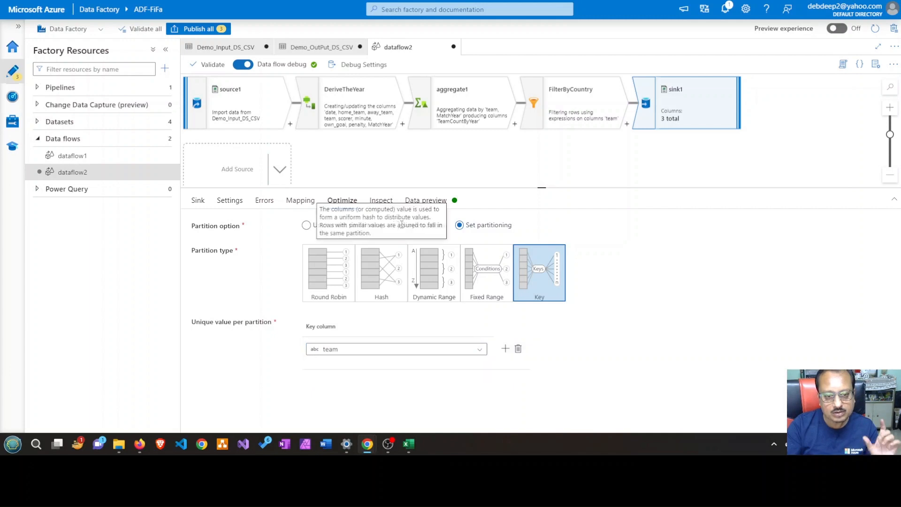
Examine the file name options in sink1's settings, leave them as Default, and return to its partition options
left_click(244, 209)
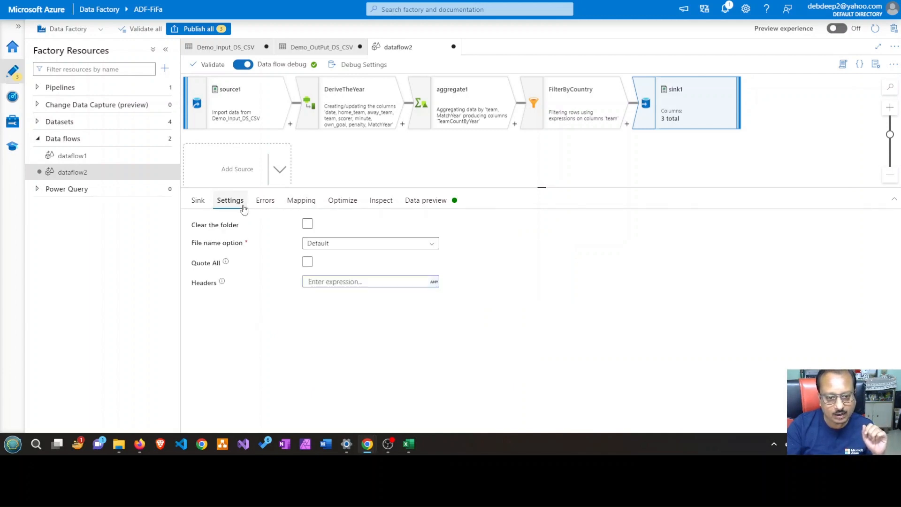
left_click(435, 244)
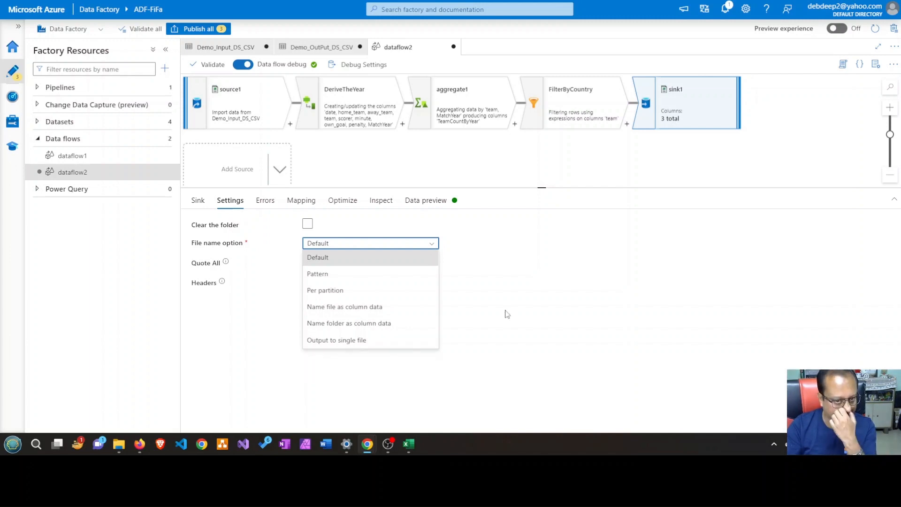
left_click(345, 203)
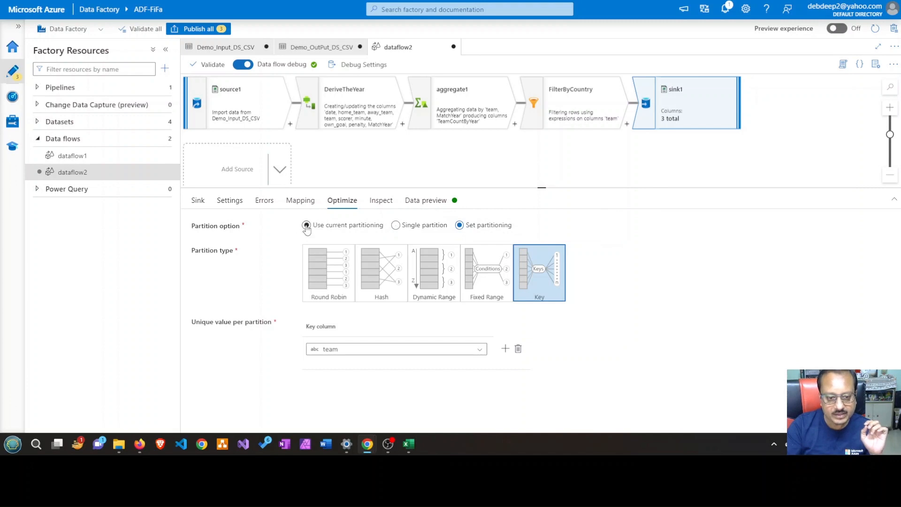
Set sink1 to Use current partitioning and change its file name option to Name file as column data
left_click(307, 226)
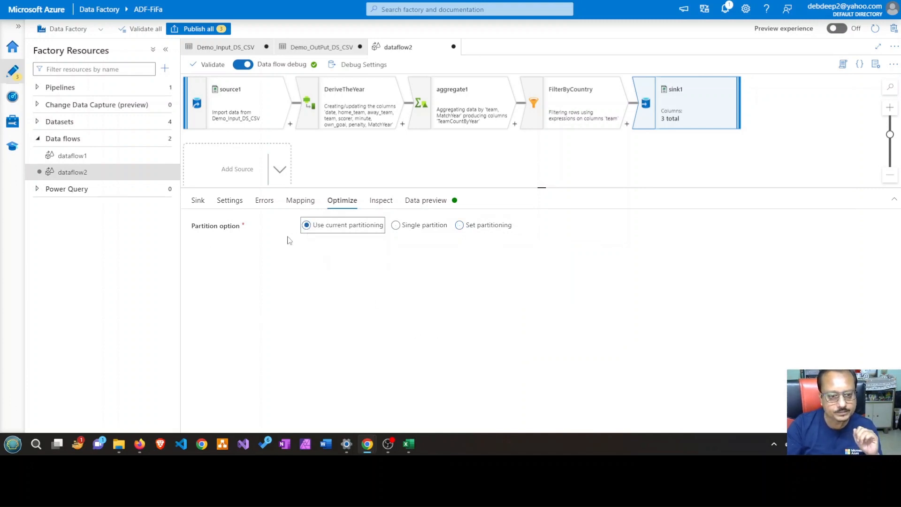
left_click(235, 205)
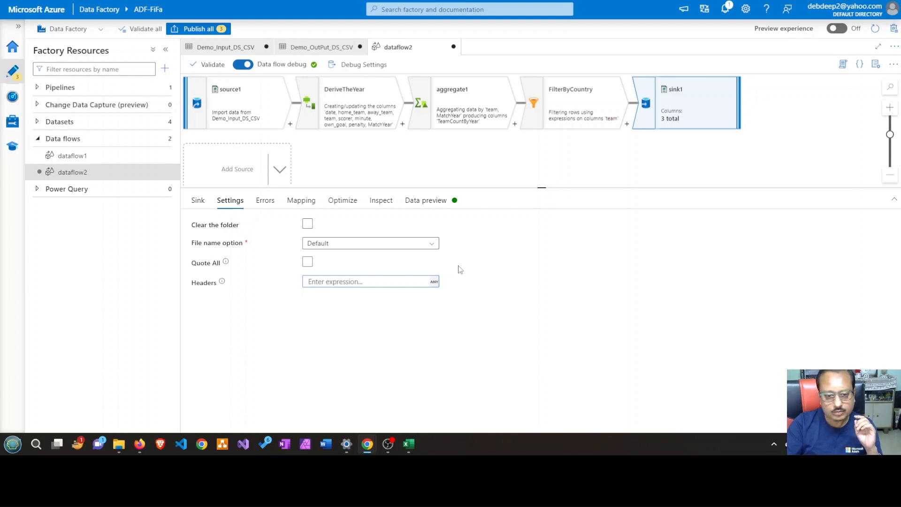
left_click(433, 249)
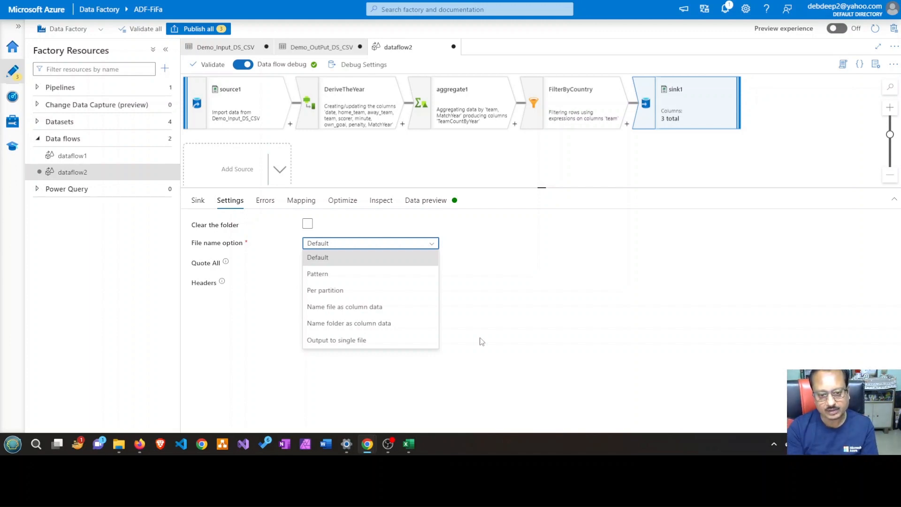
left_click(398, 311)
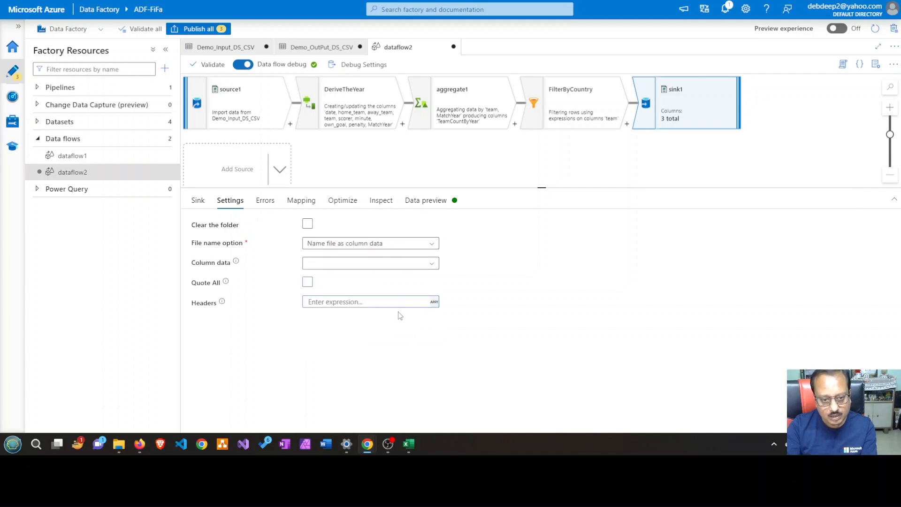
left_click(392, 302)
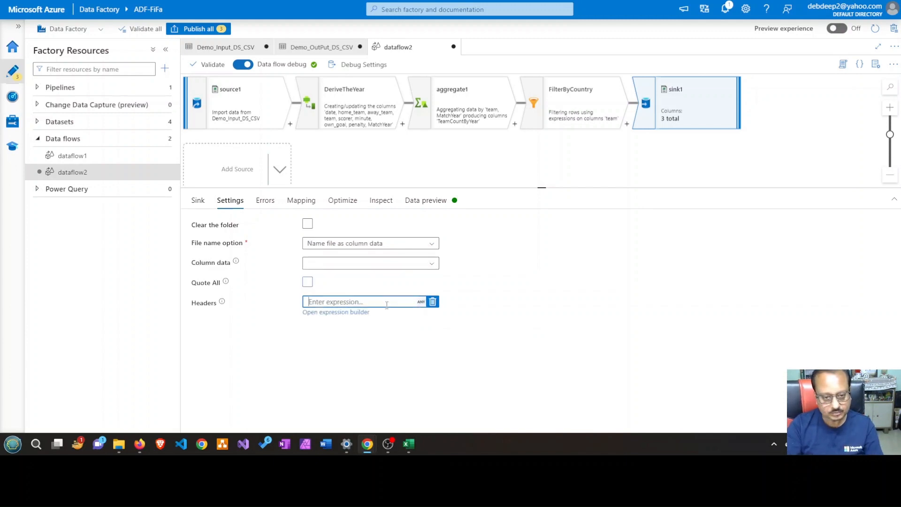
left_click(365, 317)
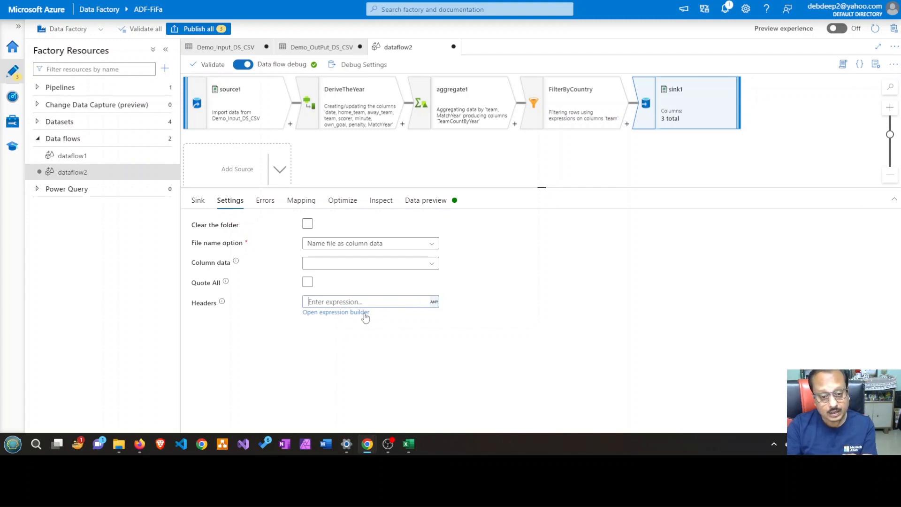
left_click(365, 313)
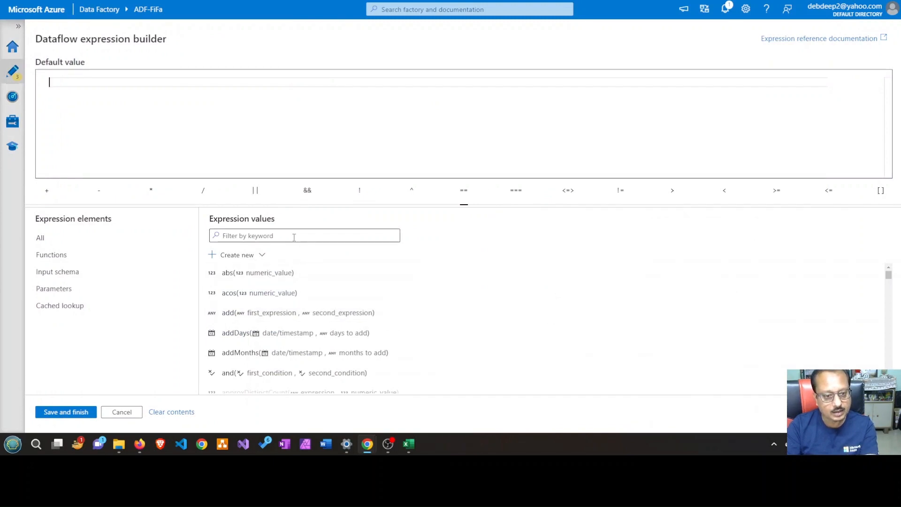
type("Fi")
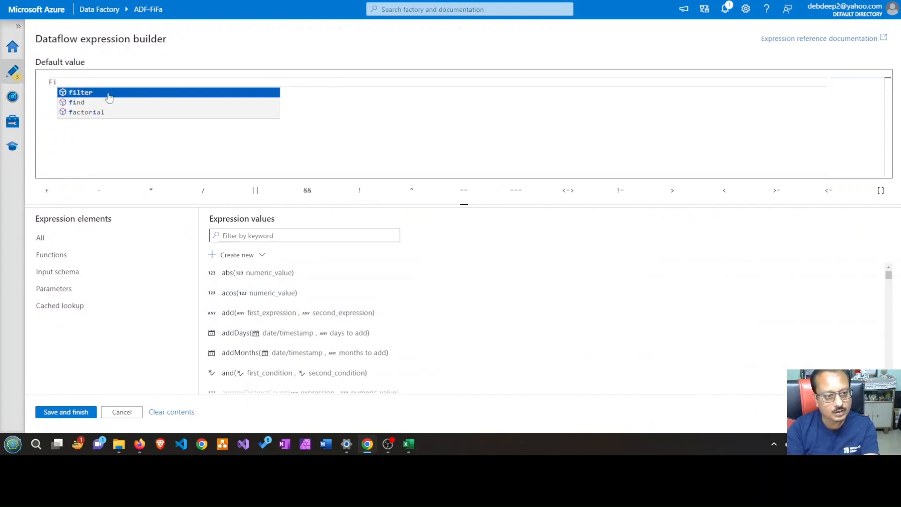
key("BackSpace")
key("BackSpace")
type("$")
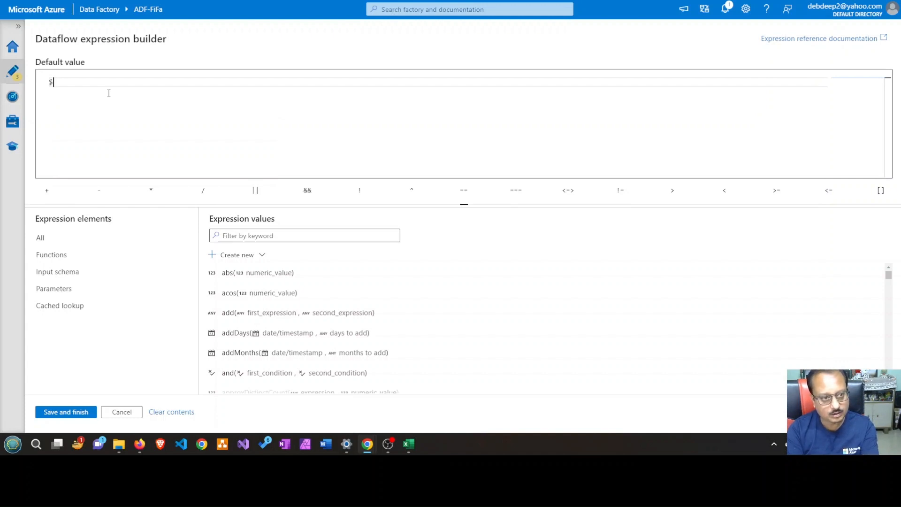
type("F")
key("BackSpace")
key("BackSpace")
key("BackSpace")
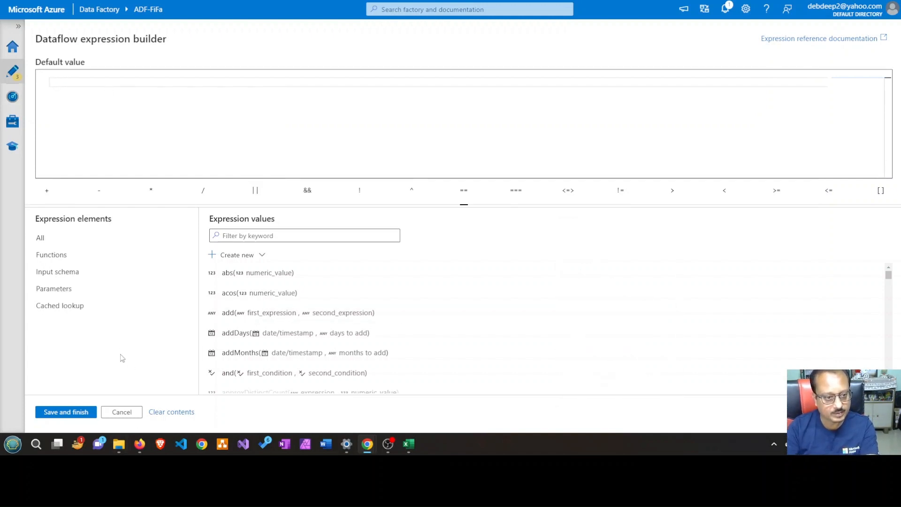
left_click(74, 259)
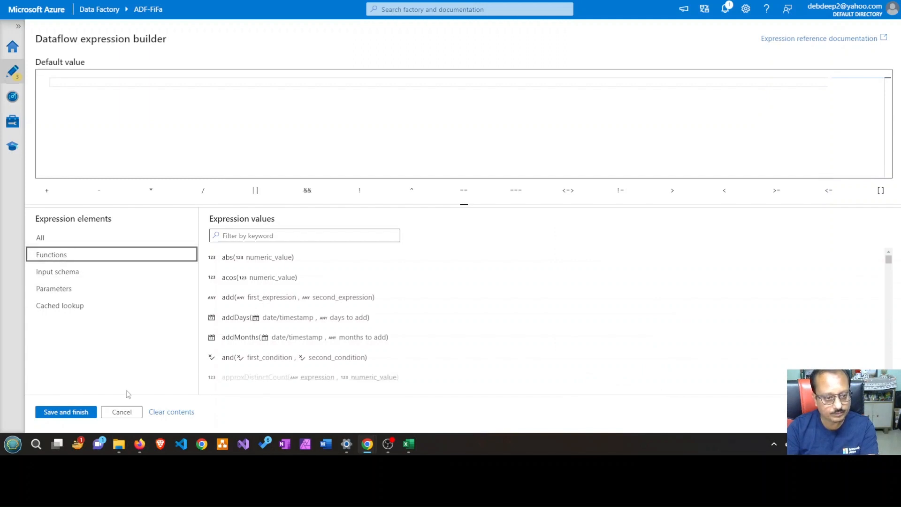
left_click(123, 413)
Choose team as the column data that names sink1's output files
left_click(369, 302)
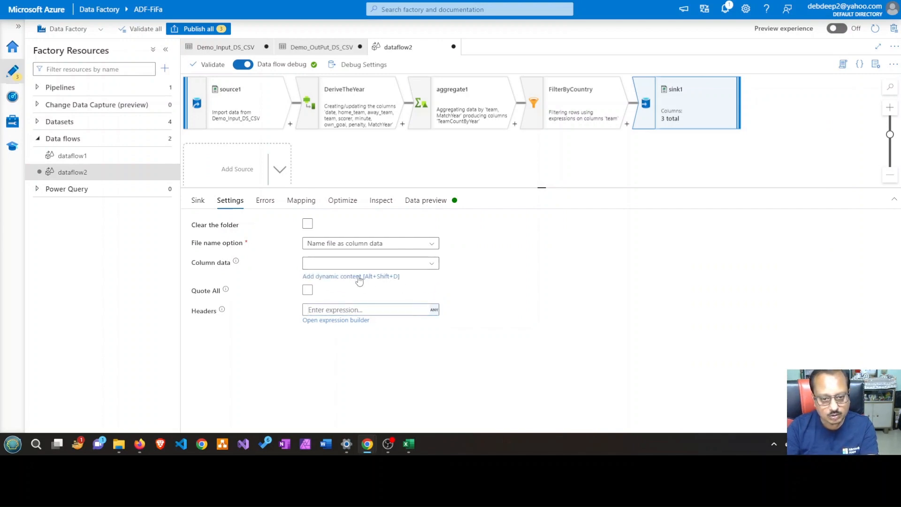
left_click(434, 264)
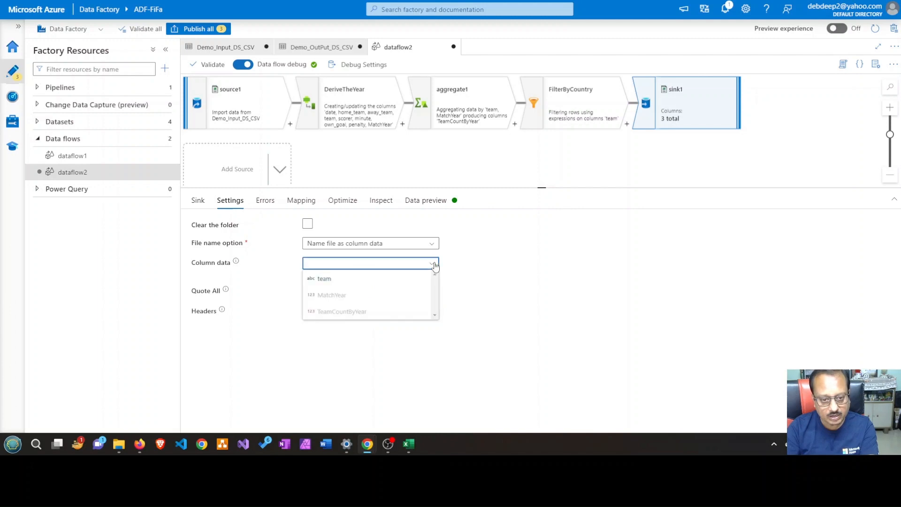
left_click(364, 285)
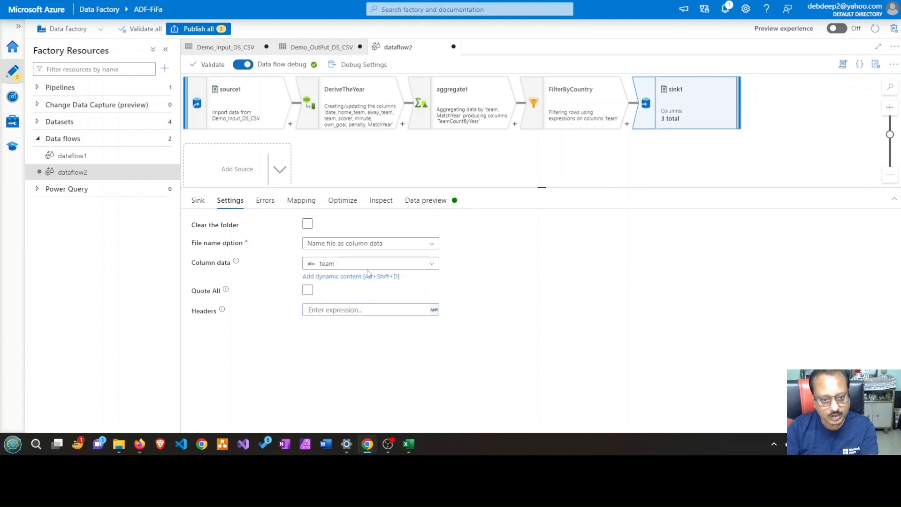
Try to replace the team expression in sink1's column data with $FileName, looking up FileName among the parameters
left_click(351, 277)
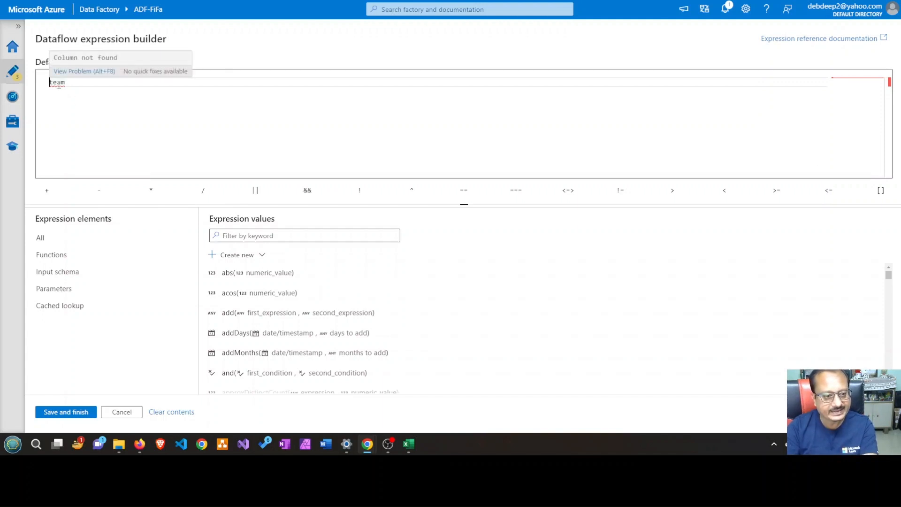
left_click(81, 295)
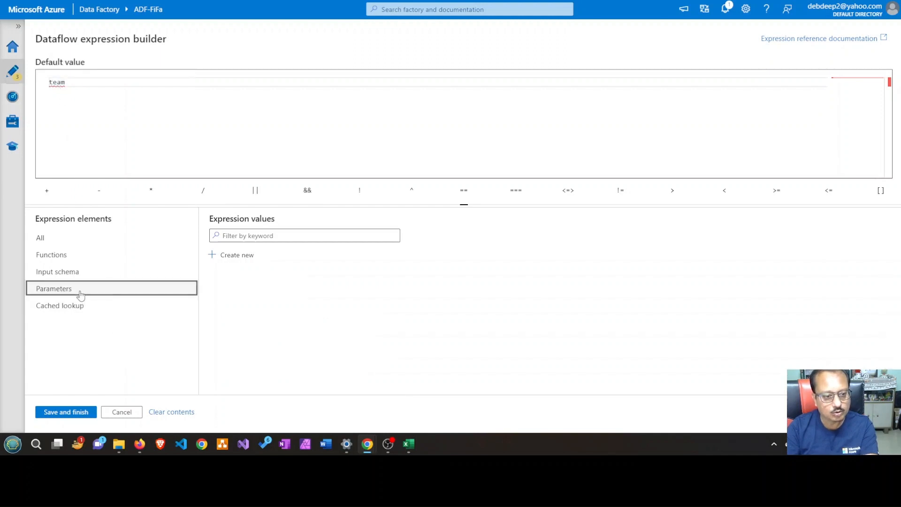
left_click(248, 236)
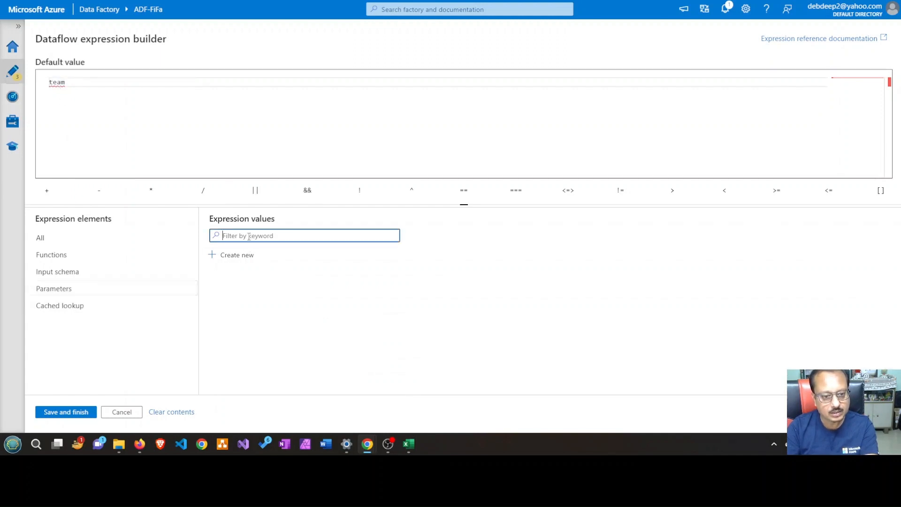
type("File")
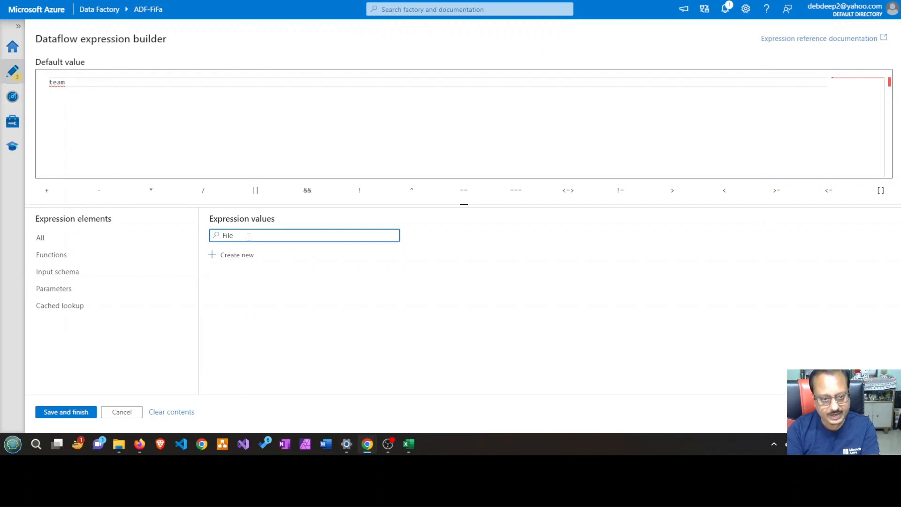
type("Name")
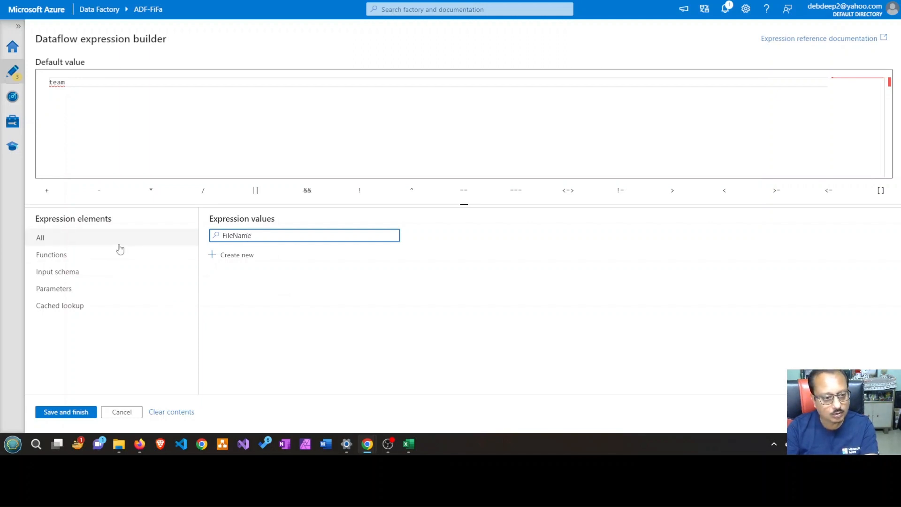
double_click(56, 82)
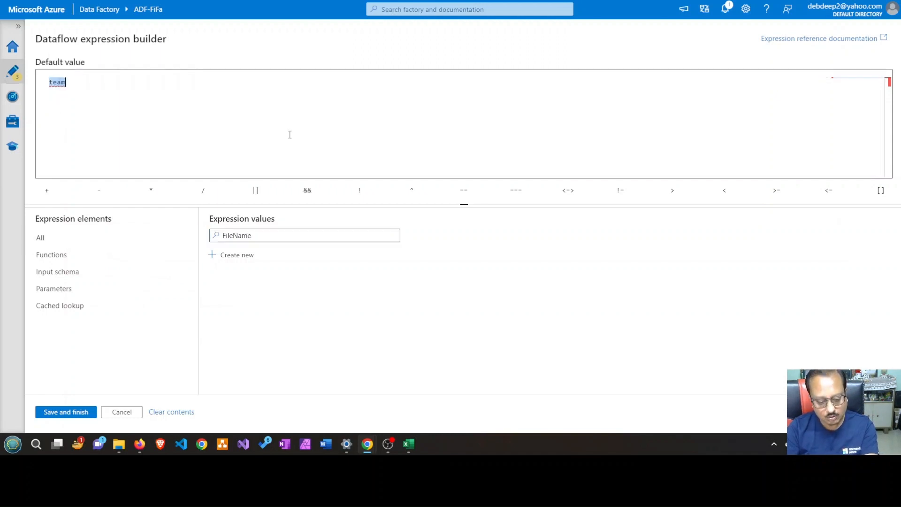
type("$File")
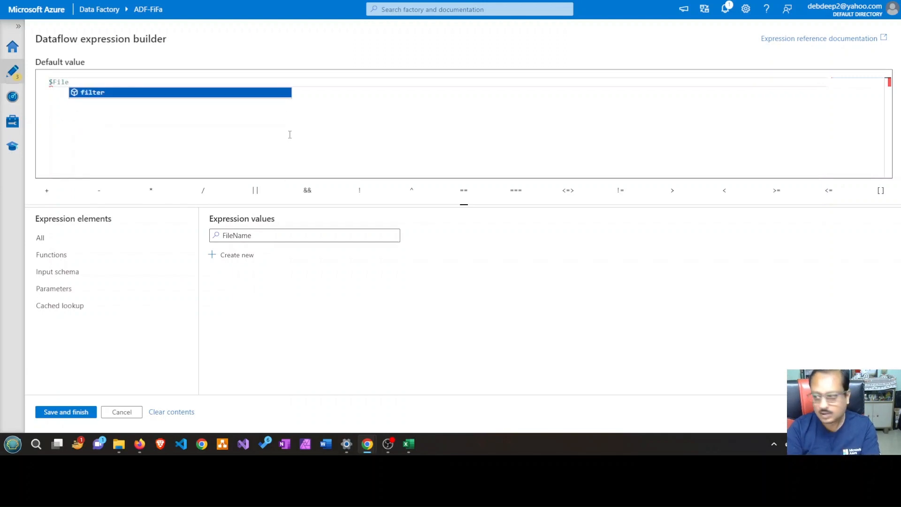
type("Name")
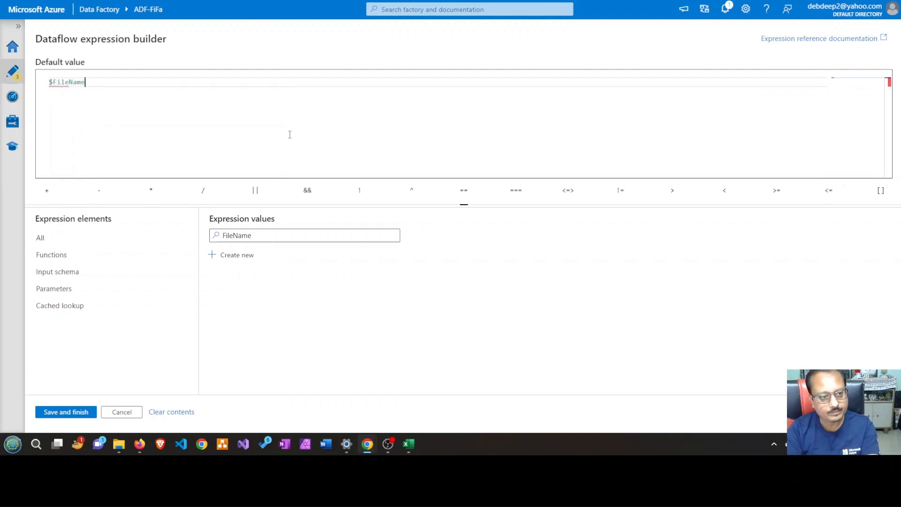
left_click(82, 414)
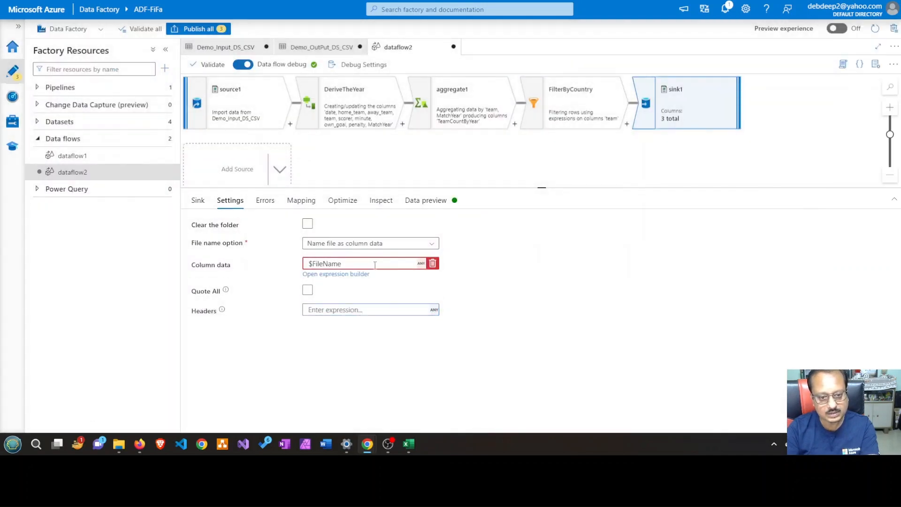
left_click(350, 276)
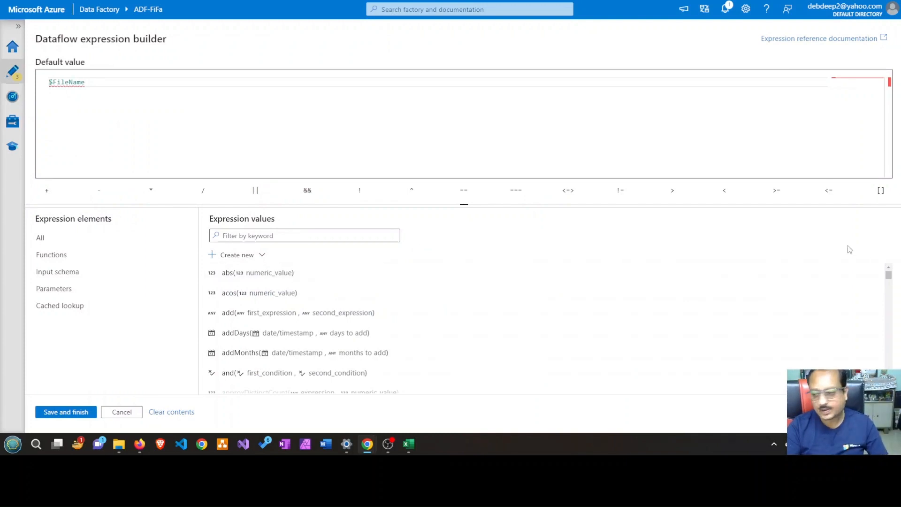
key("alt+Tab")
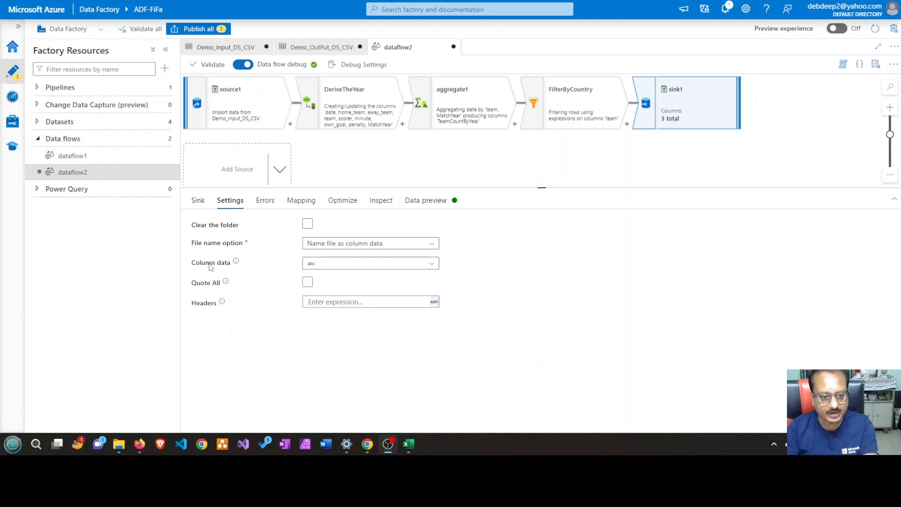
Create a string parameter named FileName with team as its default value from sink1's column data expression builder
mouse_move(329, 267)
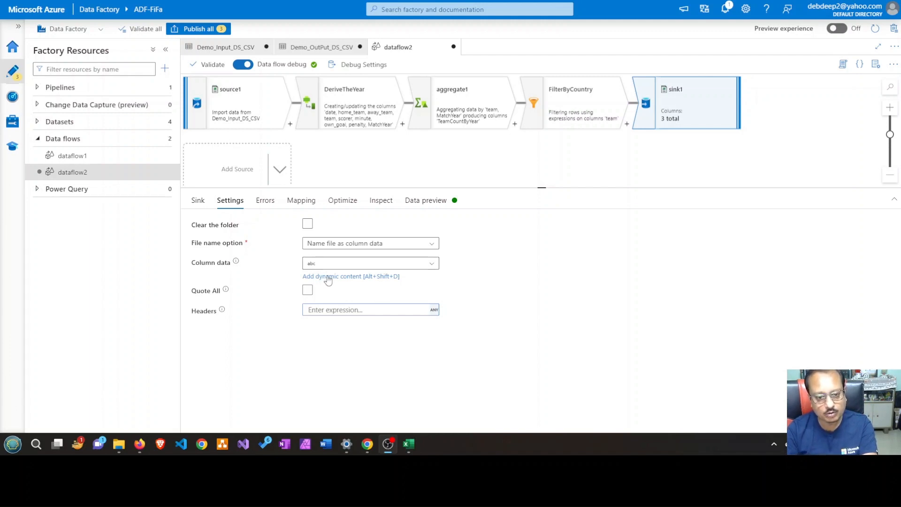
left_click(328, 278)
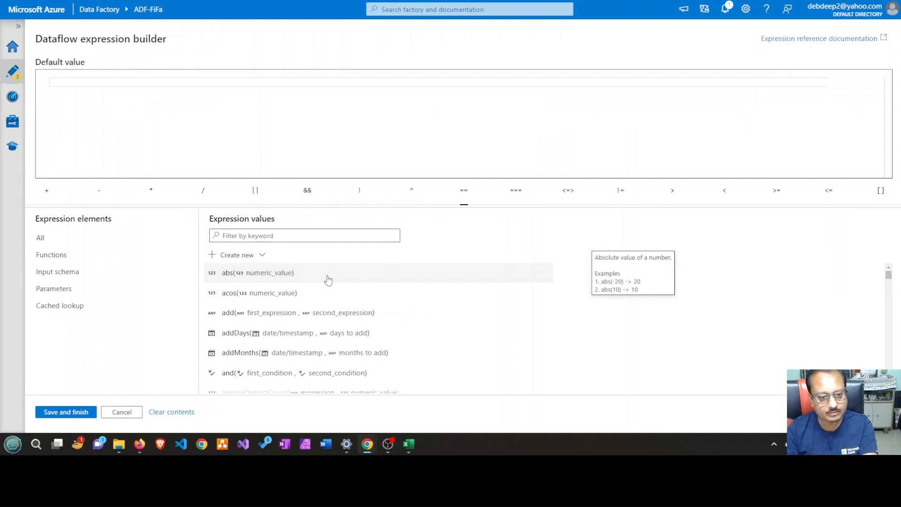
left_click(68, 294)
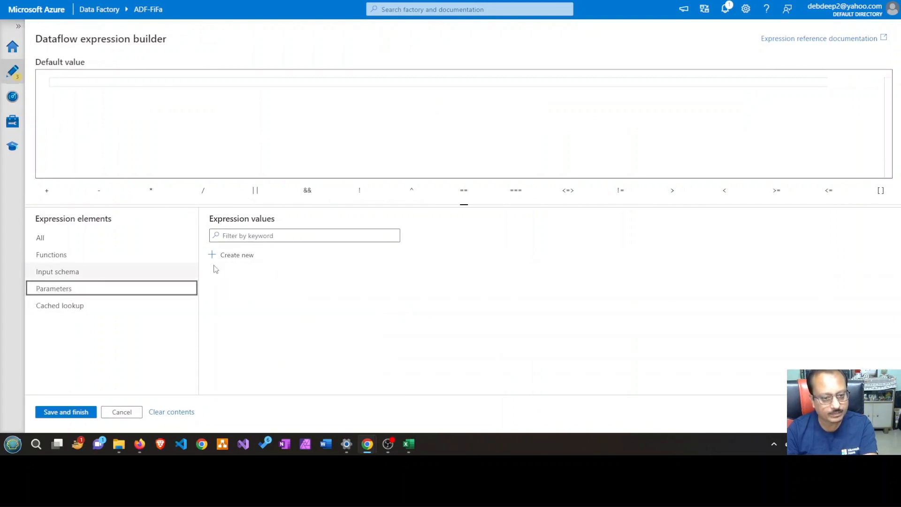
left_click(295, 238)
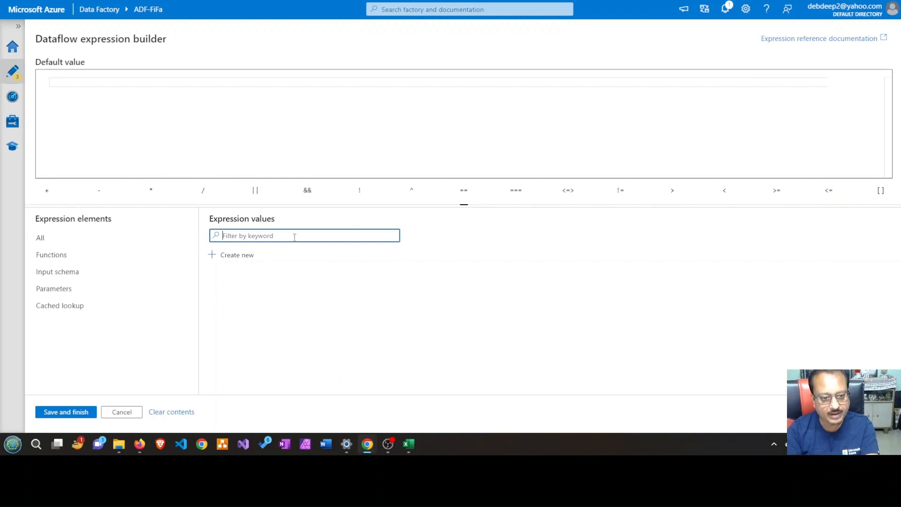
left_click(237, 254)
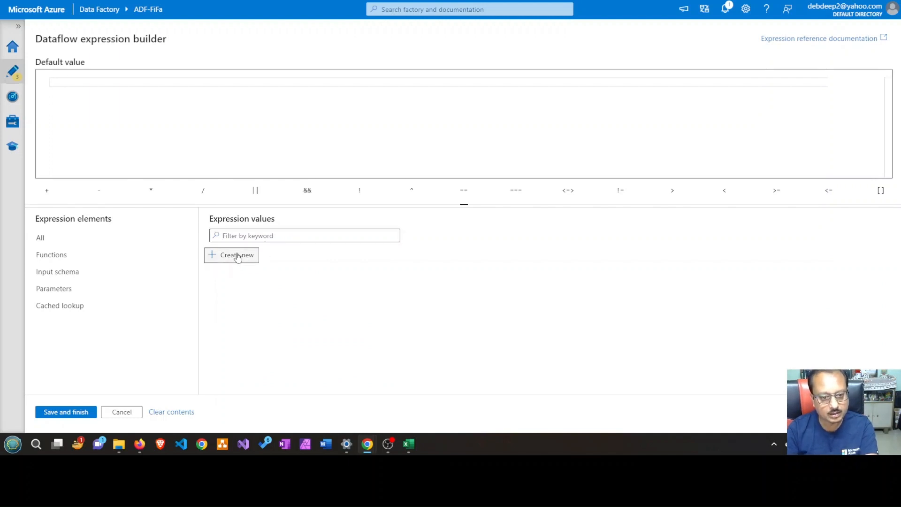
double_click(97, 72)
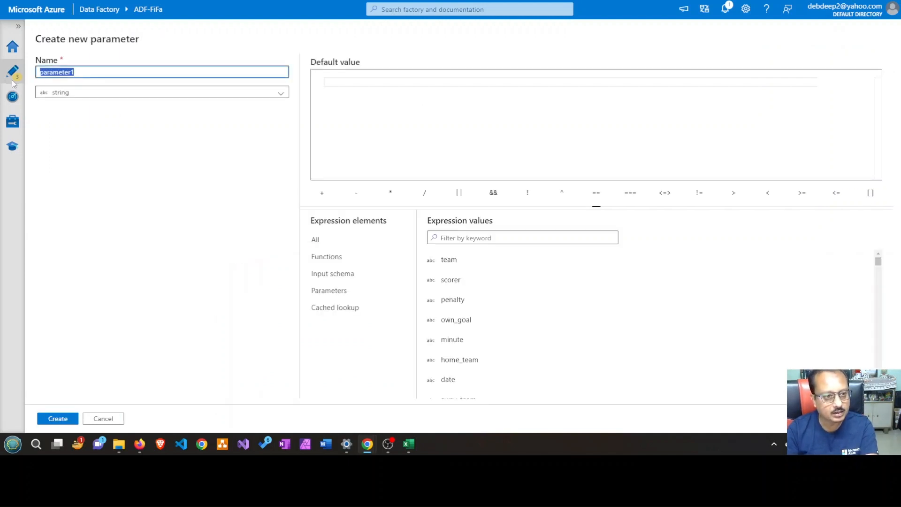
type("FileName")
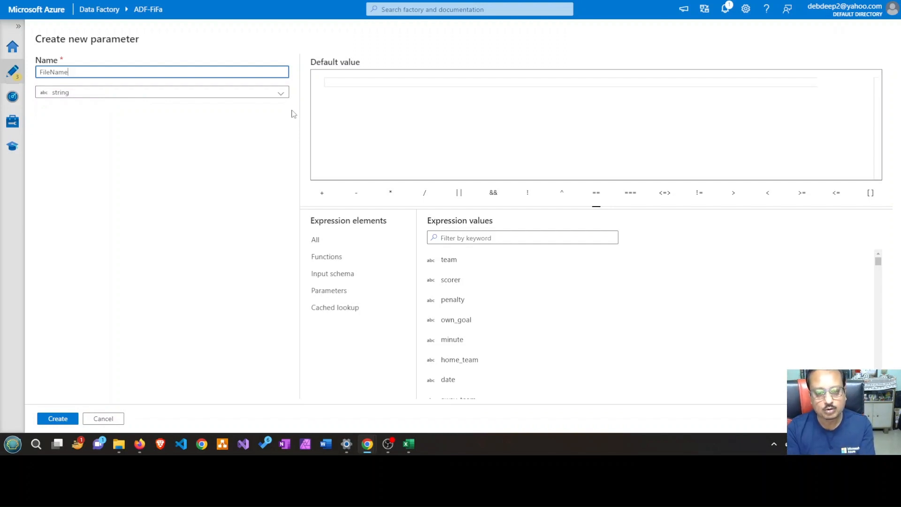
left_click(490, 267)
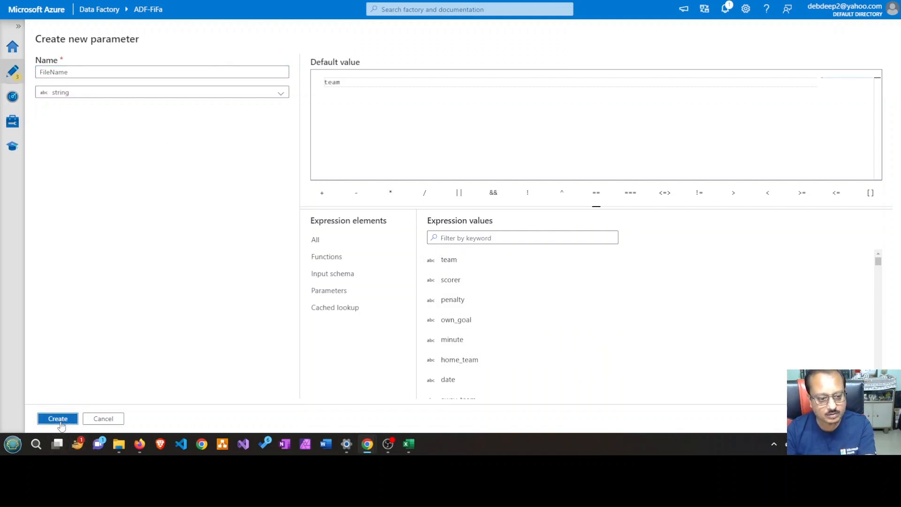
left_click(58, 419)
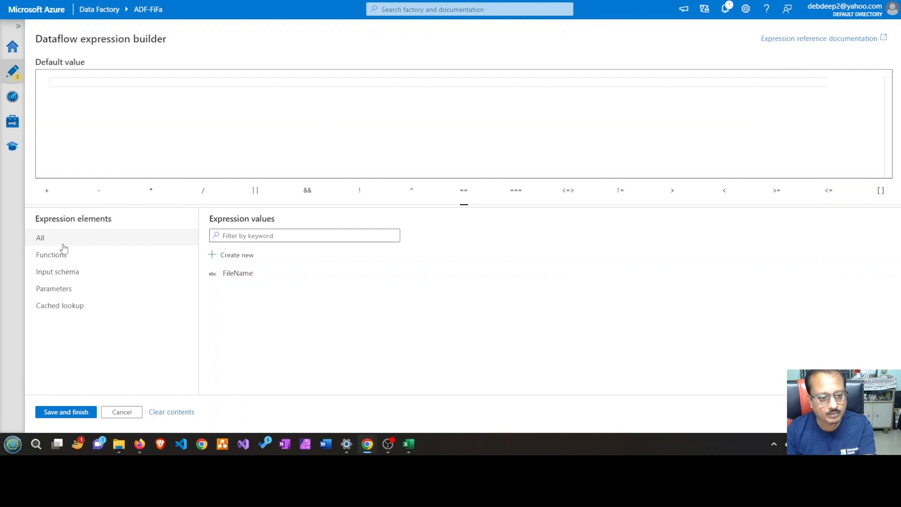
Try to insert the FileName parameter into sink1's column data expression, and close the expression builder
left_click(241, 274)
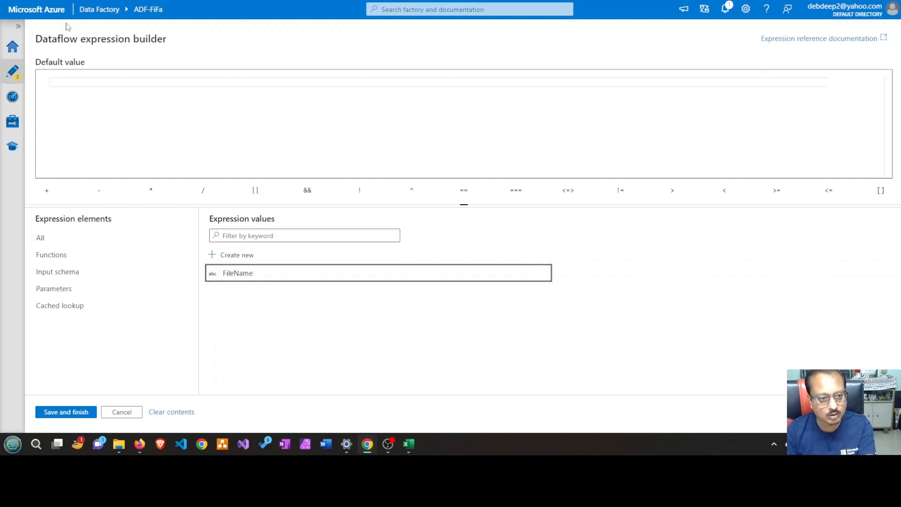
left_click(179, 109)
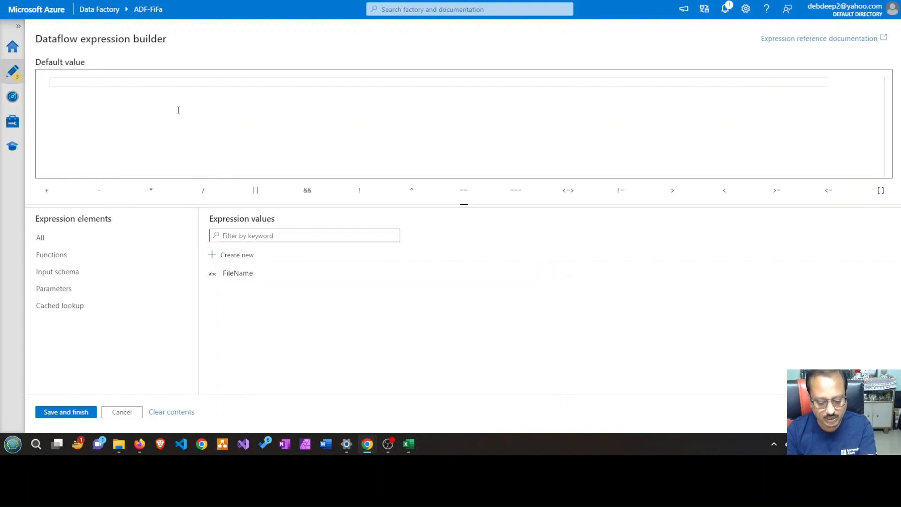
type("Fi")
key("BackSpace")
key("BackSpace")
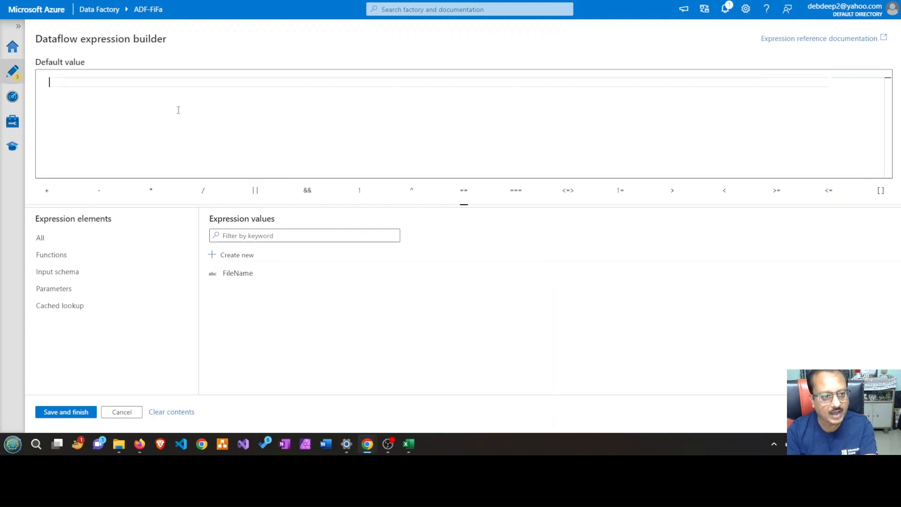
left_click(73, 413)
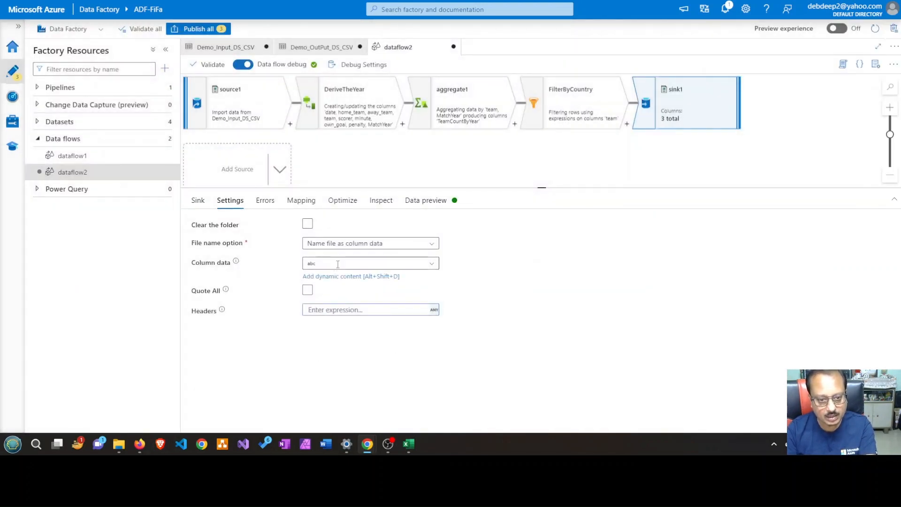
Set sink1's column data to $FileName, checking the parameter's default value before saving the expression
left_click(338, 277)
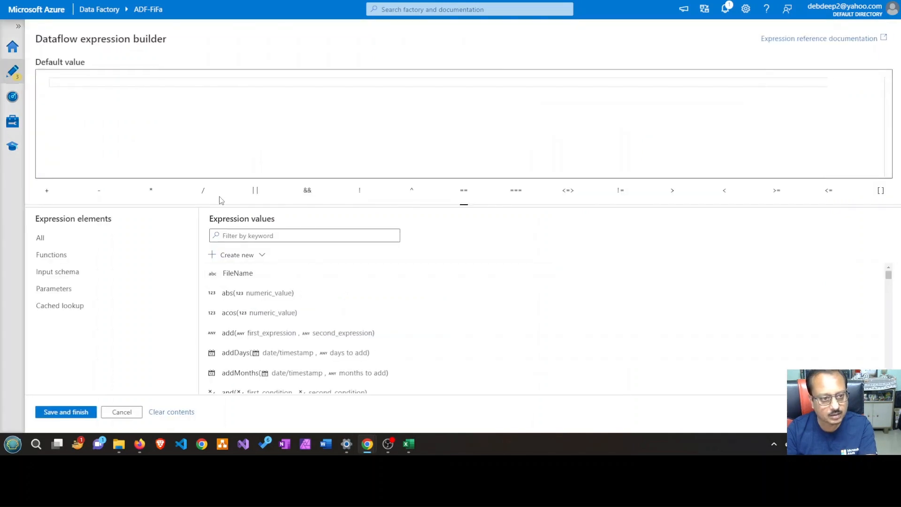
left_click(267, 278)
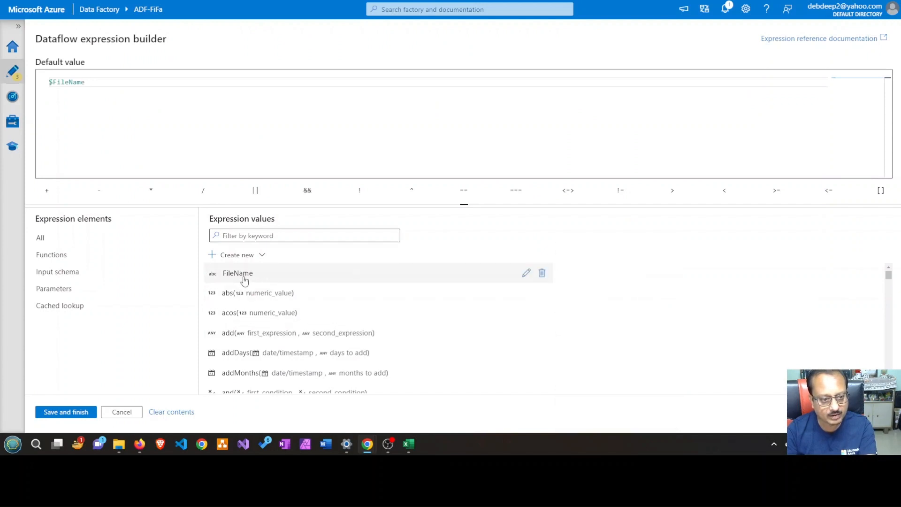
left_click(70, 288)
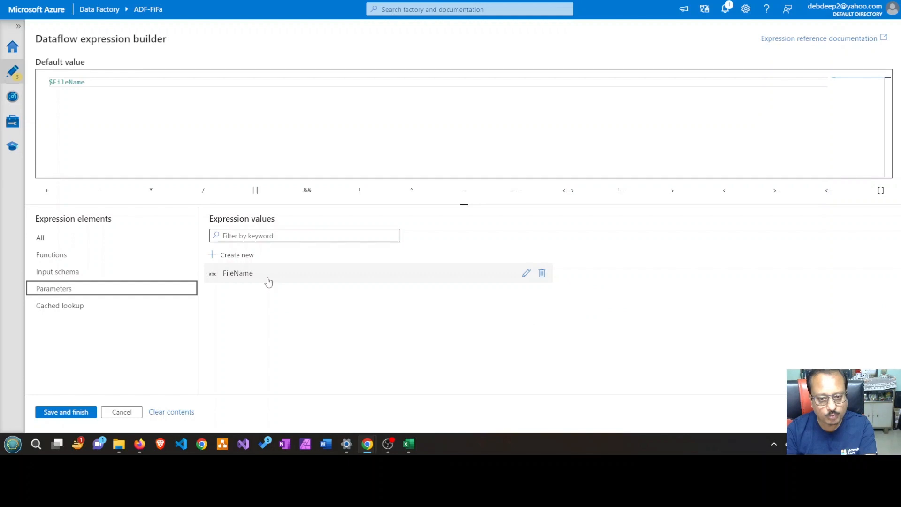
left_click(526, 272)
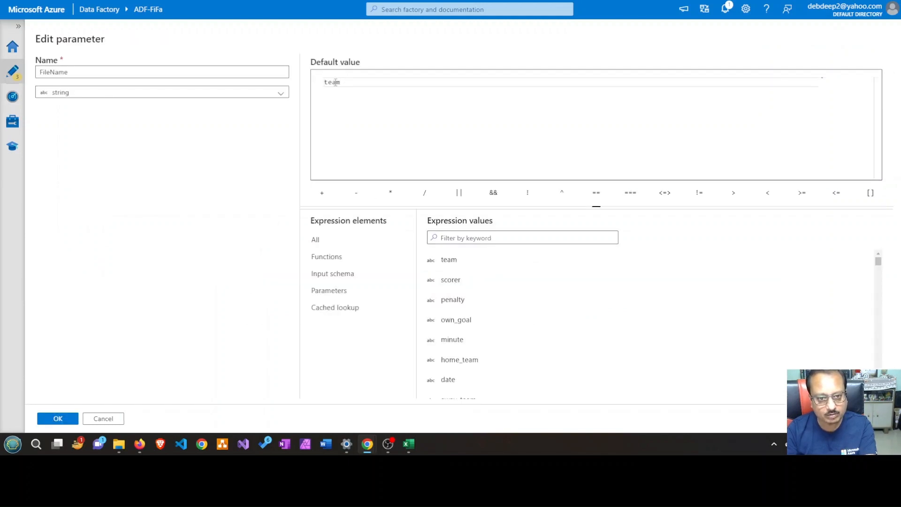
left_click(116, 419)
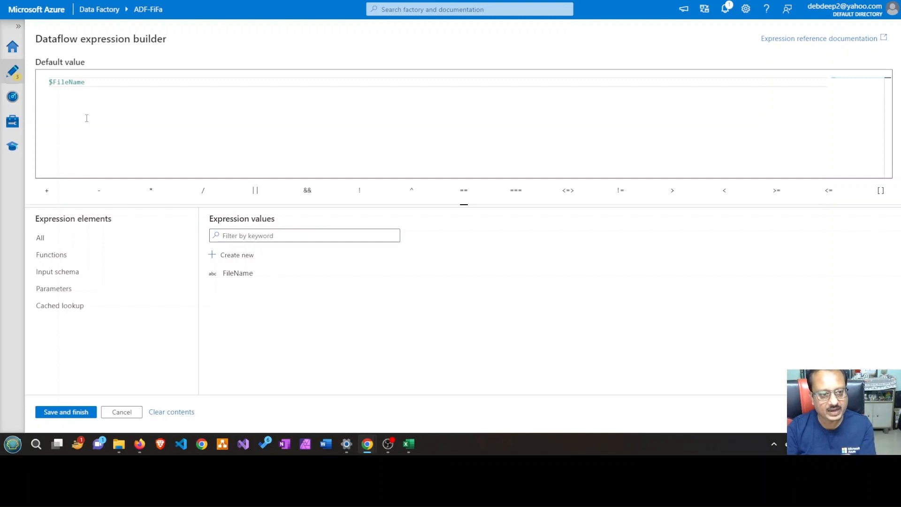
left_click(68, 415)
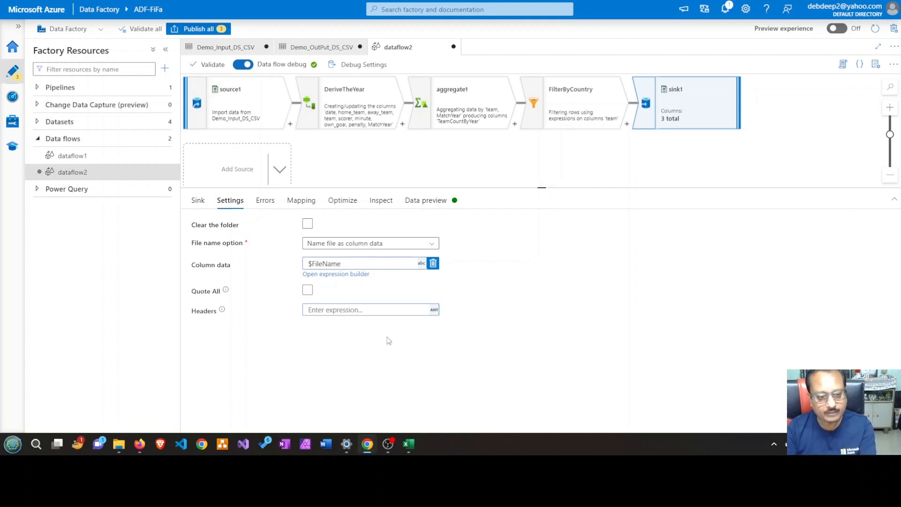
Refresh sink1's data preview and enlarge its output for reading
left_click(432, 202)
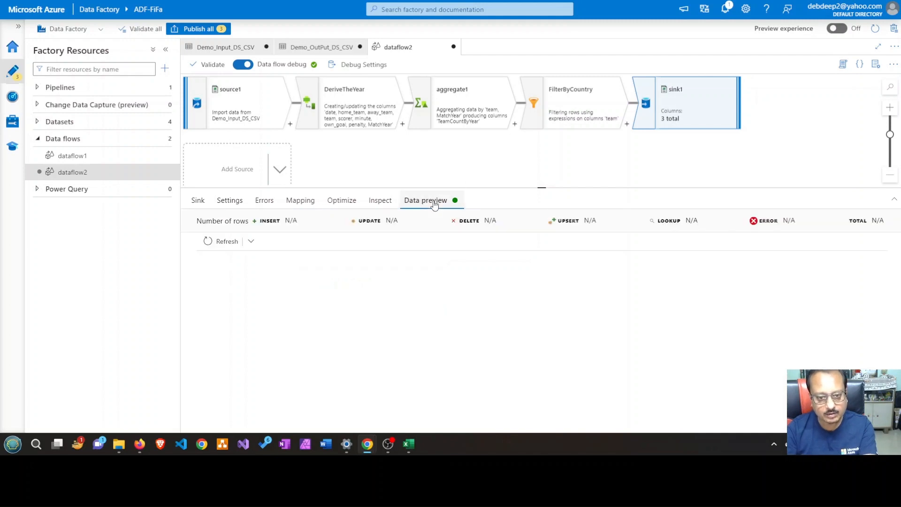
left_click(225, 241)
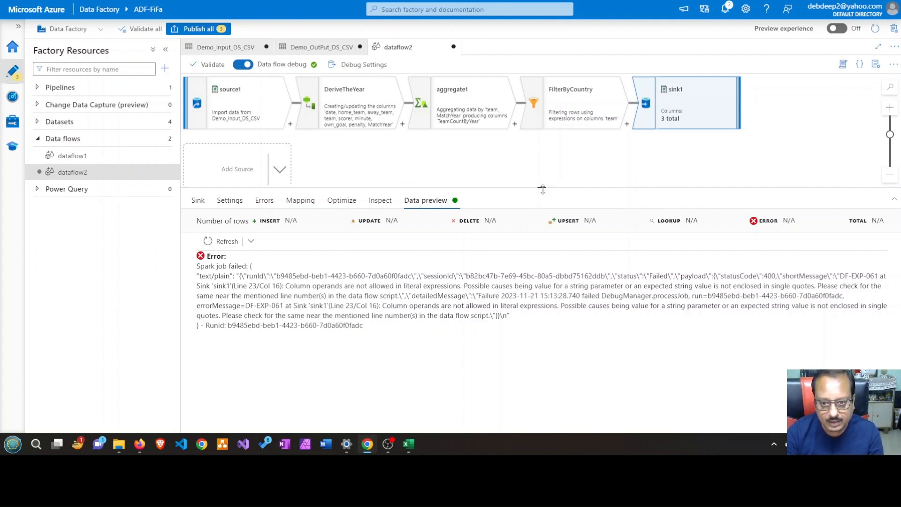
left_click_drag(542, 189, 542, 148)
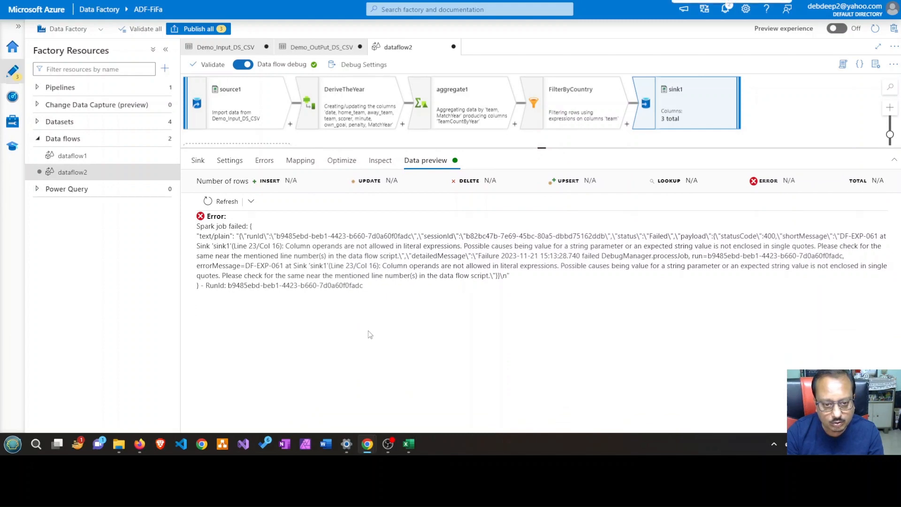
key("ctrl+plus")
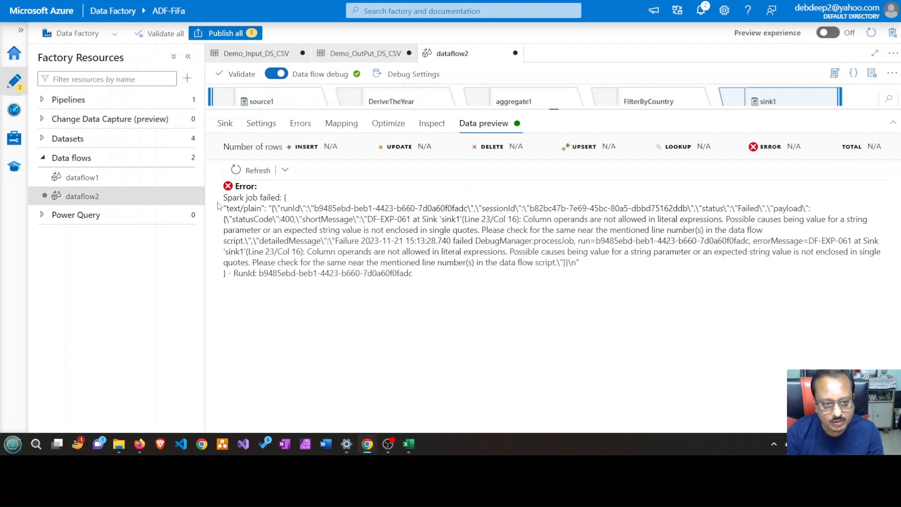
Copy the full error text from sink1's data preview into a new tab in Notepad
left_click_drag(224, 198, 248, 281)
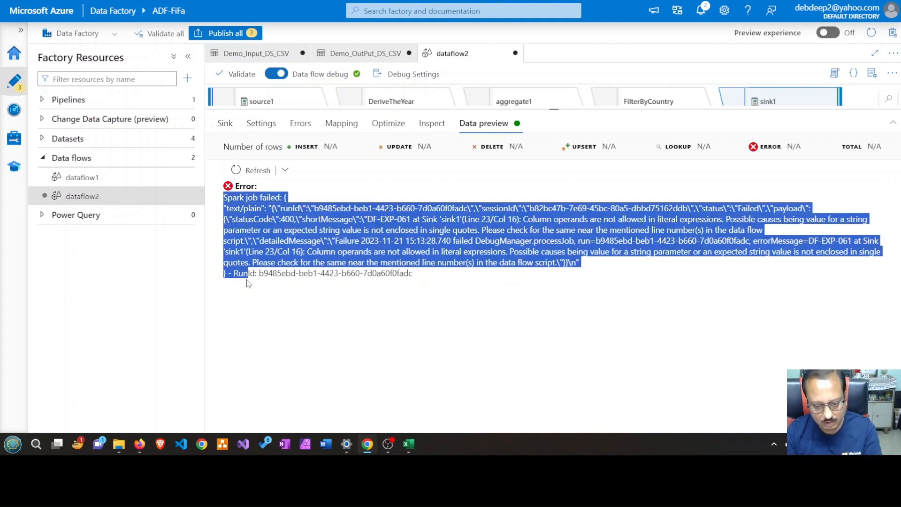
left_click(427, 277)
left_click_drag(225, 198, 418, 279)
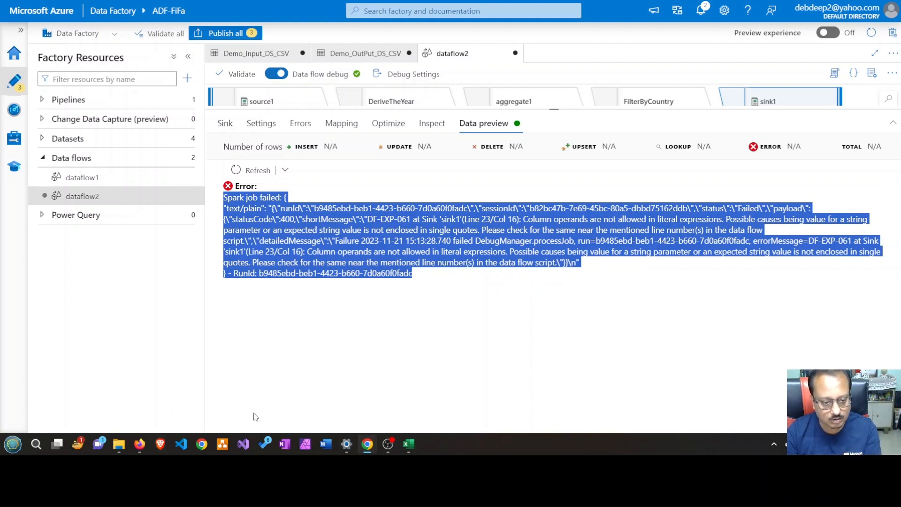
left_click(36, 444)
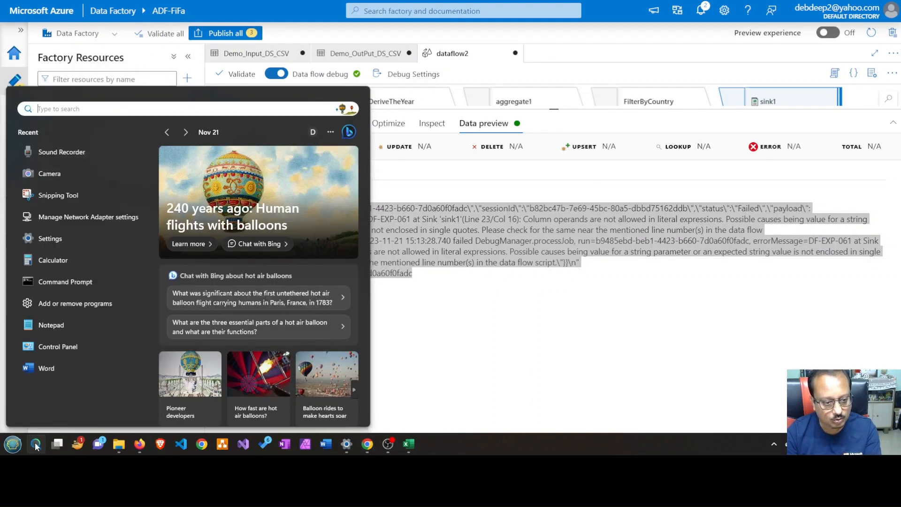
type("no")
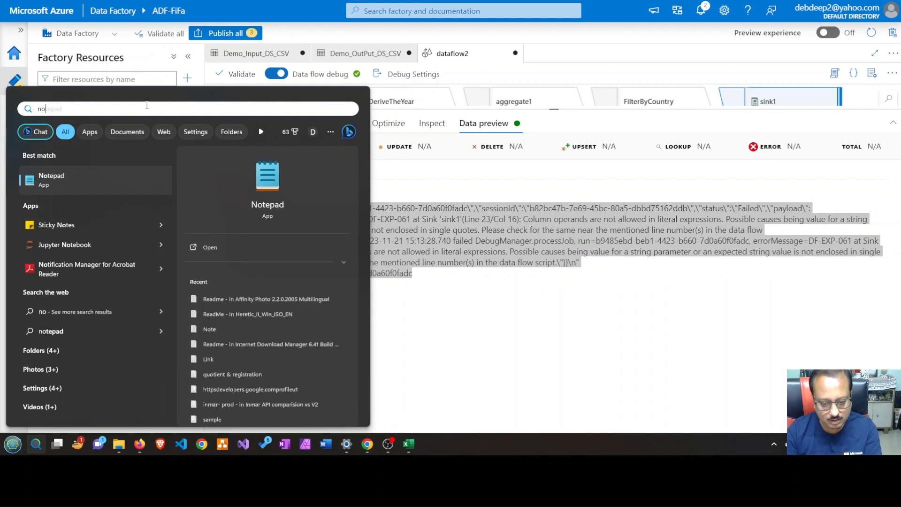
left_click(97, 175)
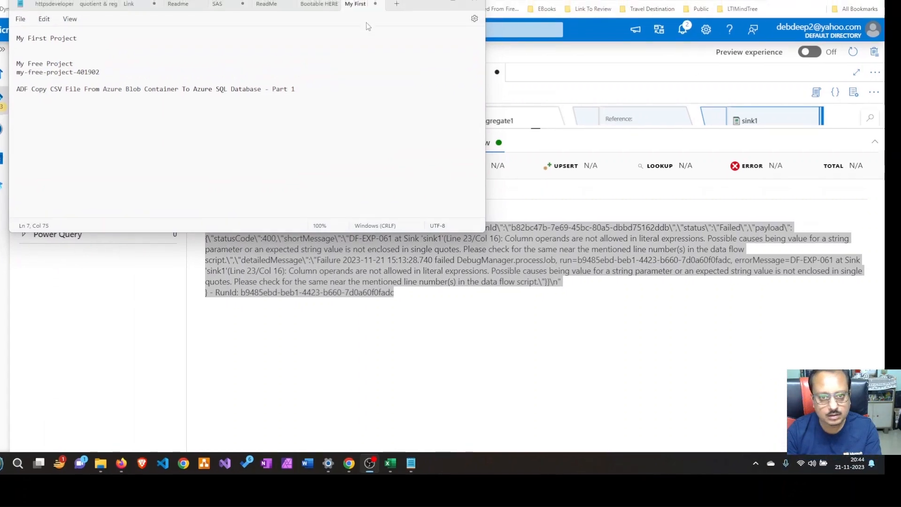
left_click(397, 4)
left_click(452, 3)
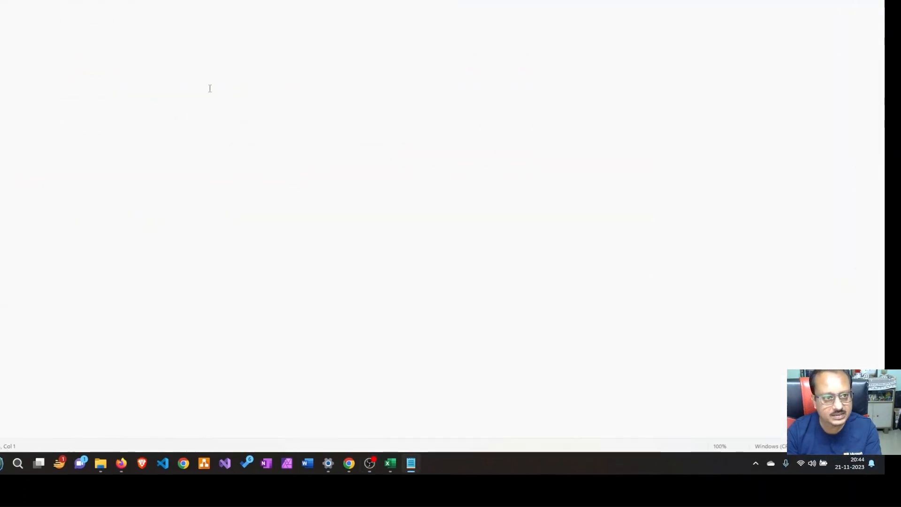
key("ctrl+v")
Enlarge the pasted error text to 190% and examine it from its first line
key("ctrl+plus")
key("ctrl+plus")
key("ctrl+plus")
key("ctrl+plus")
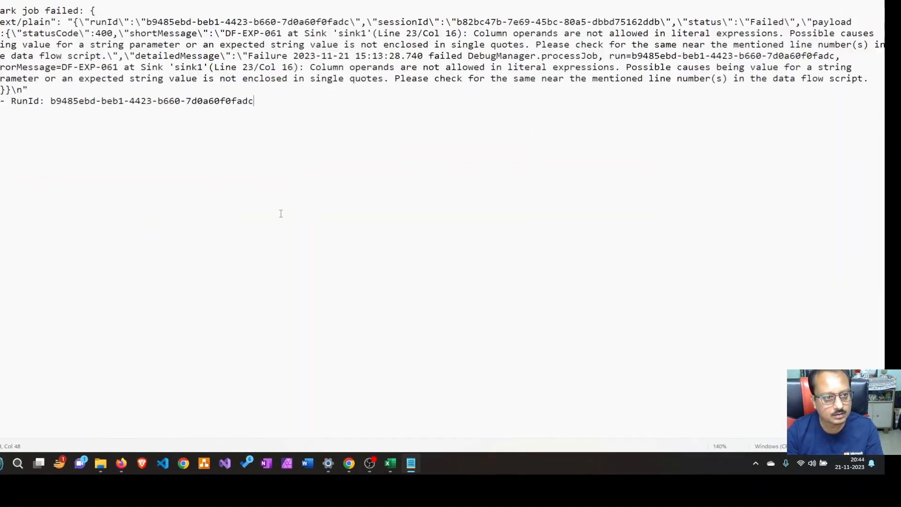
key("ctrl+plus")
key("ctrl+plus")
key("ctrl+plus")
key("ctrl+plus")
key("ctrl+plus")
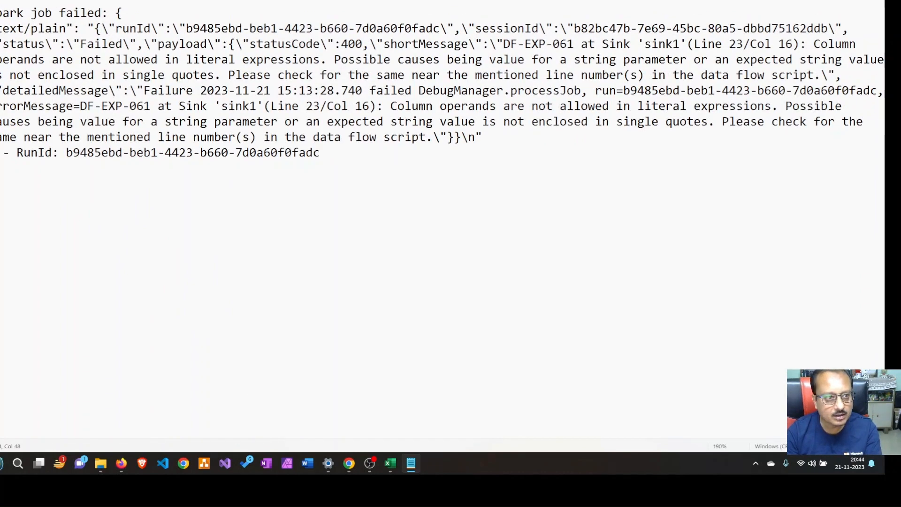
triple_click(100, 12)
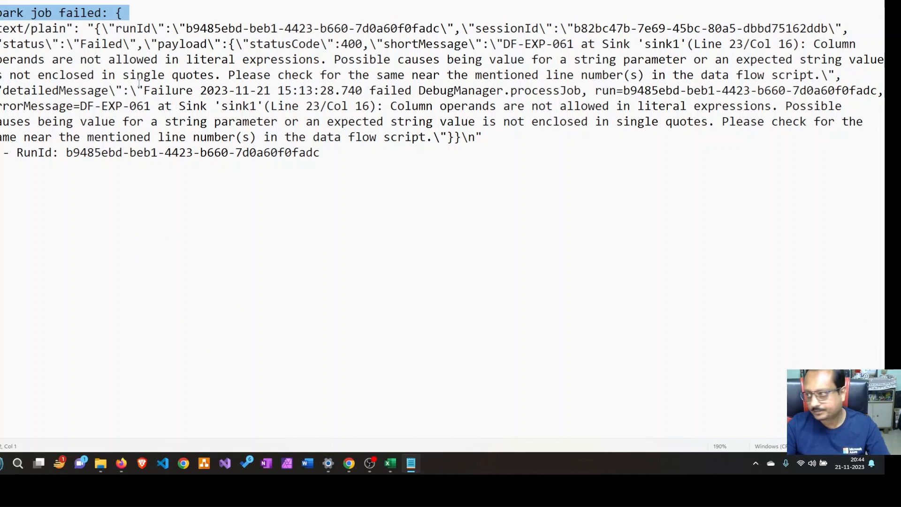
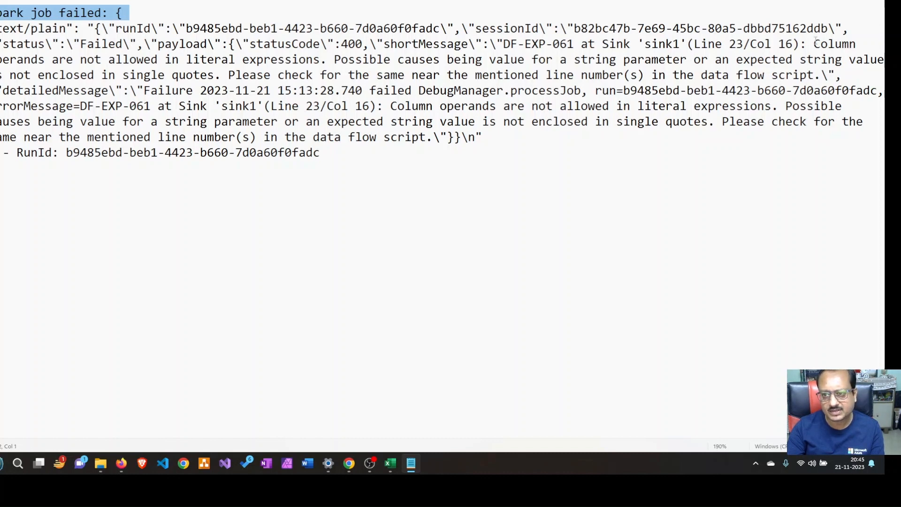
Switch to Azure Data Factory, review sink1's column data setting, and validate dataflow2, enlarging the data flow canvas
key("alt+Tab")
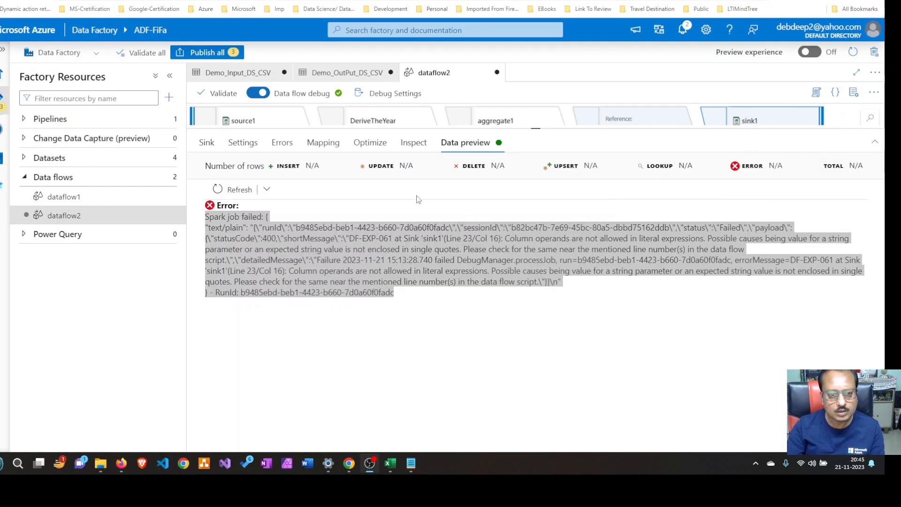
left_click(244, 143)
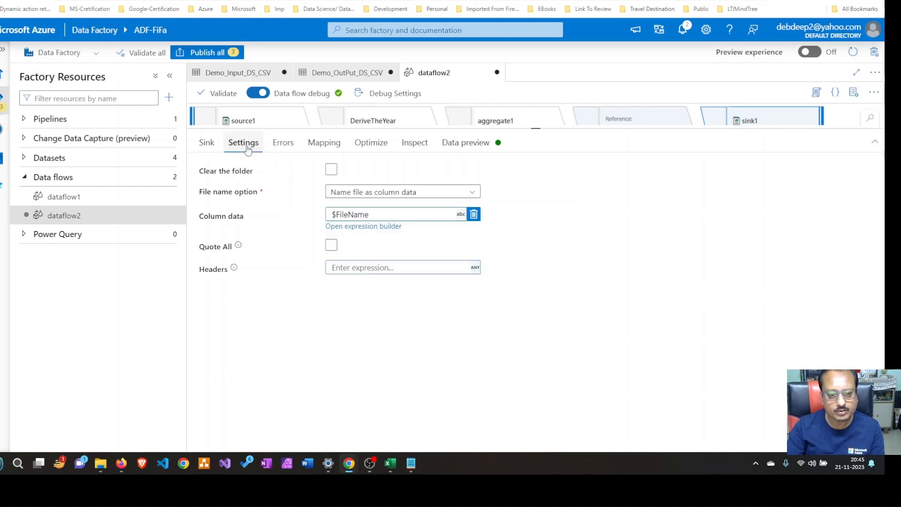
left_click(403, 213)
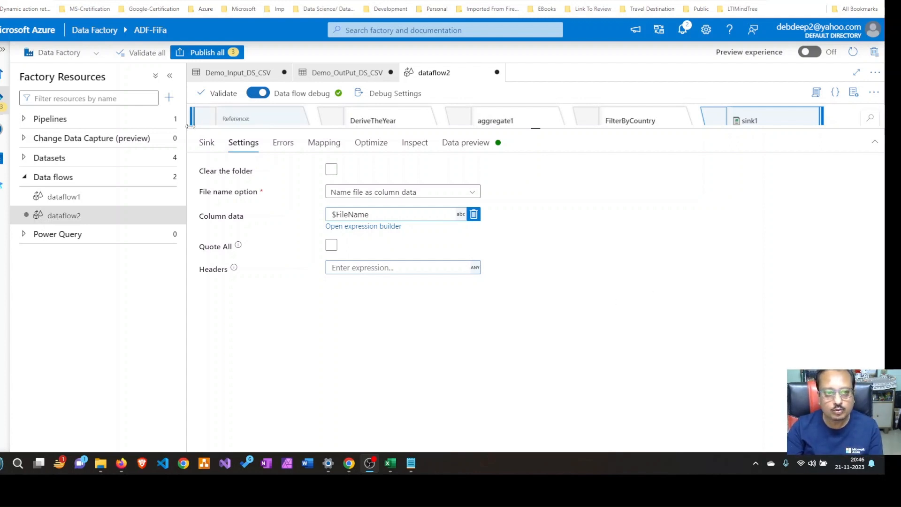
left_click(222, 94)
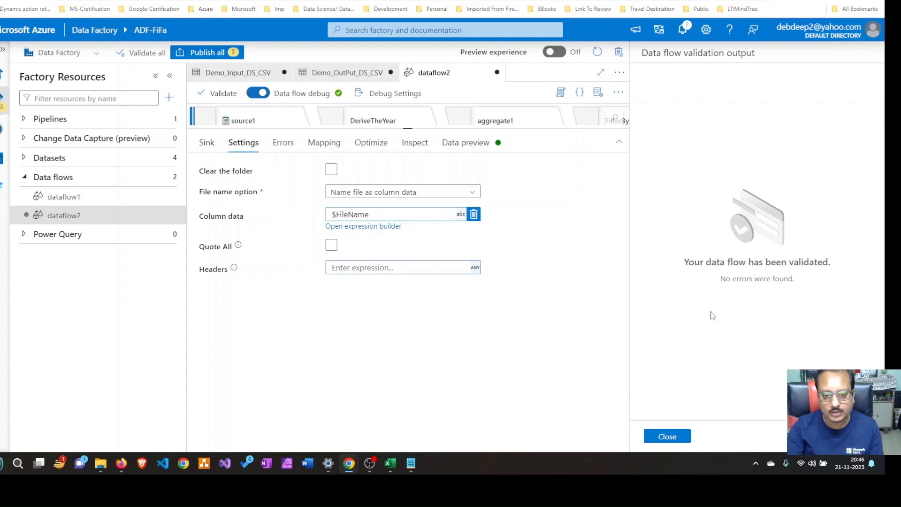
left_click(667, 436)
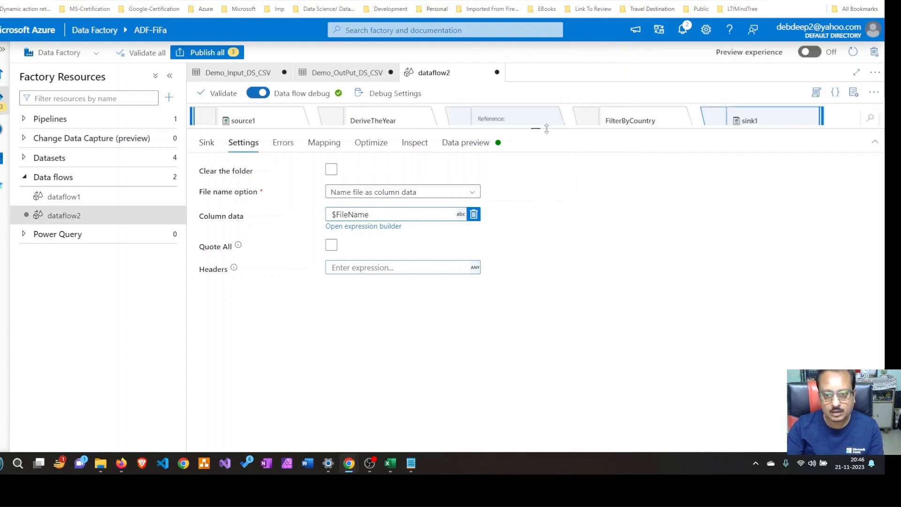
left_click_drag(544, 129, 556, 209)
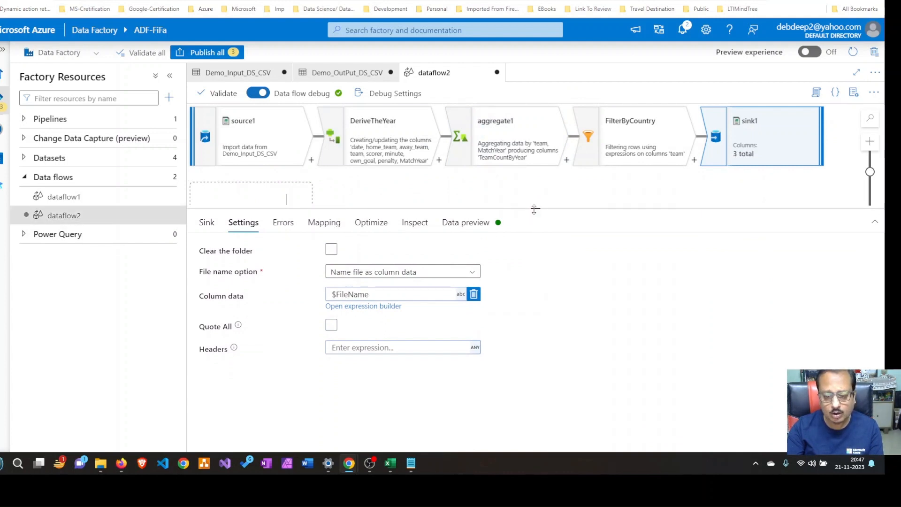
left_click_drag(534, 209, 535, 268)
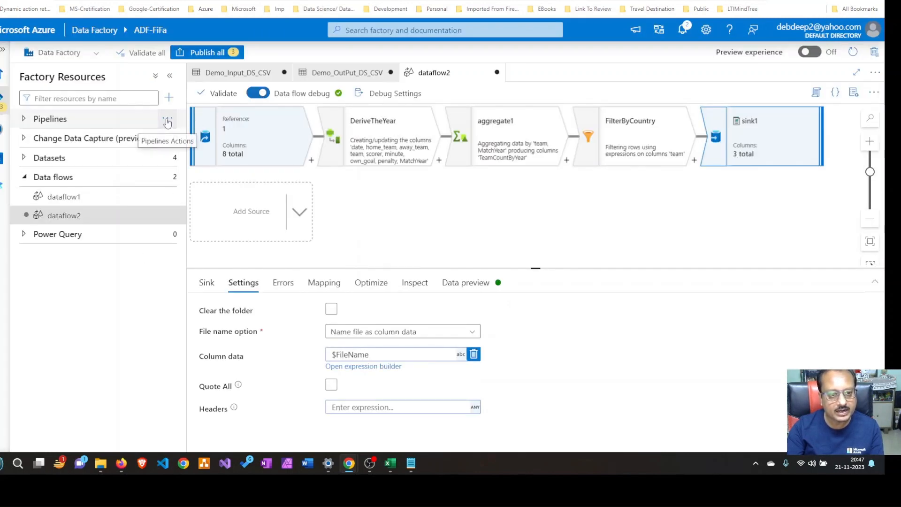
Create a new pipeline and name it FIFA
left_click(167, 122)
left_click(208, 138)
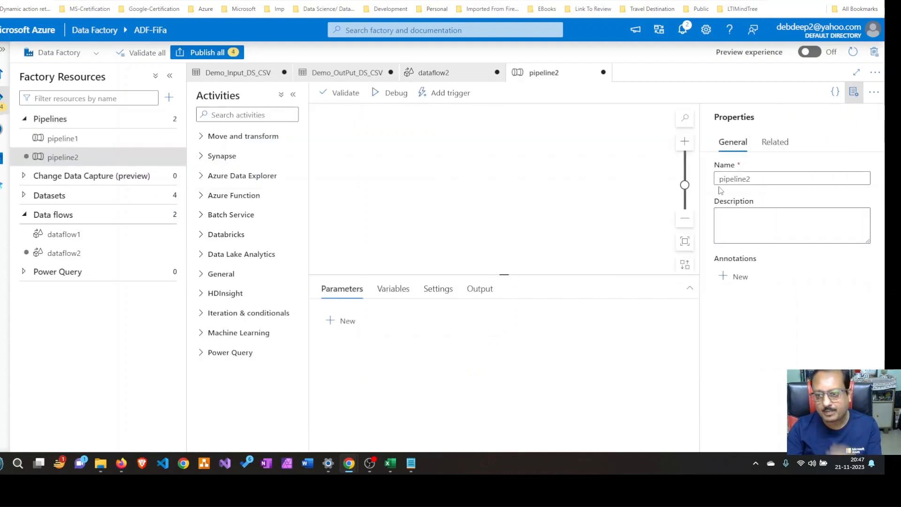
left_click_drag(756, 179, 703, 188)
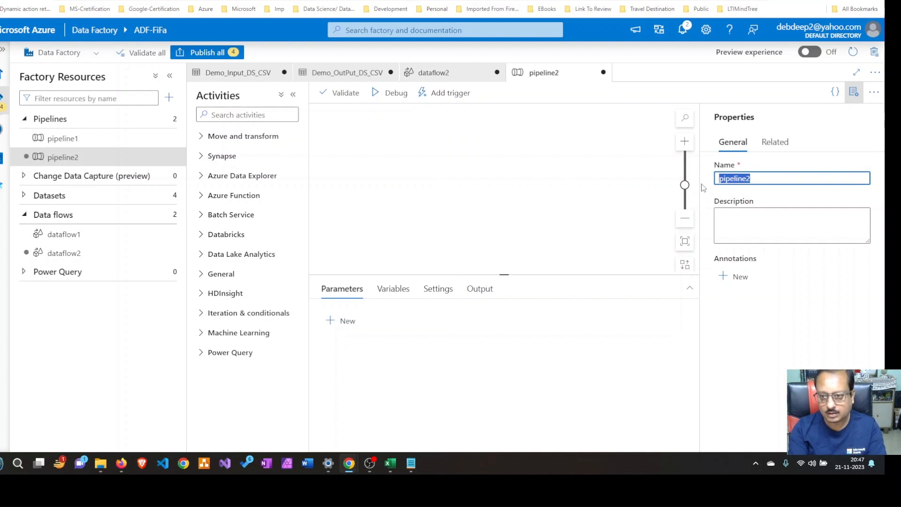
type("File")
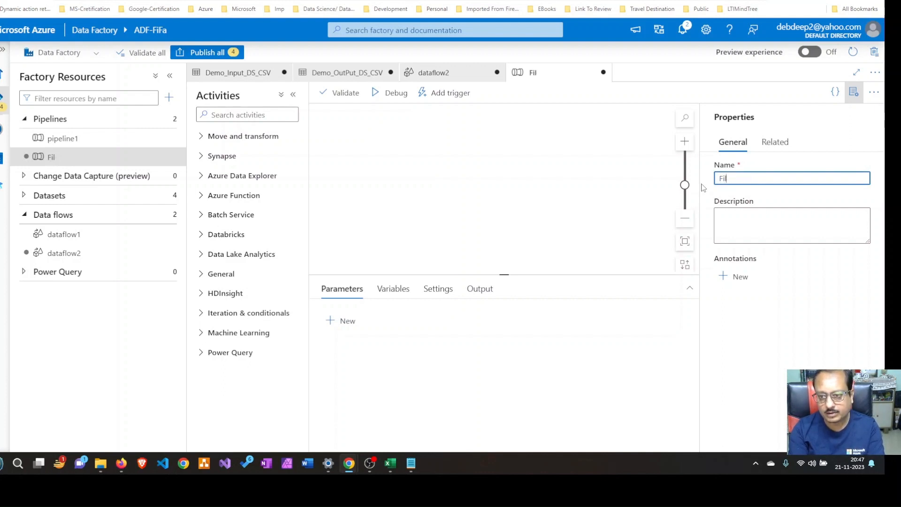
key("BackSpace")
type("fa")
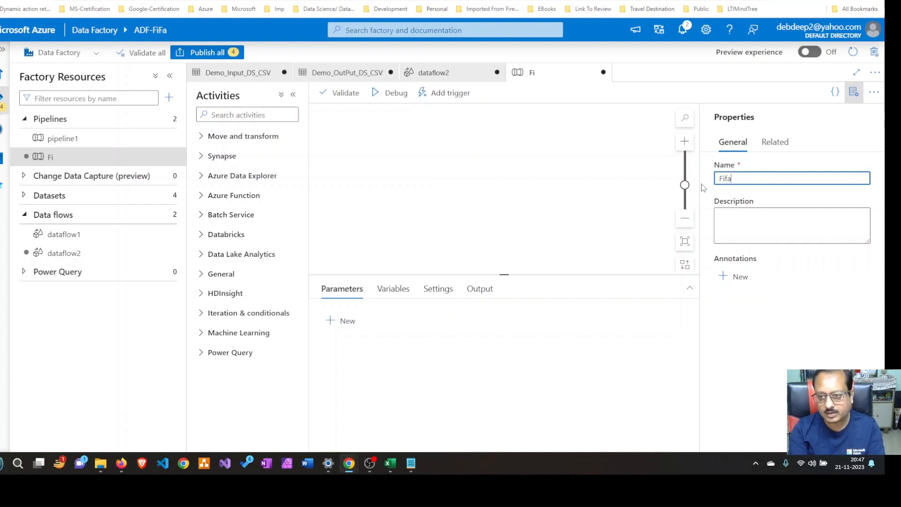
key("BackSpace")
key("BackSpace")
key("BackSpace")
key("BackSpace")
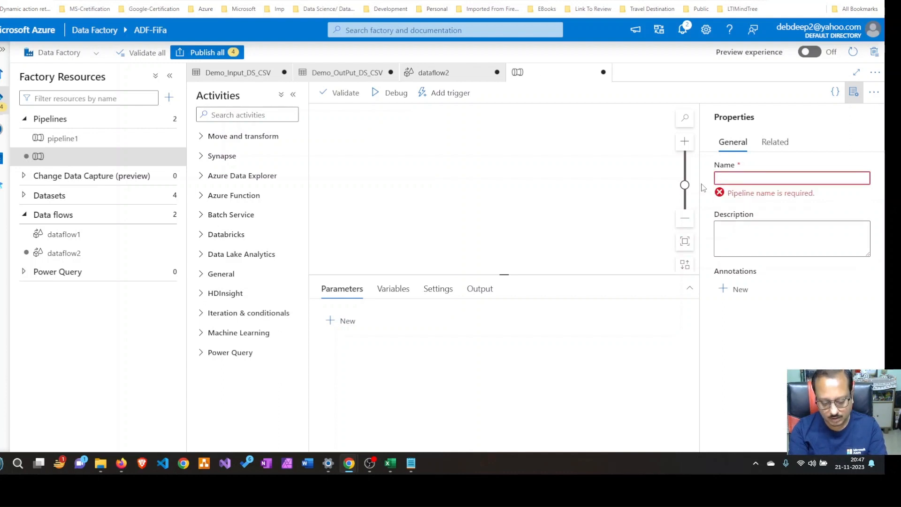
type("FIFA")
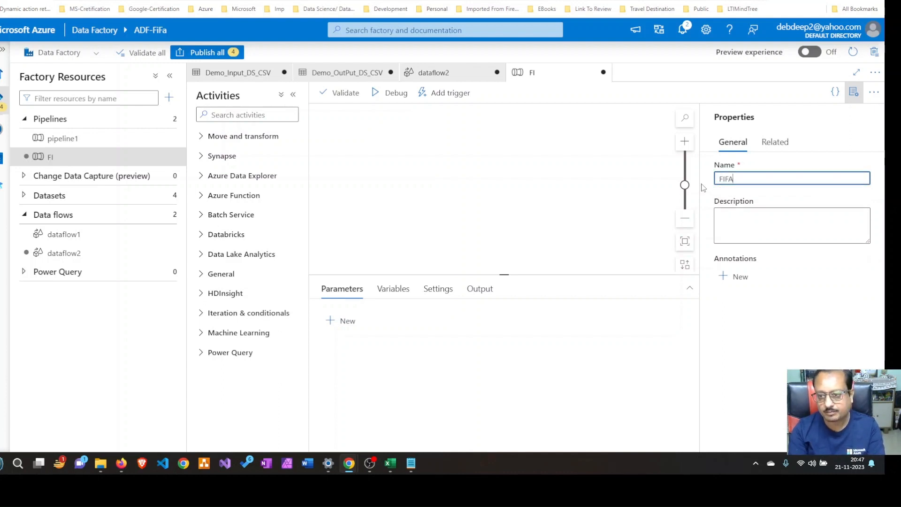
left_click(658, 198)
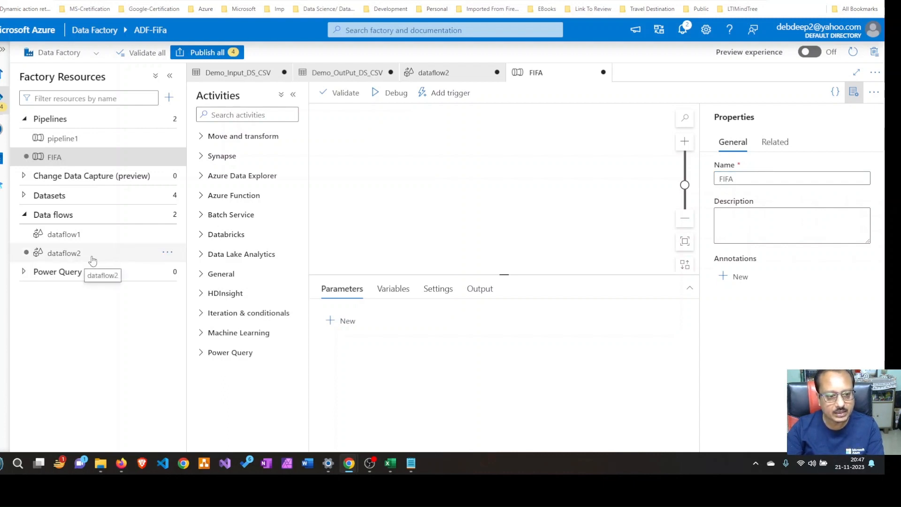
Add dataflow2 as a data flow activity in the FIFA pipeline, hide the pipeline properties, and validate the pipeline
left_click_drag(97, 258, 456, 172)
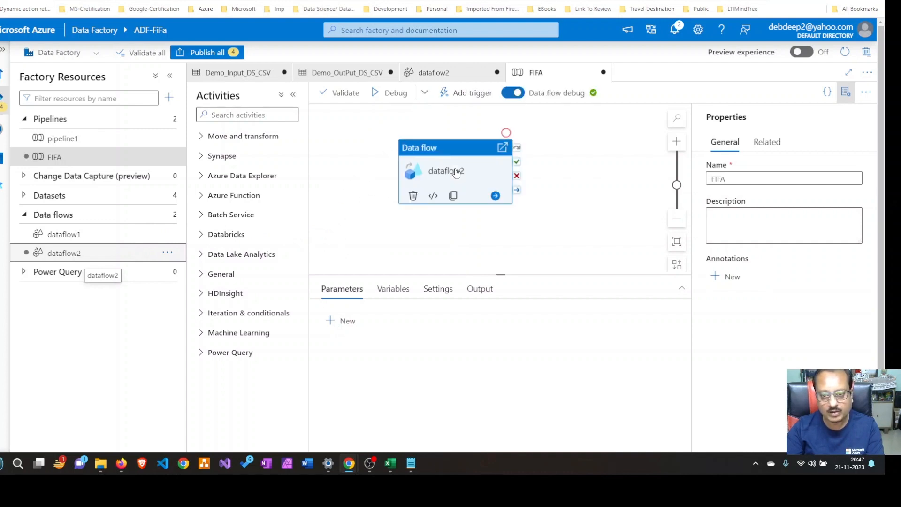
left_click(854, 93)
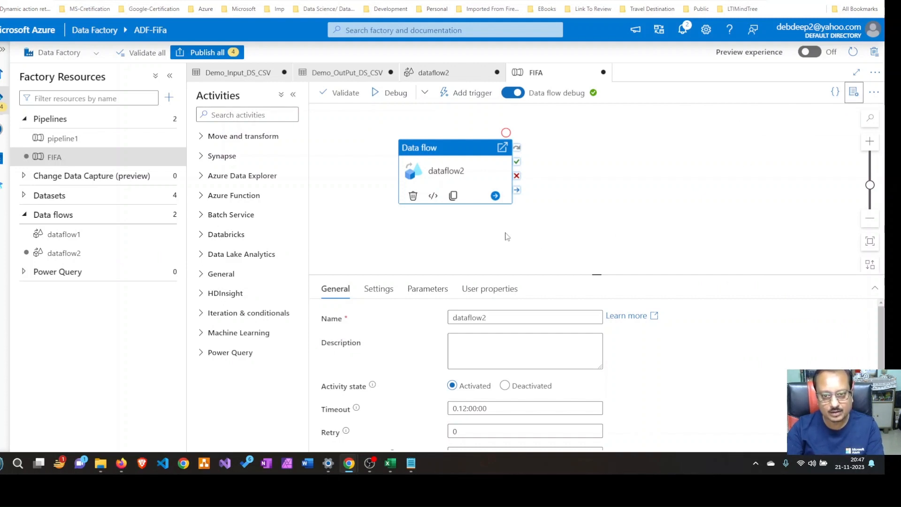
left_click(328, 99)
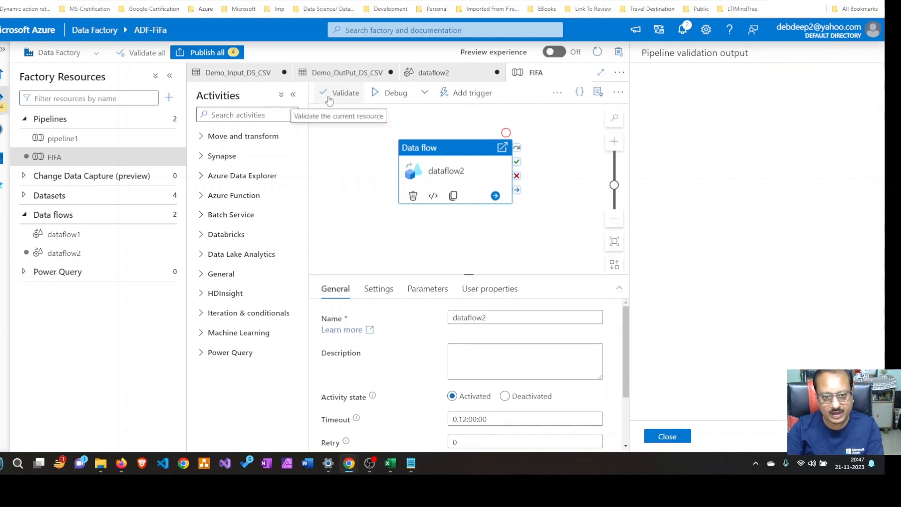
left_click(684, 441)
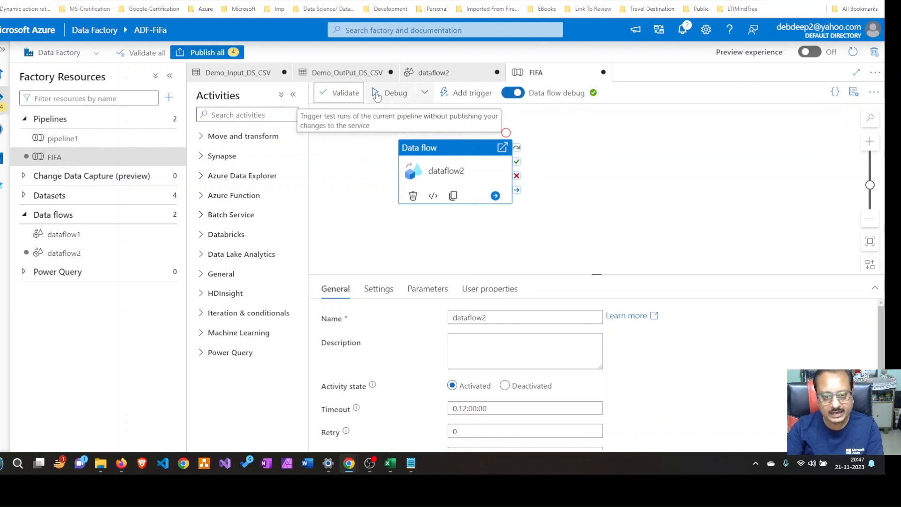
Start a debug run of the FIFA pipeline and make more room for its run output
left_click(376, 93)
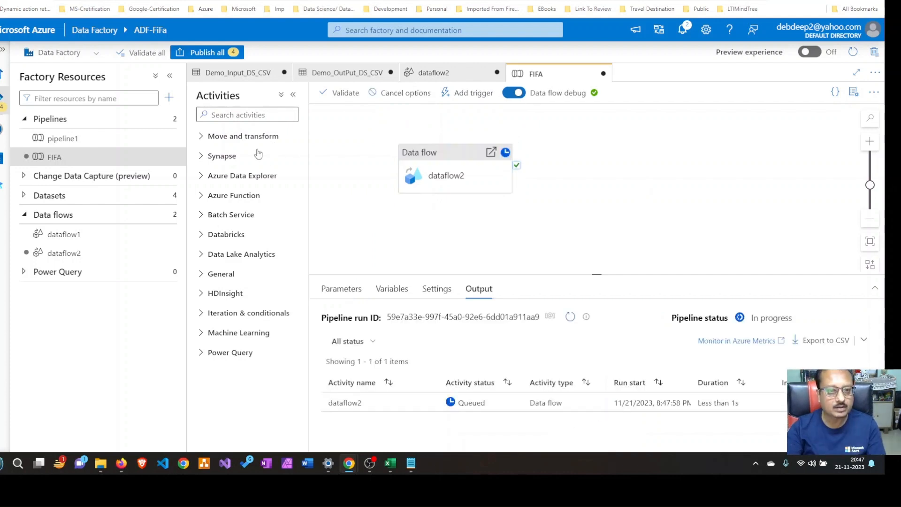
left_click(169, 79)
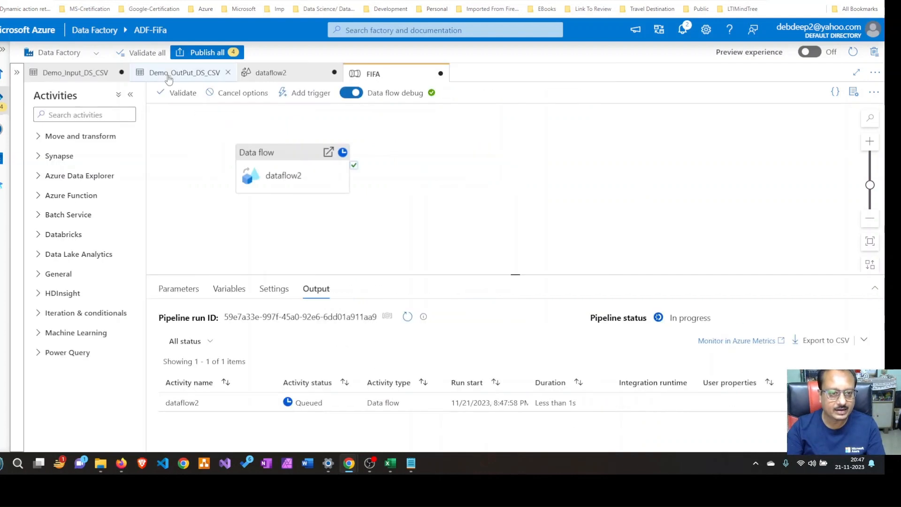
left_click(131, 94)
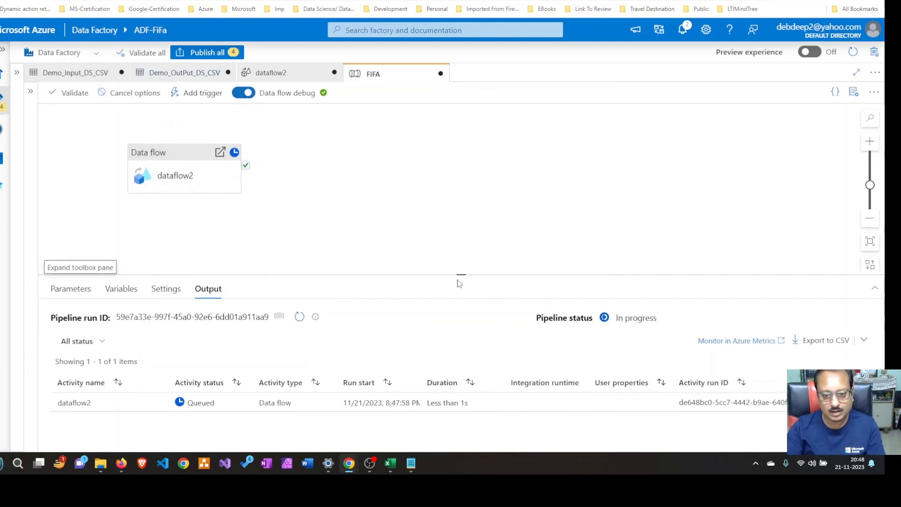
left_click_drag(460, 275, 461, 243)
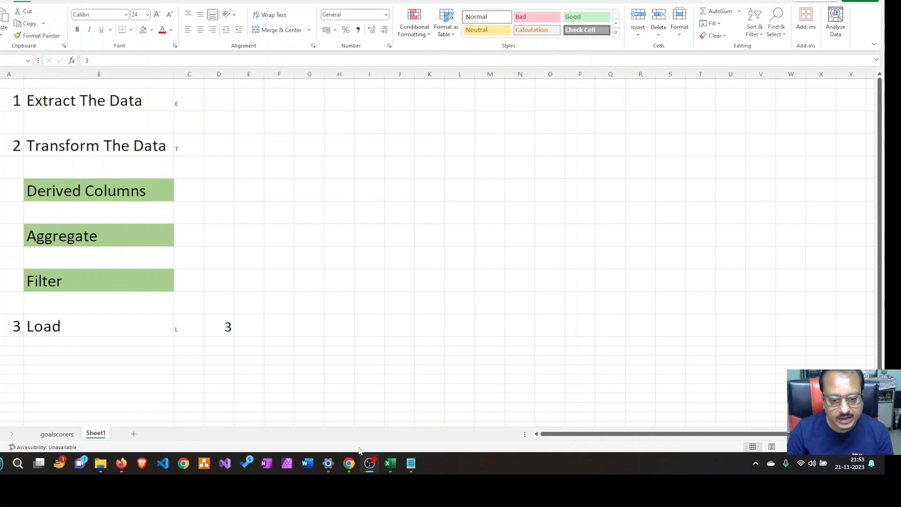
Switch to Azure Data Factory and review sink1's file name options, keeping Name file as column data
mouse_move(348, 463)
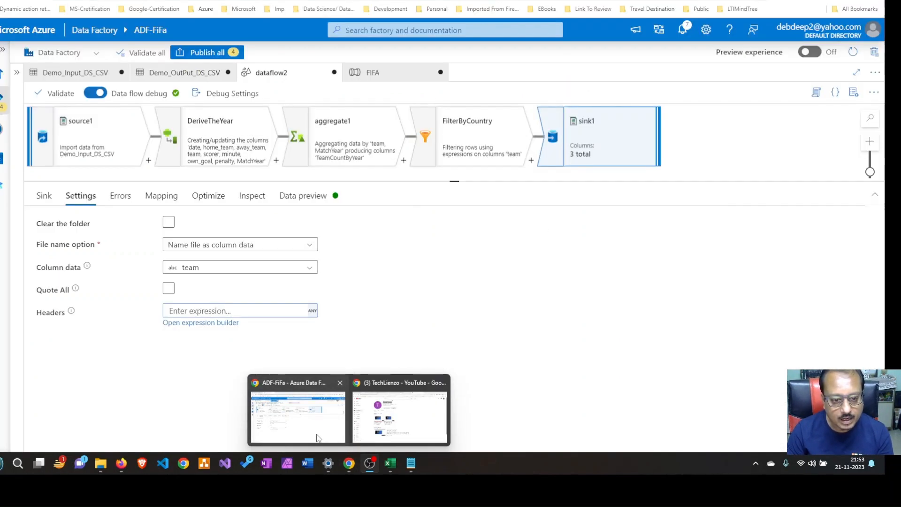
left_click(318, 437)
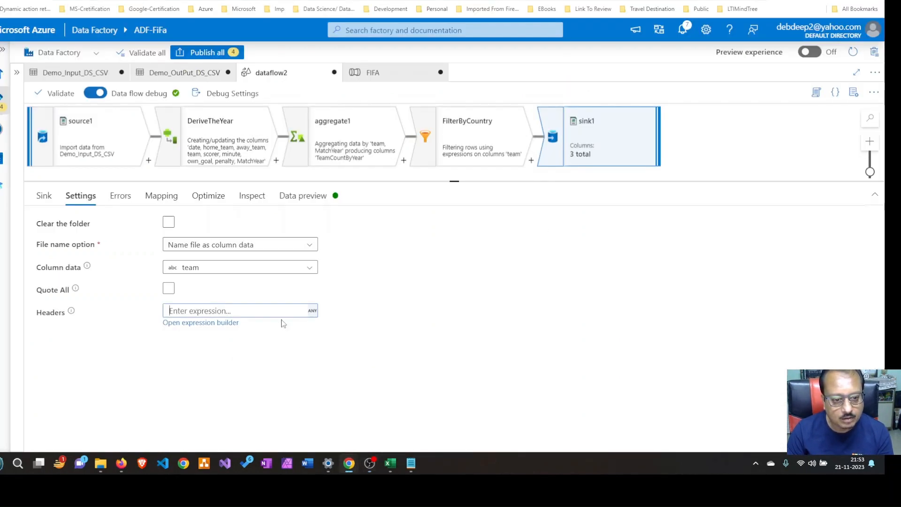
left_click(312, 248)
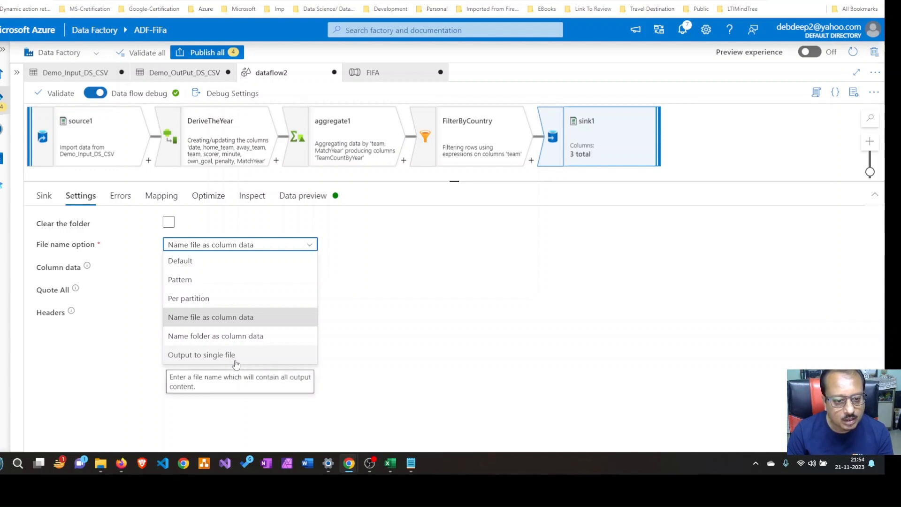
left_click(244, 317)
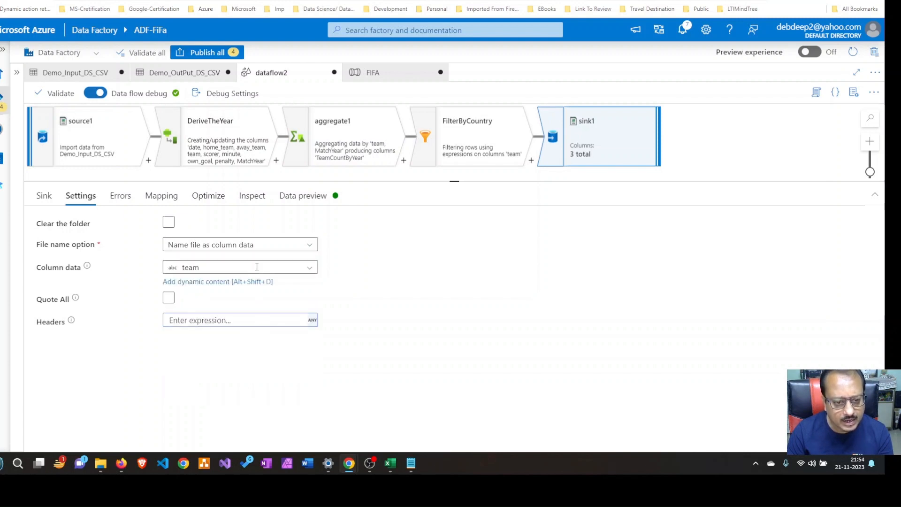
Replace team with the $FileName parameter in sink1's column data expression and save it
left_click(233, 282)
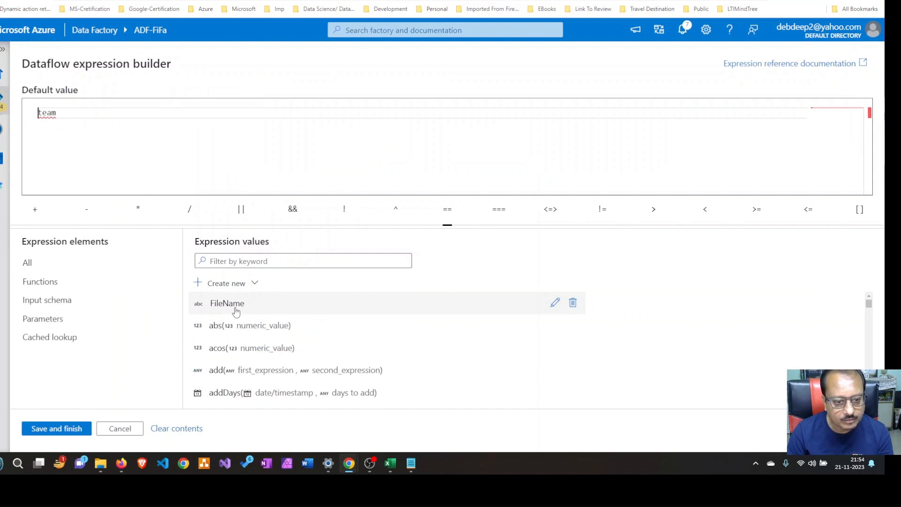
left_click(236, 311)
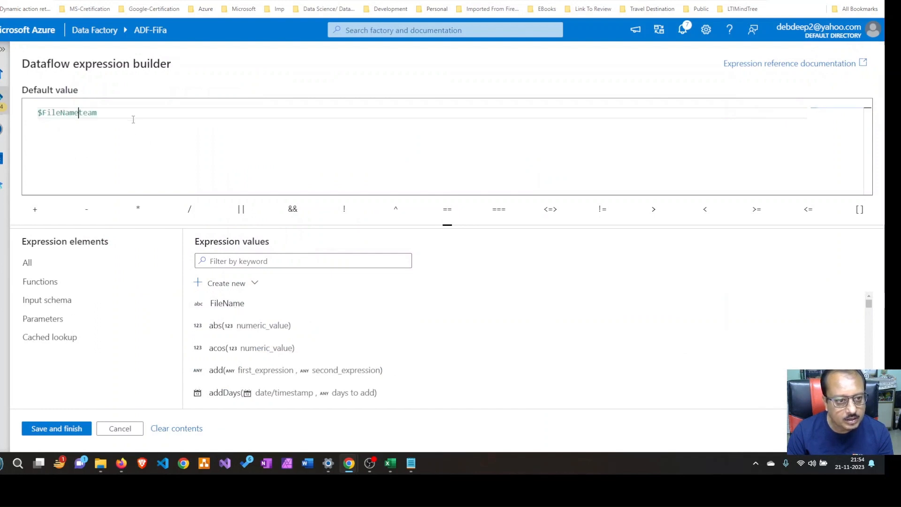
left_click(132, 117)
key("BackSpace")
key("BackSpace")
key("BackSpace")
key("BackSpace")
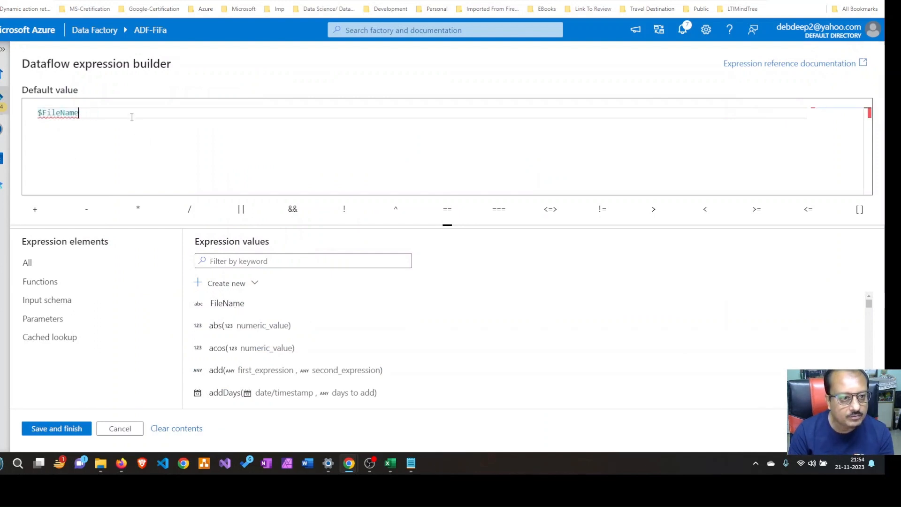
left_click(57, 428)
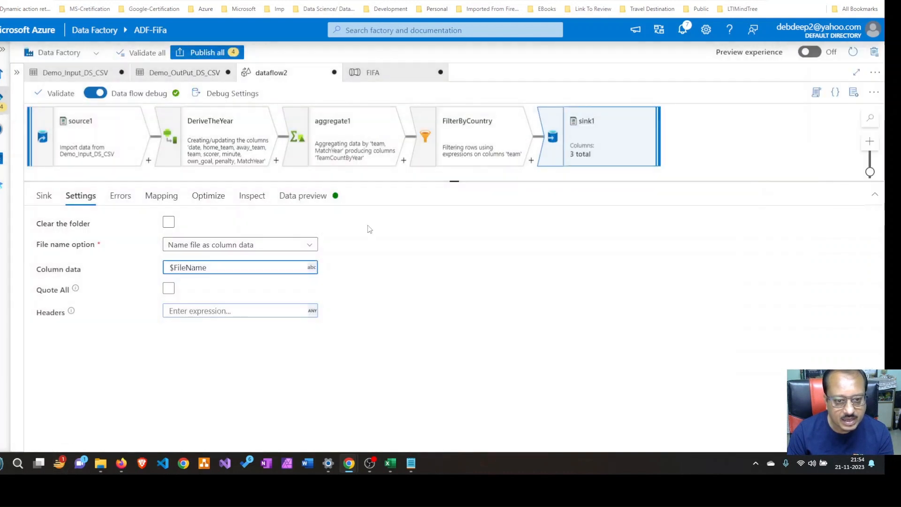
Refresh sink1's data preview and switch to Notepad to examine the saved Spark error text
left_click(305, 196)
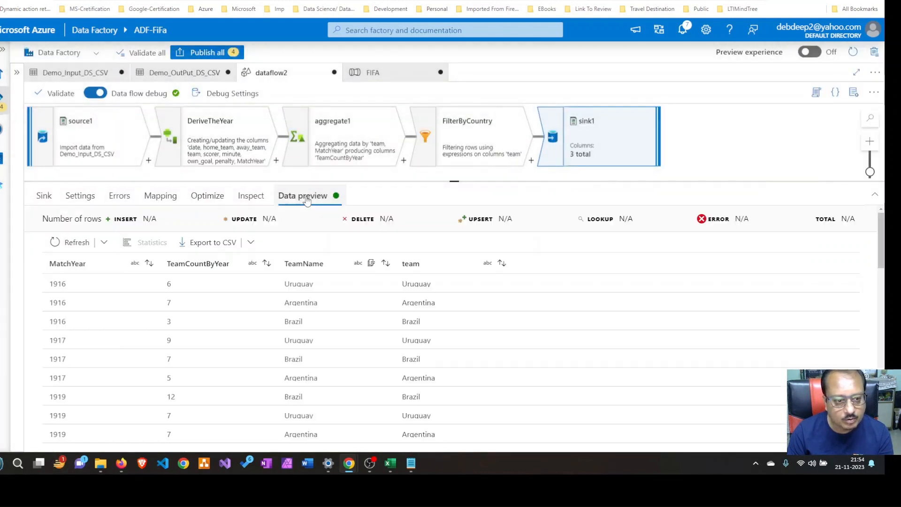
left_click(70, 242)
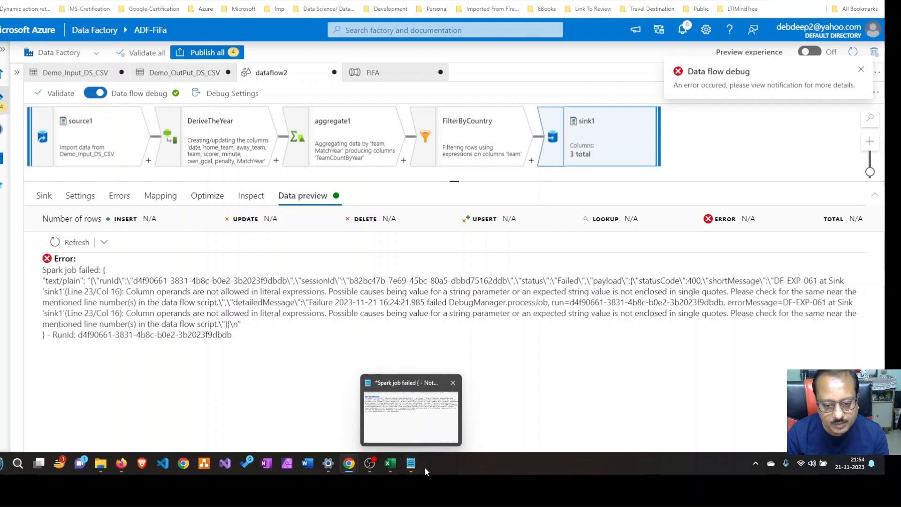
left_click(411, 464)
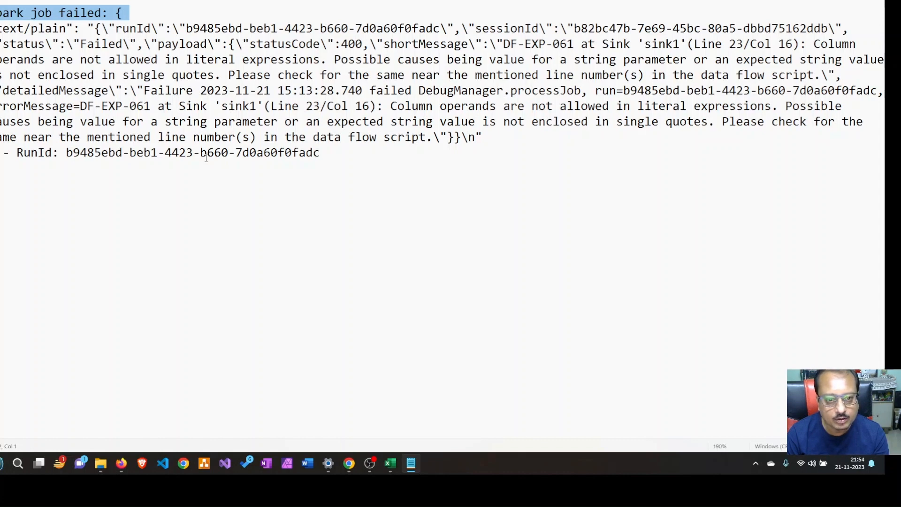
left_click(116, 69)
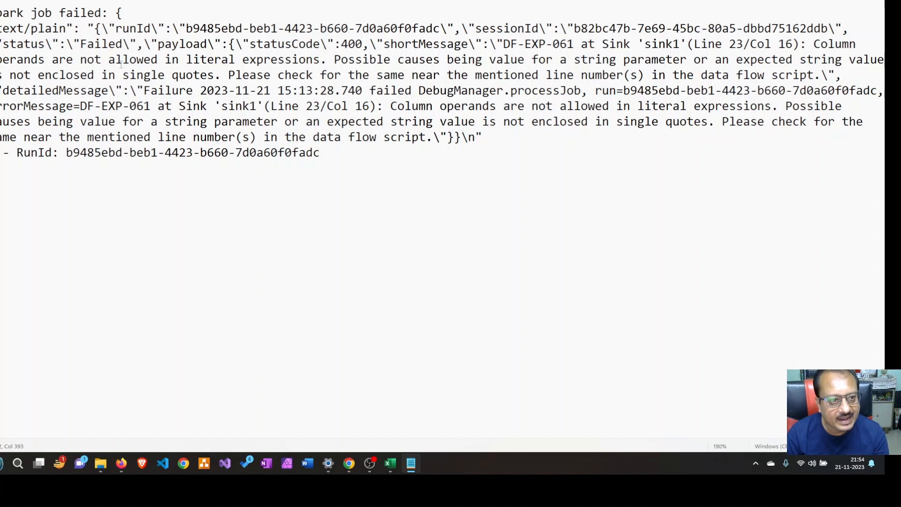
left_click(0, 14)
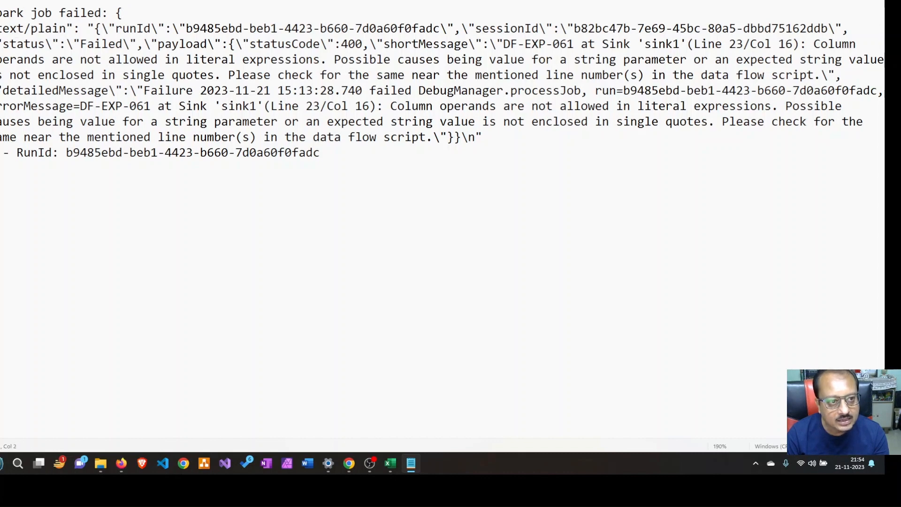
Examine the opening "Spark job failed" line of the saved error text and return to Azure Data Factory
left_click_drag(1, 13, 105, 14)
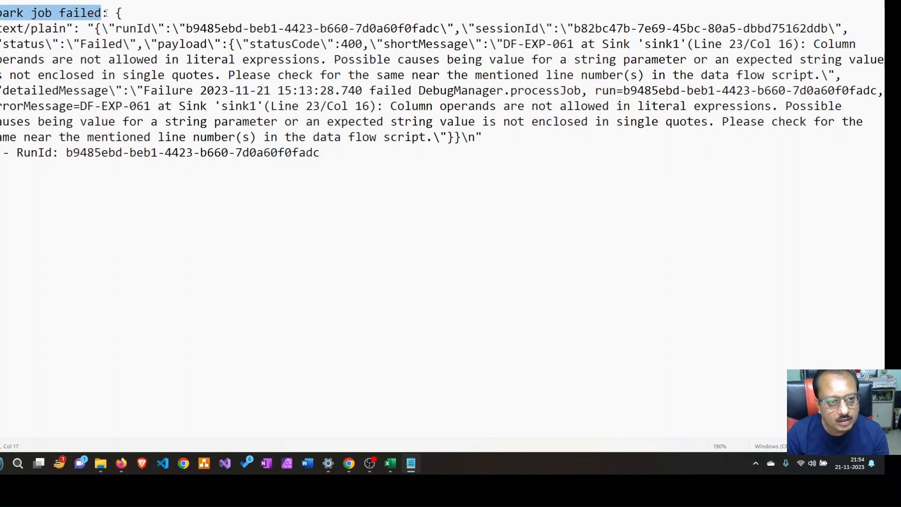
left_click(10, 17)
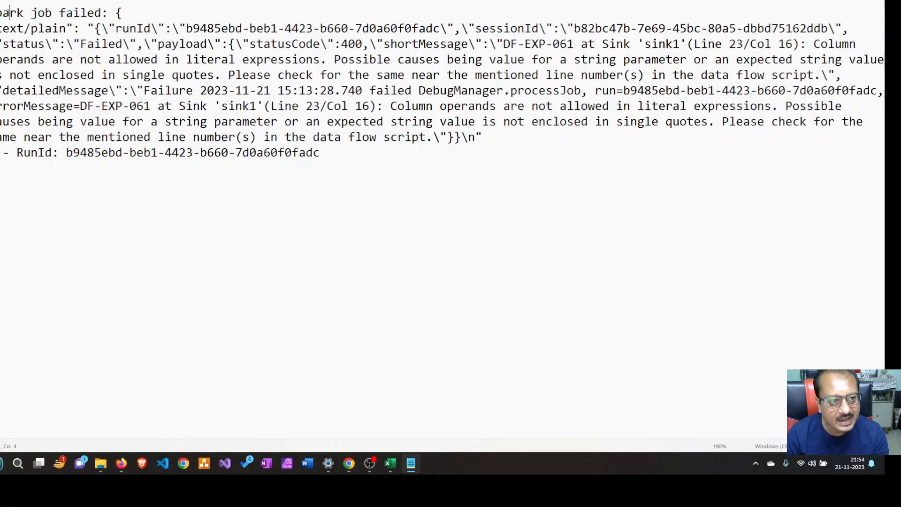
left_click(43, 14)
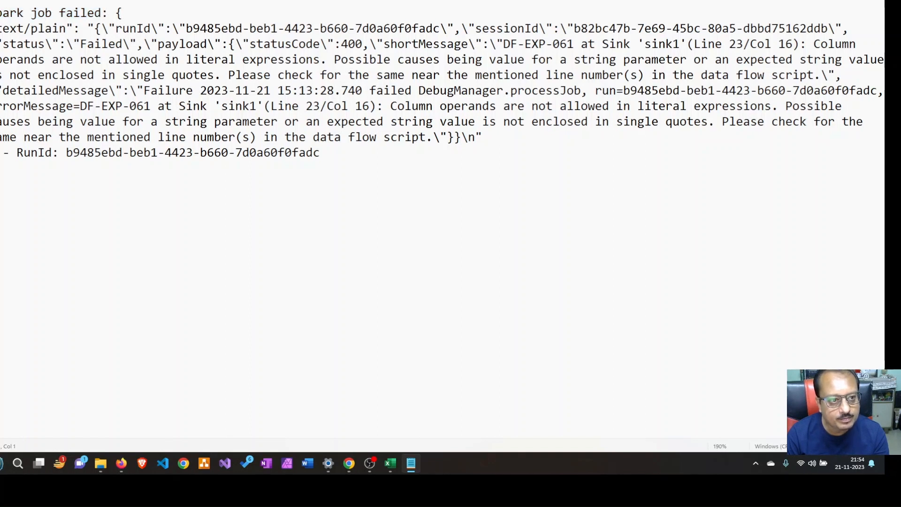
left_click_drag(1, 13, 110, 13)
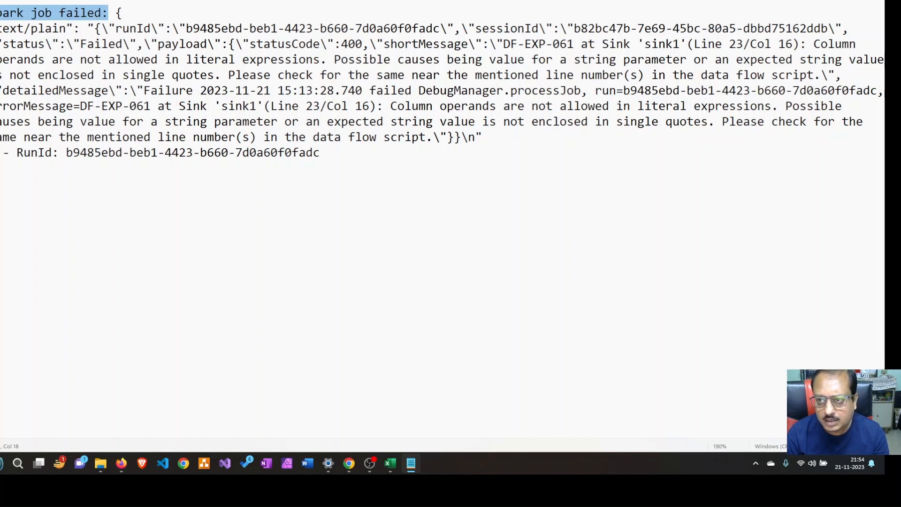
left_click(817, 0)
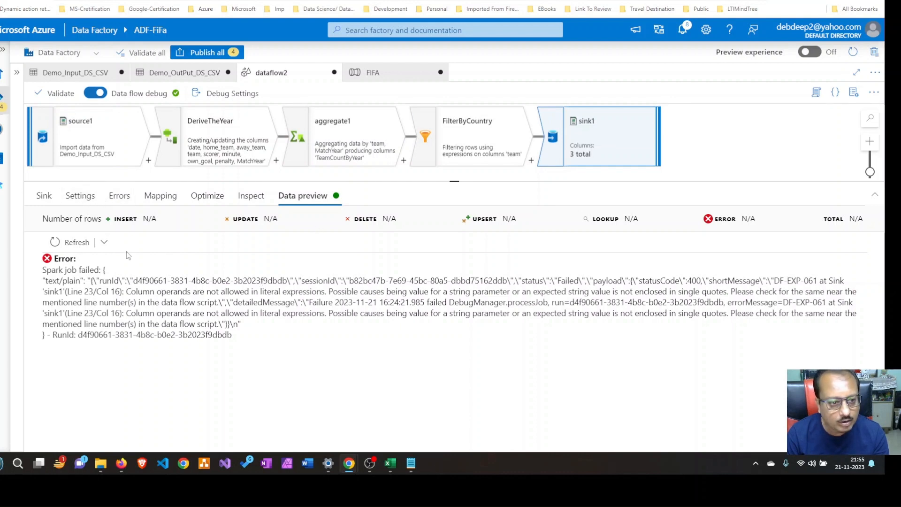
Reselect Name file as column data for sink1's file name option and replace $FileName with the team column as column data
left_click(81, 198)
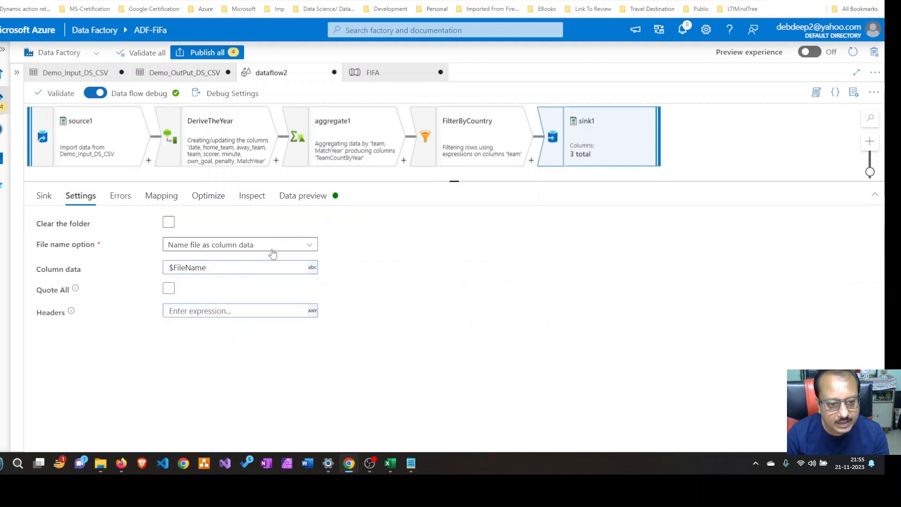
left_click(310, 245)
left_click(197, 260)
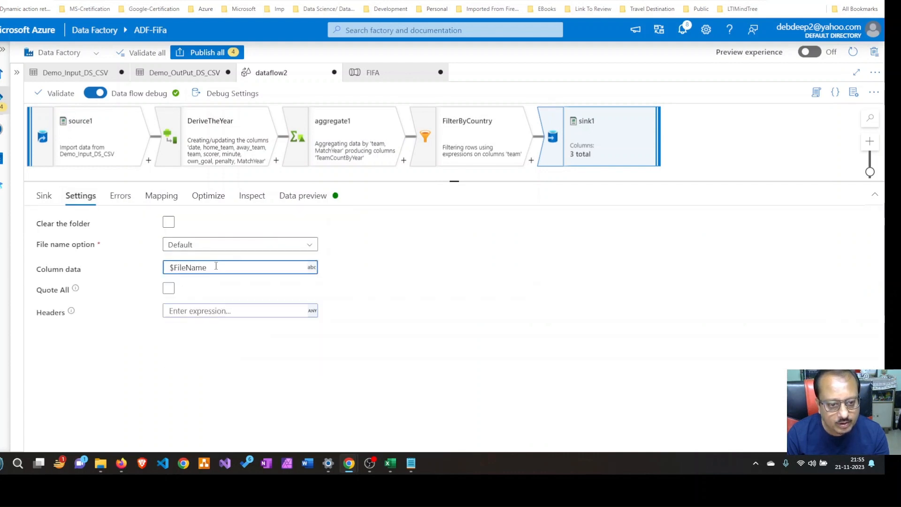
left_click(308, 244)
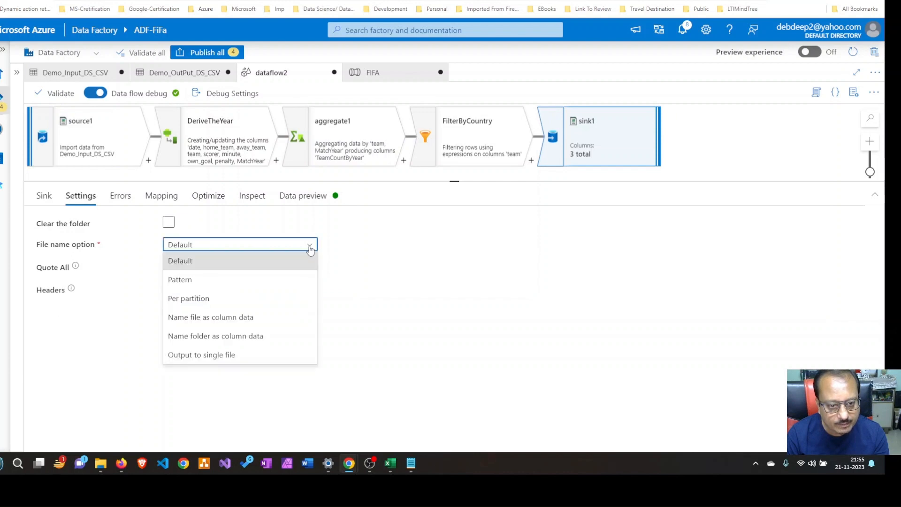
left_click(229, 318)
left_click(243, 267)
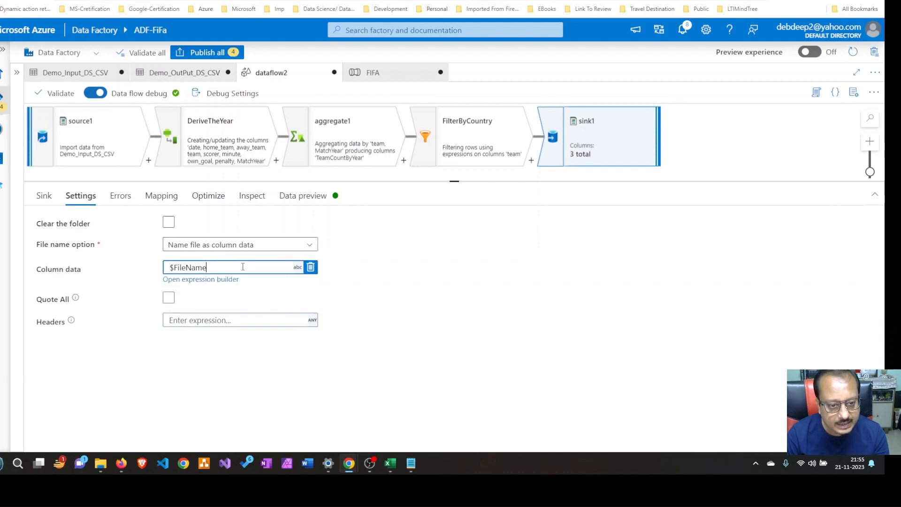
key("BackSpace")
key("BackSpace")
key("BackSpace")
key("BackSpace")
key("BackSpace")
key("BackSpace")
key("BackSpace")
key("BackSpace")
key("BackSpace")
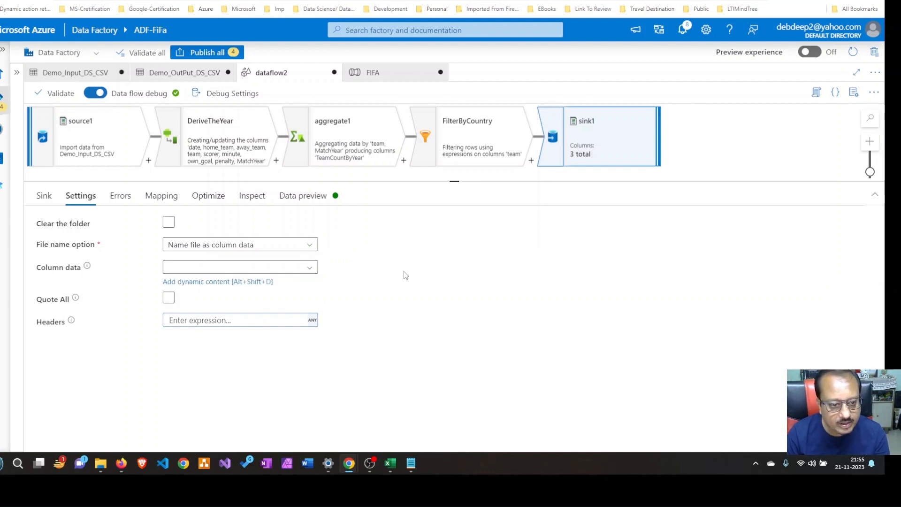
left_click(309, 267)
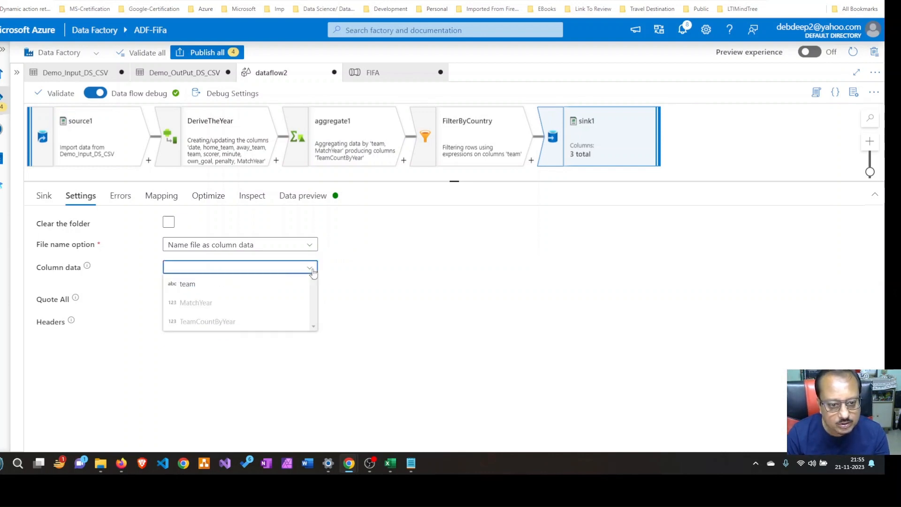
left_click(194, 291)
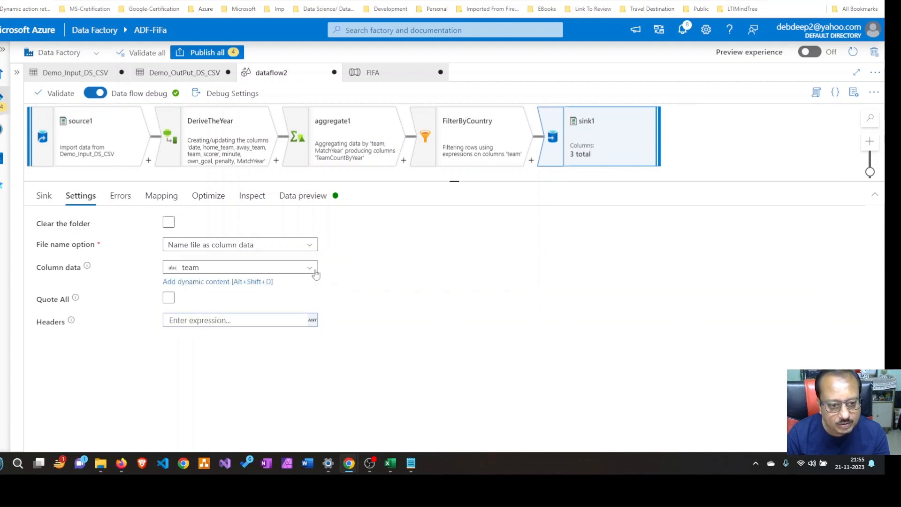
Switch to Excel and examine the team column at the start of the goalscorers sheet
left_click(390, 463)
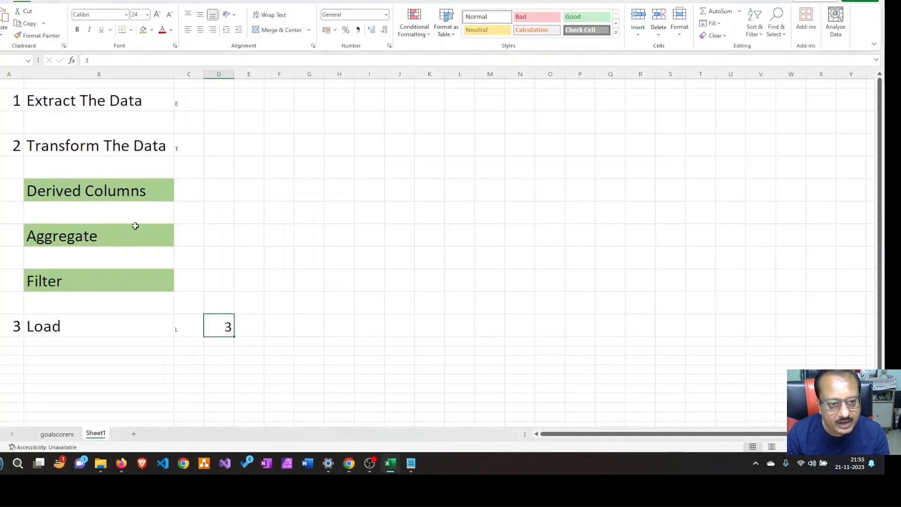
left_click(59, 439)
scroll(252, 110, "up", 8)
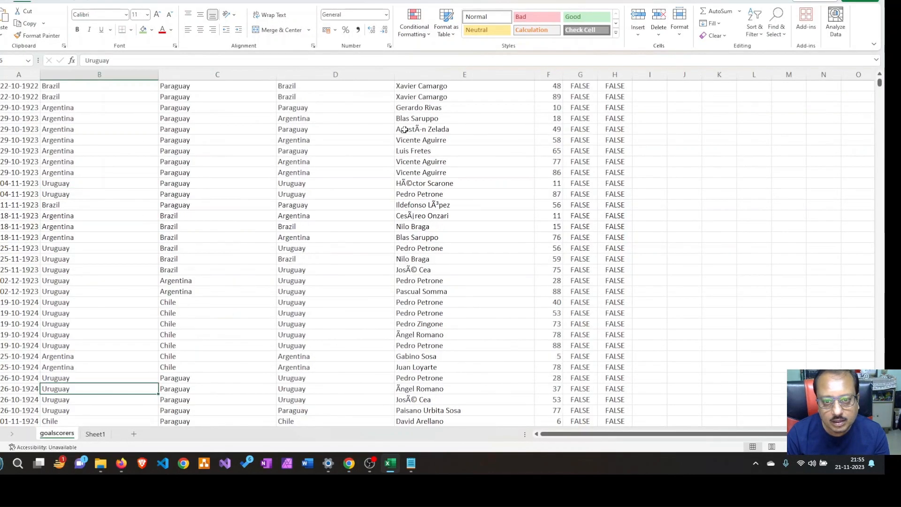
left_click_drag(880, 85, 879, 77)
left_click(315, 87)
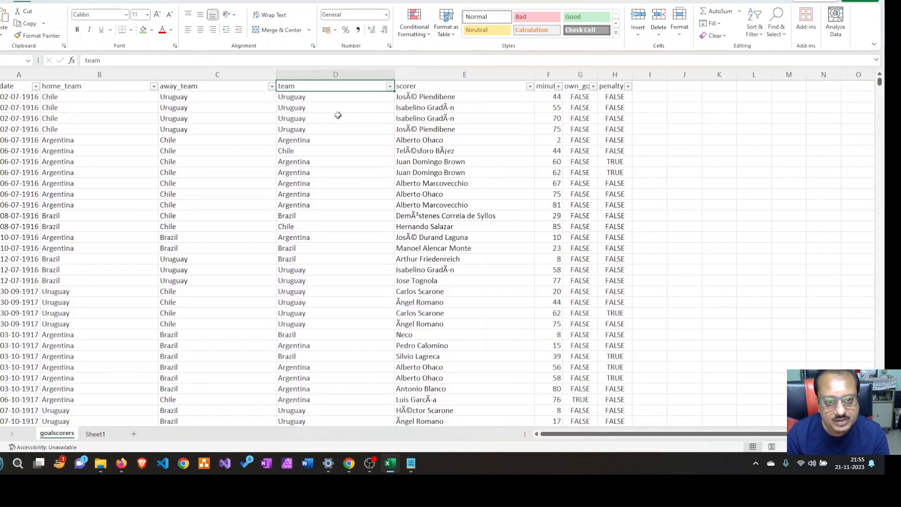
Switch to Azure Data Factory and review FilterByCountry's filter conditions and sink1's settings and data preview
key("alt+Tab")
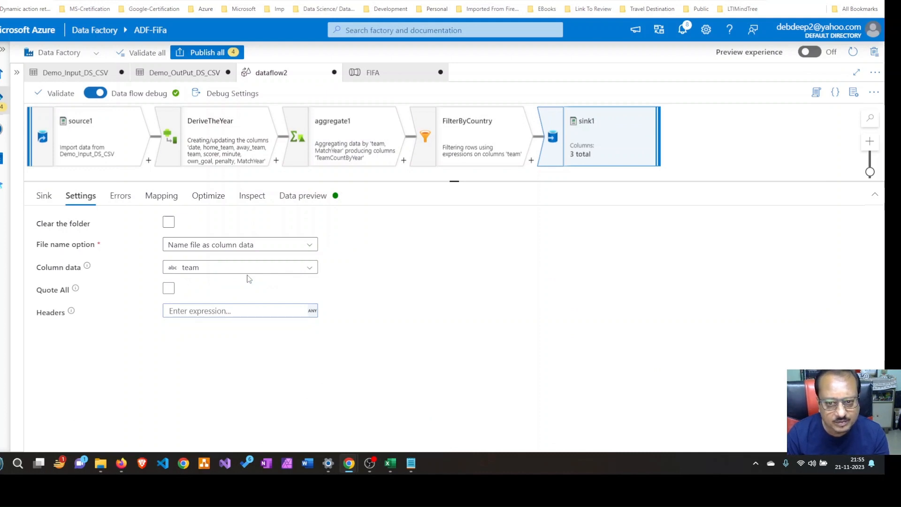
left_click(483, 119)
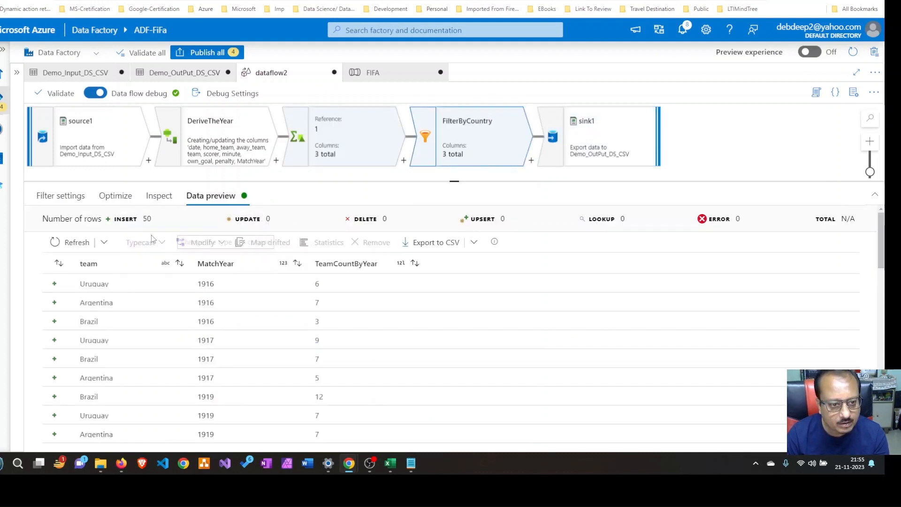
left_click(62, 197)
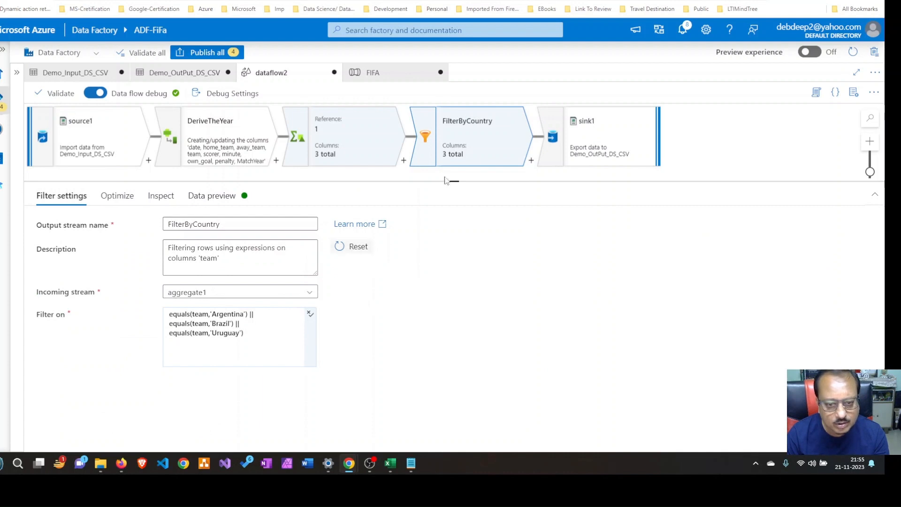
left_click(610, 127)
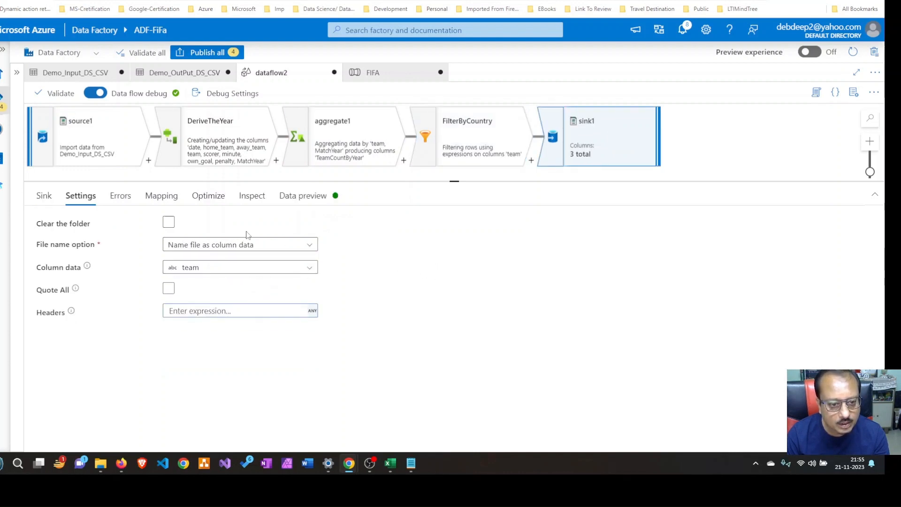
mouse_move(243, 271)
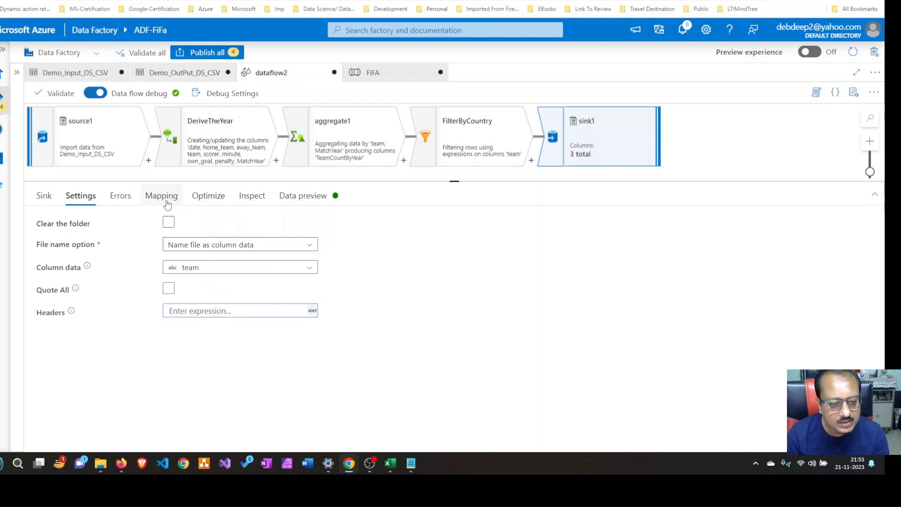
left_click(291, 197)
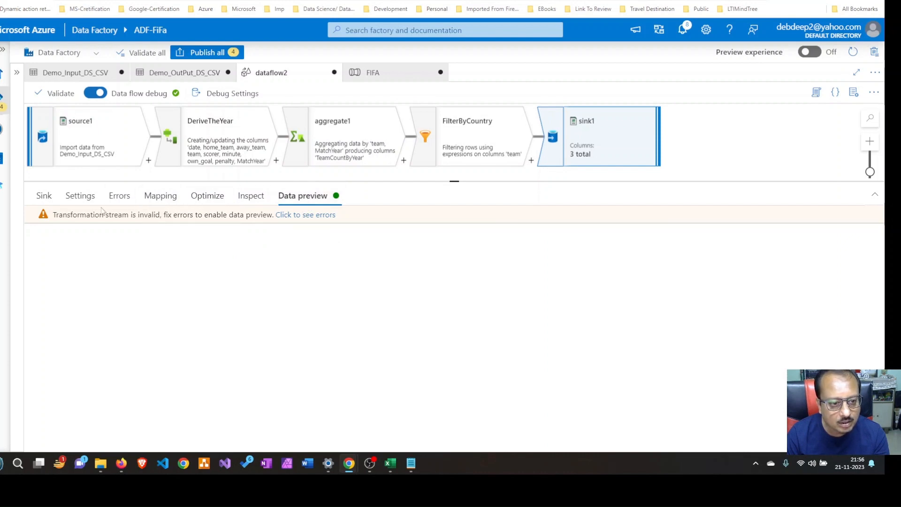
left_click(87, 201)
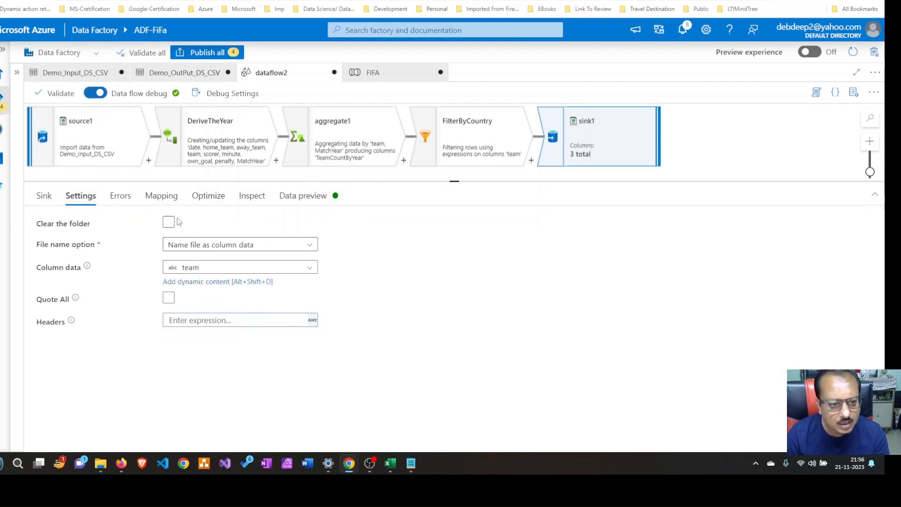
Delete sink1's TeamName mapping and add a new fixed mapping from team to an output column named TeamName
left_click(165, 198)
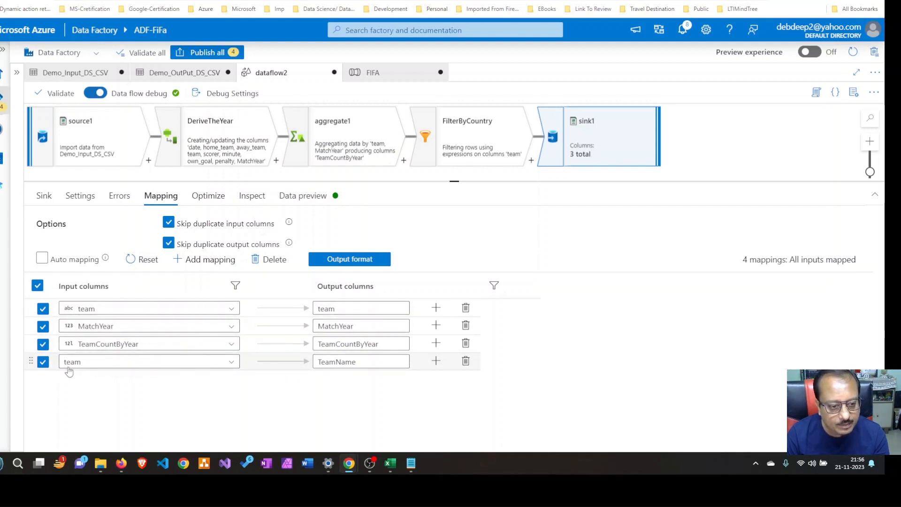
left_click(466, 361)
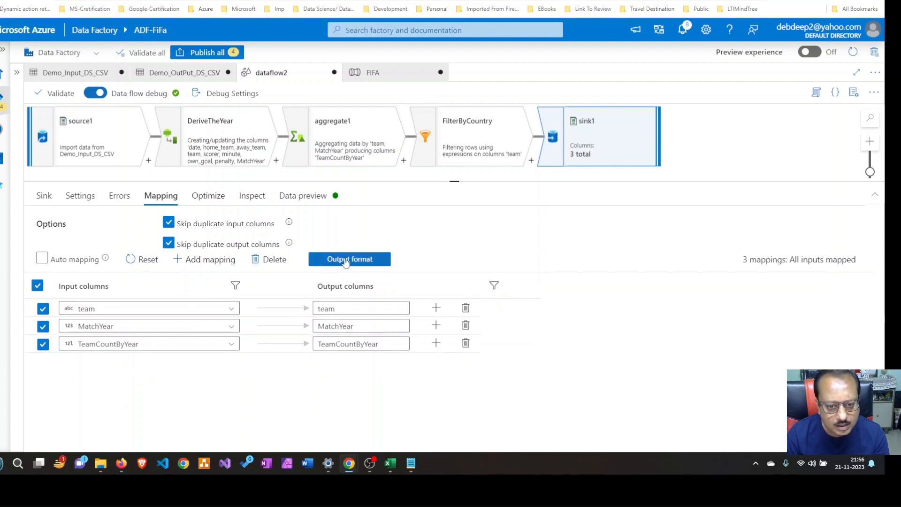
left_click(197, 259)
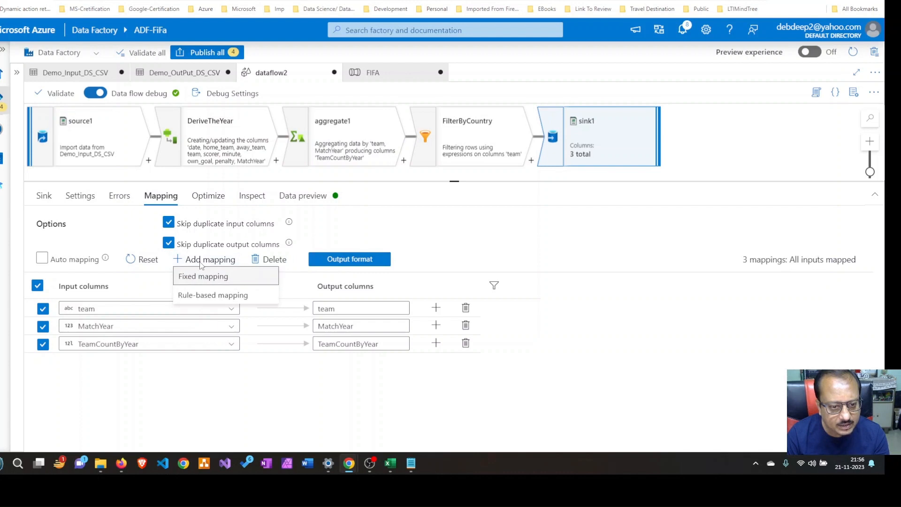
left_click(206, 277)
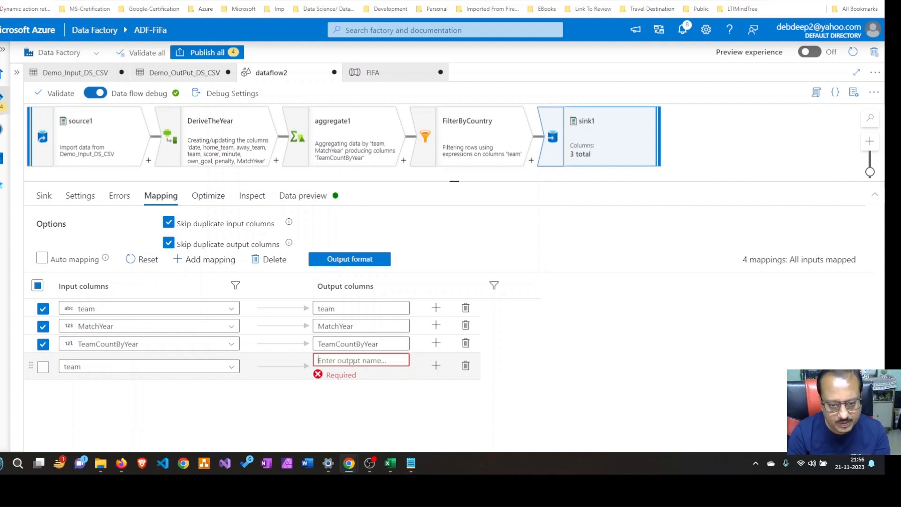
type("TeamName")
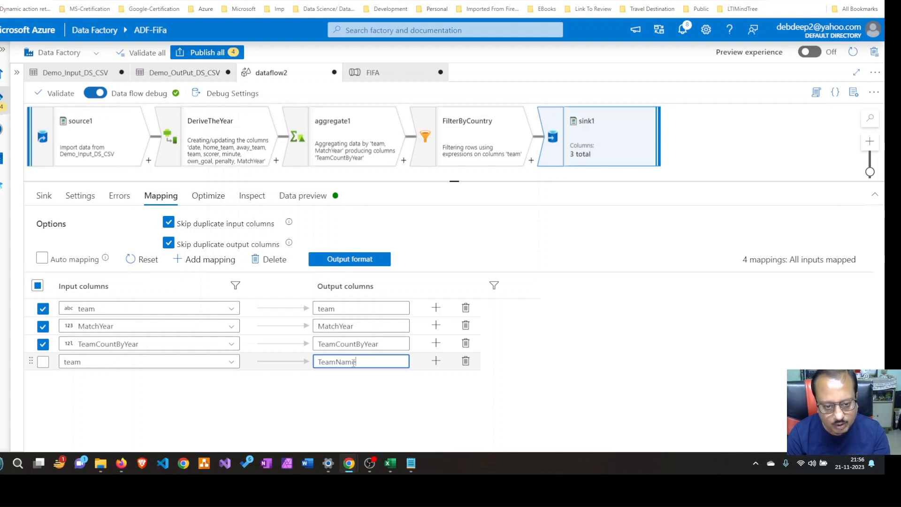
left_click(393, 414)
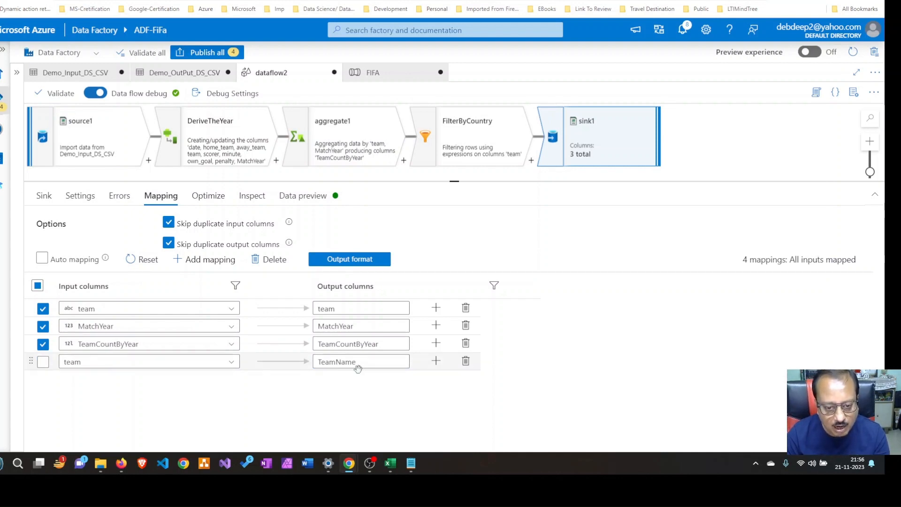
Refresh sink1's data preview and inspect the TeamName column
left_click(310, 204)
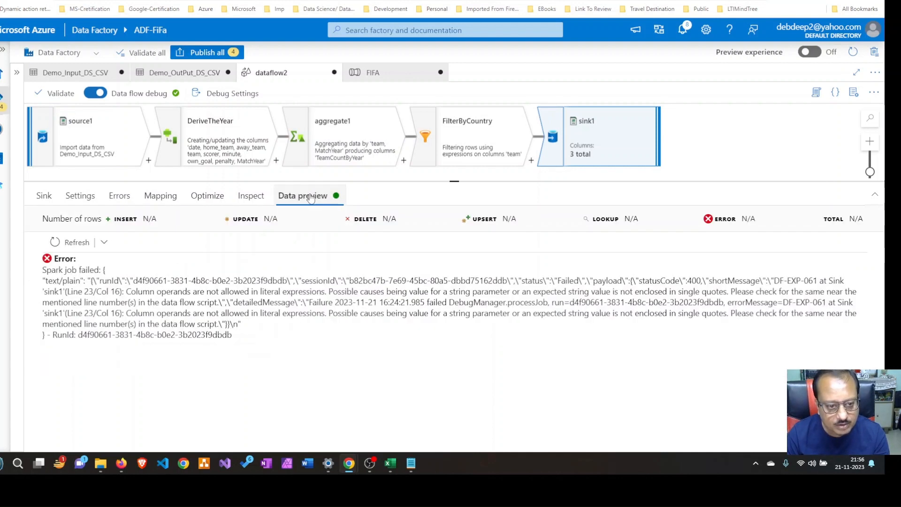
left_click(69, 243)
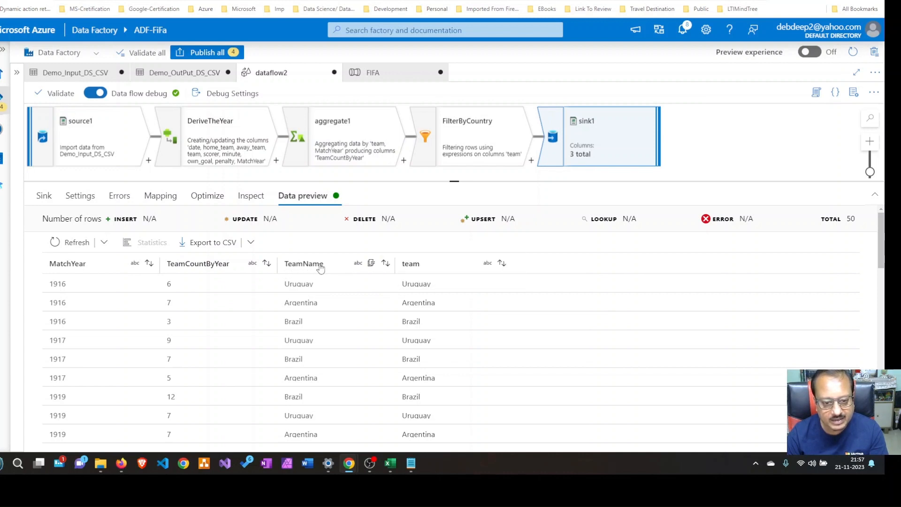
mouse_move(372, 267)
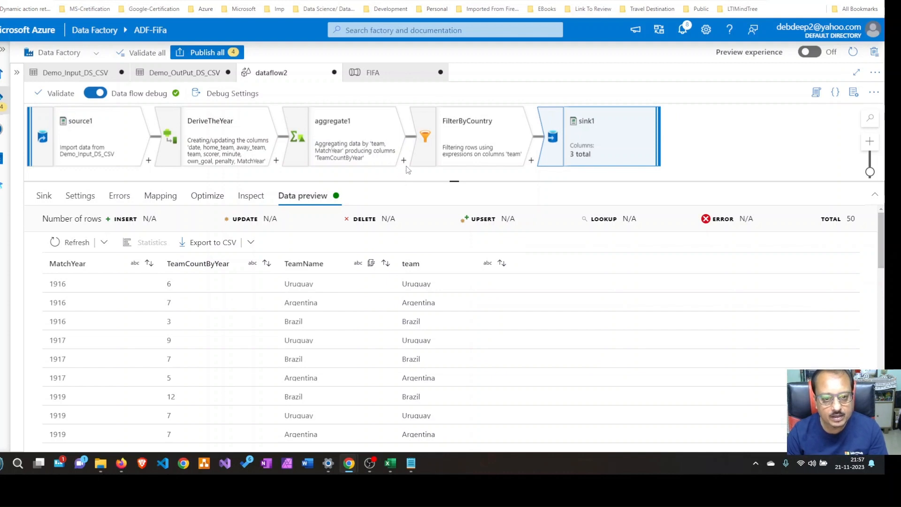
Open the FIFA pipeline, switch to the storage account and delete the Argentina, Brazil and Uruguay blobs with their snapshots from the outputdata container
left_click(402, 81)
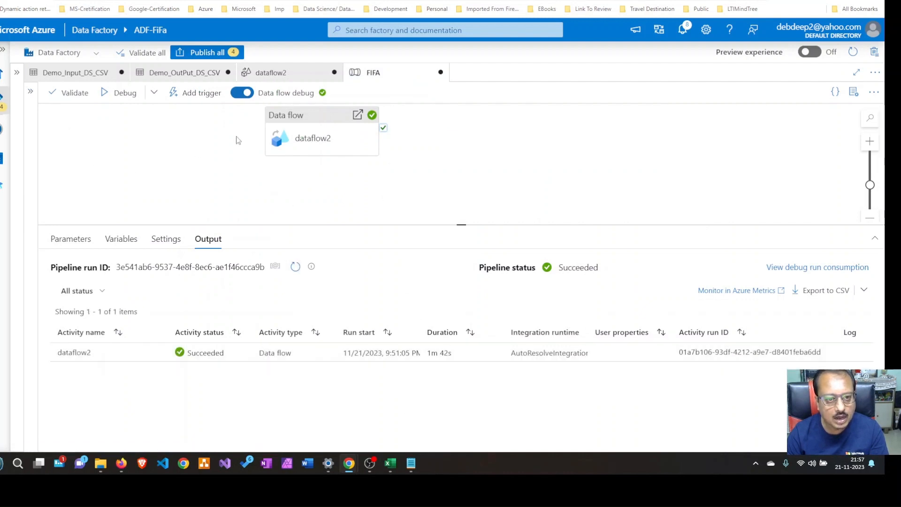
left_click(36, 2)
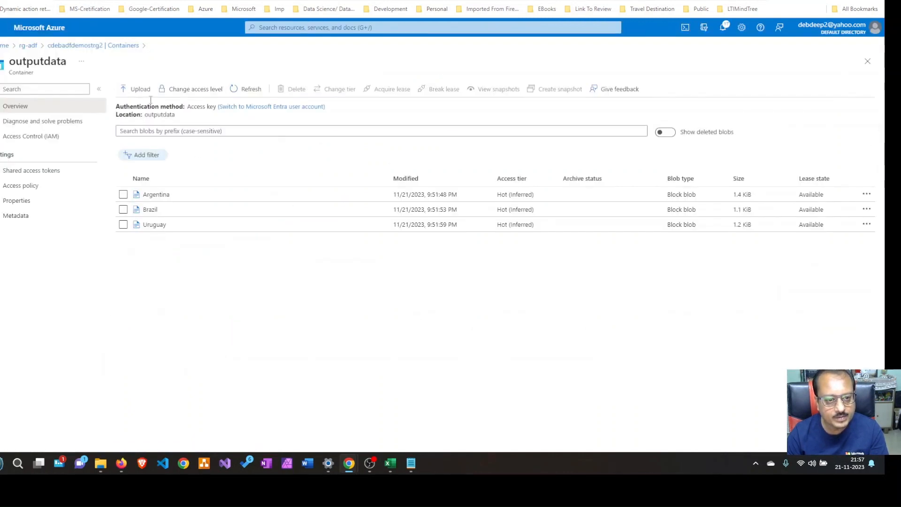
left_click(120, 46)
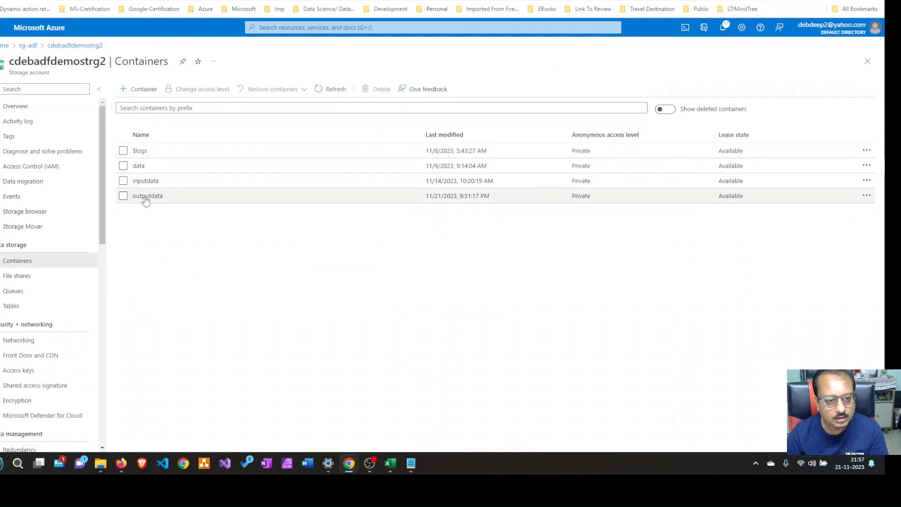
left_click(146, 197)
left_click(123, 194)
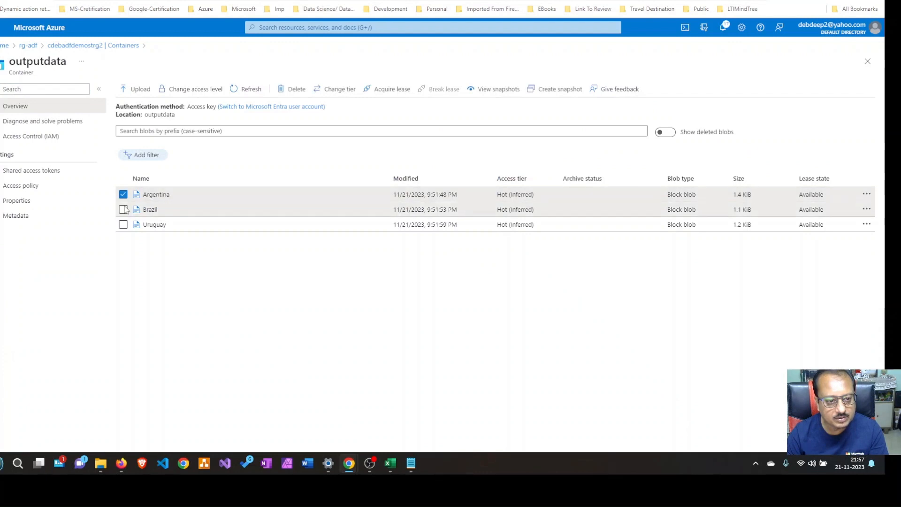
left_click(123, 209)
left_click(123, 224)
left_click(297, 91)
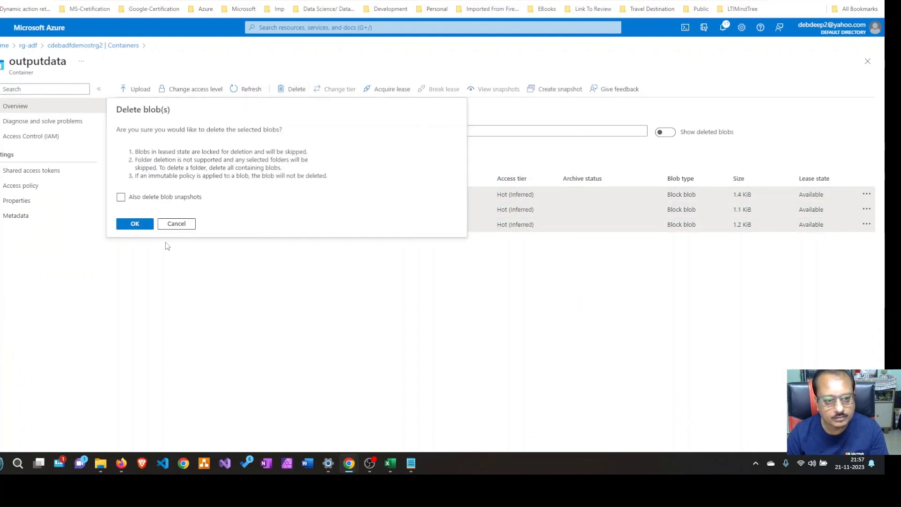
left_click(121, 197)
left_click(134, 224)
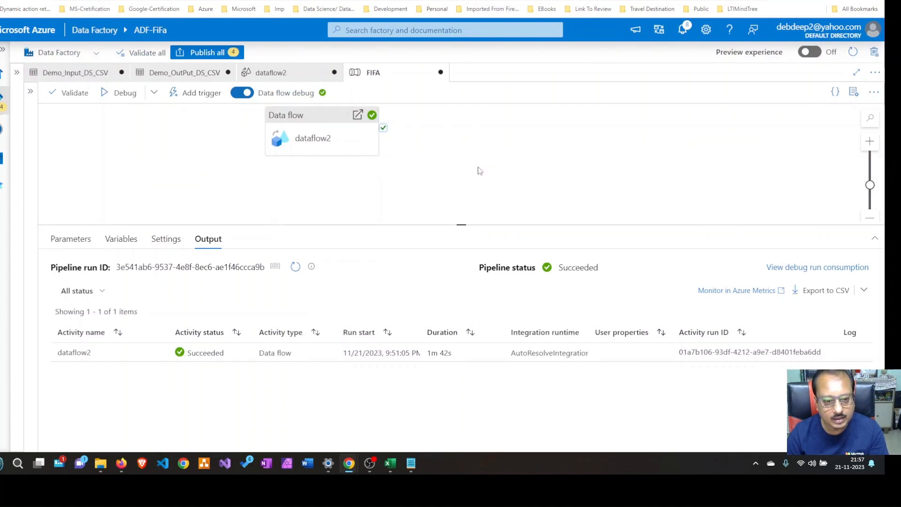
Start a debug run of the FIFA pipeline in Azure Data Factory and enlarge its run output area
left_click(111, 96)
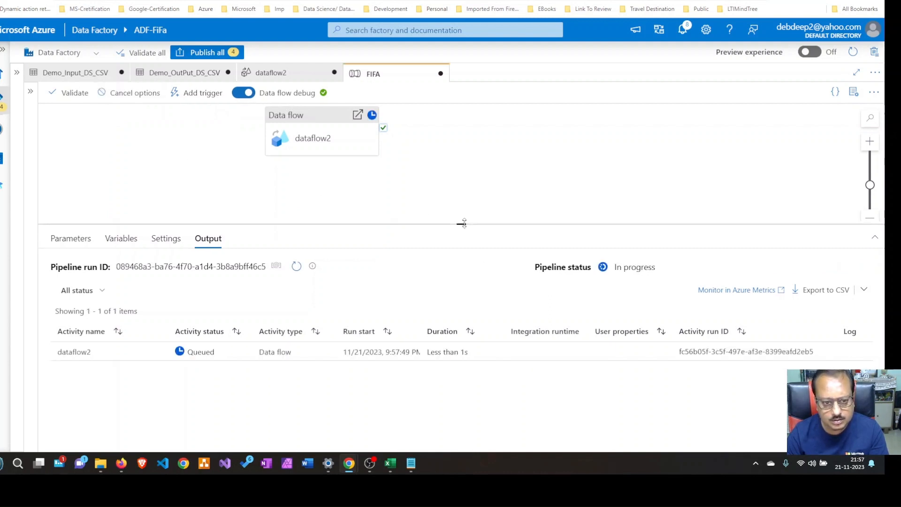
left_click_drag(462, 225, 463, 194)
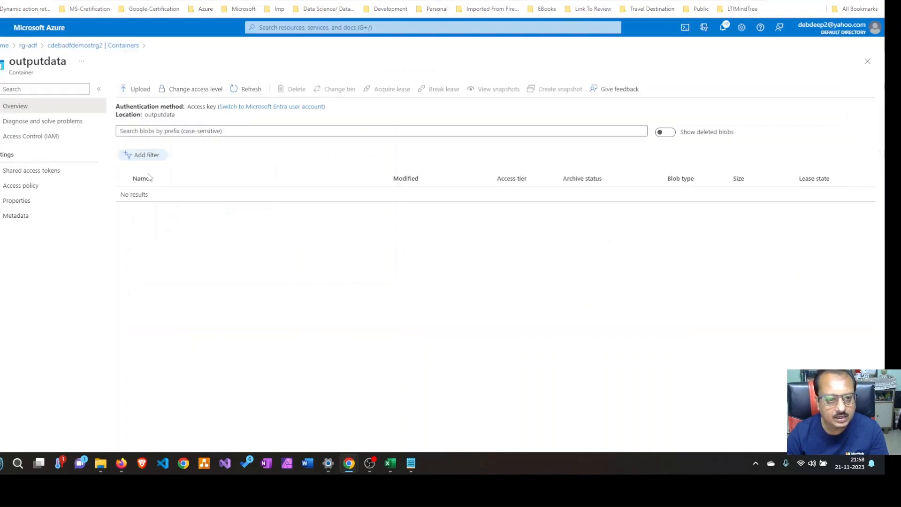
Switch to the storage account and inspect the outputdata container's _$azuretmpfolder$ folder and the contents of its GUID-named blob
left_click(108, 45)
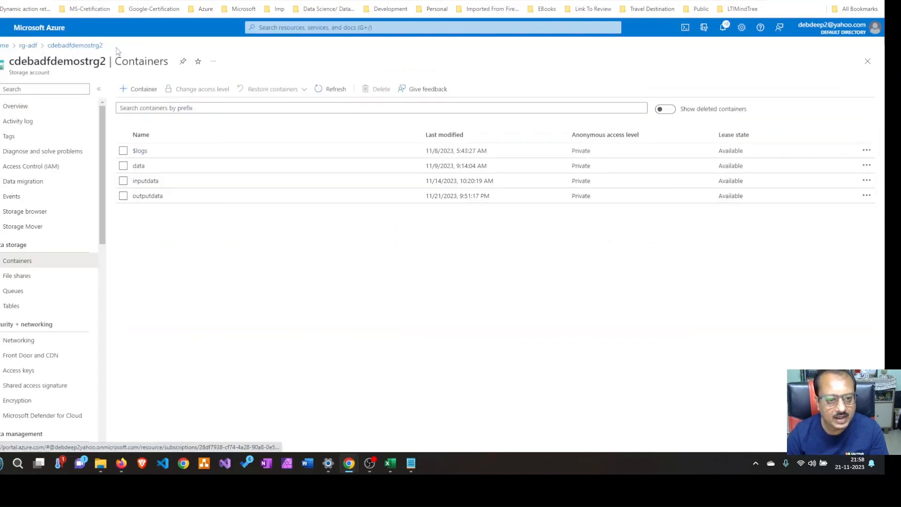
left_click(148, 197)
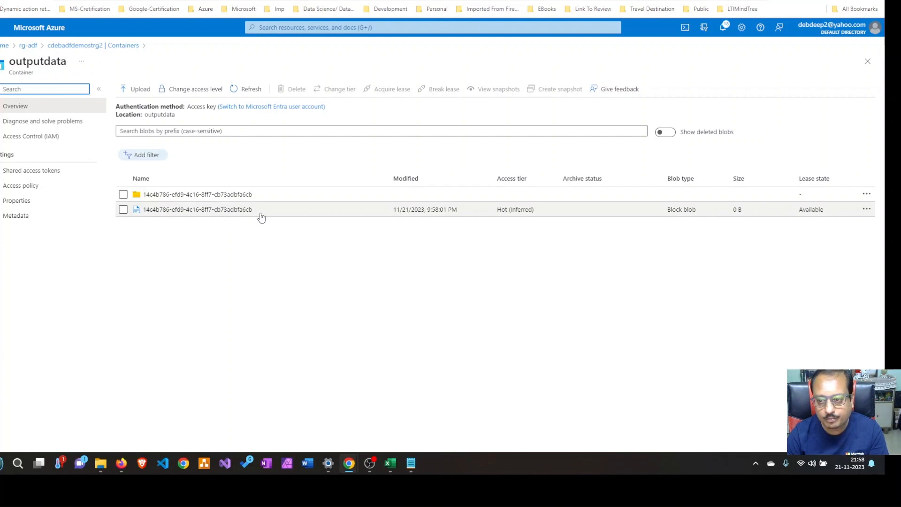
left_click(243, 92)
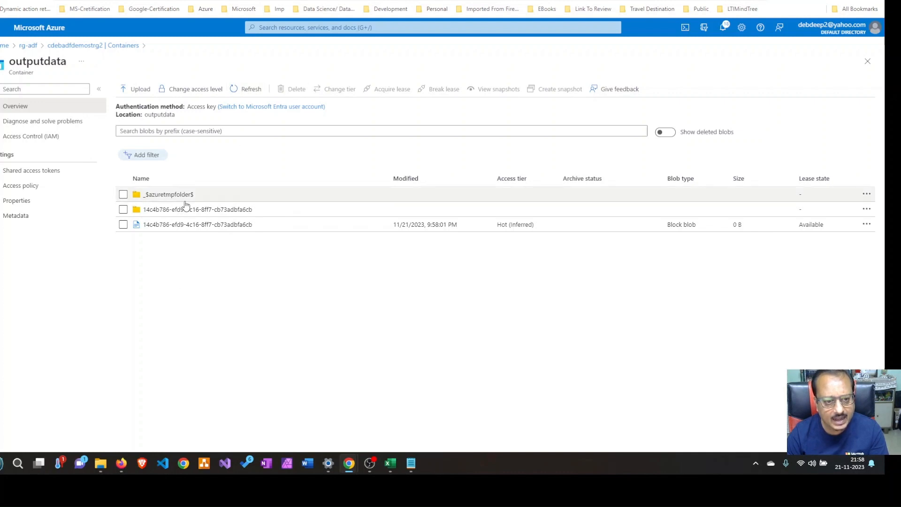
left_click(210, 201)
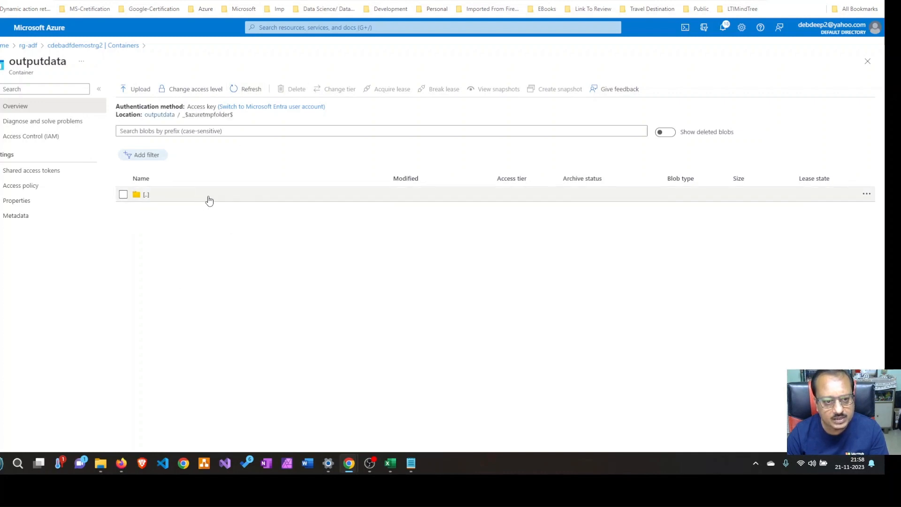
left_click(165, 203)
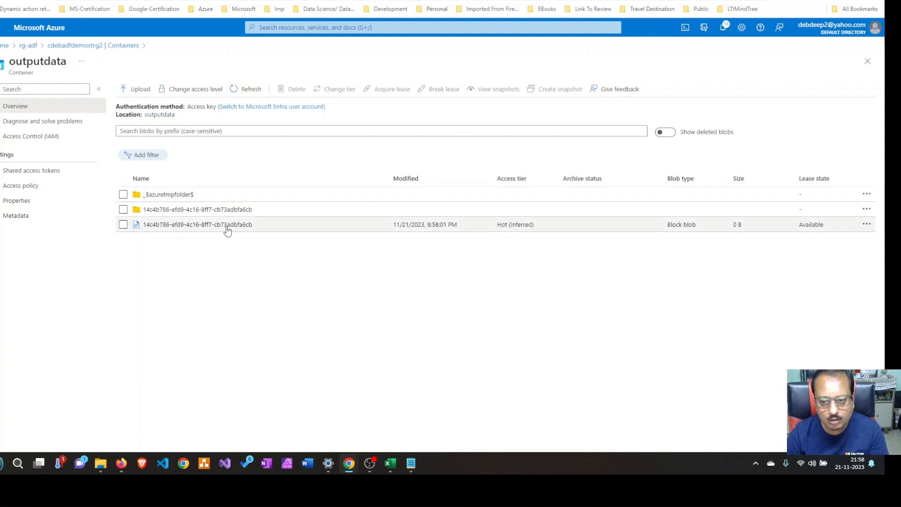
left_click(227, 230)
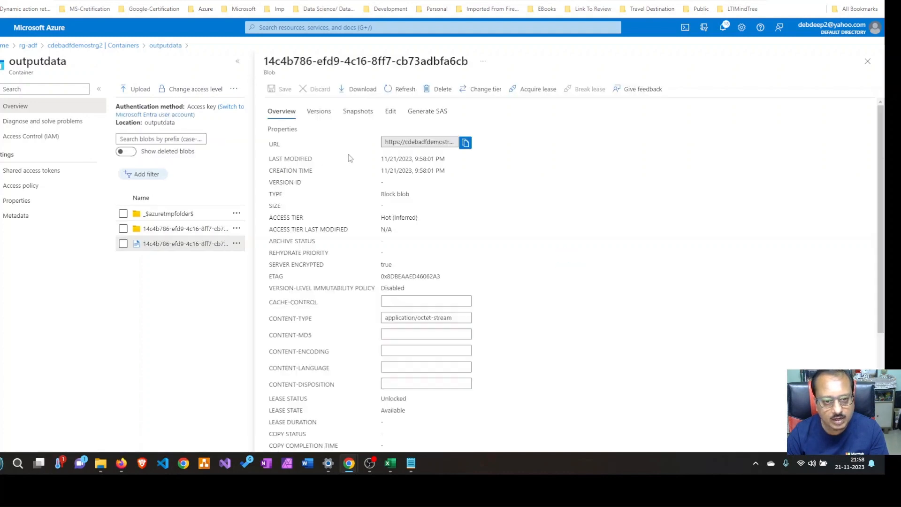
left_click(390, 111)
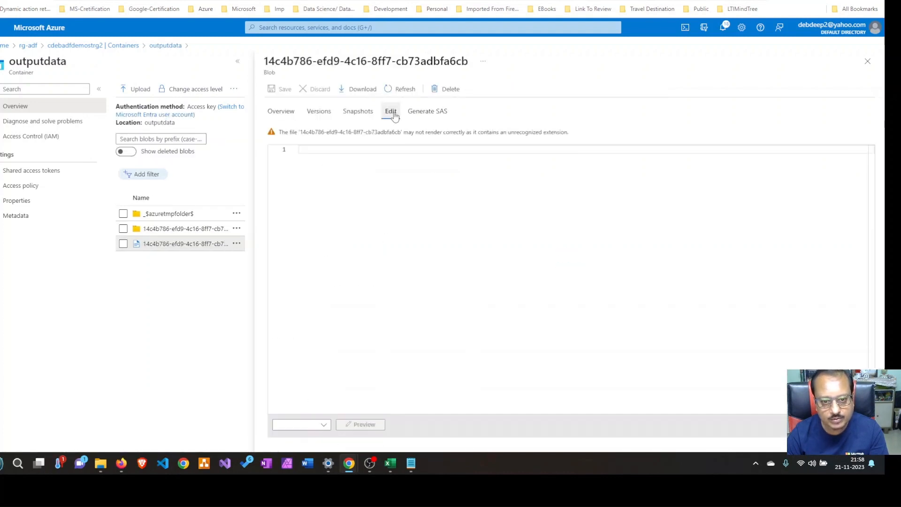
left_click(867, 61)
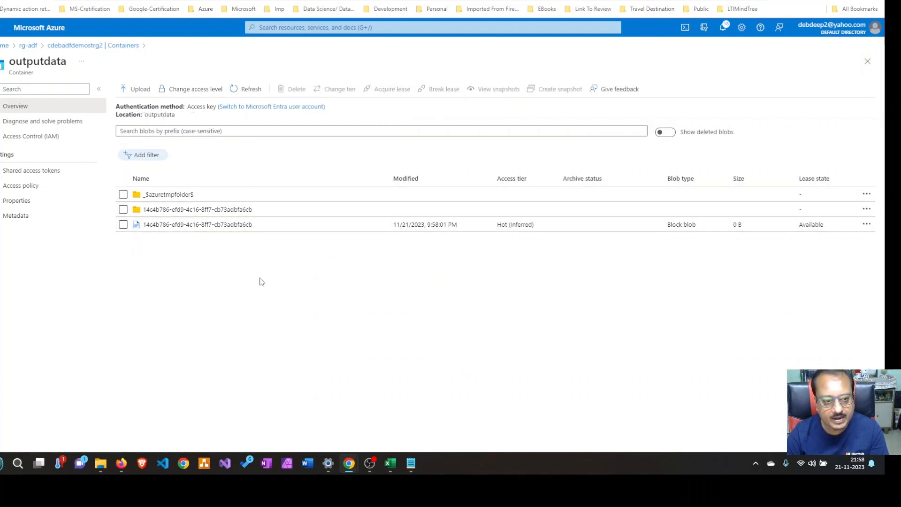
Refresh the outputdata listing repeatedly to check for team files, and refresh the FIFA pipeline's debug run status in Azure Data Factory
left_click(264, 92)
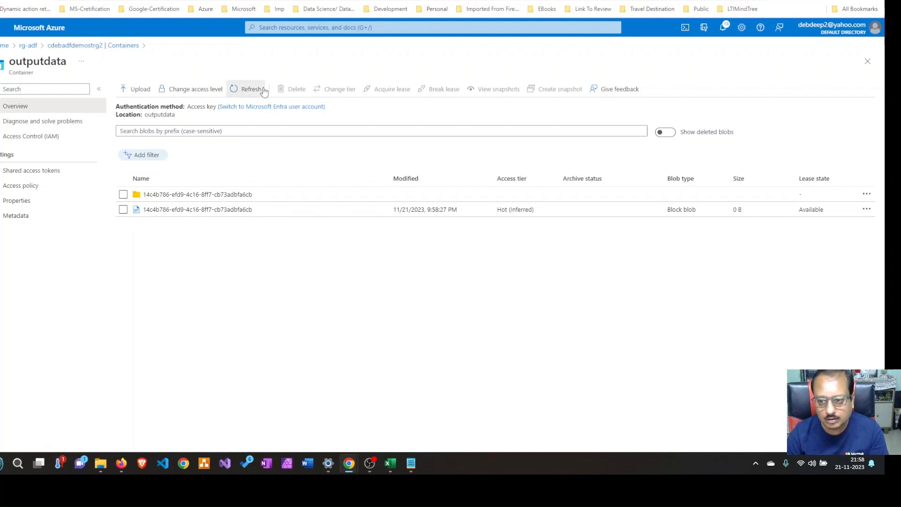
left_click(264, 92)
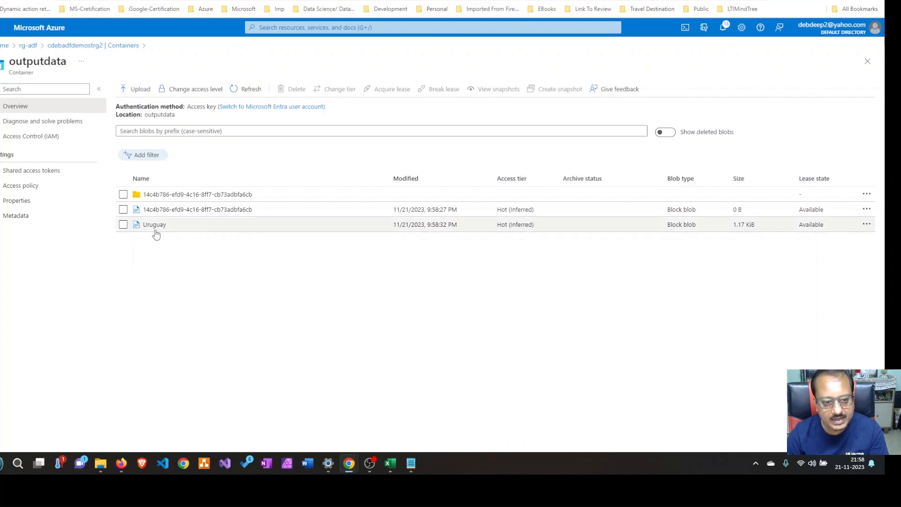
left_click(251, 90)
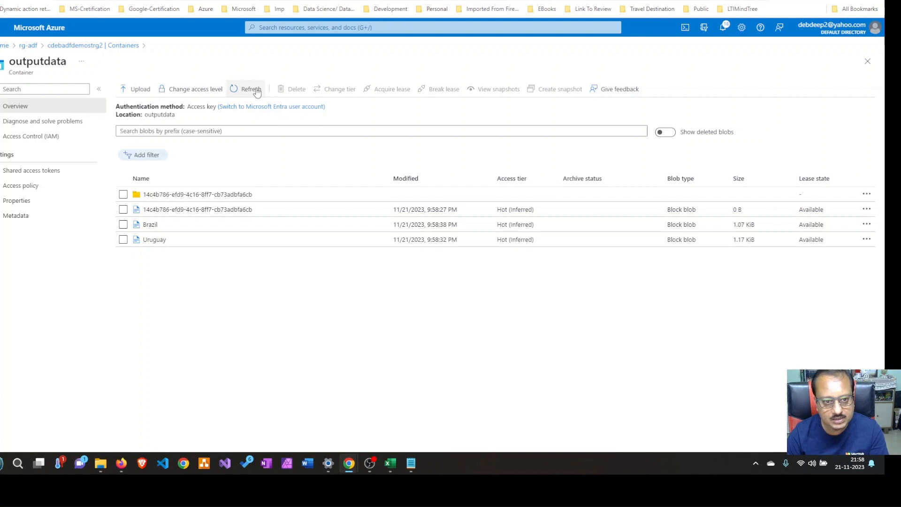
left_click(257, 91)
left_click(257, 90)
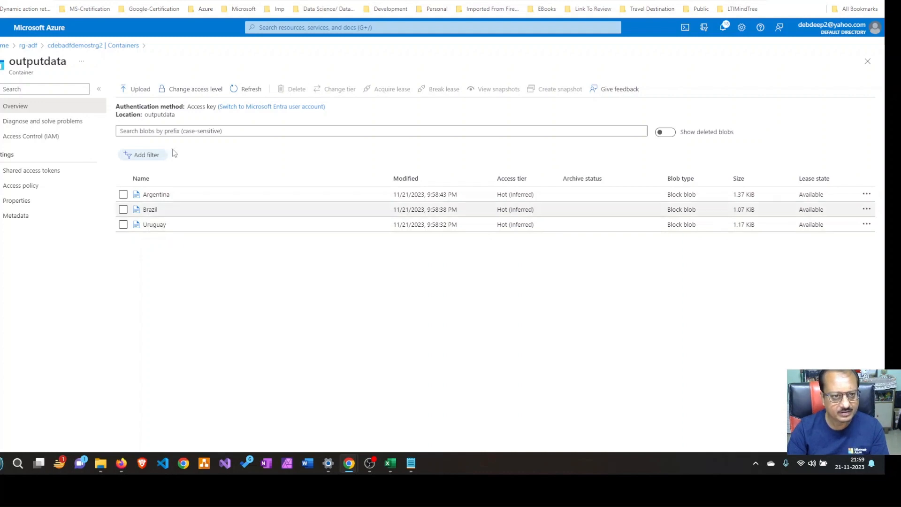
left_click(165, 2)
left_click(297, 238)
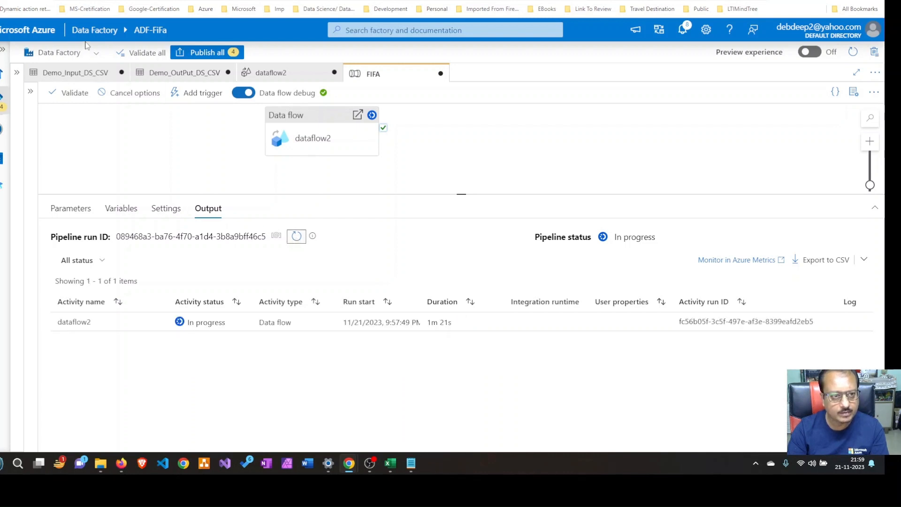
Switch to the outputdata container and examine the Brazil blob's header columns and rows, closing the blob when done
left_click(72, 1)
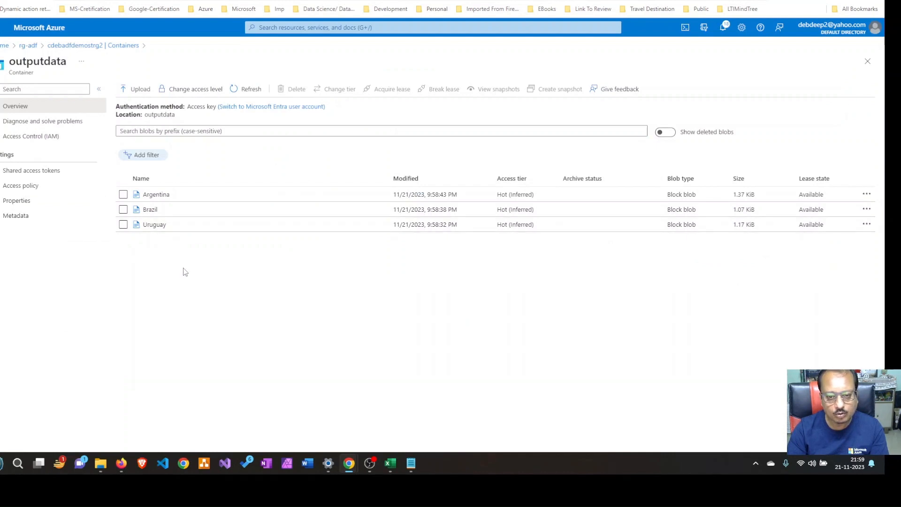
left_click(150, 209)
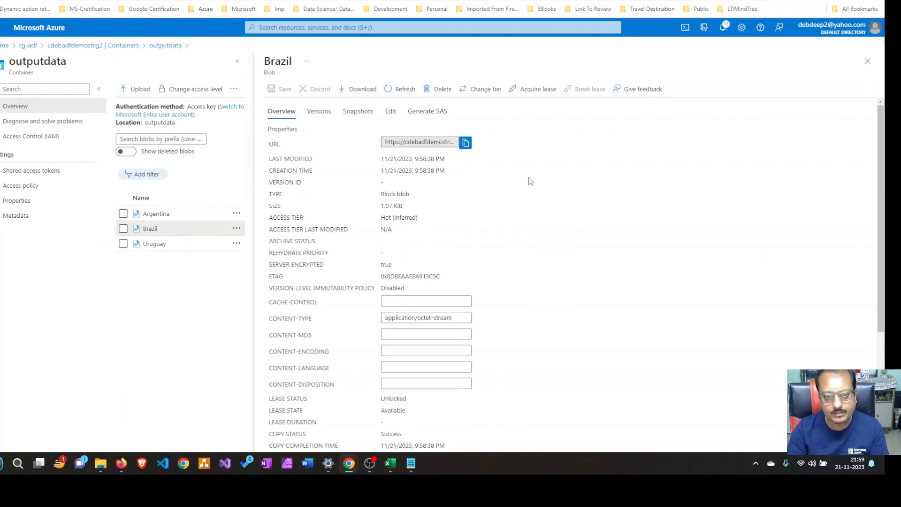
left_click(390, 113)
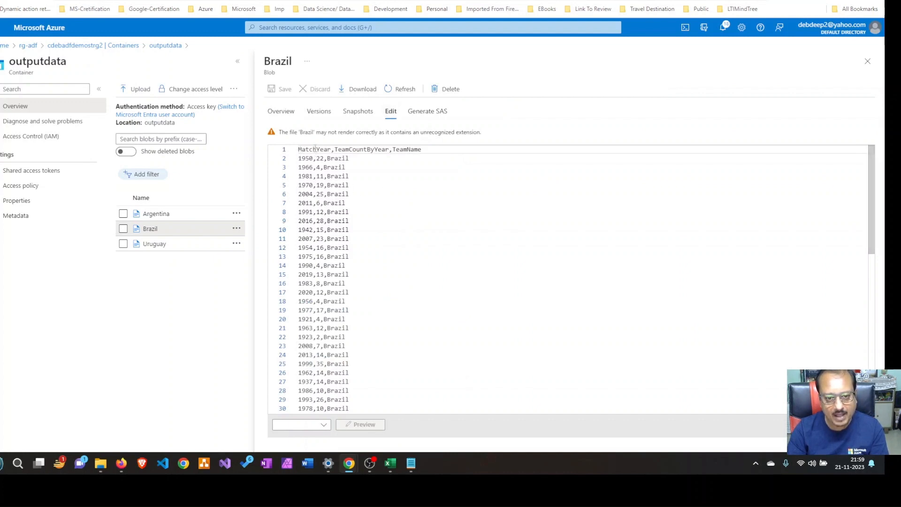
double_click(315, 149)
double_click(357, 150)
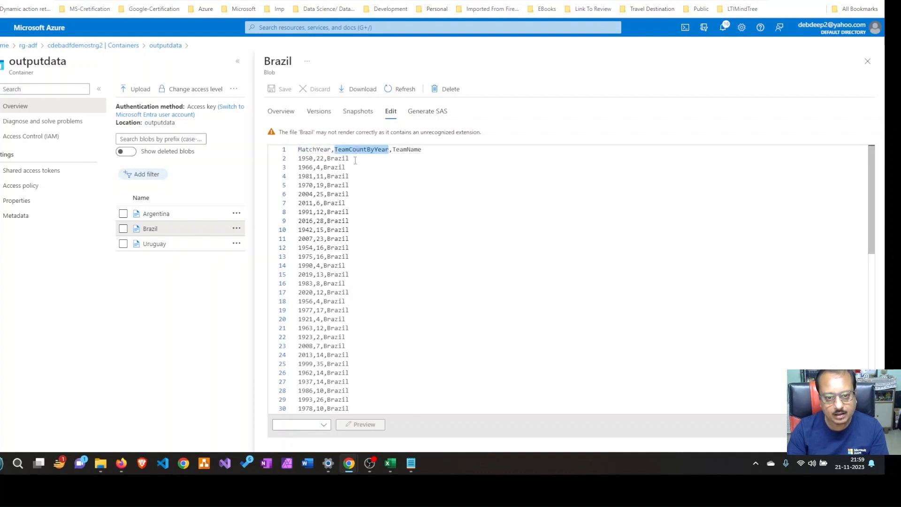
double_click(411, 149)
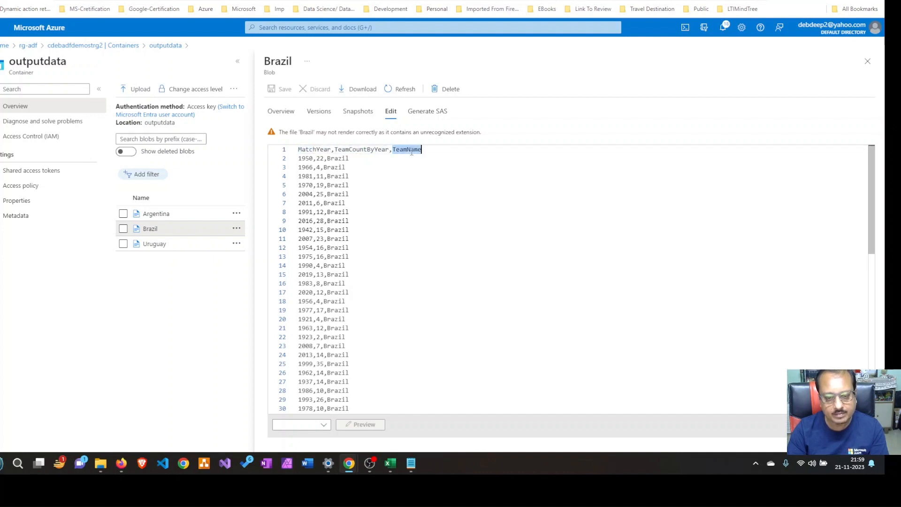
double_click(302, 159)
double_click(320, 159)
double_click(337, 159)
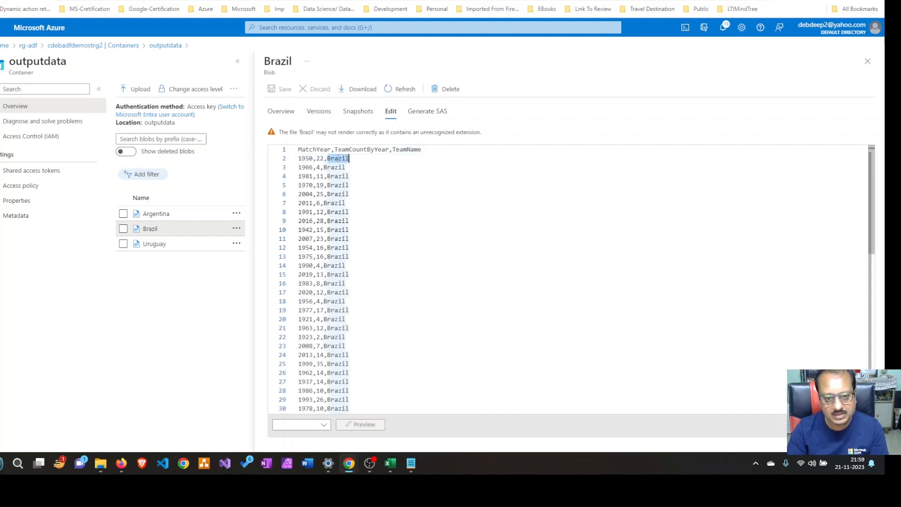
scroll(361, 277, "down", 8)
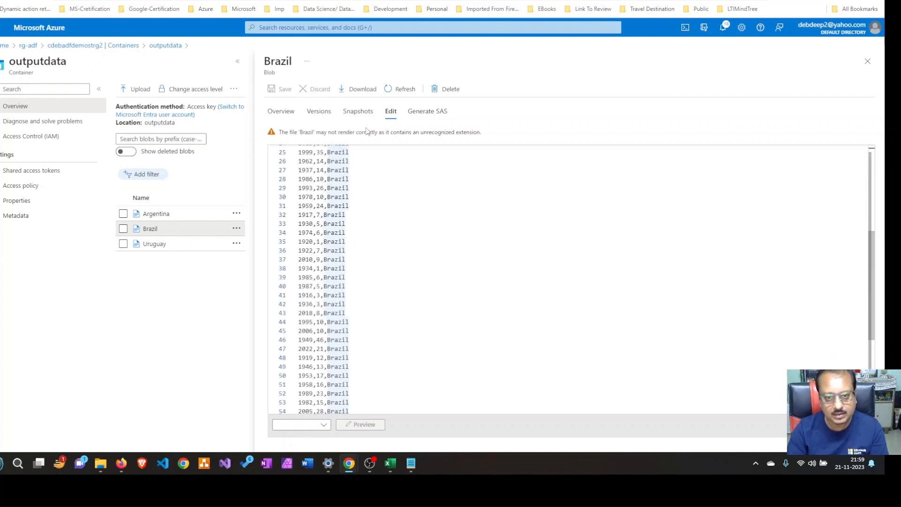
left_click(867, 63)
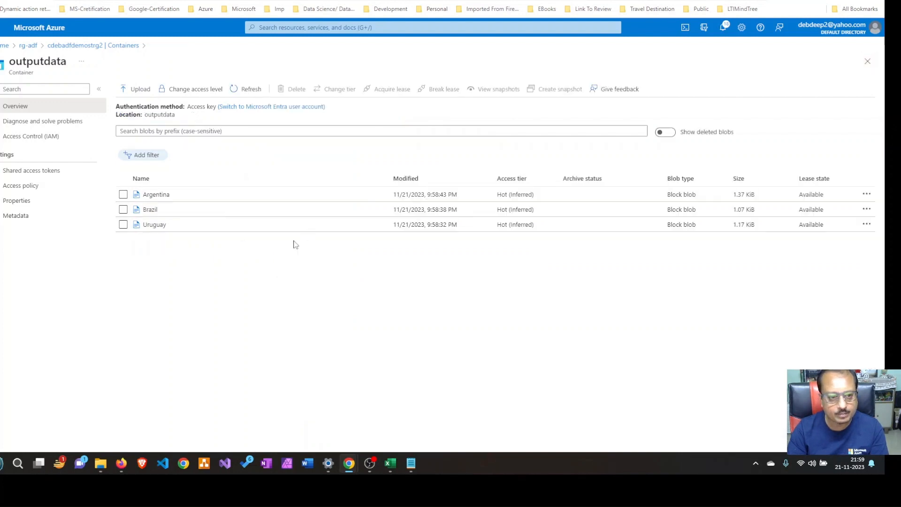
Open the Argentina blob's contents and examine its TeamName column and yearly count rows through the whole file
left_click(171, 194)
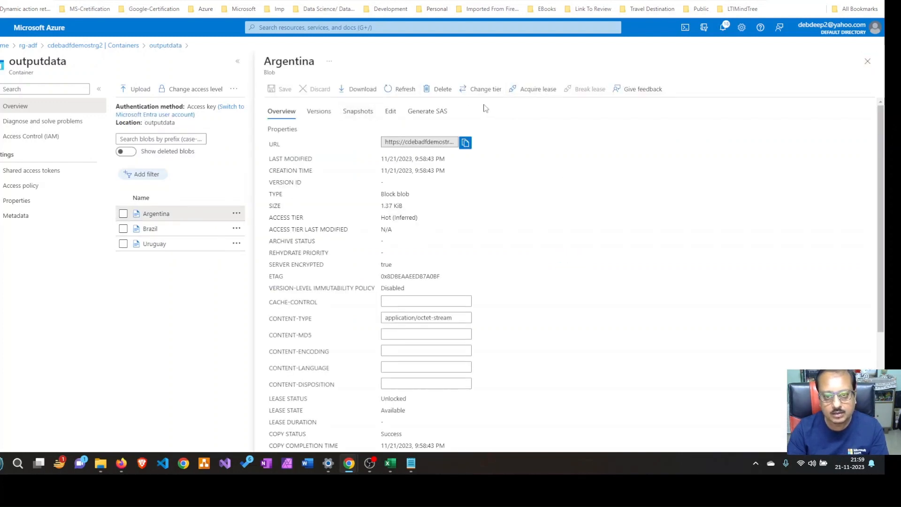
left_click(391, 111)
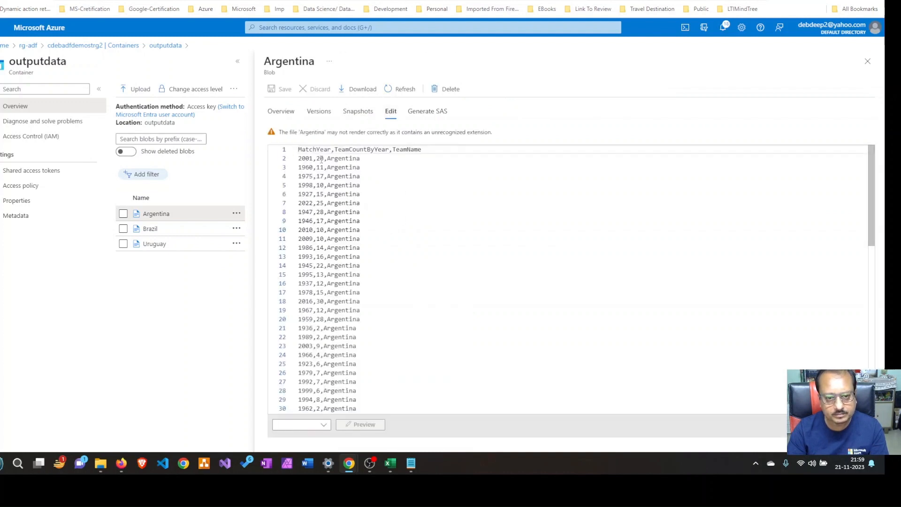
double_click(402, 149)
double_click(351, 160)
scroll(309, 281, "down", 2)
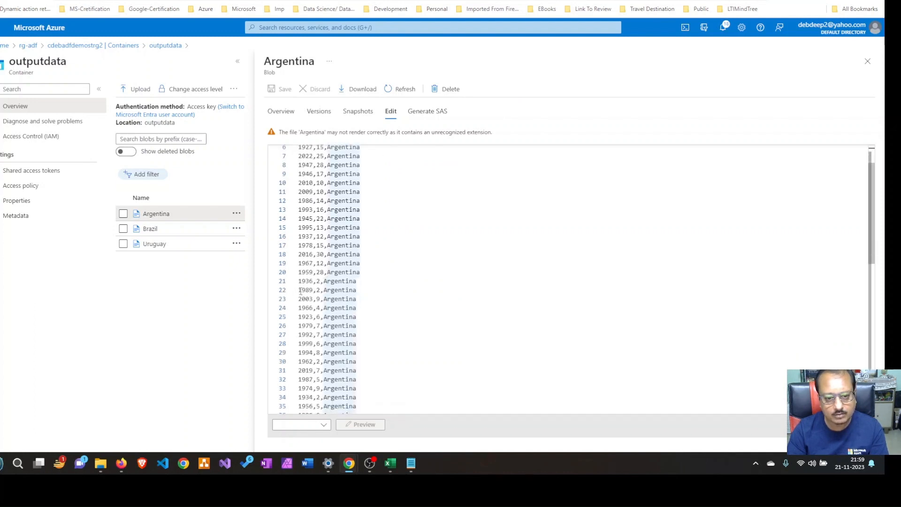
left_click_drag(299, 290, 309, 289)
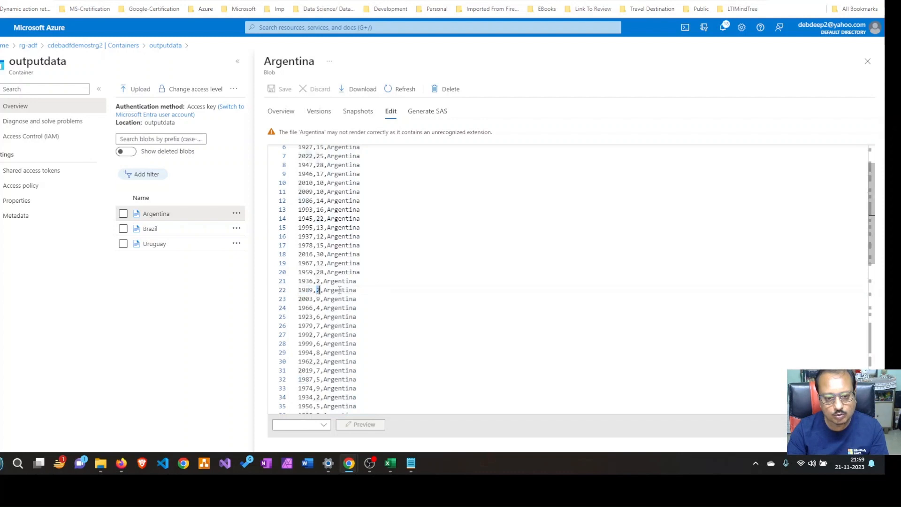
double_click(341, 289)
scroll(374, 309, "down", 6)
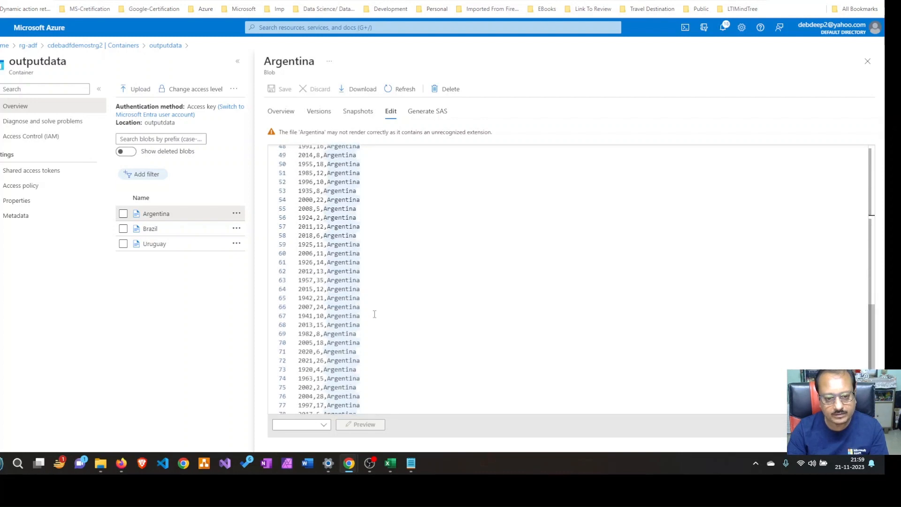
scroll(373, 312, "down", 3)
scroll(371, 310, "up", 10)
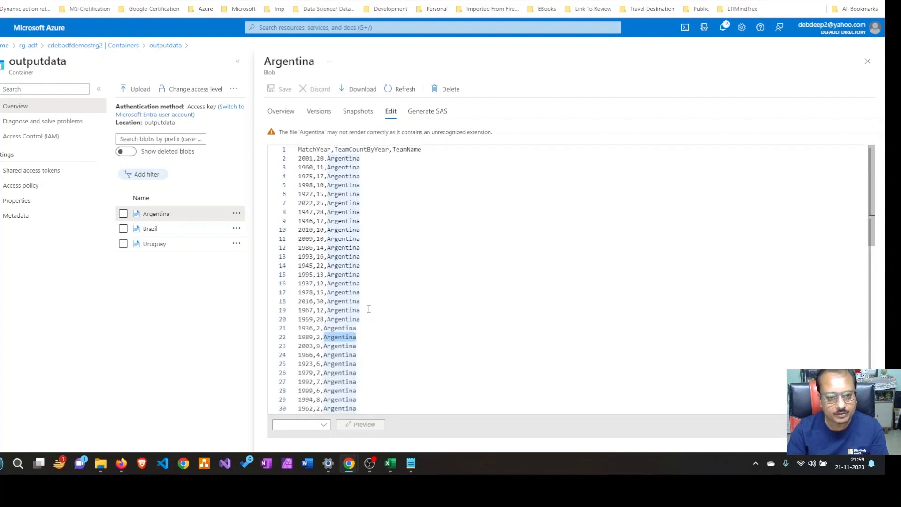
Close the Argentina blob, switch to Azure Data Factory and inspect dataflow2's run details, returning to the FIFA activity runs when done
left_click(868, 61)
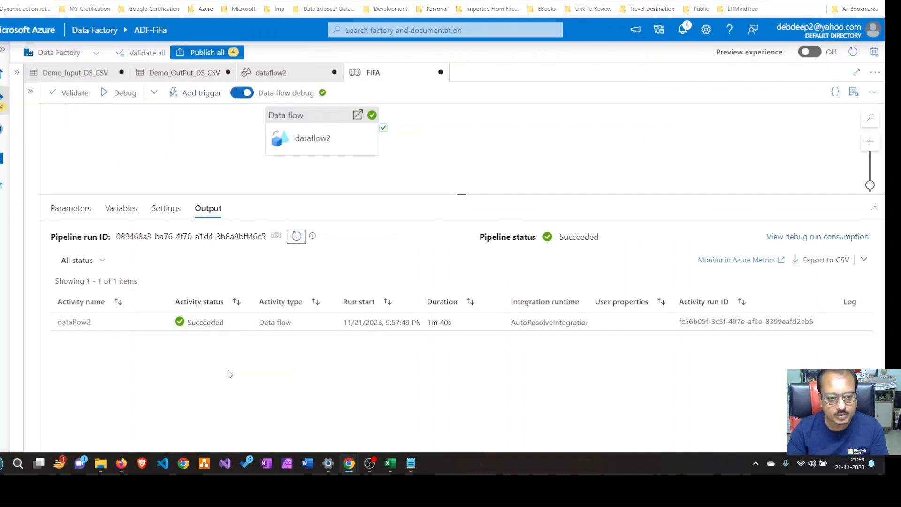
left_click(157, 322)
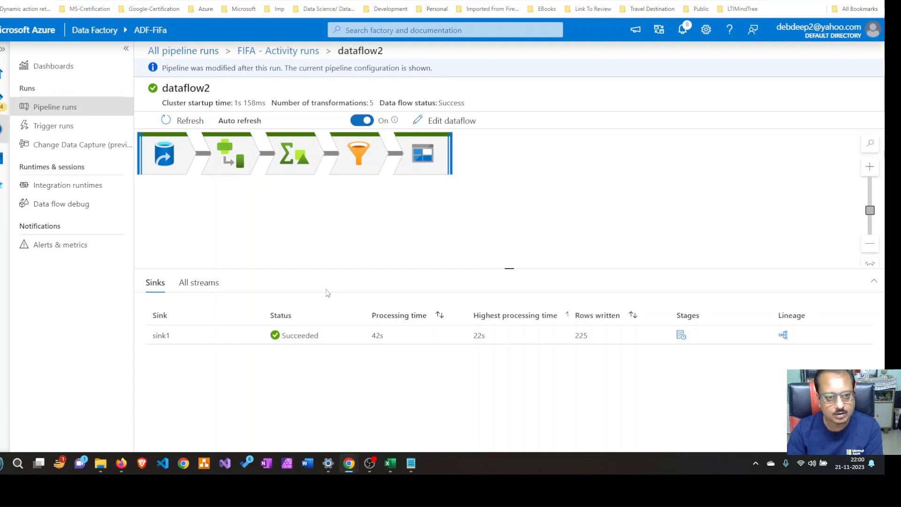
left_click(277, 50)
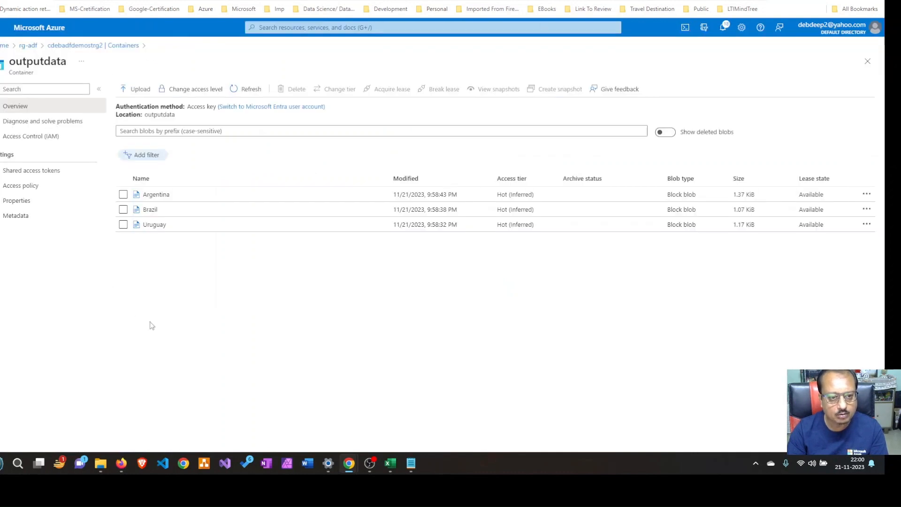
Switch to the outputdata container and download the Brazil blob
left_click(195, 210)
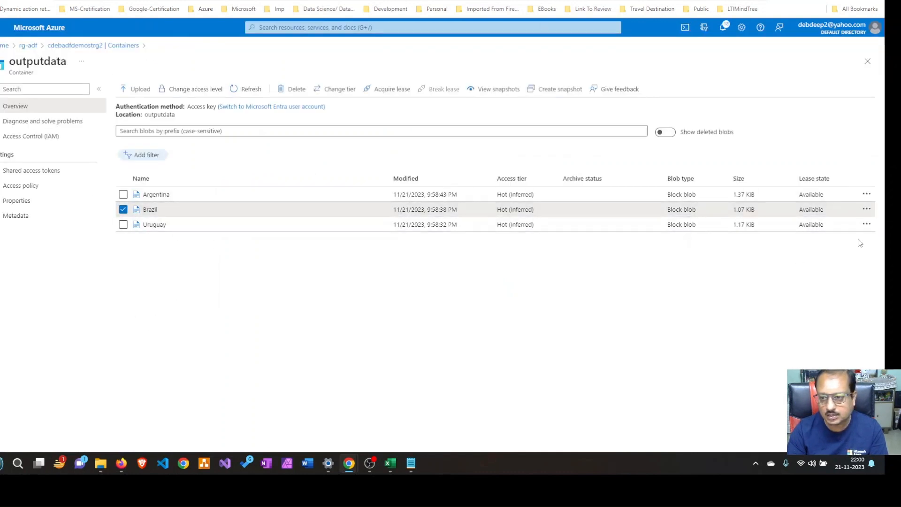
left_click(866, 209)
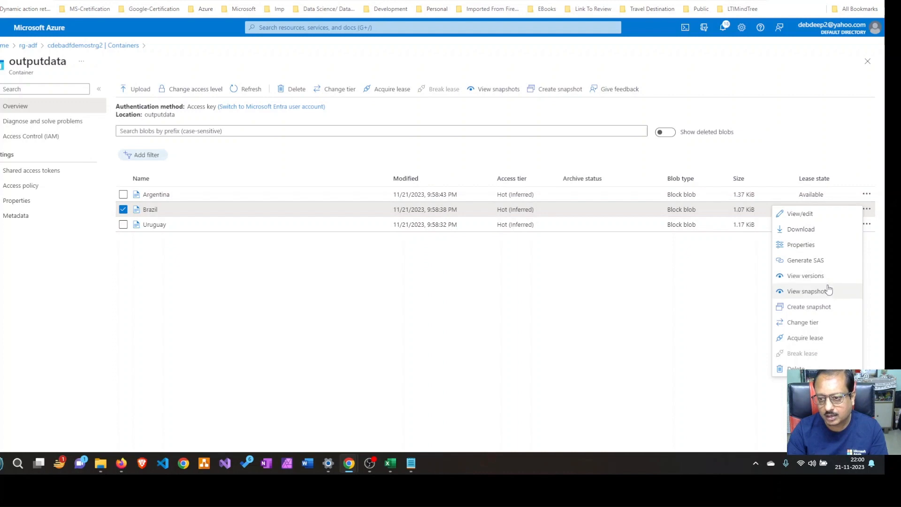
left_click(806, 229)
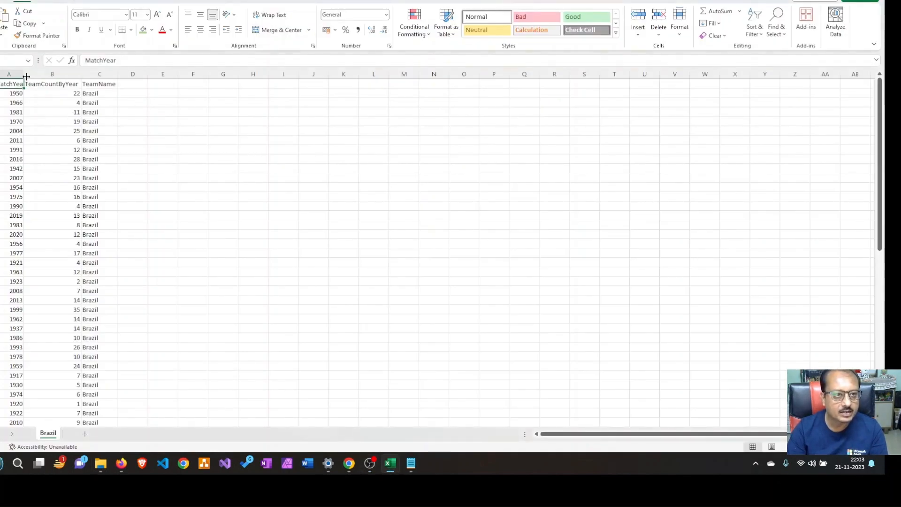
Widen the MatchYear, TeamCountByYear and TeamName columns of the downloaded Brazil file in Excel
double_click(27, 76)
left_click_drag(84, 75, 192, 76)
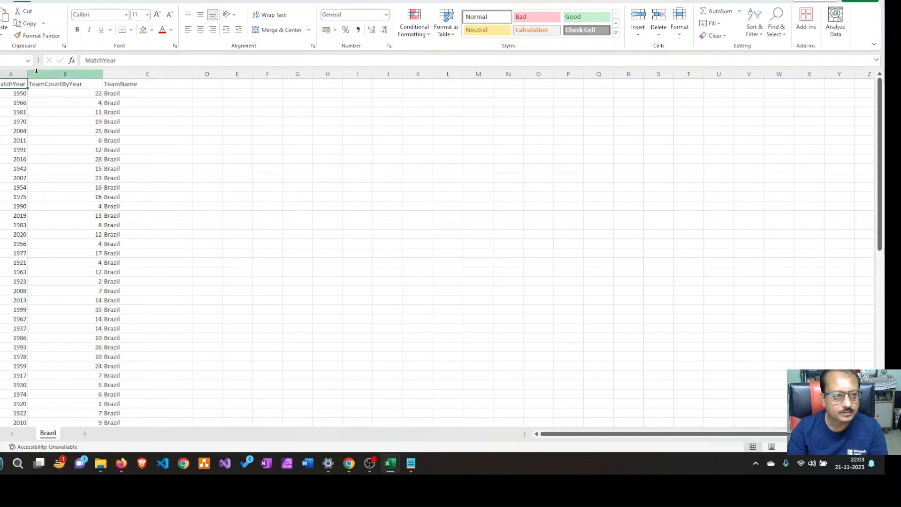
left_click_drag(26, 75, 48, 75)
left_click(83, 100)
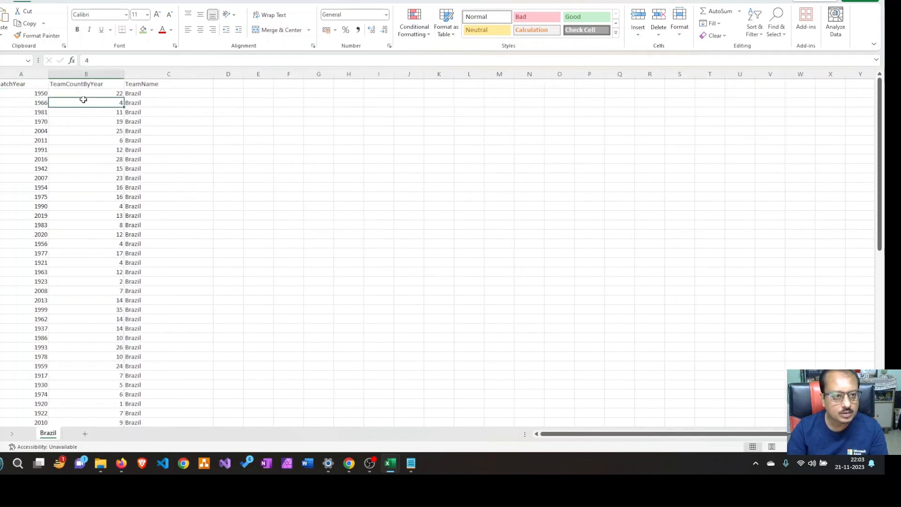
Examine the MatchYear, TeamCountByYear and TeamName headers and the rows through the end of the Brazil sheet
left_click(12, 84)
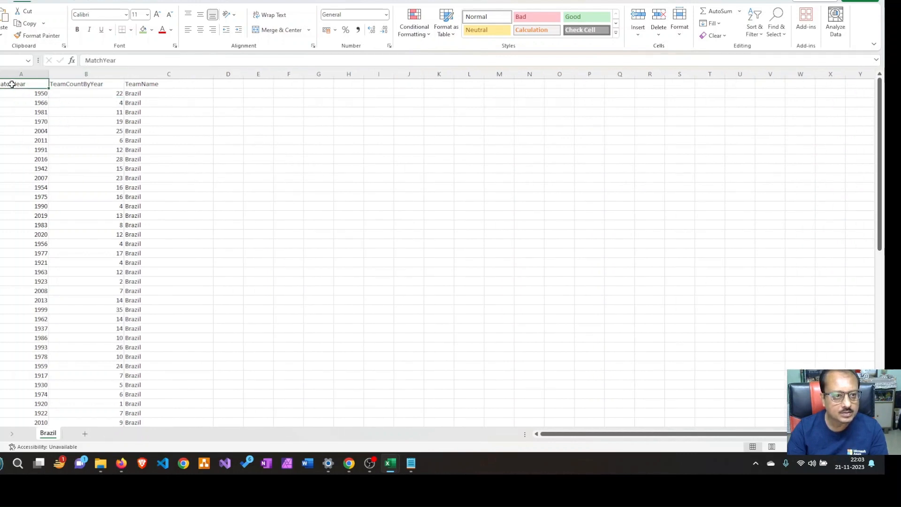
left_click(79, 85)
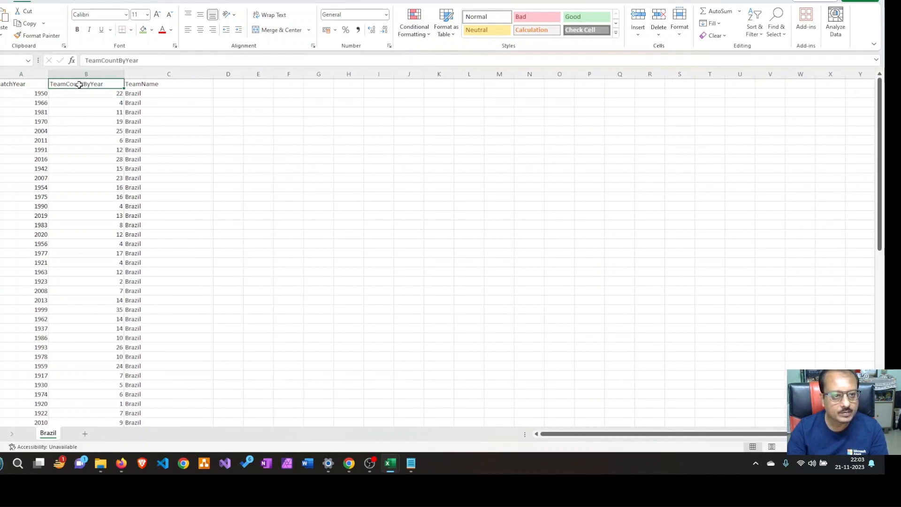
left_click(166, 83)
scroll(179, 193, "down", 10)
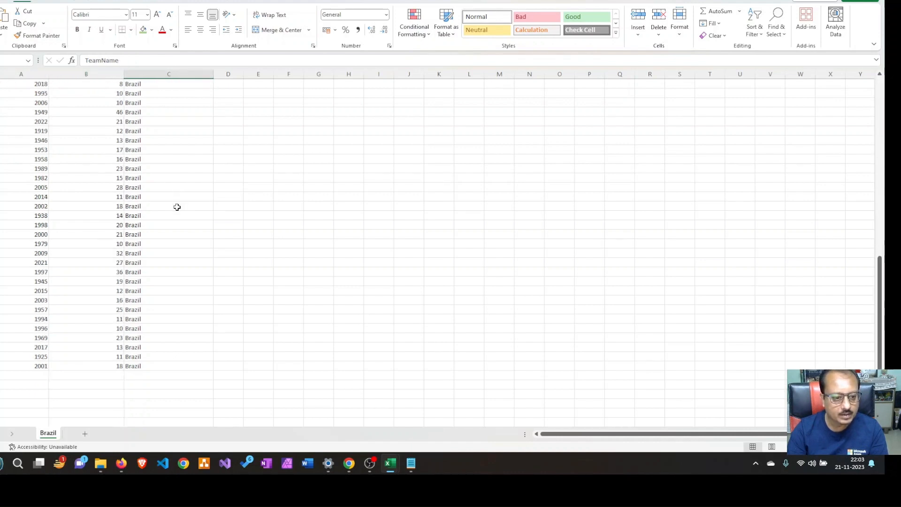
scroll(176, 207, "up", 10)
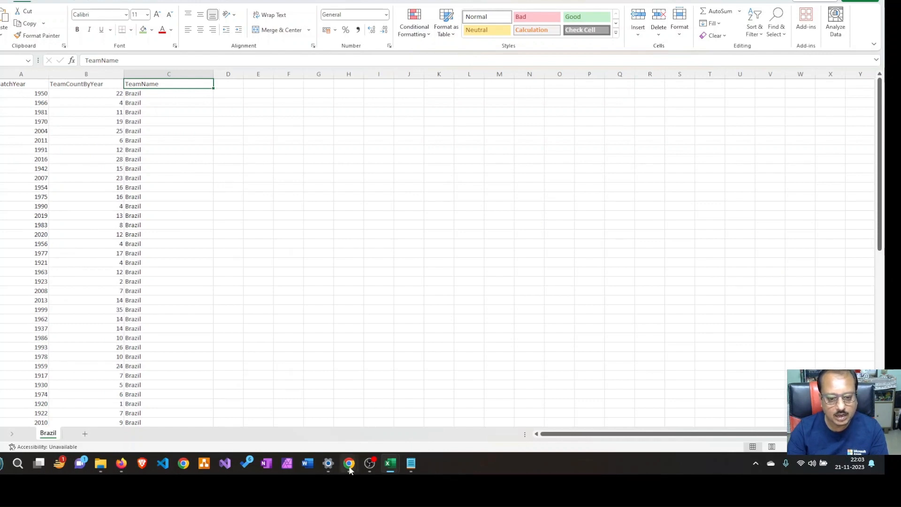
Switch back to the outputdata container and delete the Argentina, Brazil and Uruguay blobs, including their snapshots
mouse_move(350, 469)
left_click(309, 426)
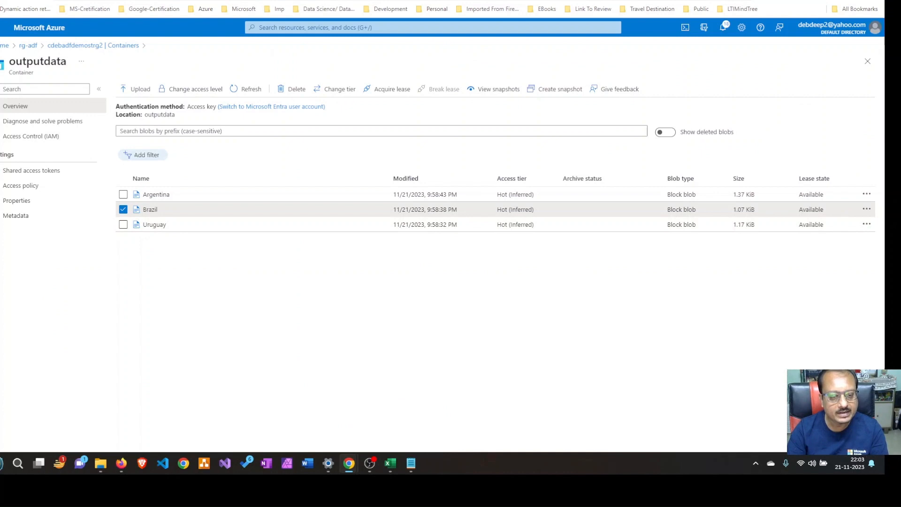
left_click(127, 1)
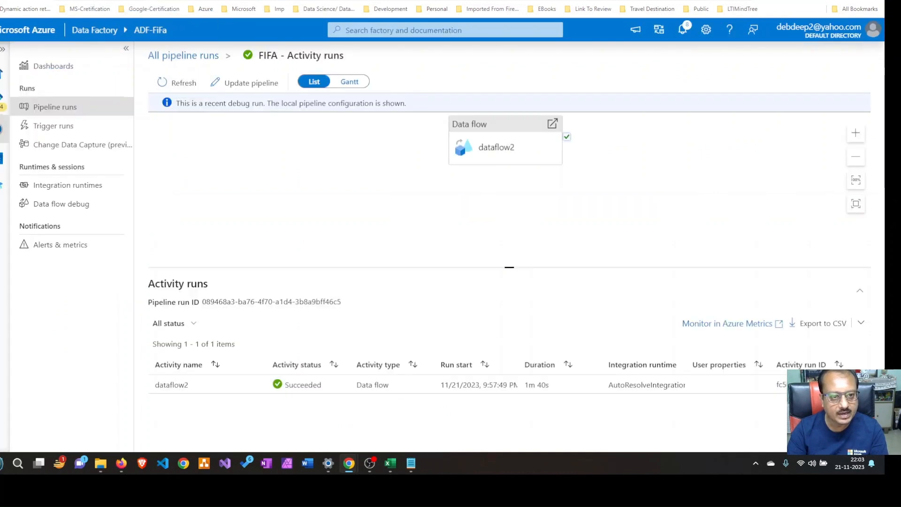
left_click(117, 1)
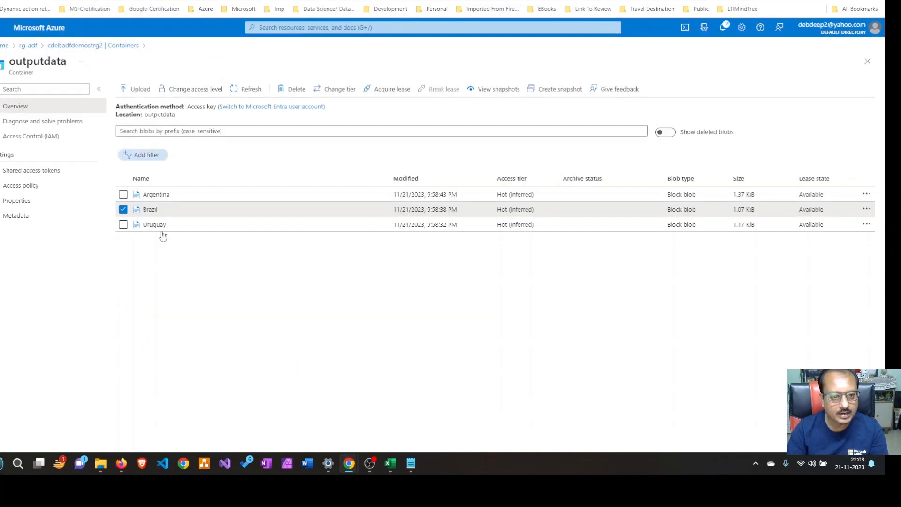
left_click(123, 225)
left_click(123, 194)
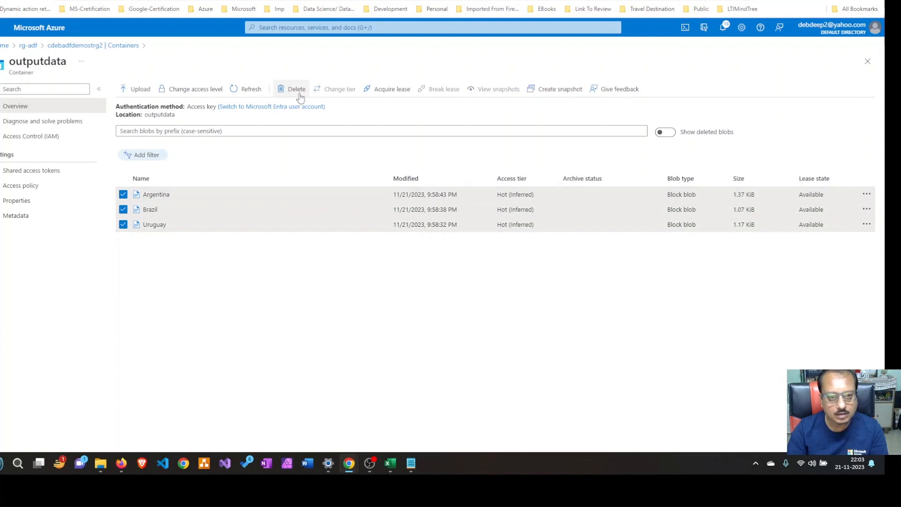
left_click(297, 90)
left_click(121, 197)
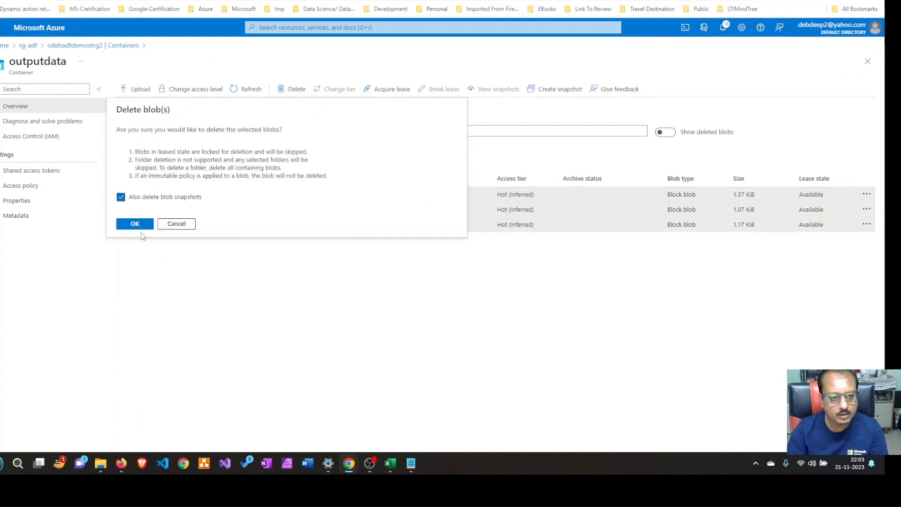
left_click(134, 224)
Switch to Azure Data Factory and open sink1 of dataflow2, collapsing the side panes and enlarging its configuration area
key("ctrl+Tab")
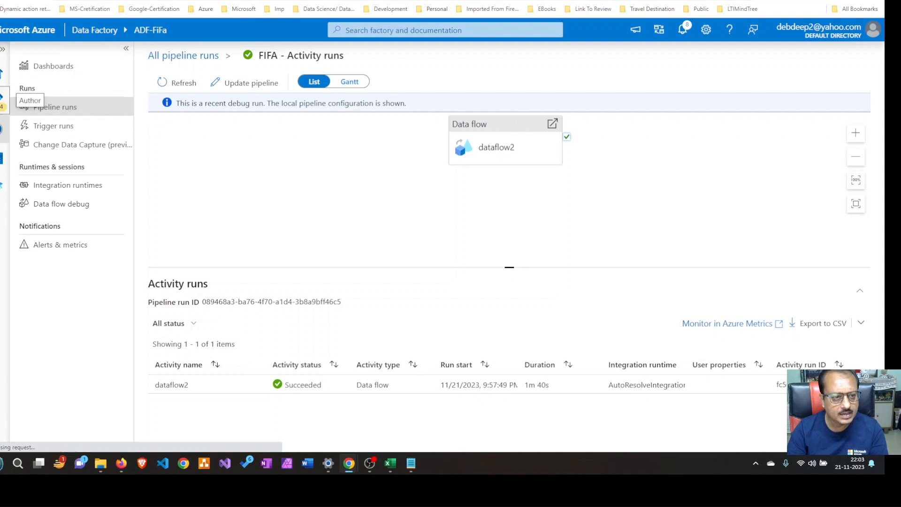
left_click(2, 102)
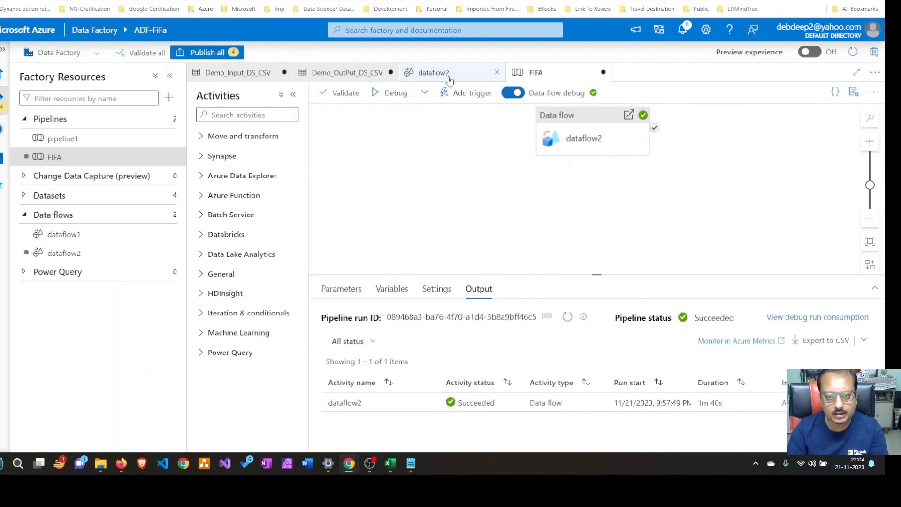
left_click(448, 80)
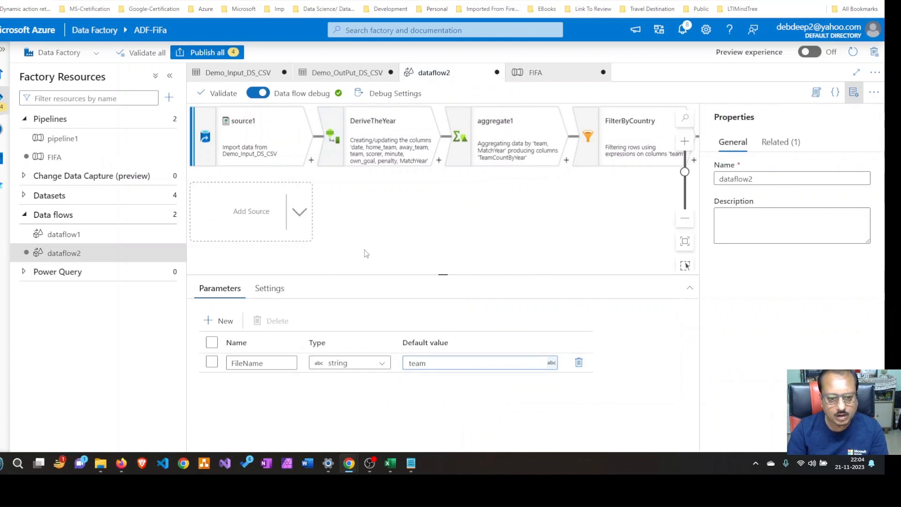
left_click(643, 131)
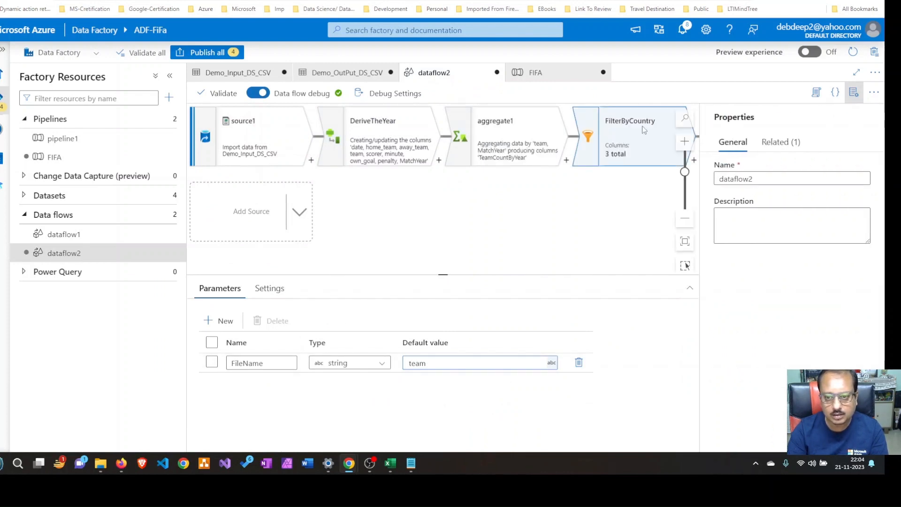
left_click(853, 92)
left_click(780, 123)
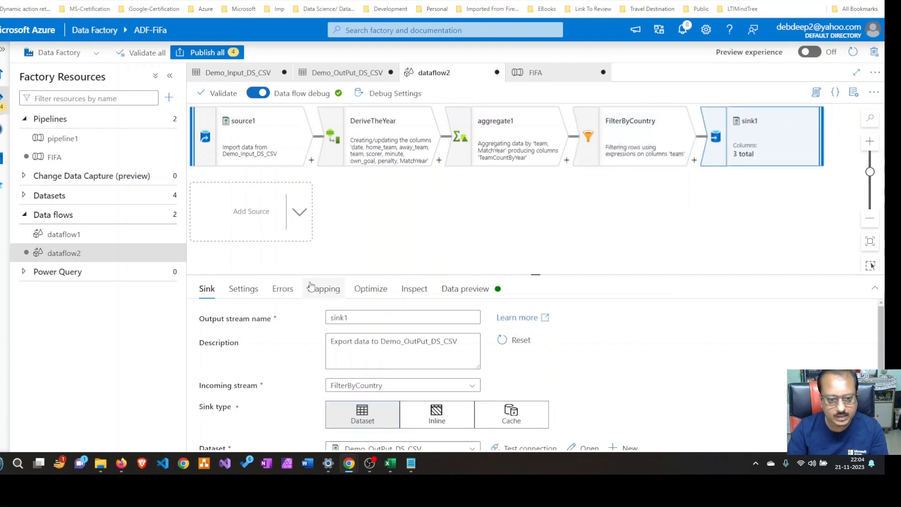
left_click(169, 76)
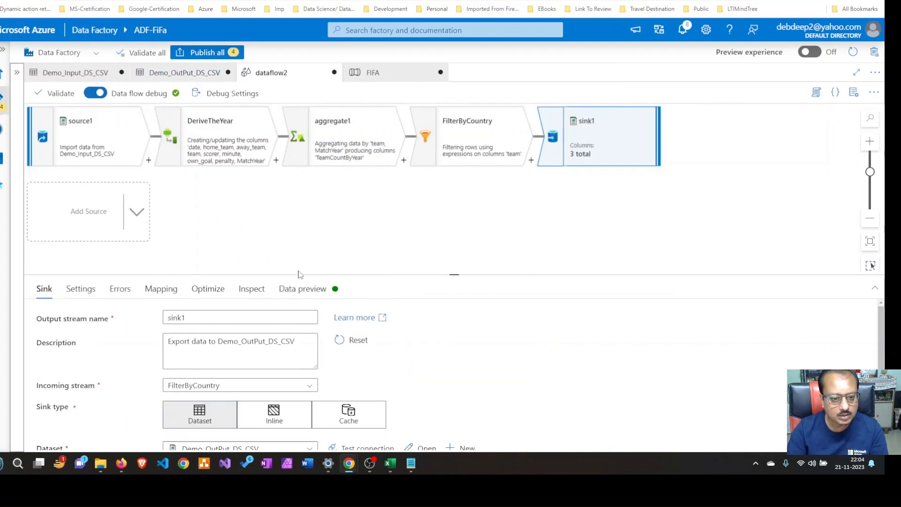
left_click_drag(434, 274, 426, 209)
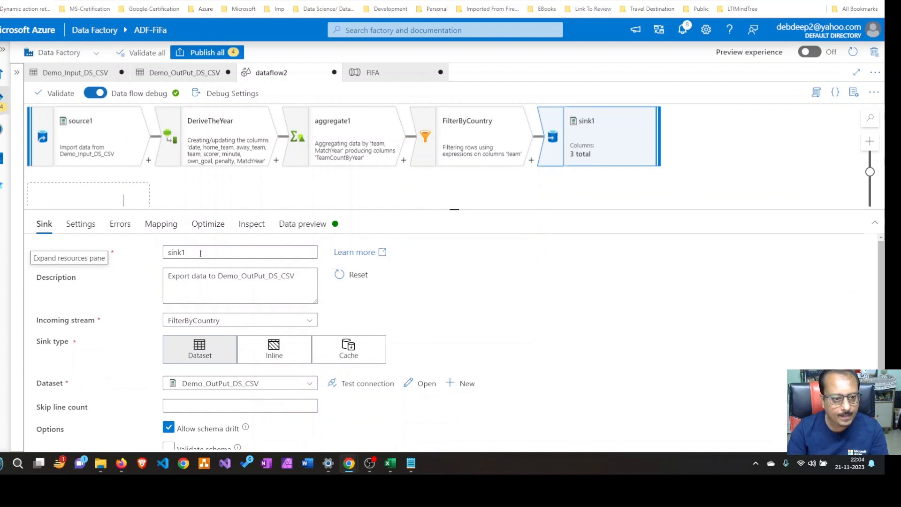
Set sink1's output file Headers expression to ['TechLienzo' ,'All rights reserved']
left_click(81, 224)
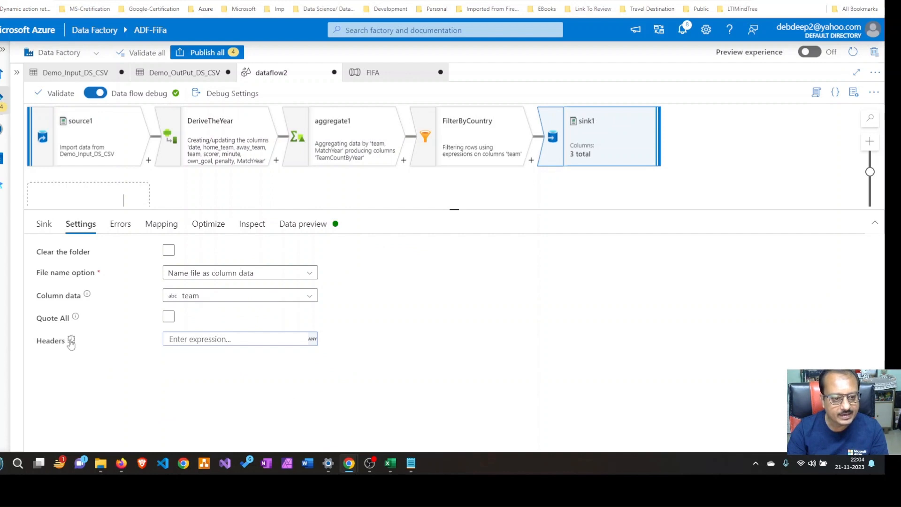
mouse_move(70, 342)
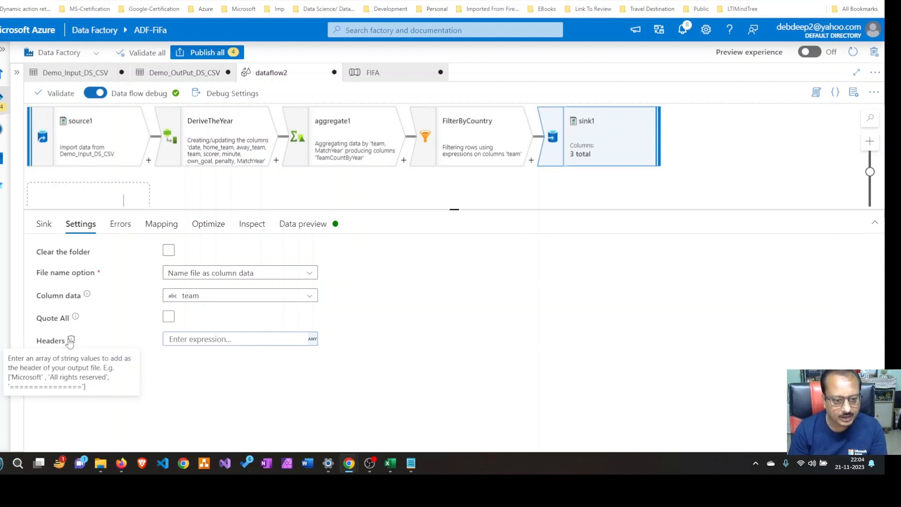
left_click(187, 340)
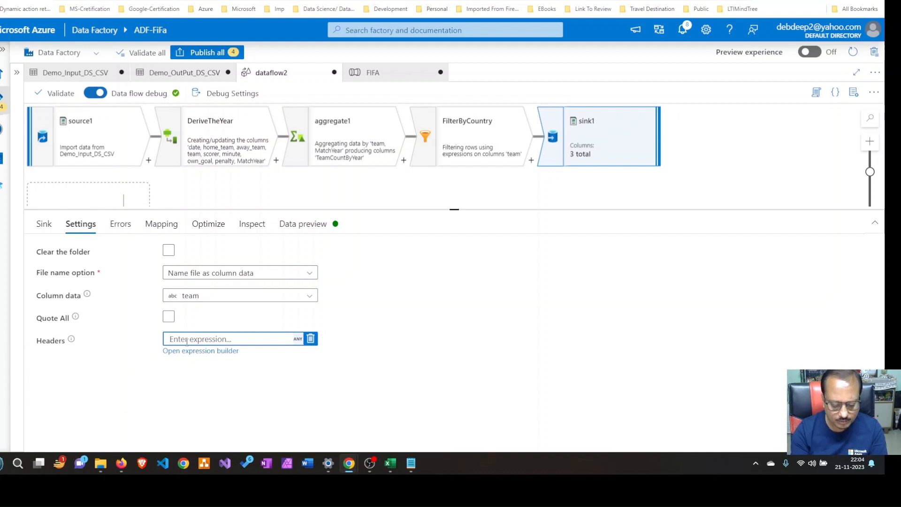
type("['TechLienzo' ,'All rights reserved']")
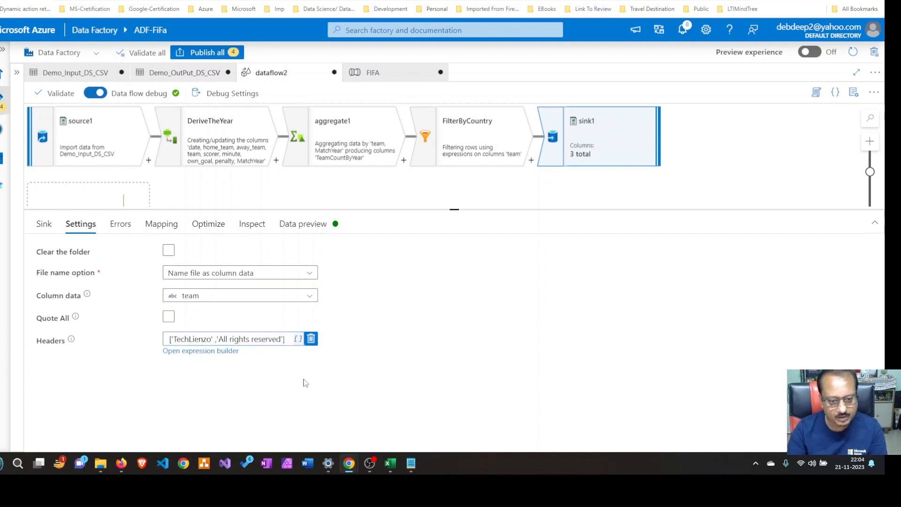
left_click(309, 379)
left_click(191, 340)
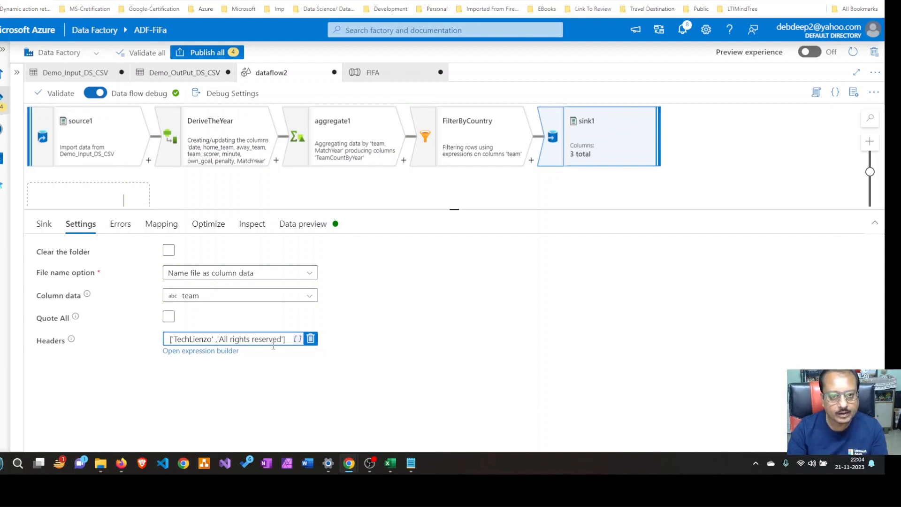
Validate the FIFA pipeline and start a new debug run
left_click(375, 72)
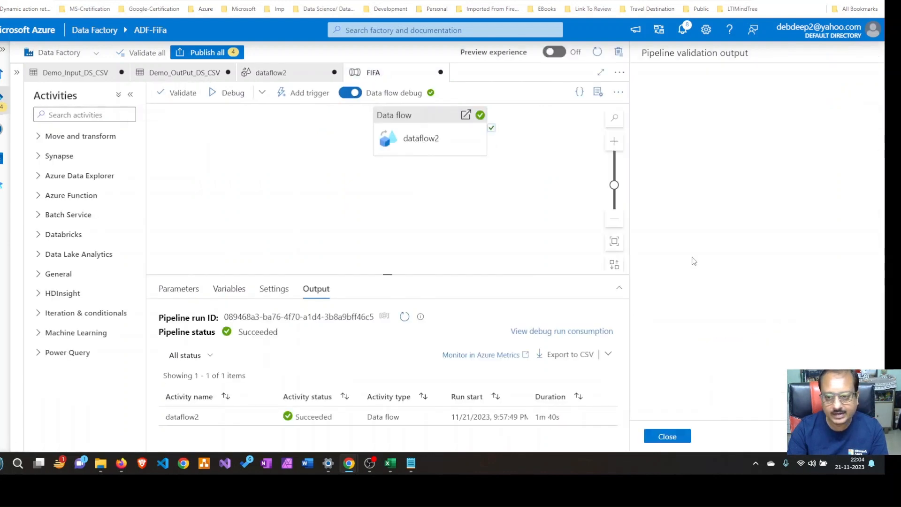
left_click(677, 440)
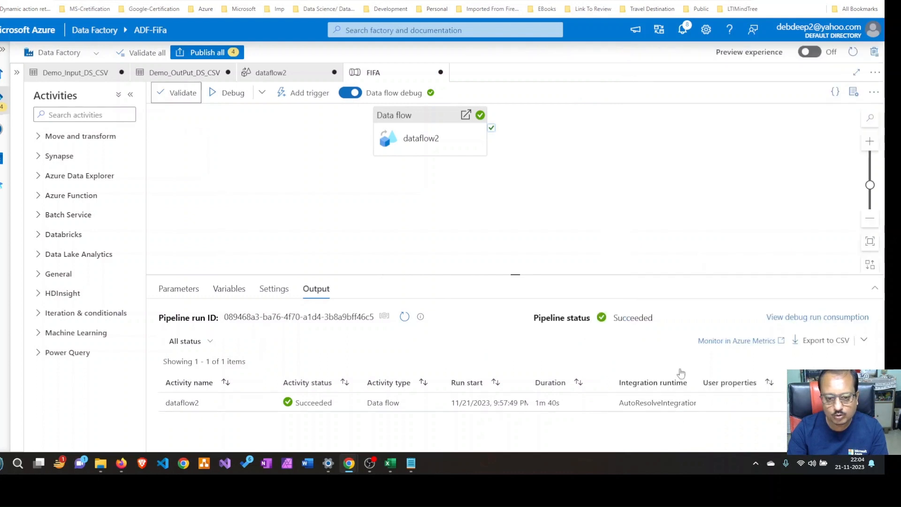
left_click(220, 93)
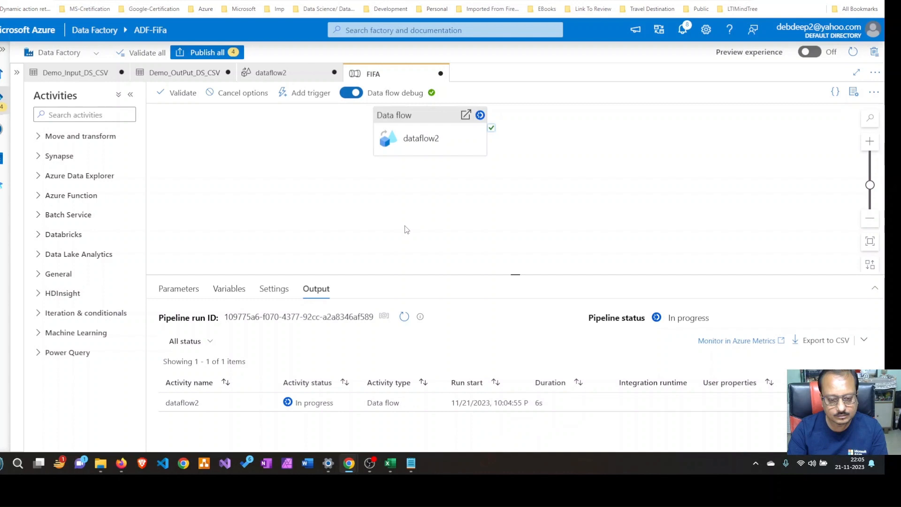
Refresh the FIFA debug run's status repeatedly to check dataflow2's progress
left_click(405, 318)
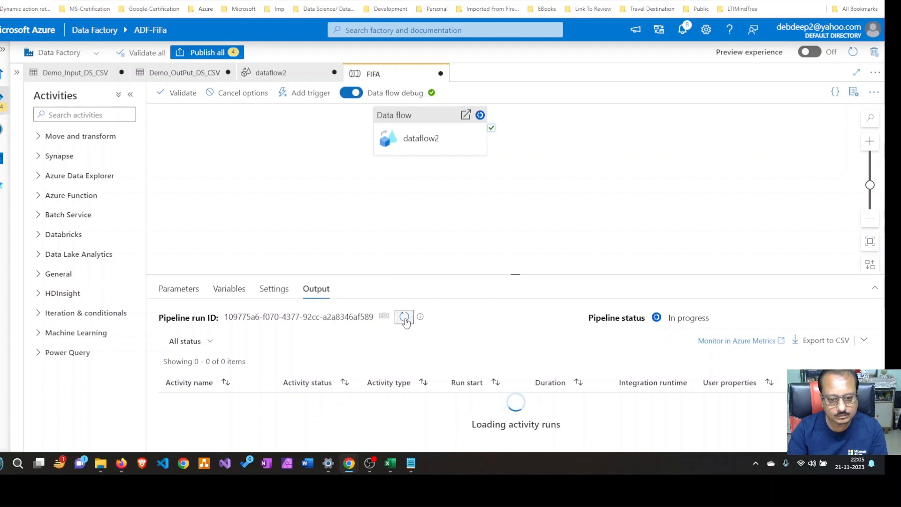
left_click(404, 317)
left_click(405, 317)
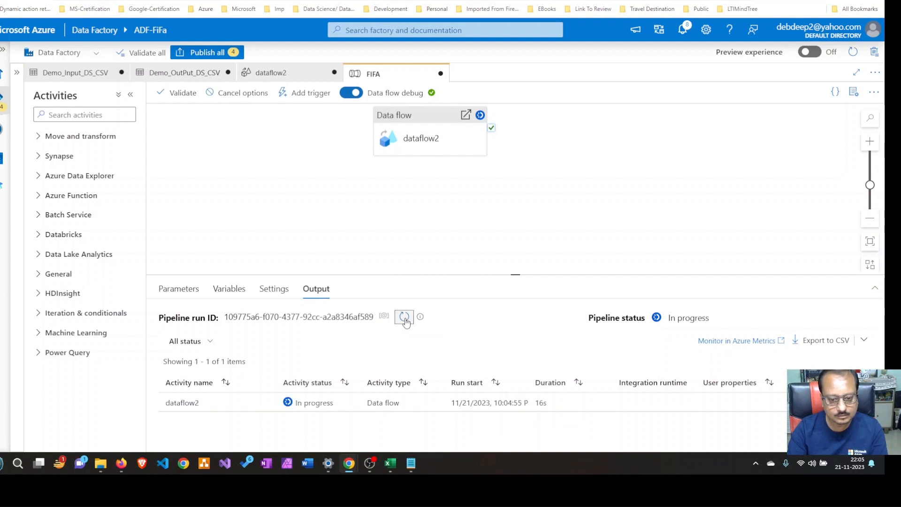
left_click(404, 317)
left_click(404, 317)
left_click(404, 318)
left_click(405, 317)
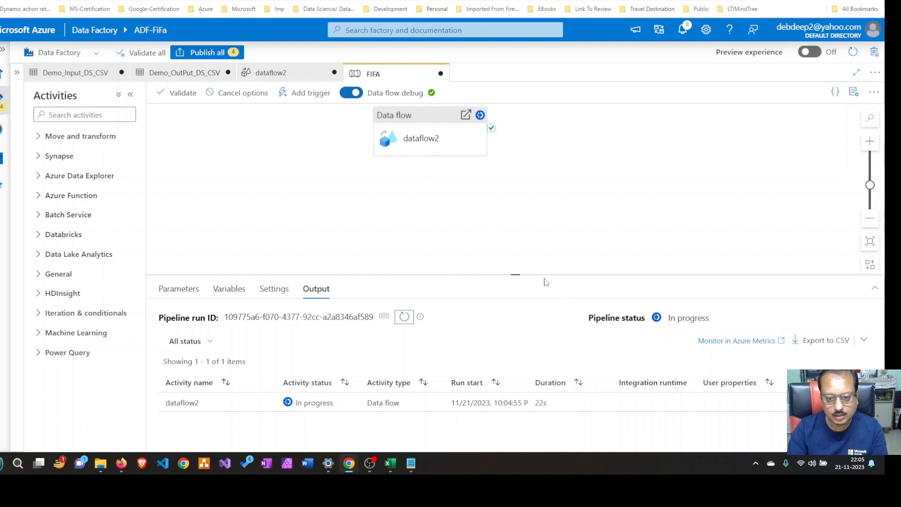
Enlarge the FIFA run's output area, and switch to the outputdata container in the Azure portal to refresh its blob list for new files
left_click_drag(520, 270, 517, 223)
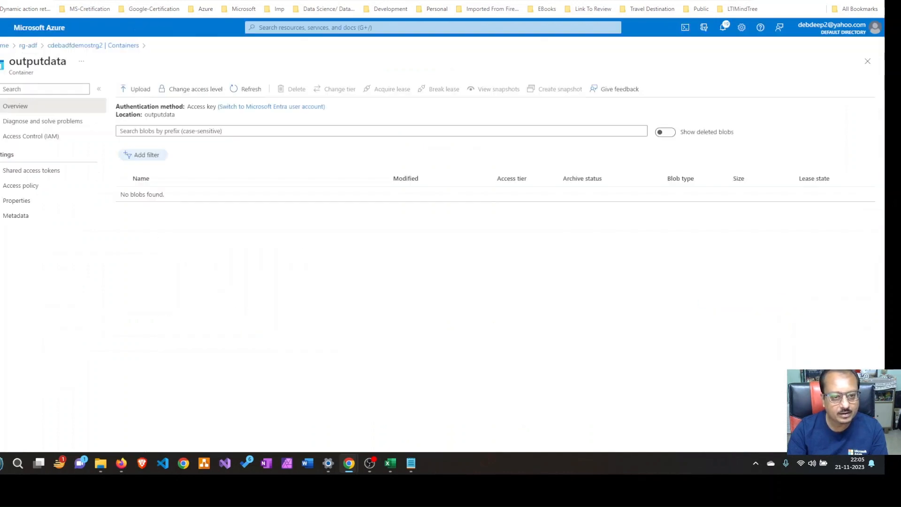
left_click(250, 90)
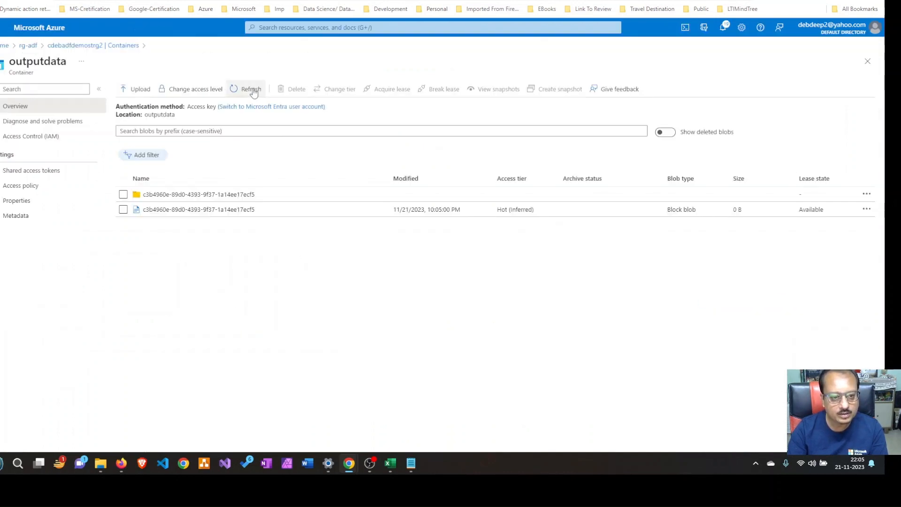
left_click(254, 92)
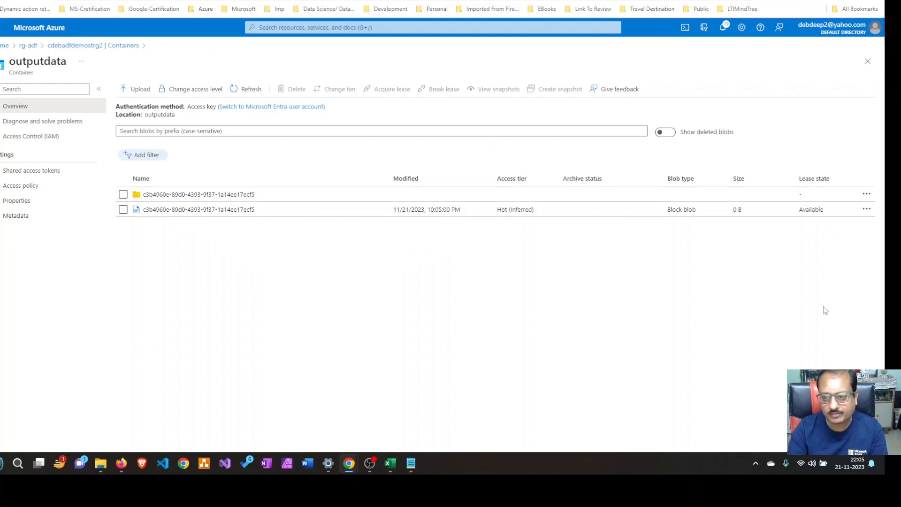
left_click(243, 90)
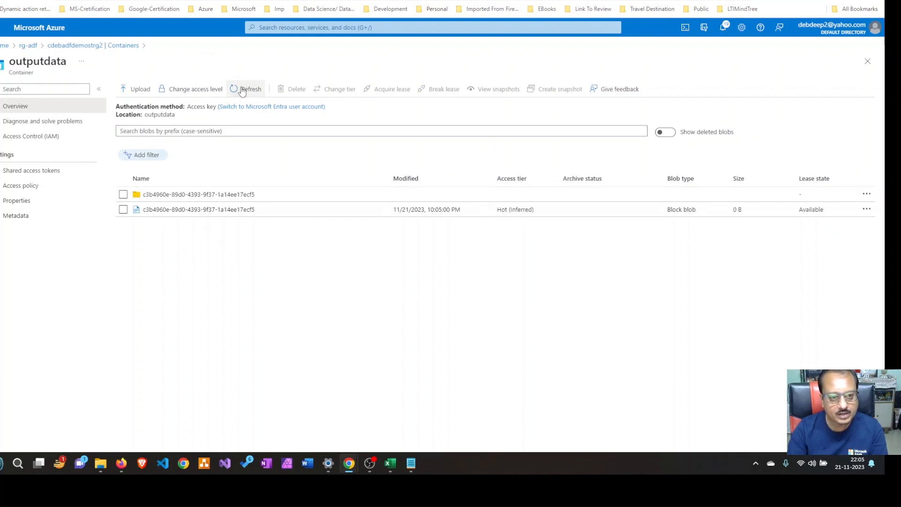
left_click(242, 92)
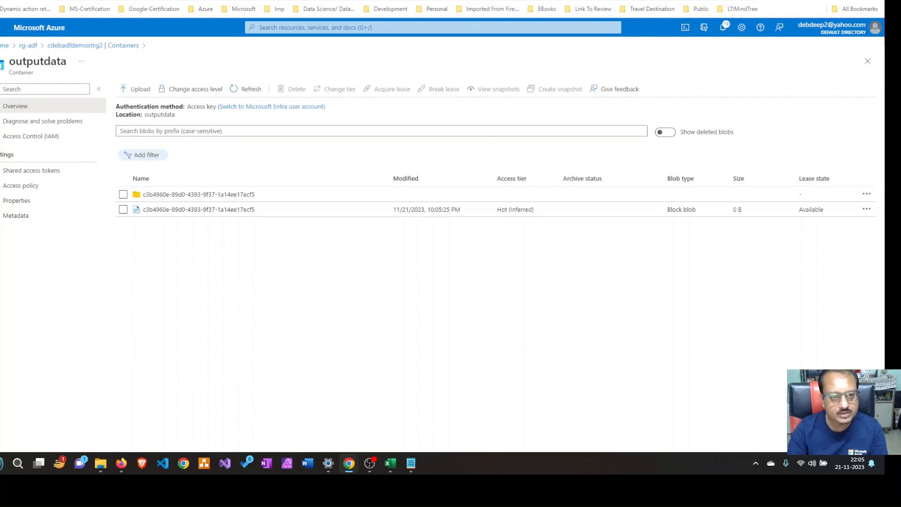
Switch back to Azure Data Factory and recheck the status of dataflow2 in the FIFA debug run
left_click(225, 0)
left_click(404, 267)
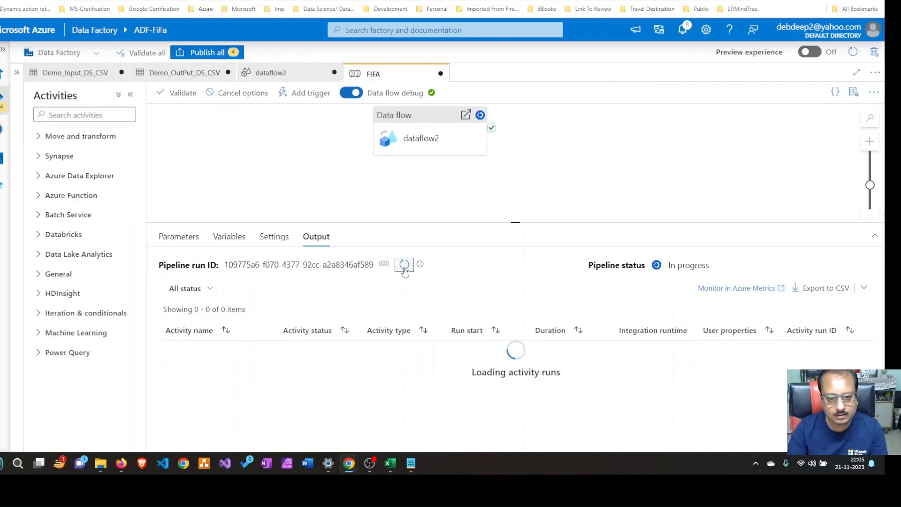
left_click(404, 269)
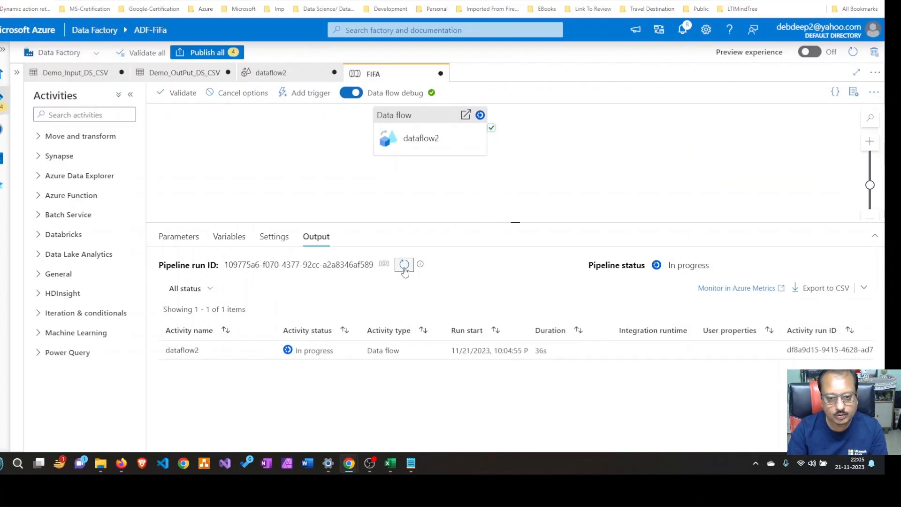
left_click(404, 269)
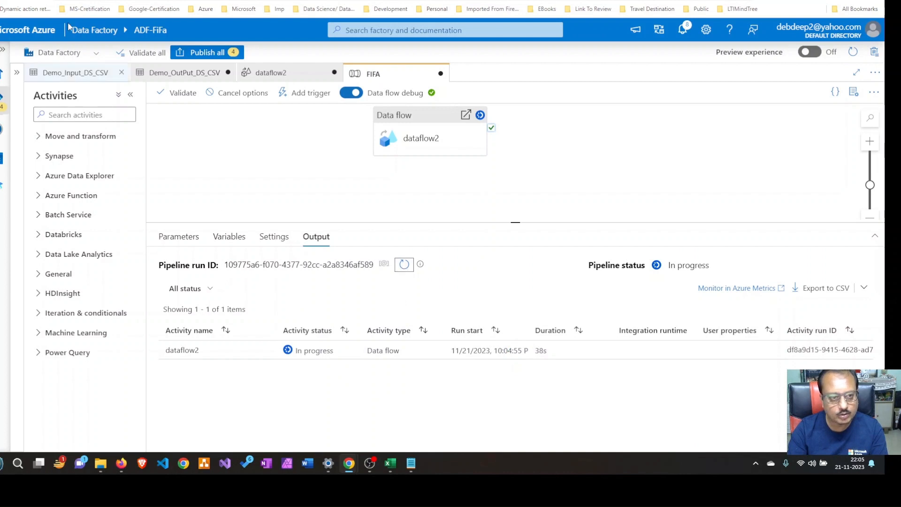
Return to the outputdata container in the Azure portal and keep refreshing its blob list to check for the team-named output files
left_click(150, 1)
left_click(253, 93)
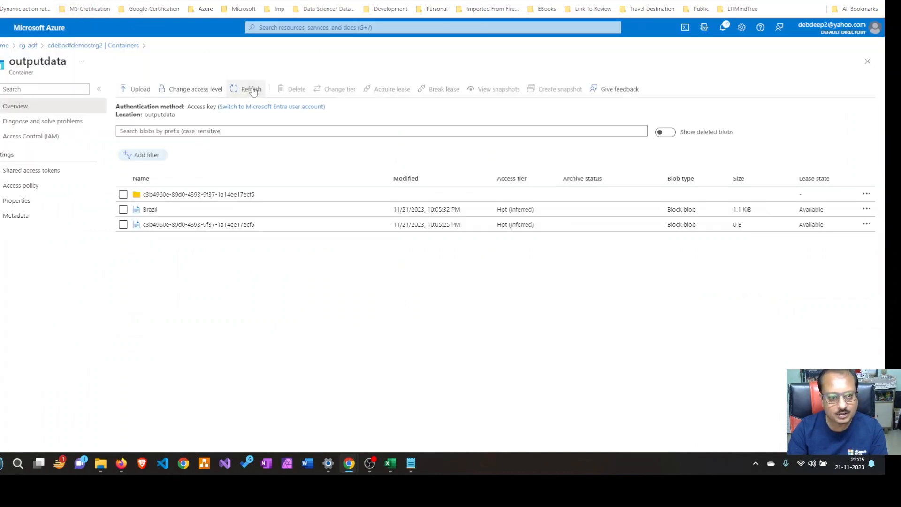
left_click(252, 91)
left_click(253, 90)
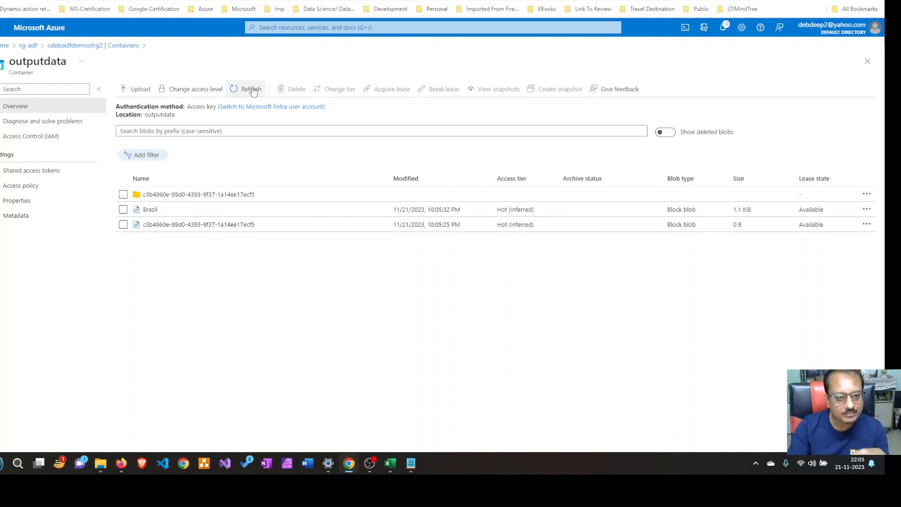
left_click(253, 90)
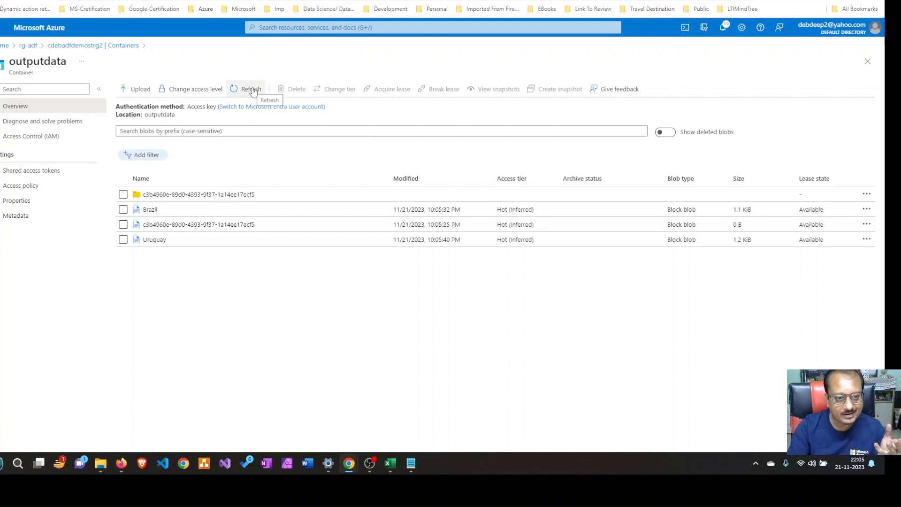
left_click(253, 91)
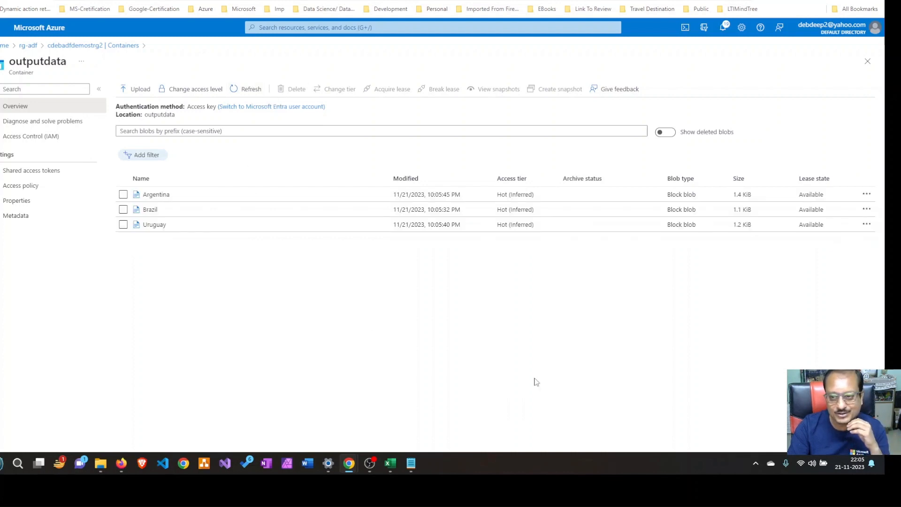
left_click(257, 90)
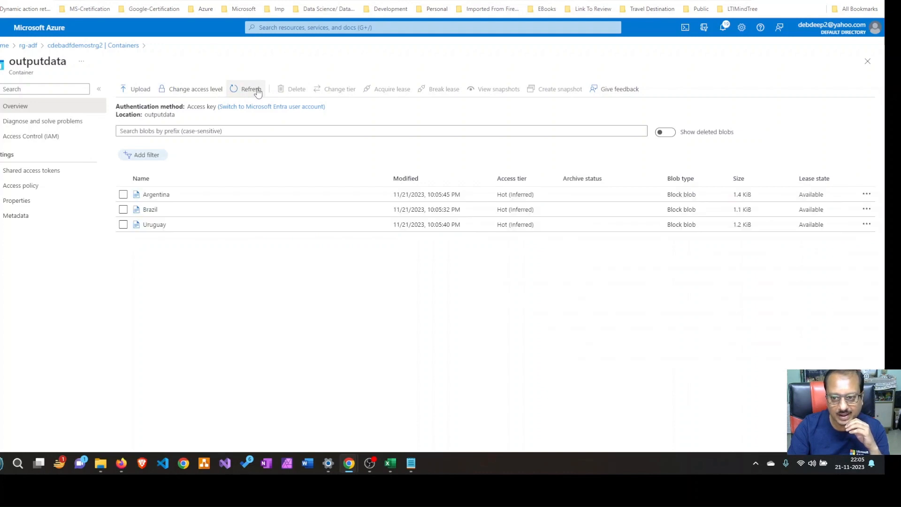